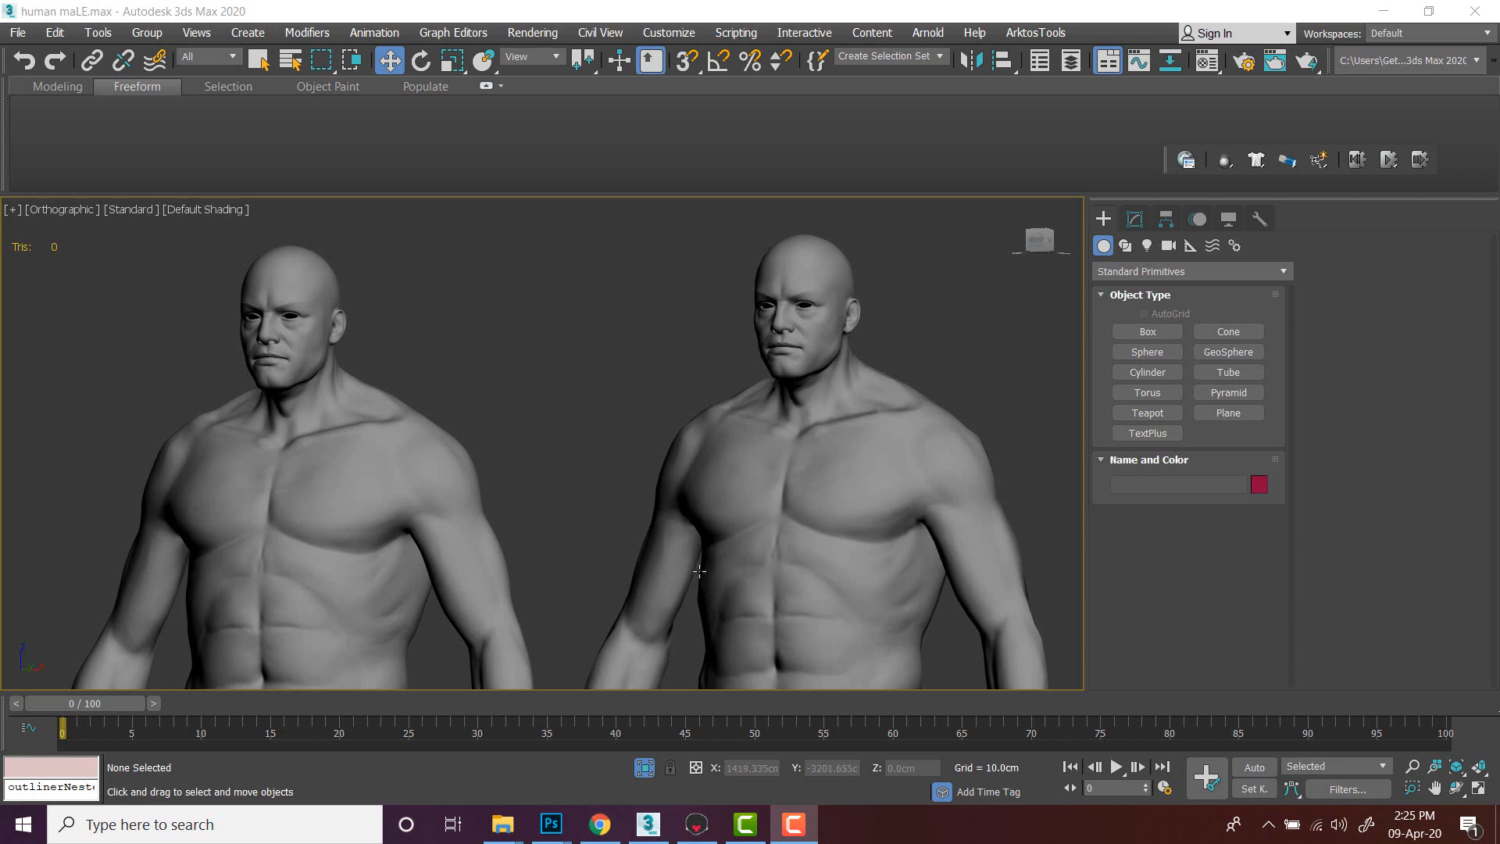
# - Open the baked normal map bake1_normal.png from the Documents folder in the image viewer
pyautogui.moveTo(502, 824)
pyautogui.click(459, 745)
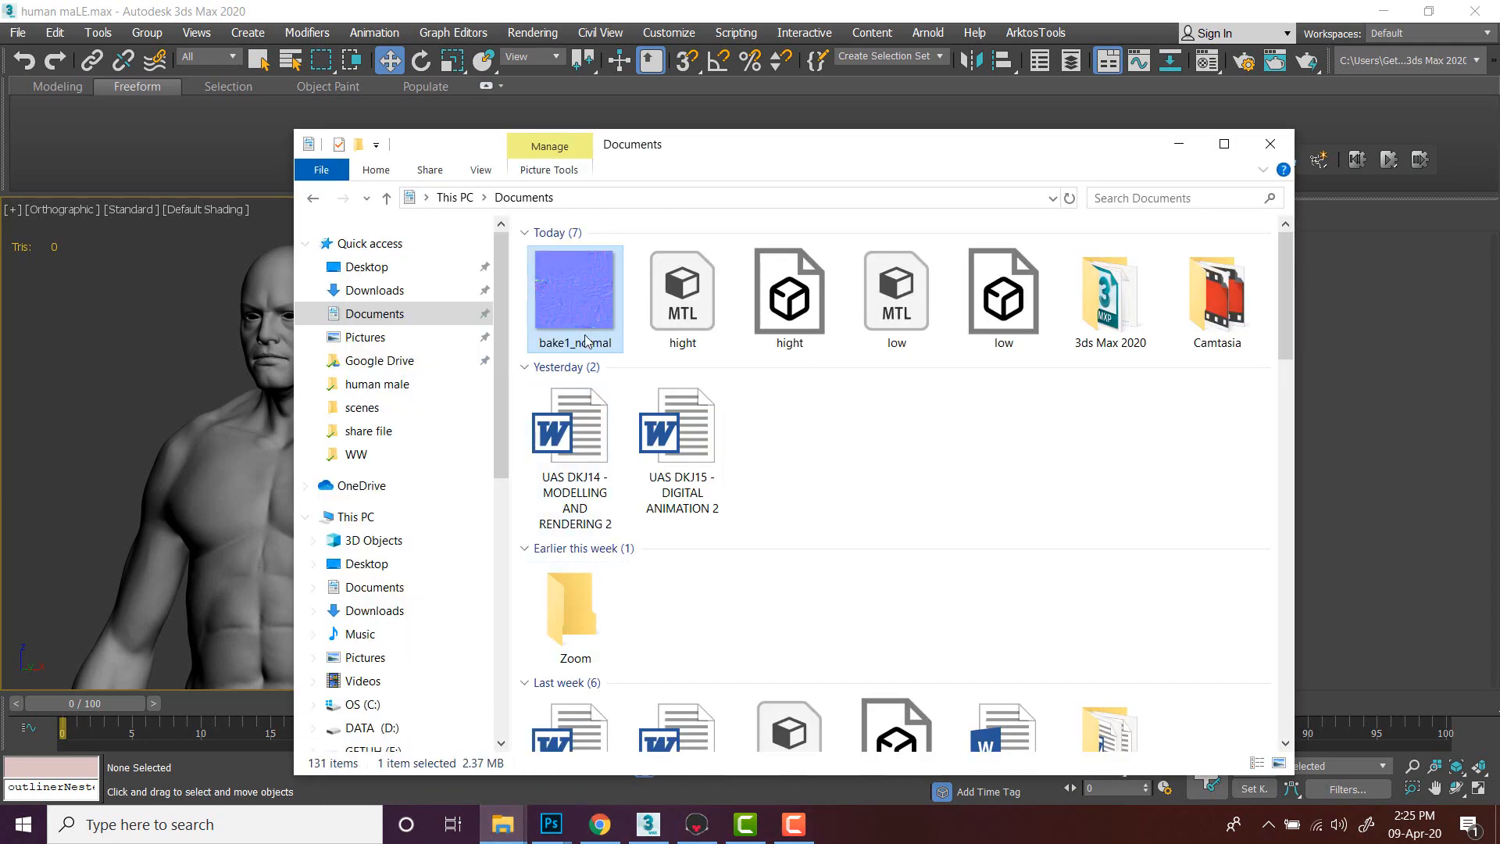
pyautogui.doubleClick(583, 306)
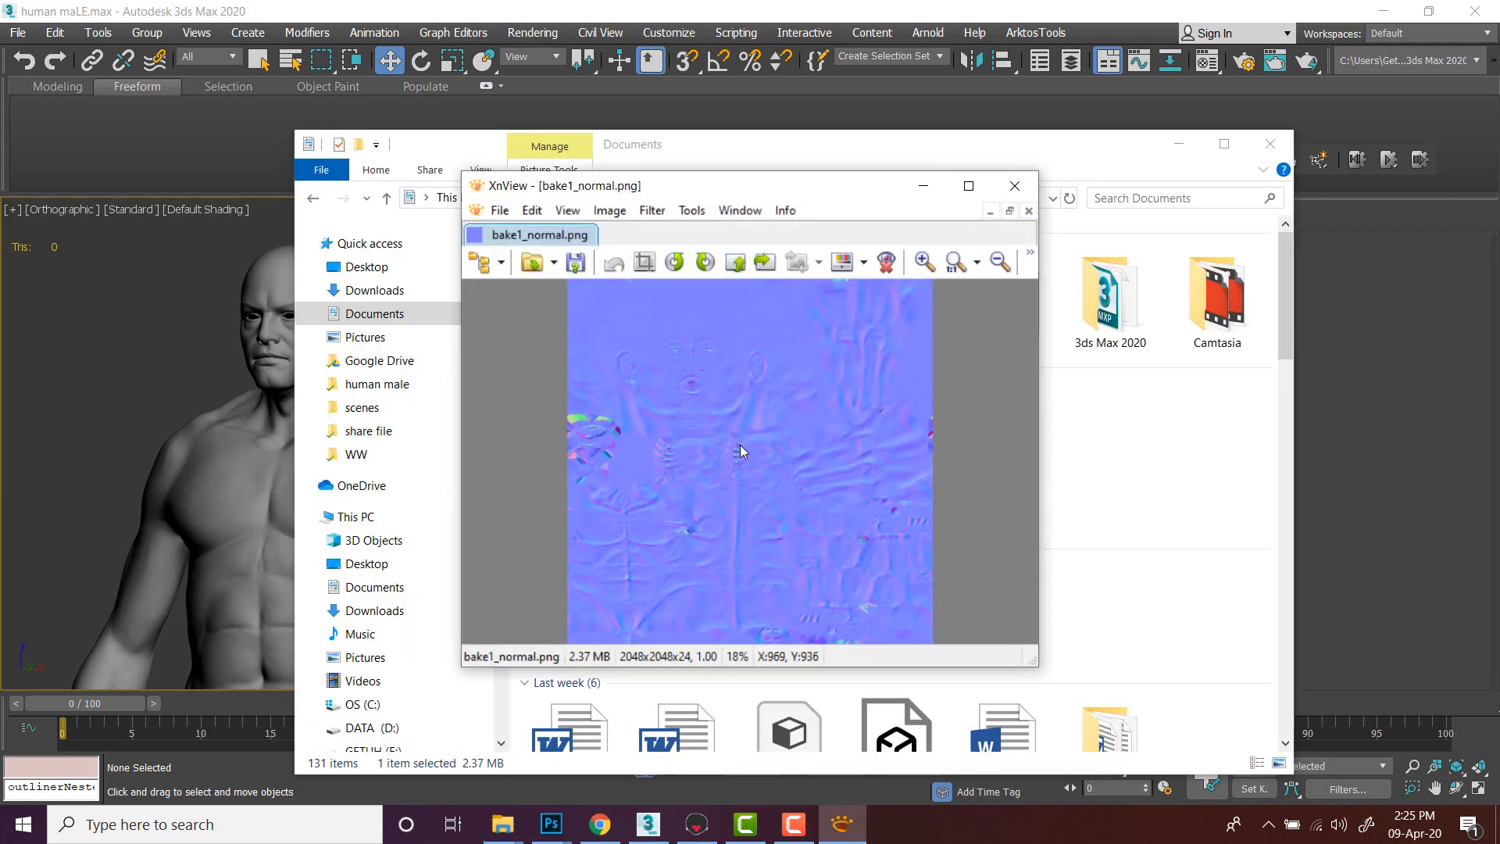
# - Maximize the image viewer and zoom in and out to examine the normal map before returning to 3ds Max
pyautogui.click(967, 195)
pyautogui.scroll(5, 770, 428)
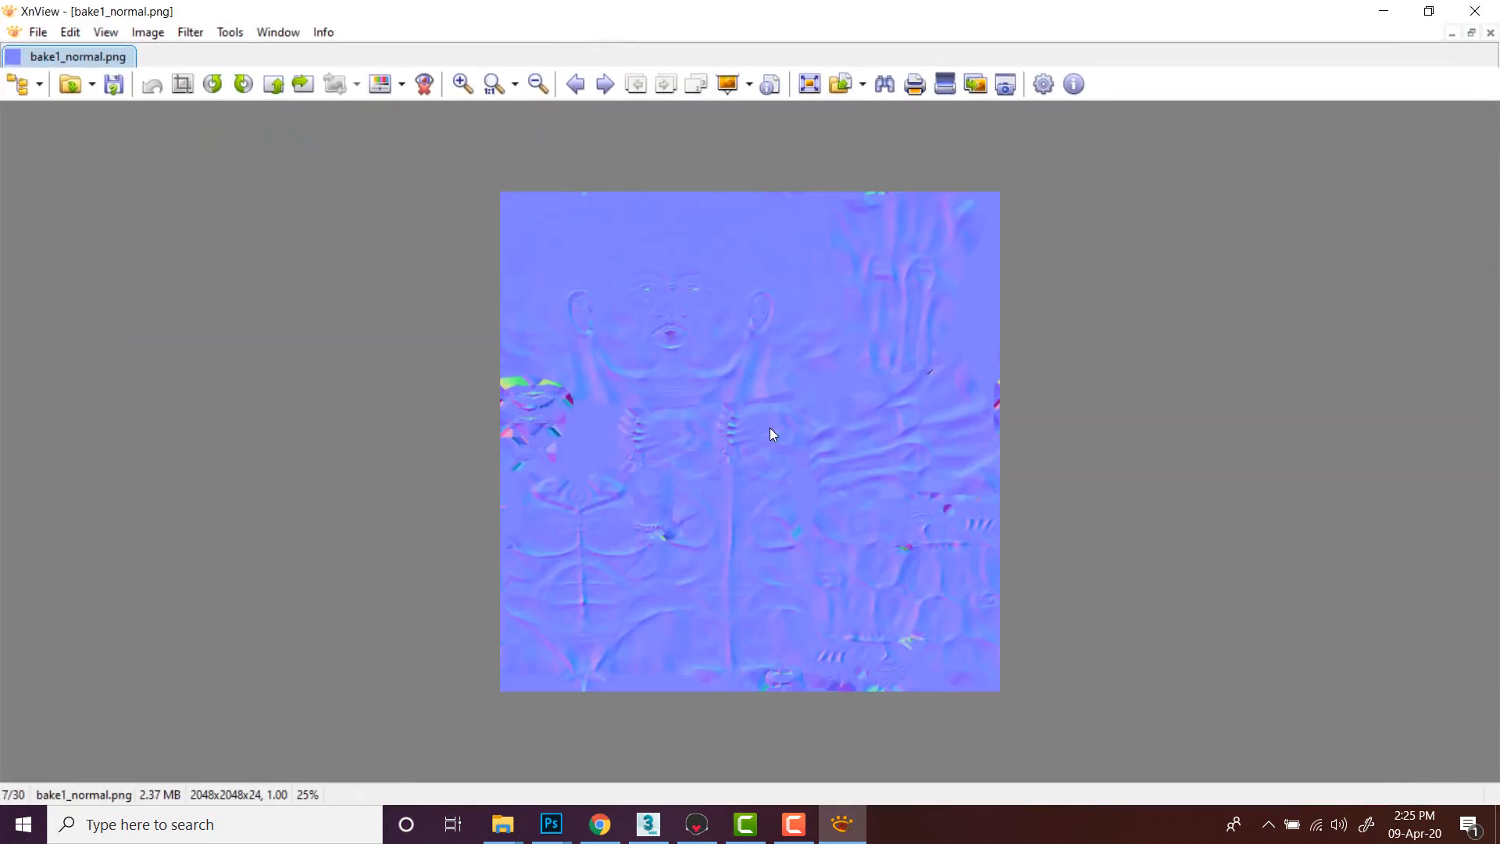
pyautogui.scroll(-2, 770, 429)
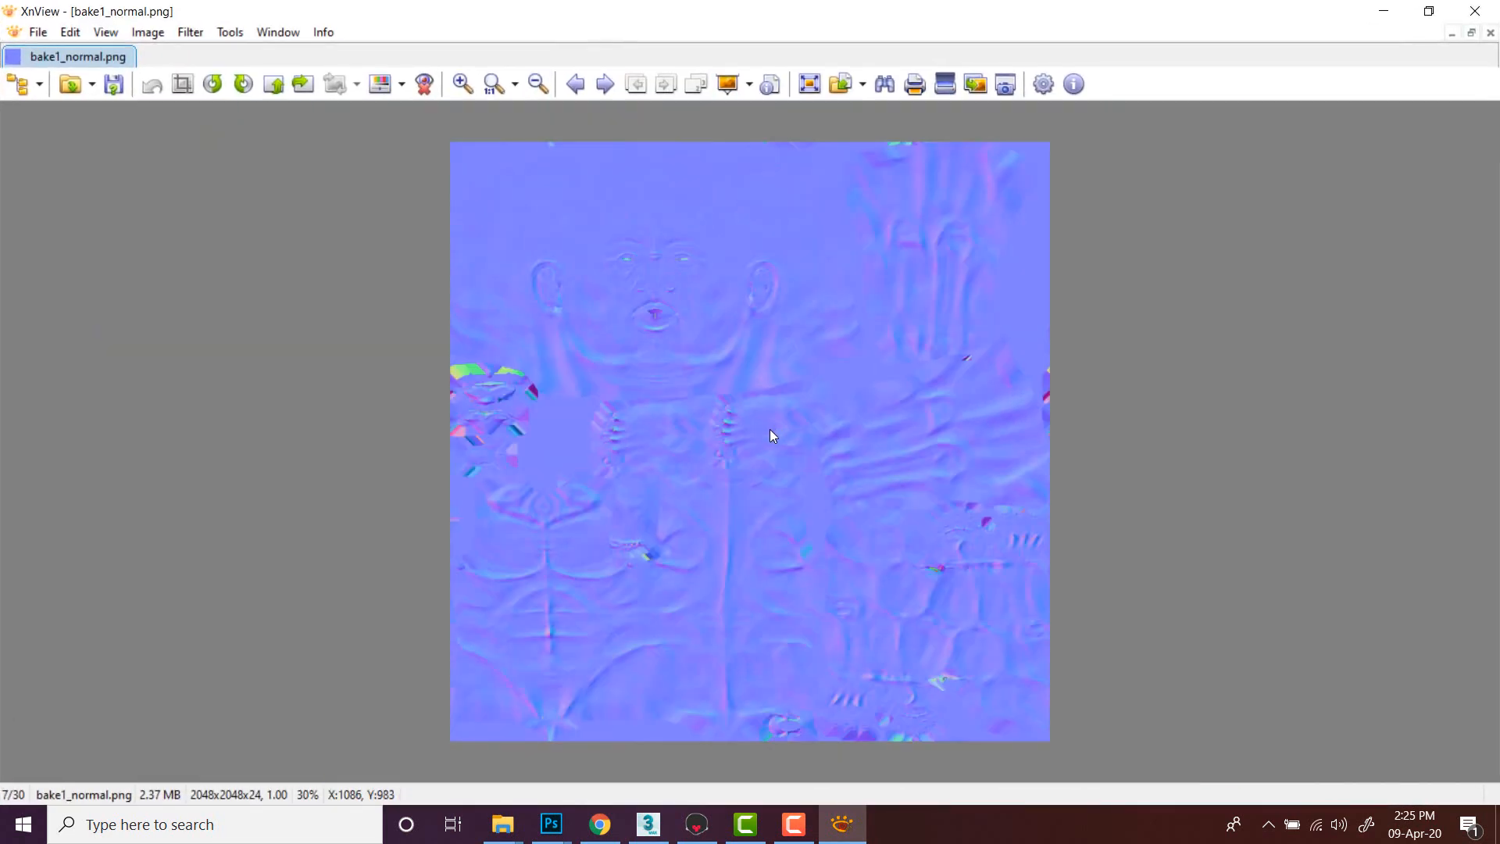
pyautogui.scroll(2, 771, 429)
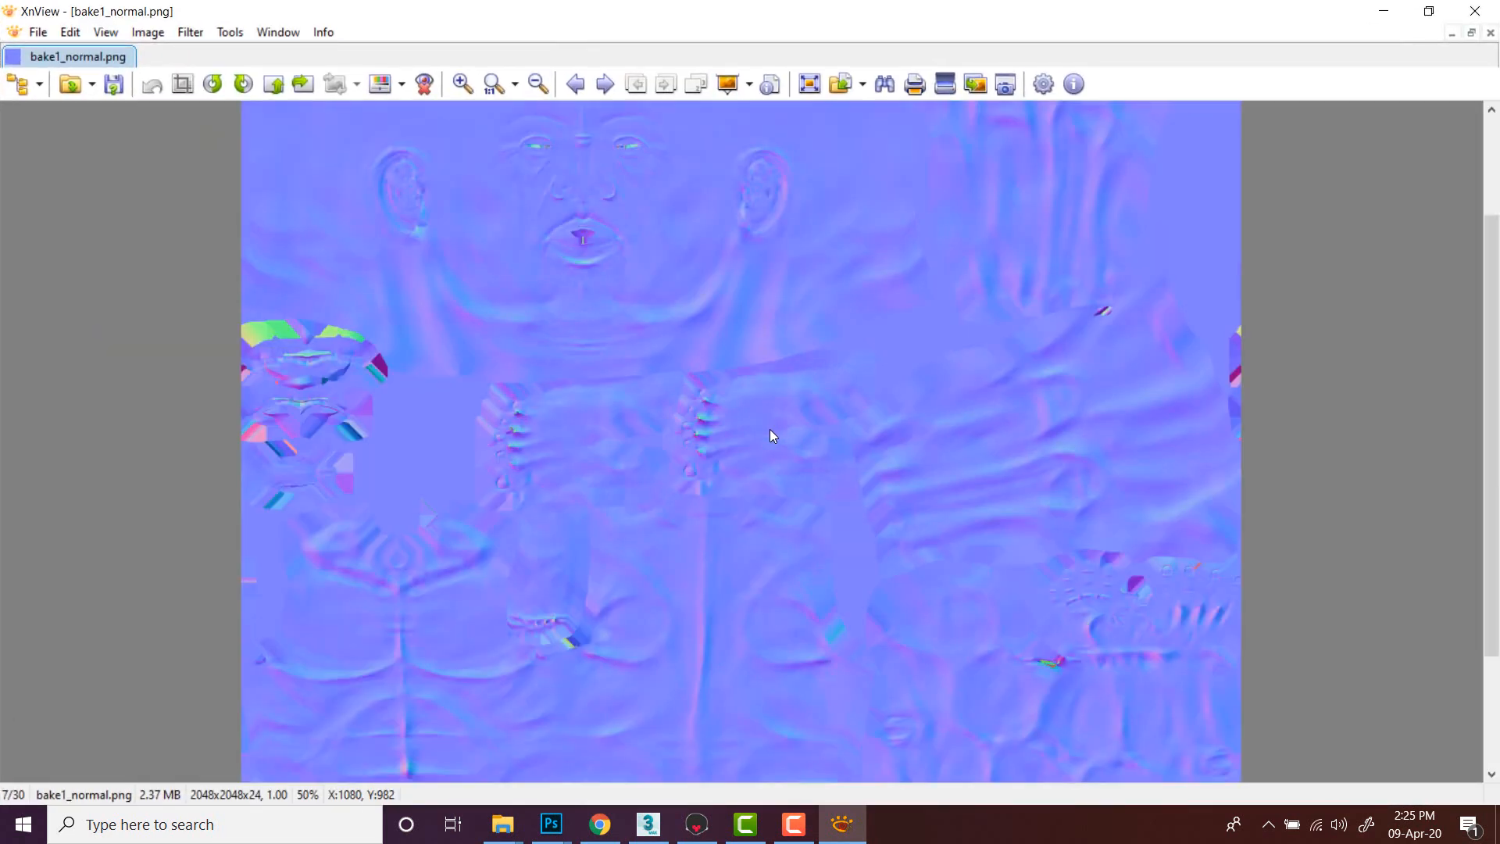
pyautogui.scroll(-2, 770, 428)
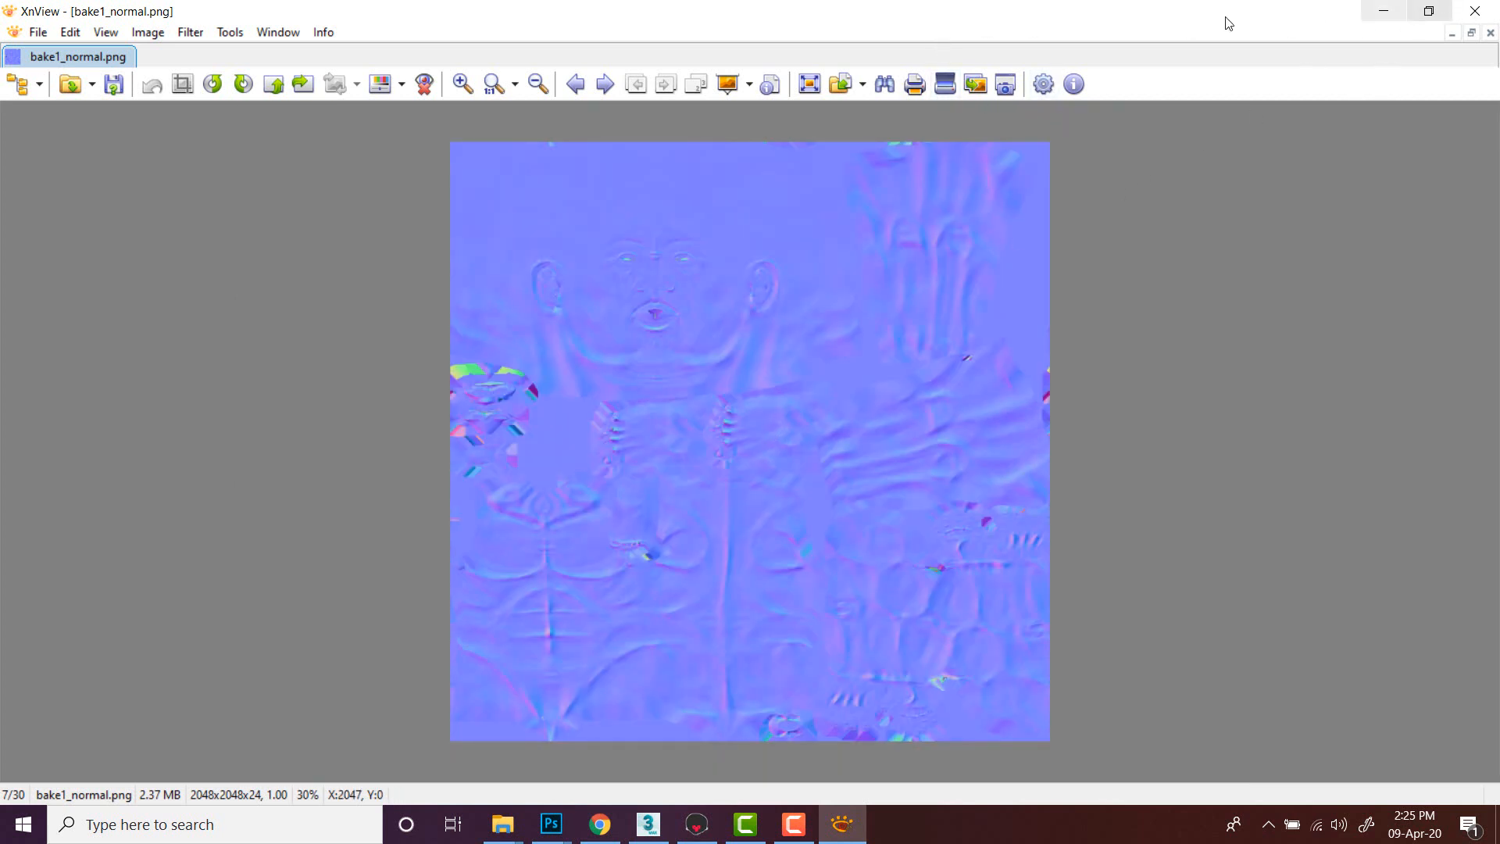
pyautogui.click(1436, 14)
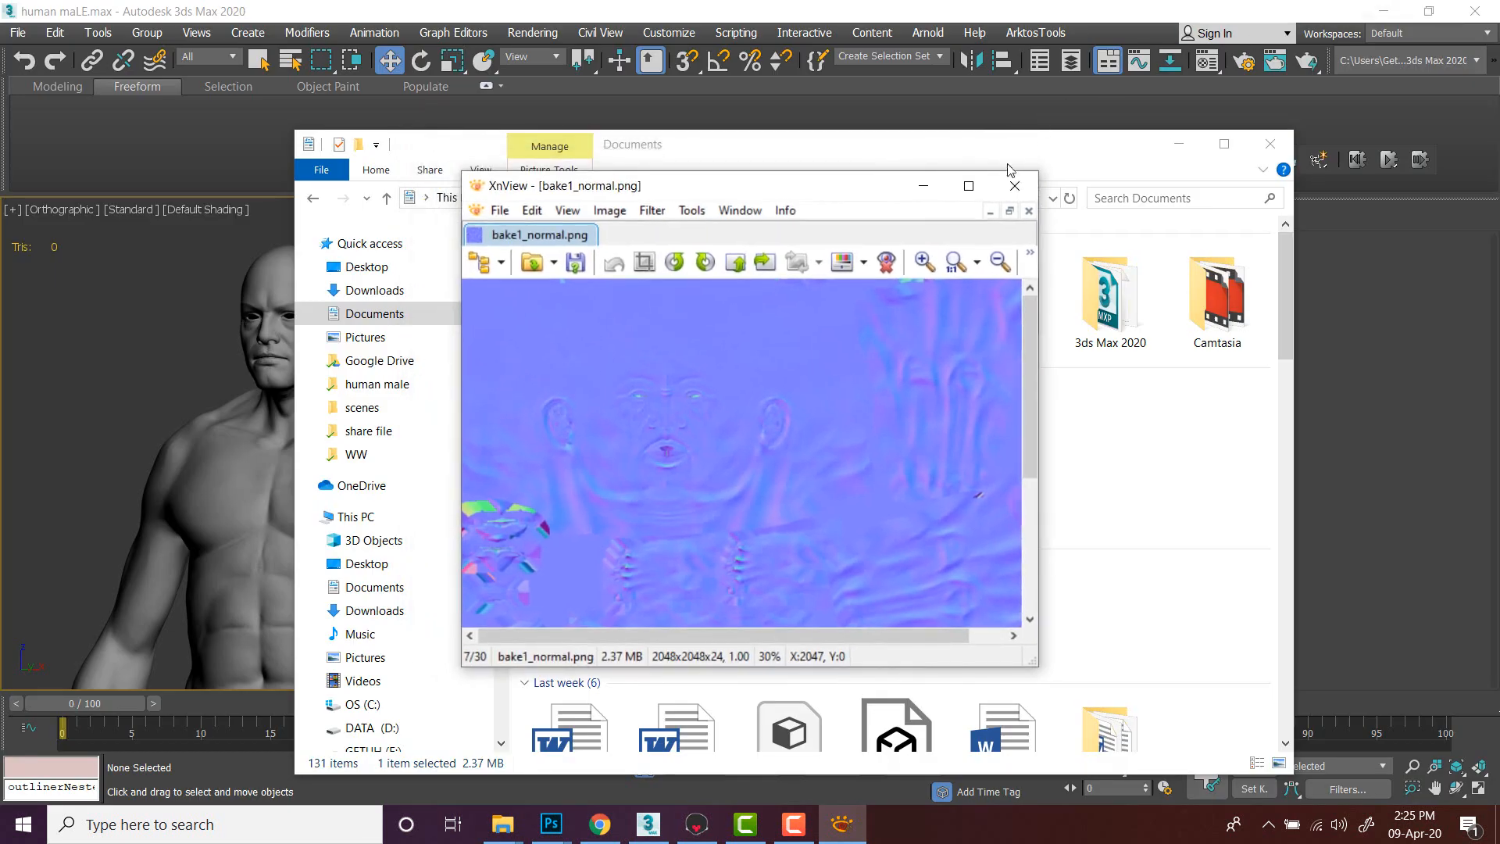
pyautogui.click(1078, 174)
pyautogui.click(762, 9)
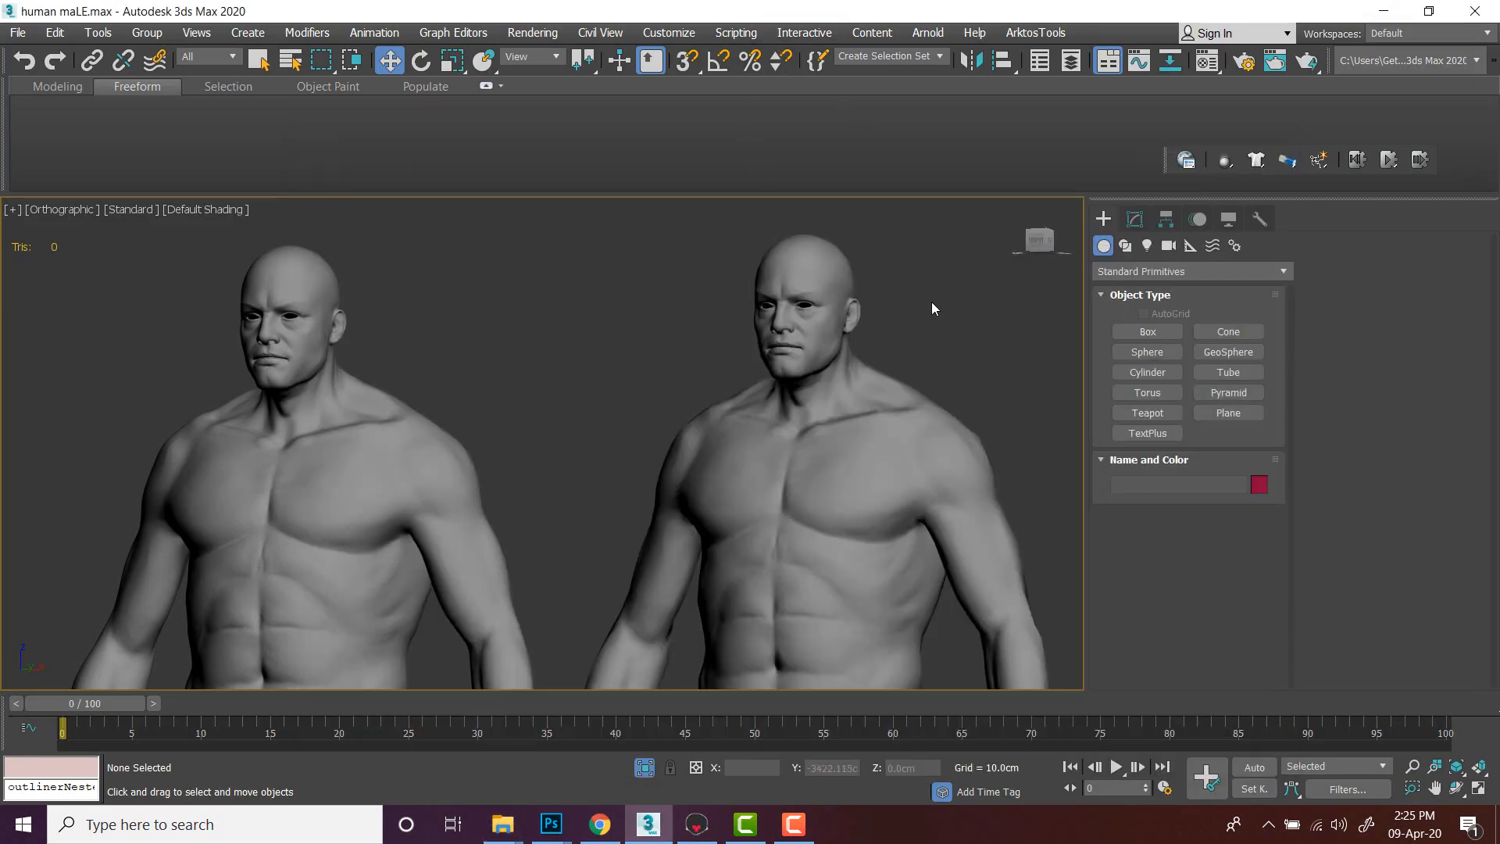
# - Select the low-poly body and toggle its wireframe display to inspect its mesh
pyautogui.scroll(-4, 927, 345)
pyautogui.click(829, 407)
pyautogui.moveTo(829, 407)
pyautogui.keyDown('alt'); pyautogui.mouseDown(button='middle')
pyautogui.moveTo(864, 409)
pyautogui.moveTo(837, 409)
pyautogui.mouseUp(button='middle'); pyautogui.keyUp('alt')
pyautogui.press('F3')
pyautogui.press('F3')
pyautogui.press('F3')
pyautogui.press('F3')
pyautogui.press('F3')
pyautogui.press('F3')
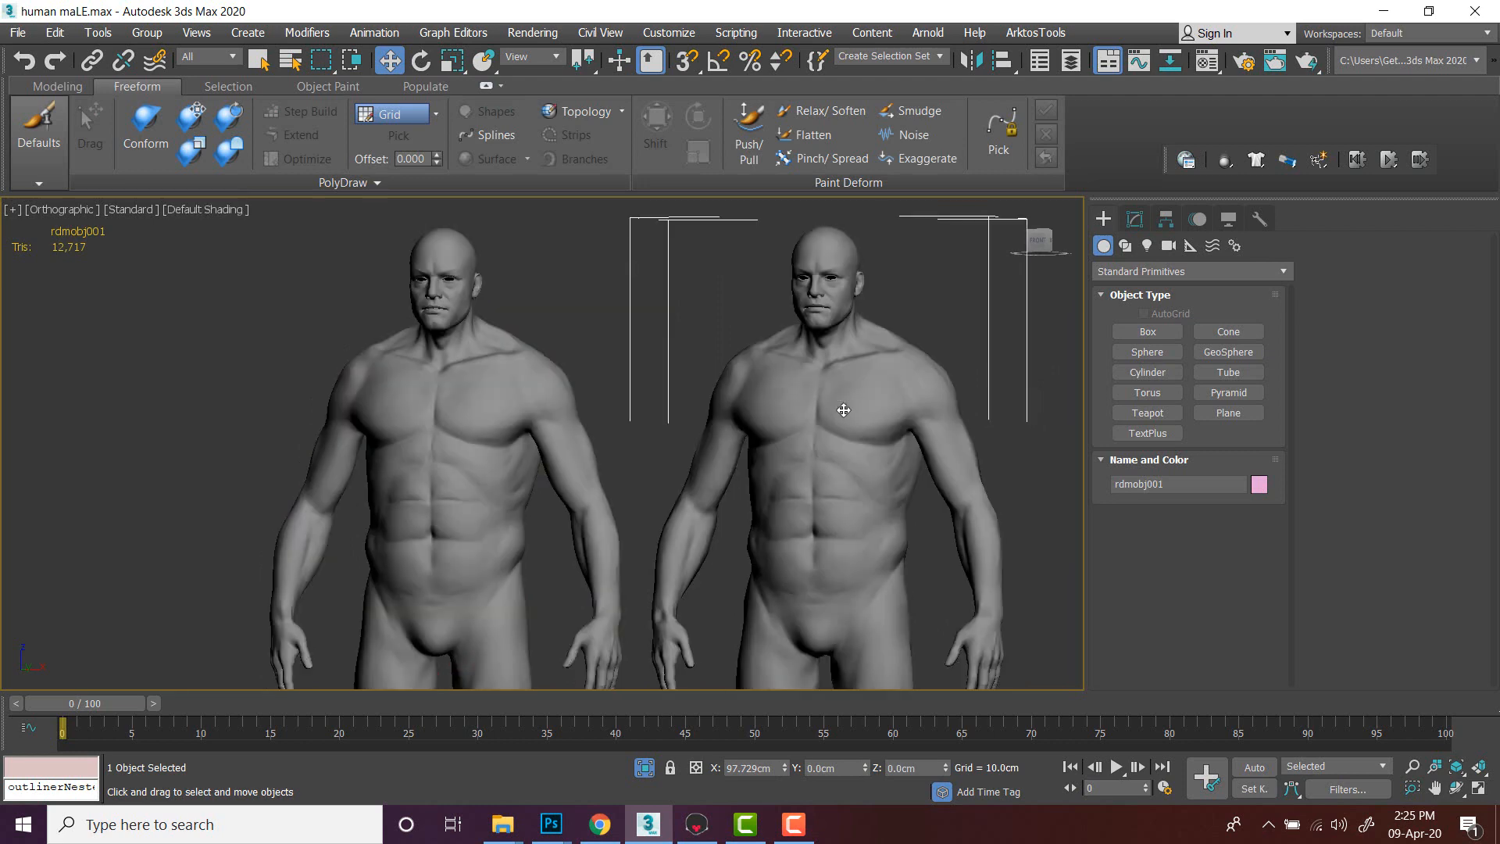
# - Select the high-poly body group and toggle between wireframe and shaded display to compare it
pyautogui.click(927, 300)
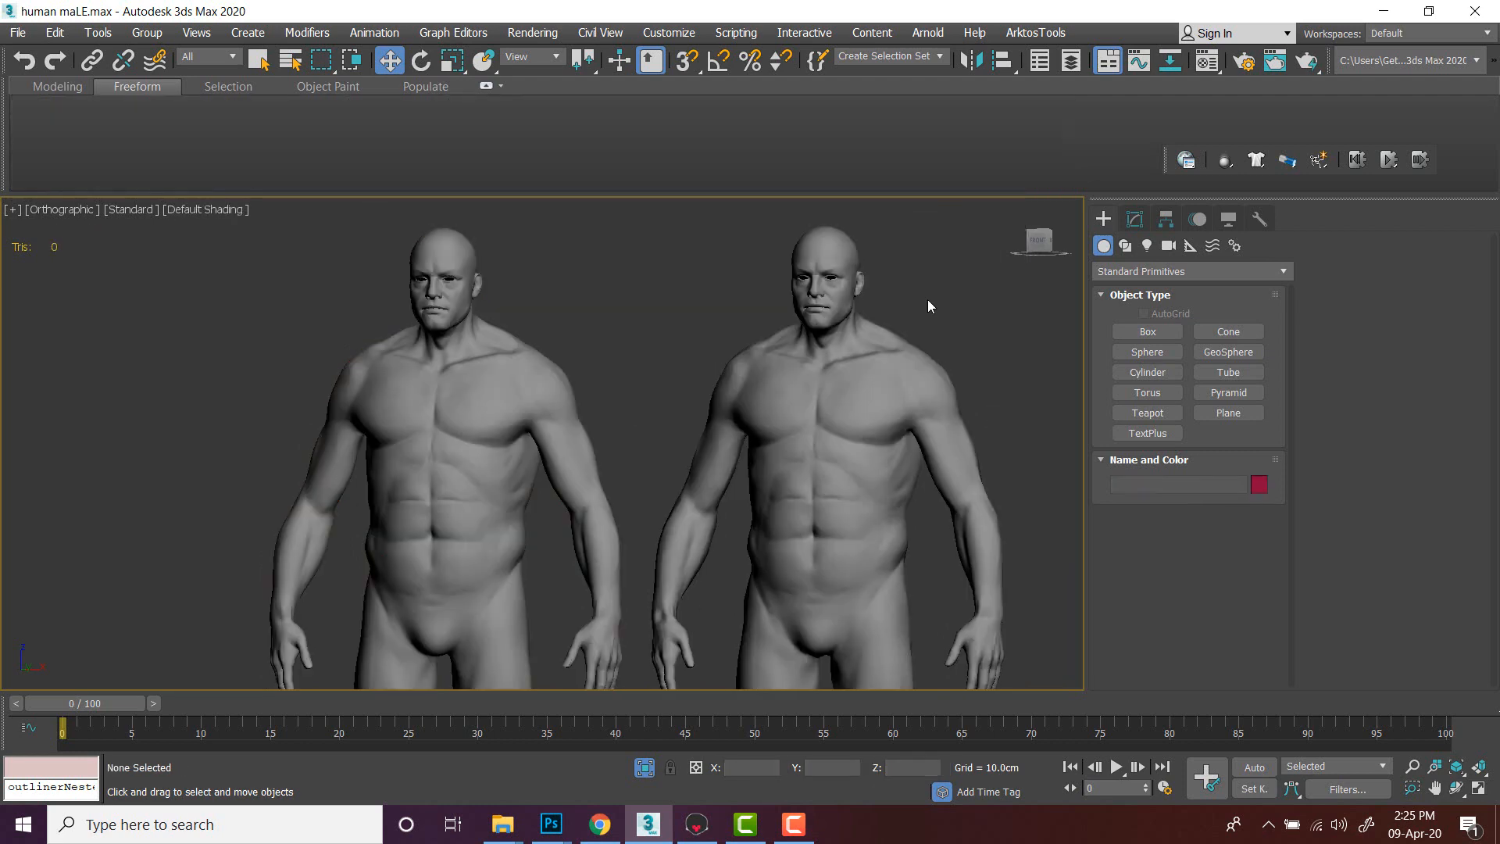
pyautogui.click(541, 375)
pyautogui.press('F3')
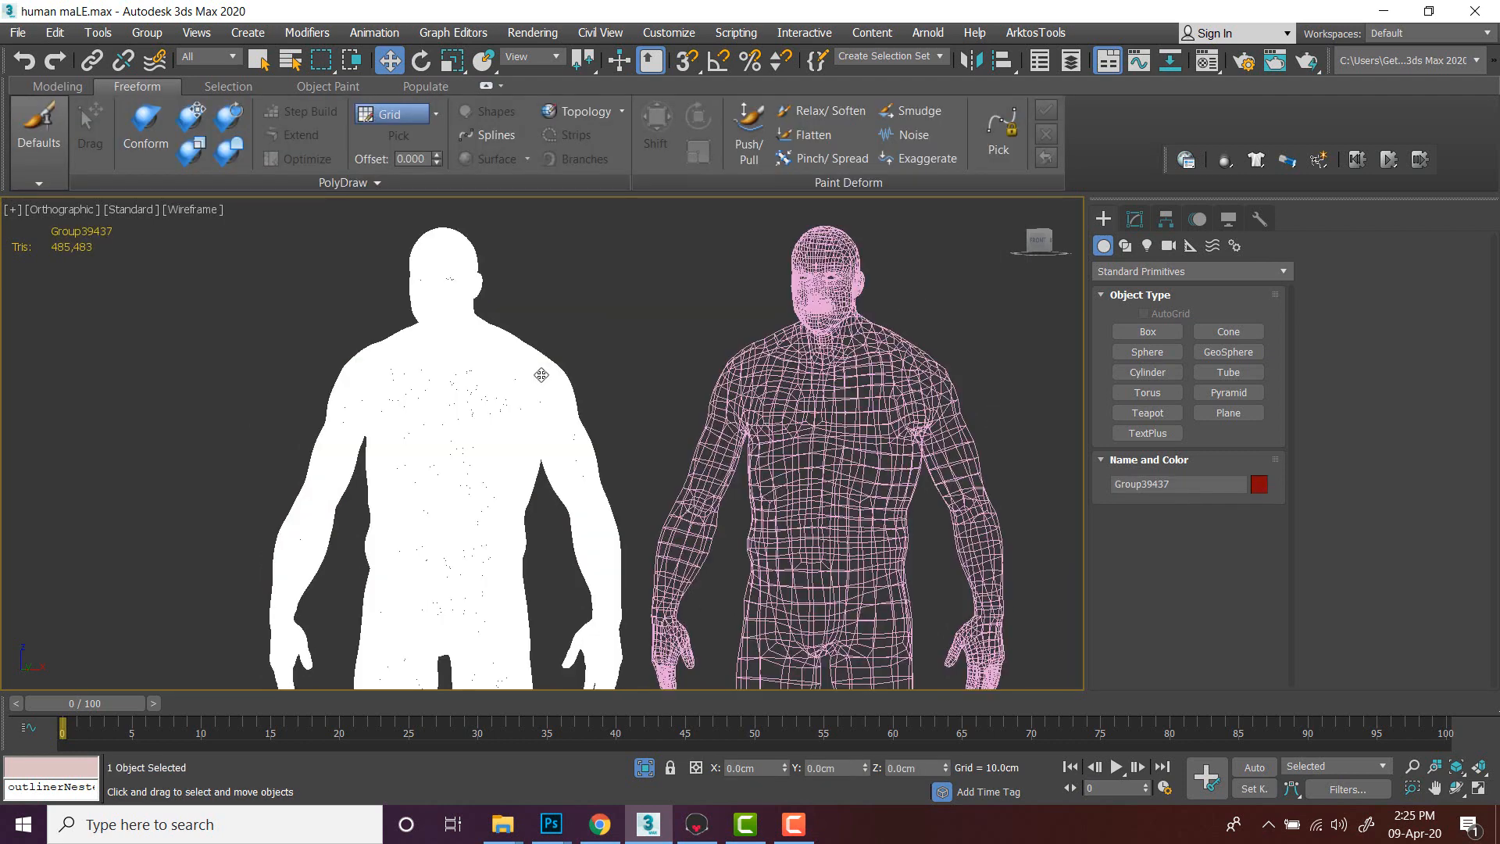
pyautogui.click(583, 317)
pyautogui.click(537, 378)
pyautogui.press('F3')
pyautogui.press('F3')
pyautogui.press('F3')
pyautogui.press('F3')
pyautogui.press('F3')
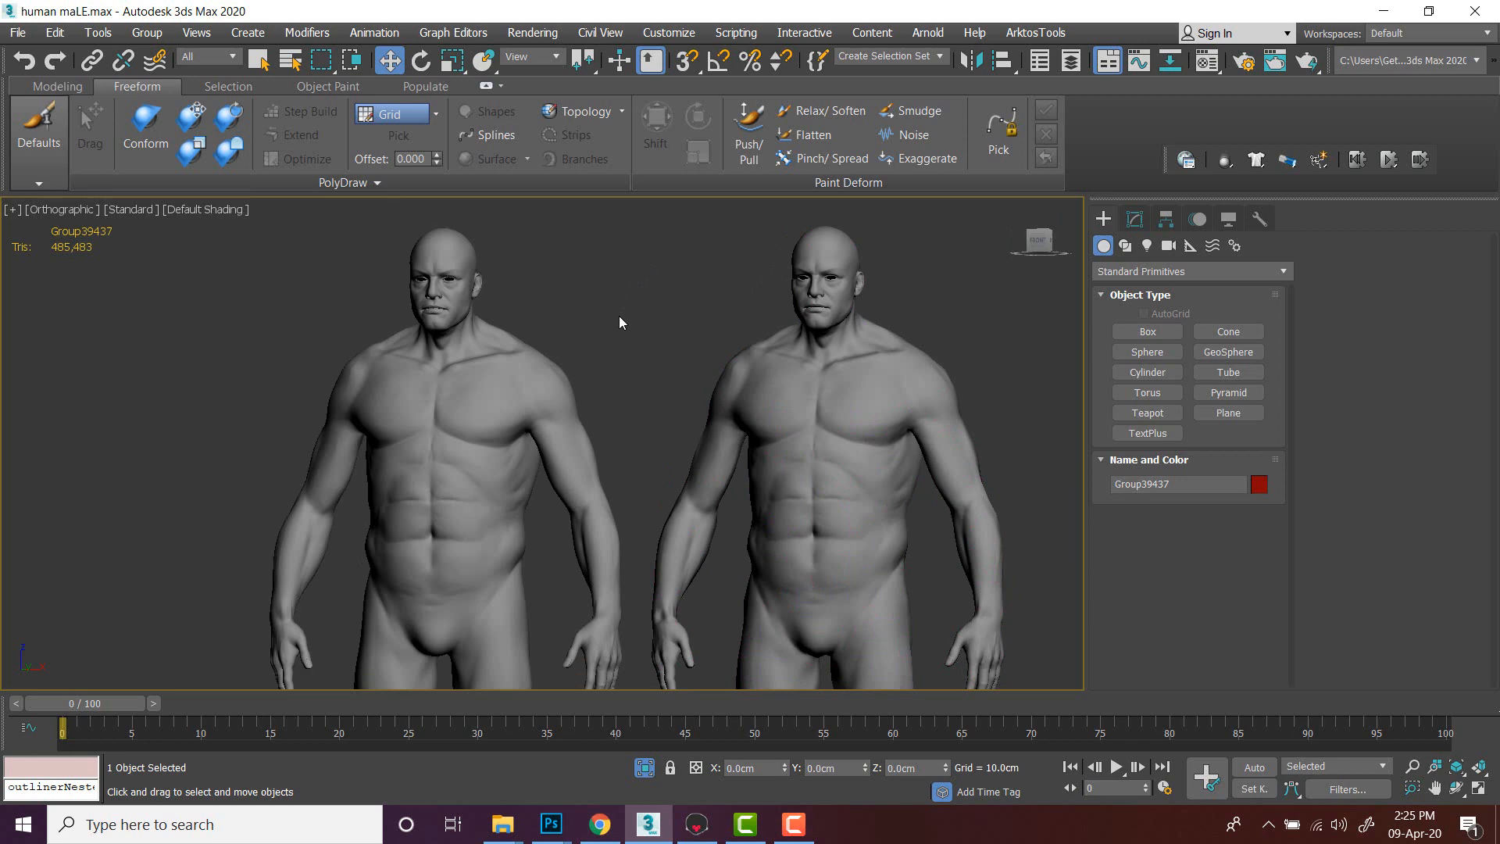
# - Show the low-poly body with edged faces and zoom in to compare its topology with the high-poly group
pyautogui.click(814, 356)
pyautogui.press('F3')
pyautogui.press('F3')
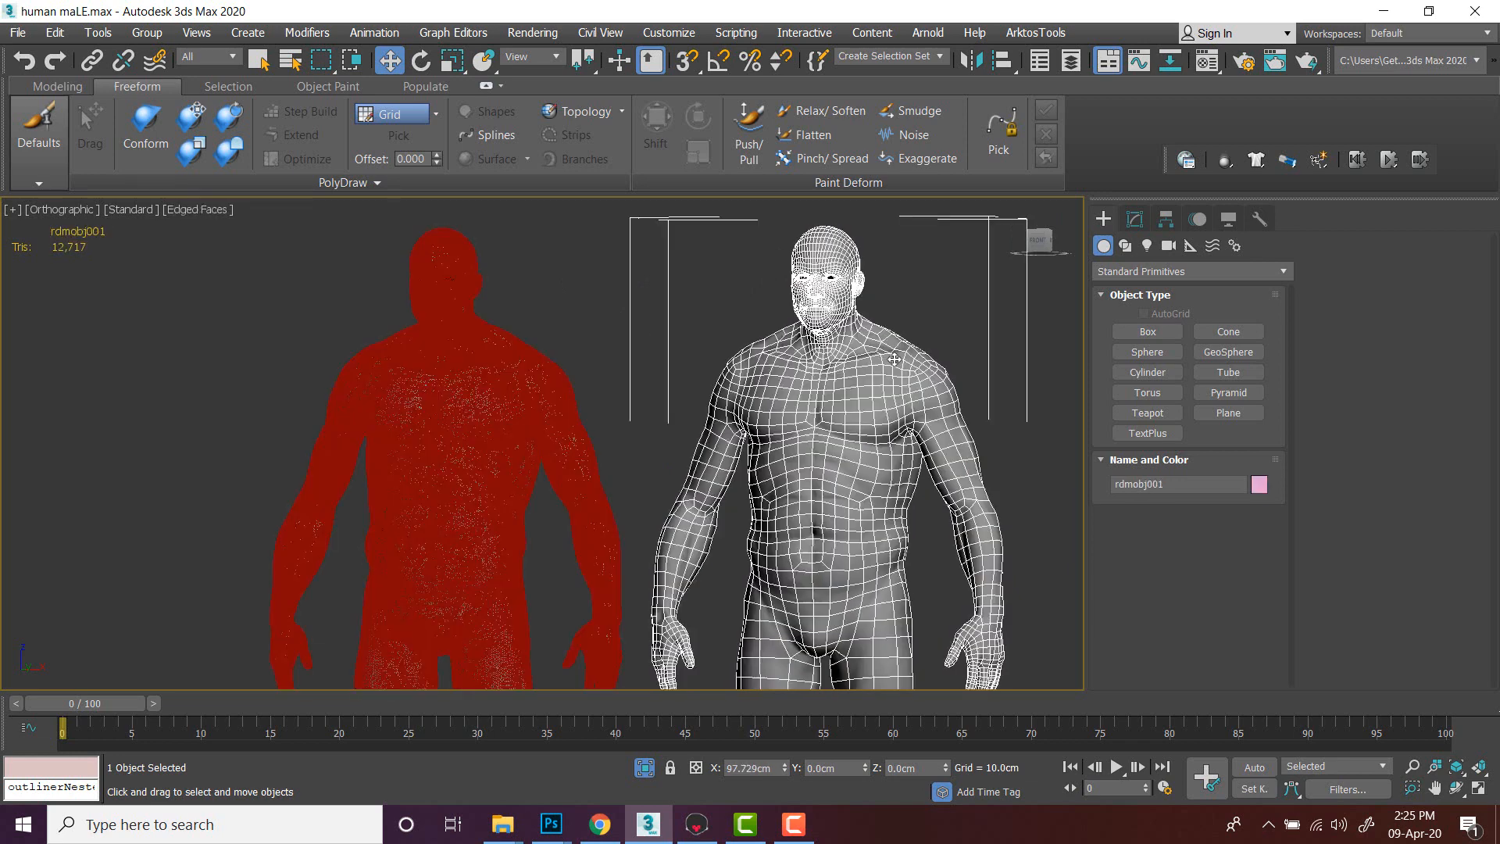
pyautogui.press('F4')
pyautogui.scroll(3, 608, 339)
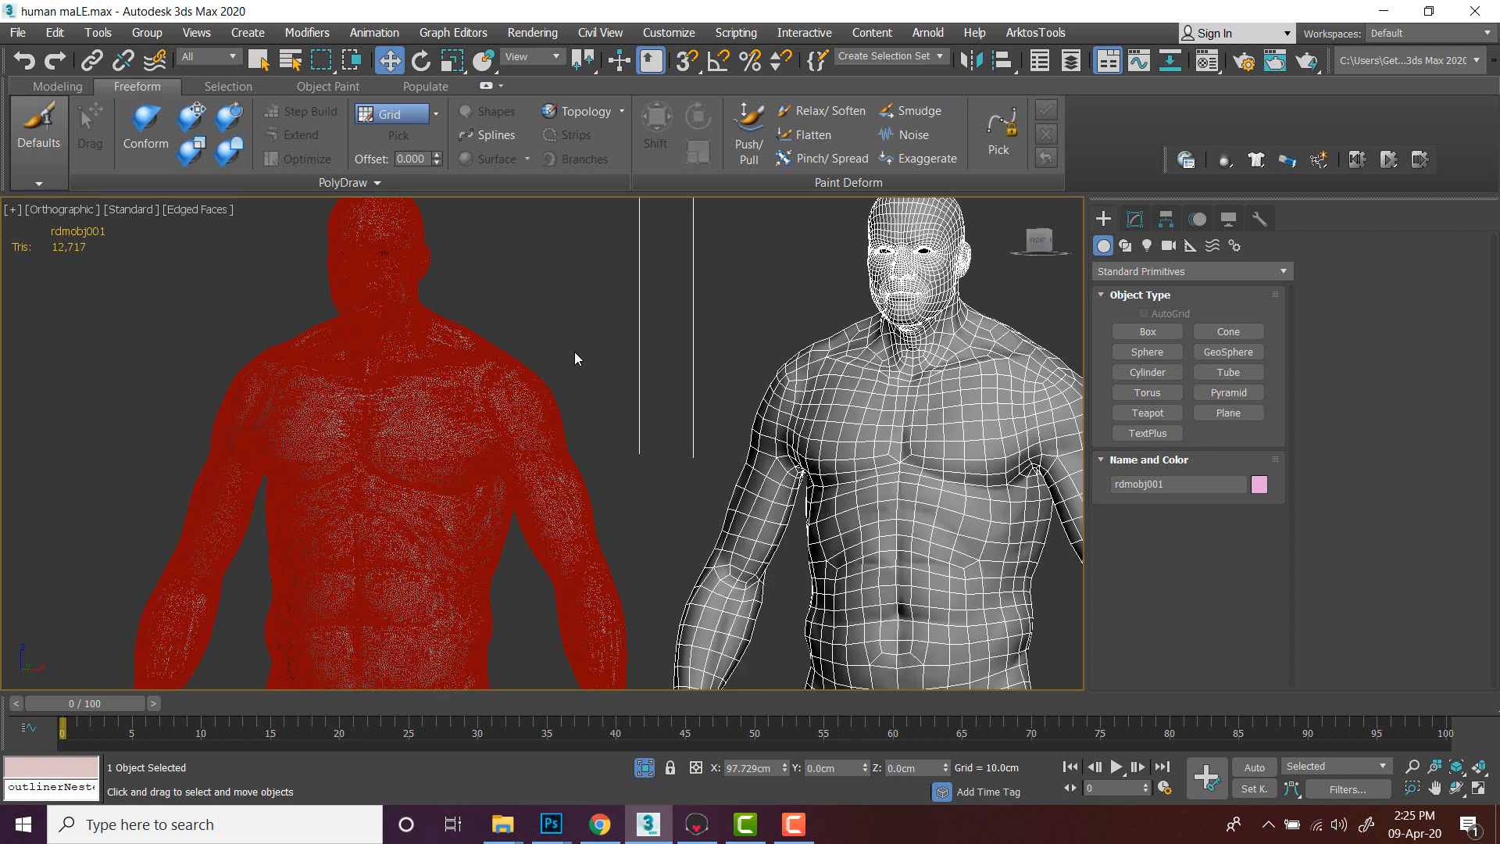
pyautogui.click(519, 378)
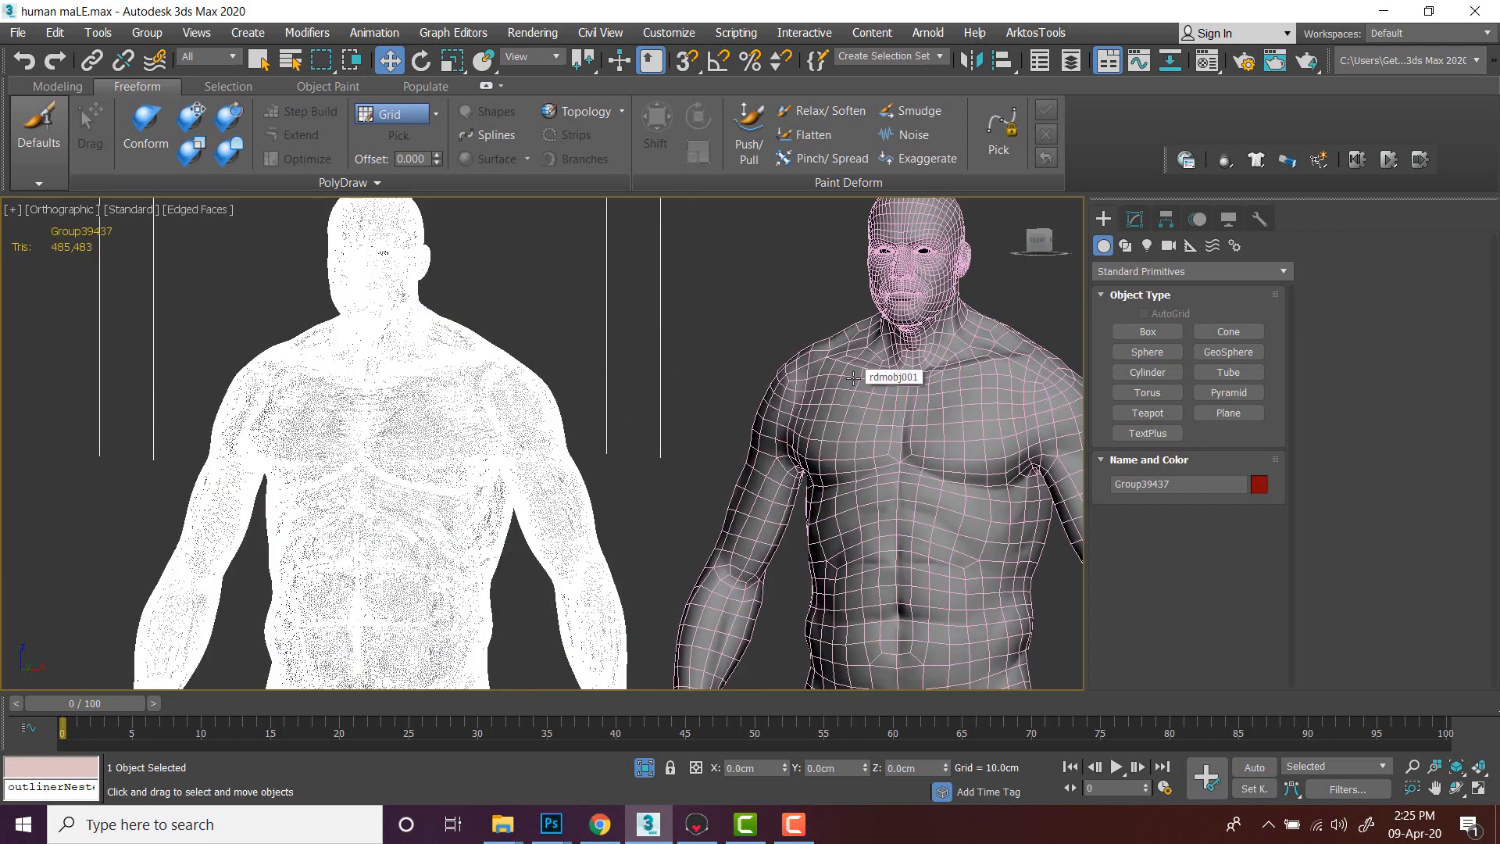
pyautogui.press('F4')
# - Examine both bodies side by side from several view positions, selecting the low-poly model
pyautogui.moveTo(853, 378); pyautogui.dragTo(813, 390, button='middle')
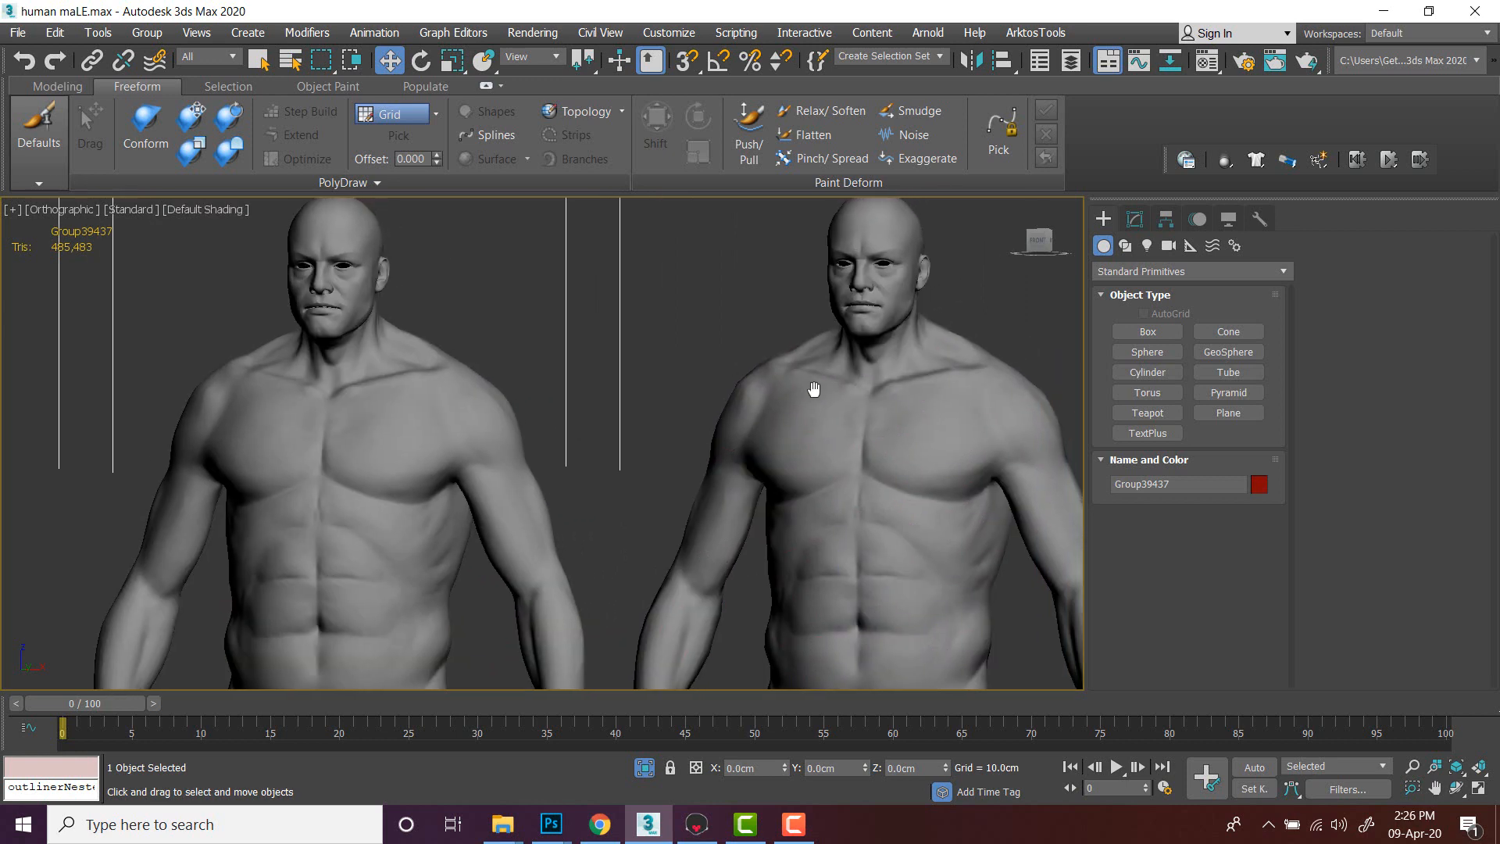
pyautogui.click(884, 398)
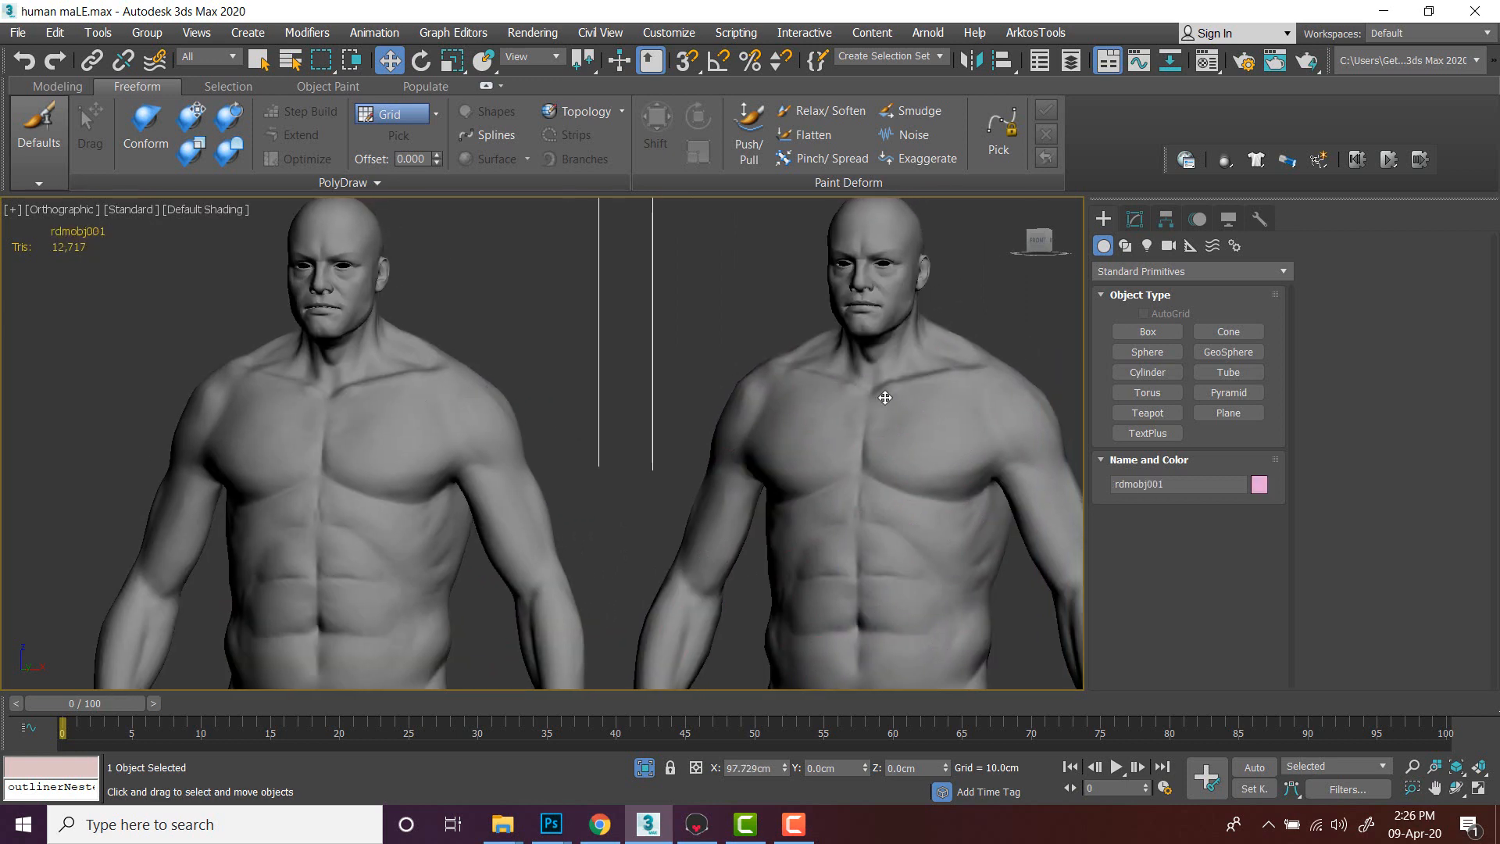
pyautogui.click(700, 307)
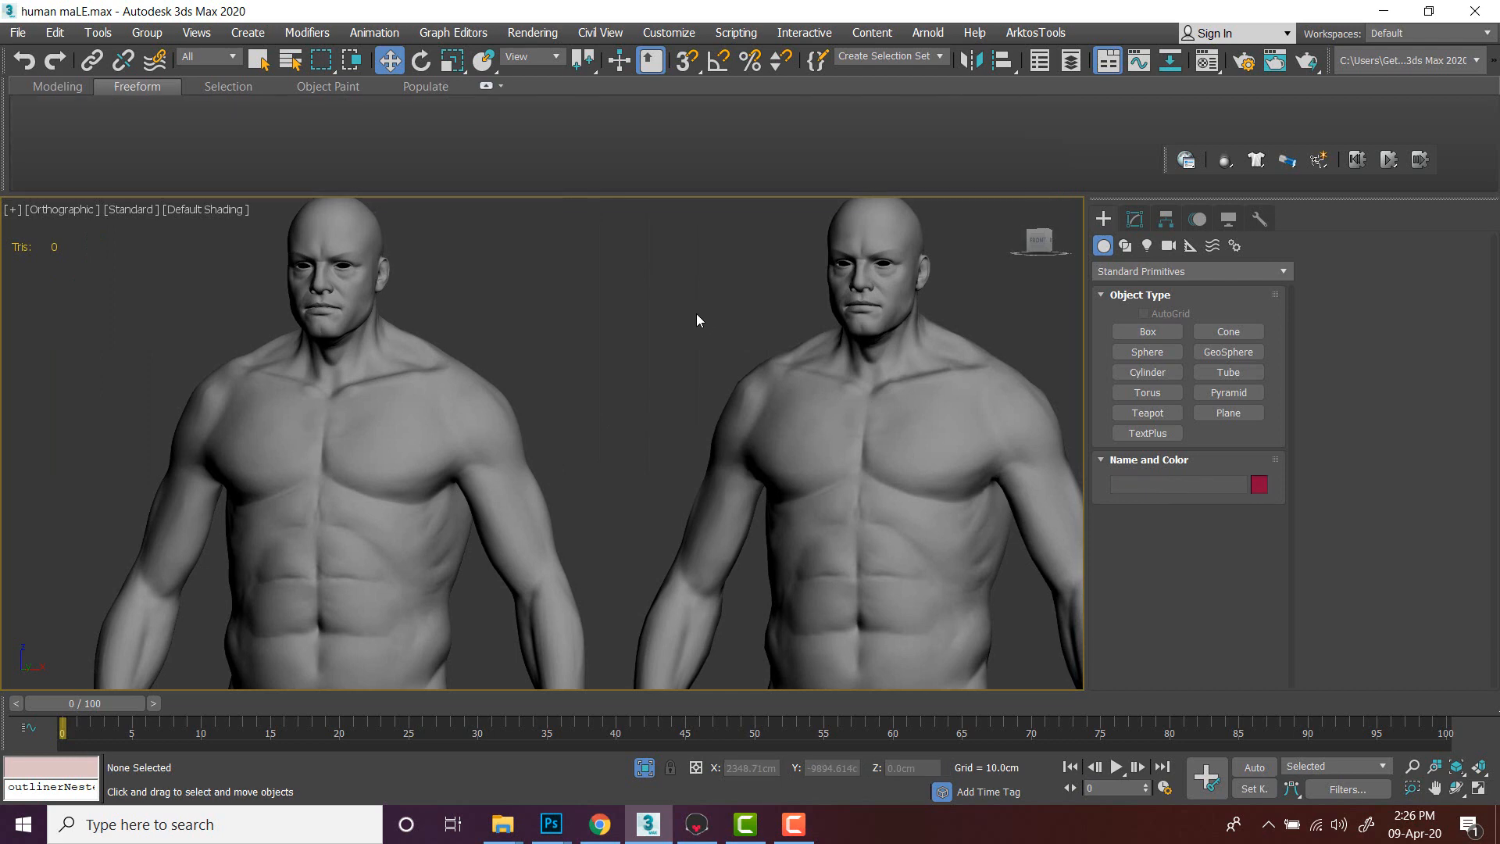
pyautogui.scroll(-3, 696, 316)
pyautogui.click(786, 420)
pyautogui.moveTo(976, 479)
pyautogui.mouseDown(button='middle')
pyautogui.moveTo(880, 437)
pyautogui.moveTo(897, 462)
pyautogui.moveTo(961, 465)
pyautogui.moveTo(914, 466)
pyautogui.mouseUp(button='middle')
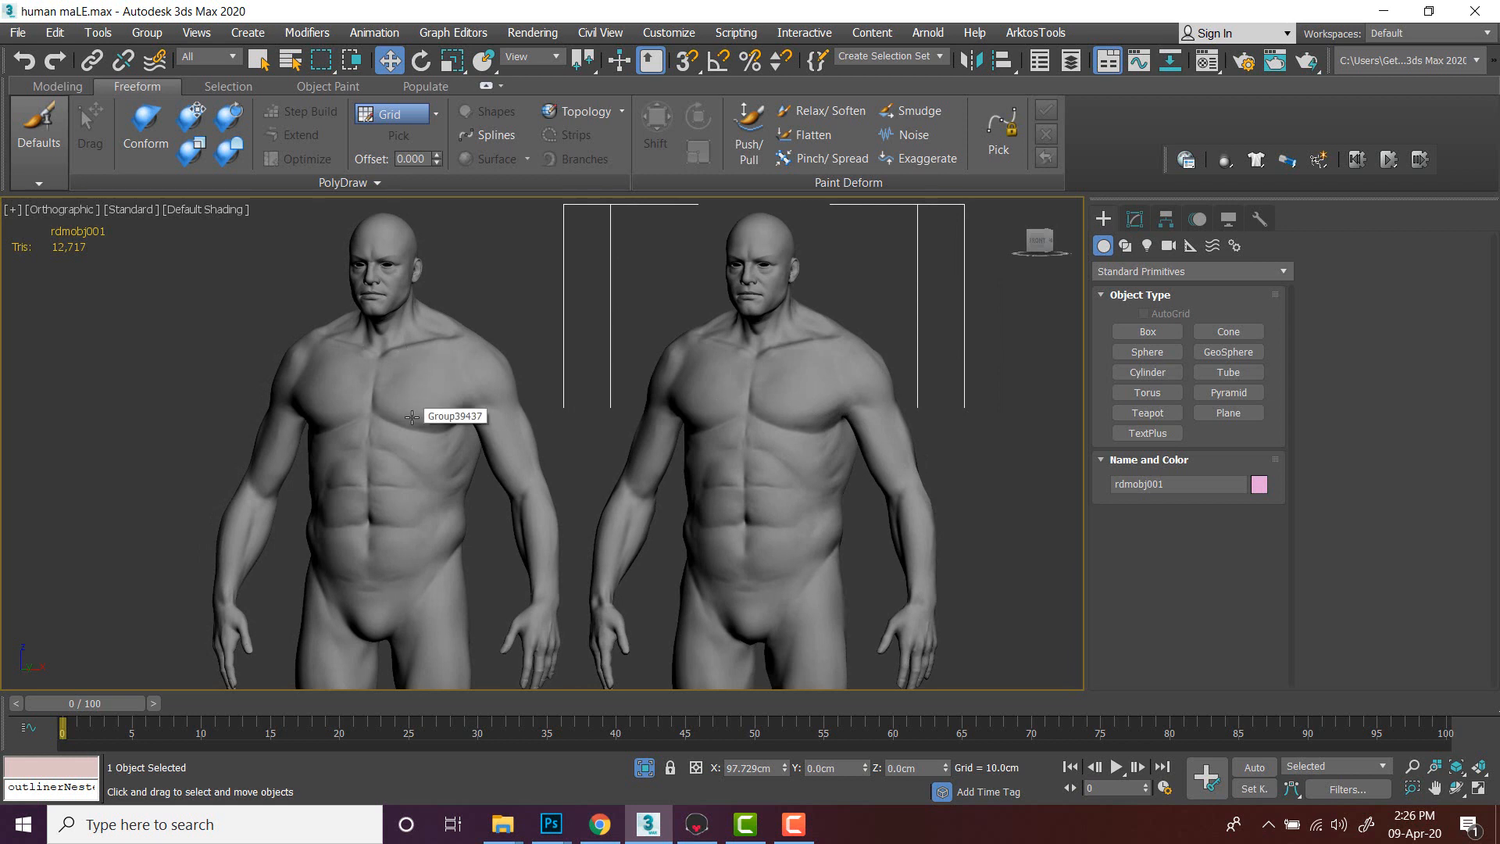
pyautogui.moveTo(766, 459); pyautogui.dragTo(751, 453, button='middle')
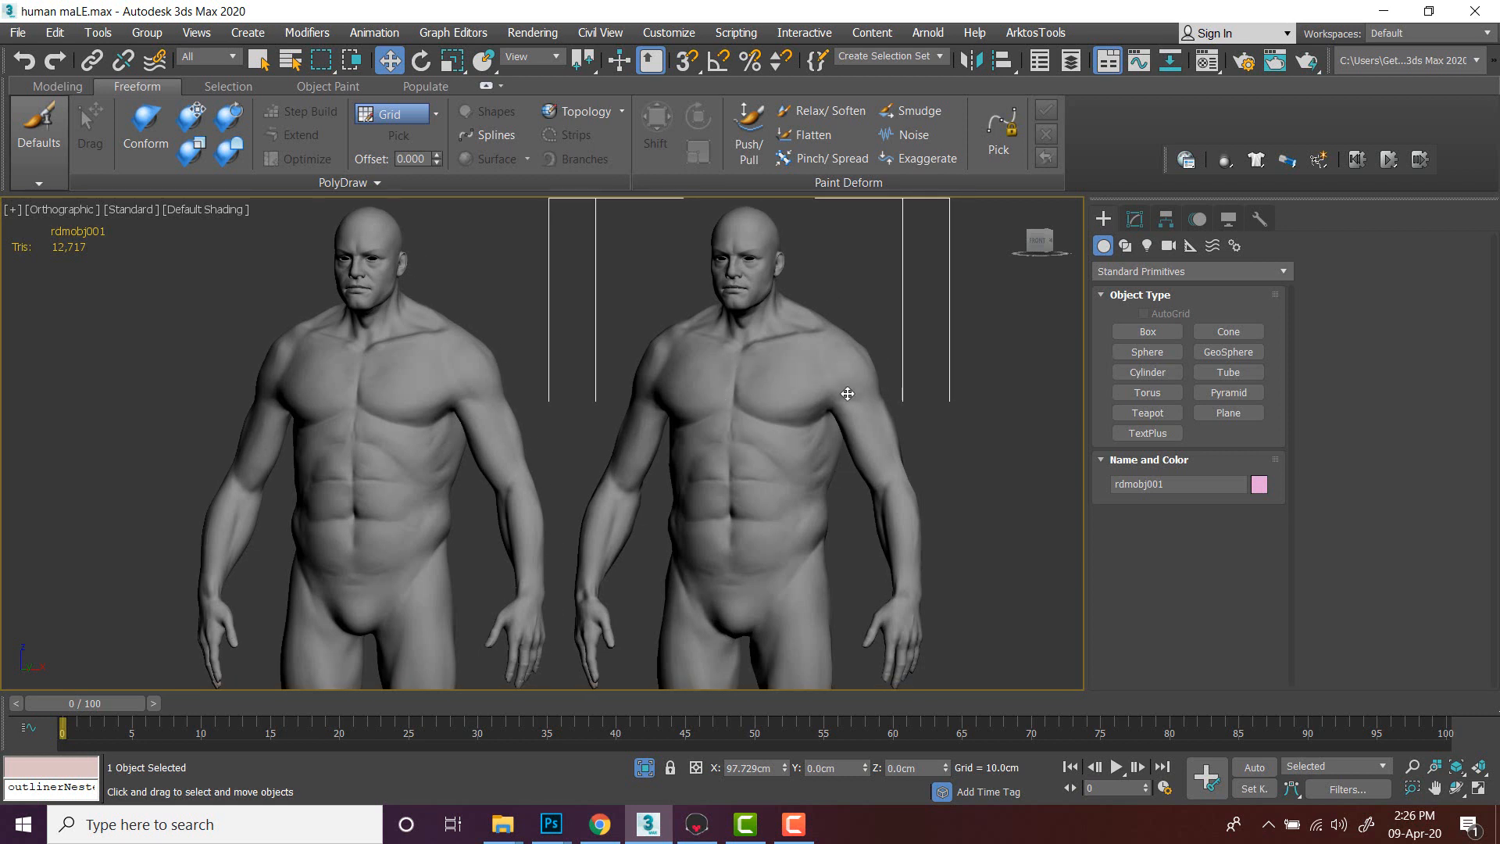
pyautogui.moveTo(877, 391)
pyautogui.keyDown('alt'); pyautogui.mouseDown(button='middle')
pyautogui.moveTo(485, 415)
pyautogui.moveTo(540, 440)
pyautogui.moveTo(596, 385)
pyautogui.moveTo(567, 385)
pyautogui.moveTo(855, 390)
pyautogui.mouseUp(button='middle'); pyautogui.keyUp('alt')
pyautogui.scroll(-3, 567, 485)
pyautogui.moveTo(628, 391); pyautogui.dragTo(823, 469, button='middle')
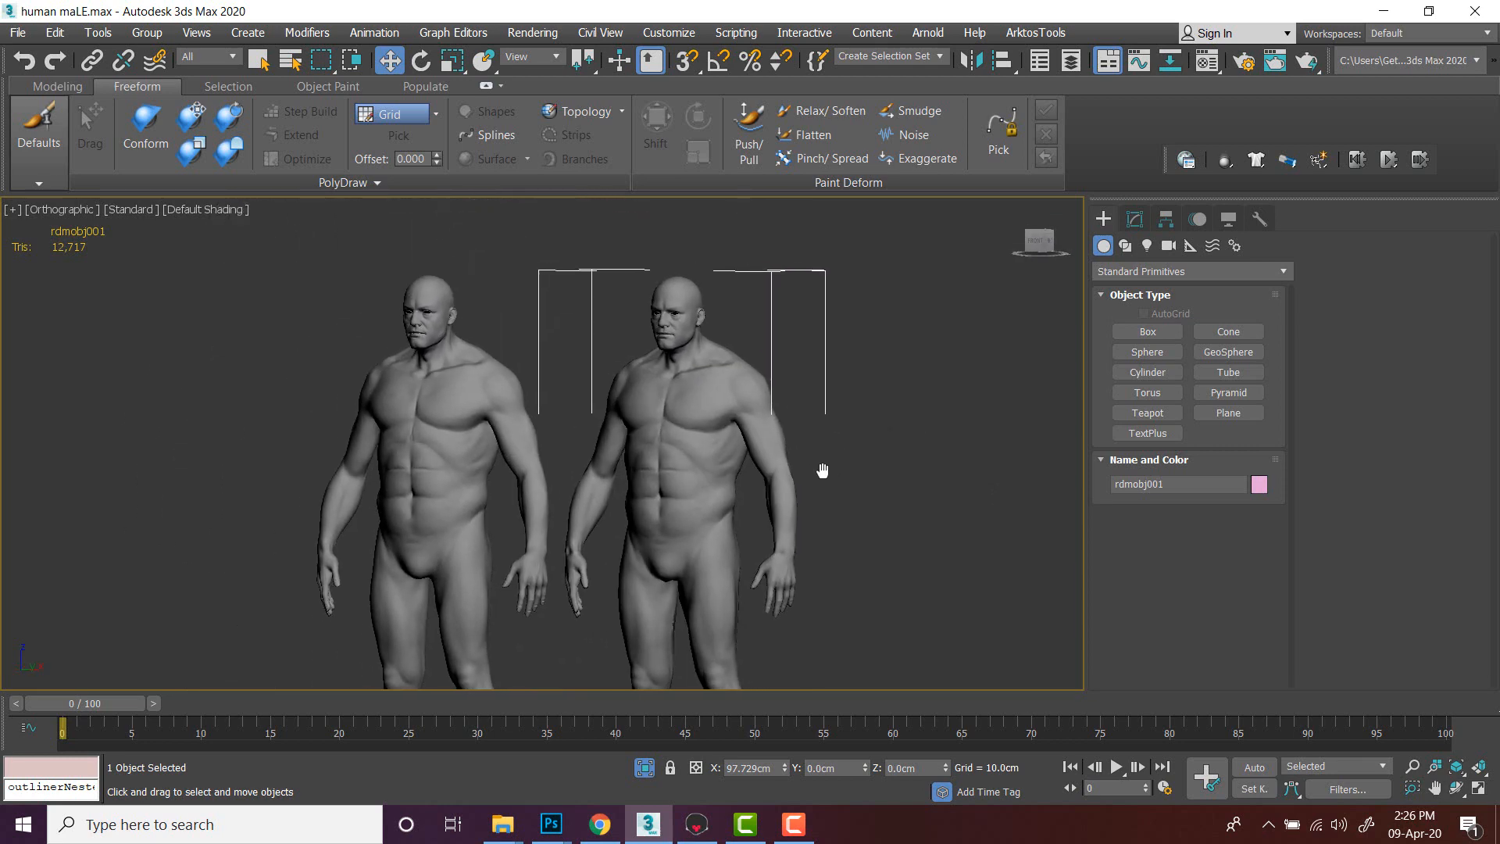
pyautogui.scroll(3, 733, 433)
pyautogui.moveTo(733, 432); pyautogui.dragTo(836, 462, button='middle')
pyautogui.click(978, 356)
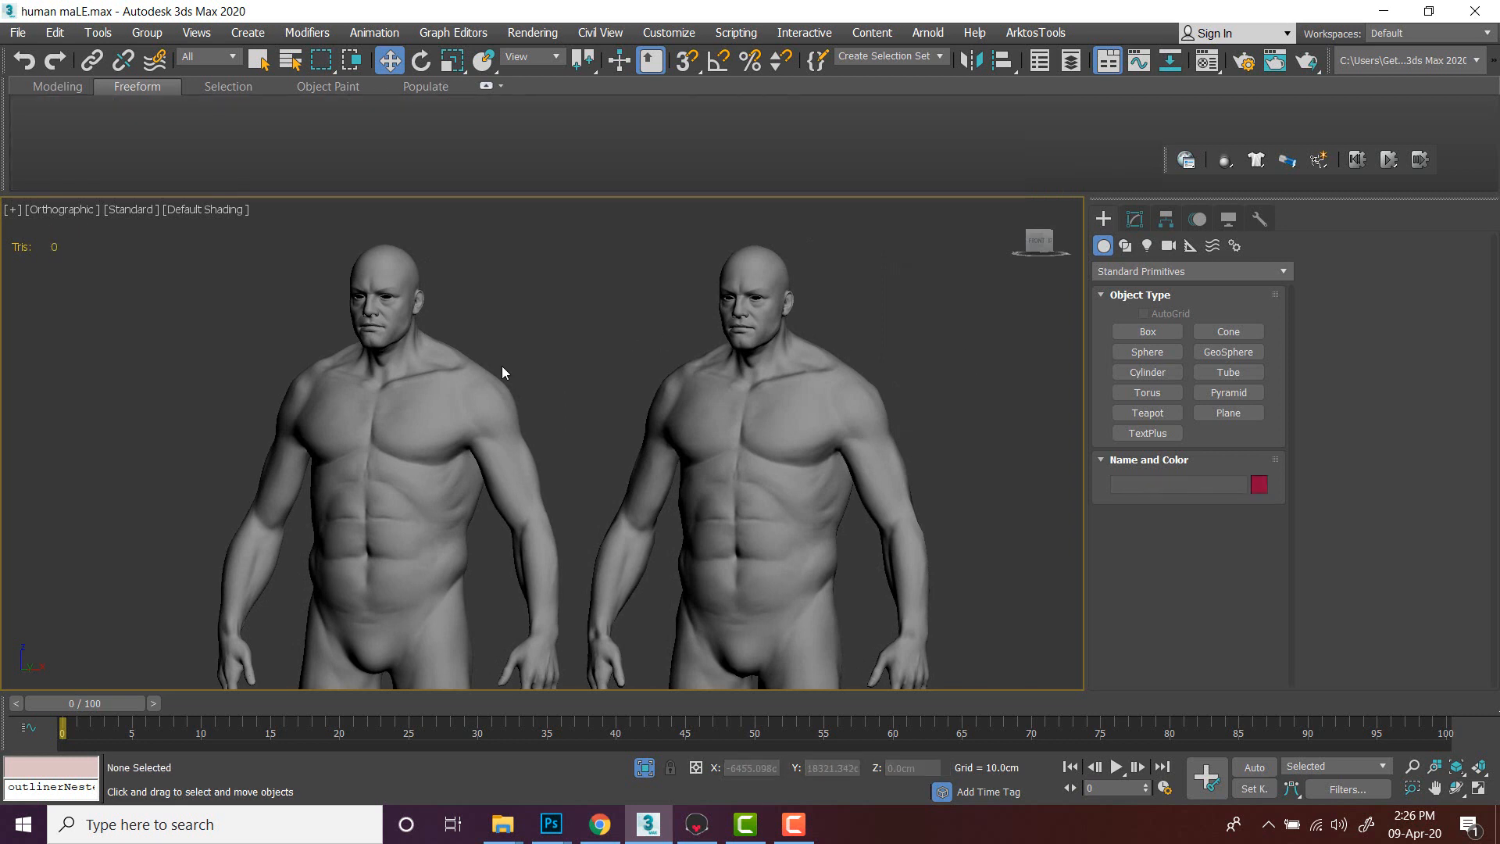
# - Select each body in turn to compare the high-poly group with the low-poly model
pyautogui.click(477, 385)
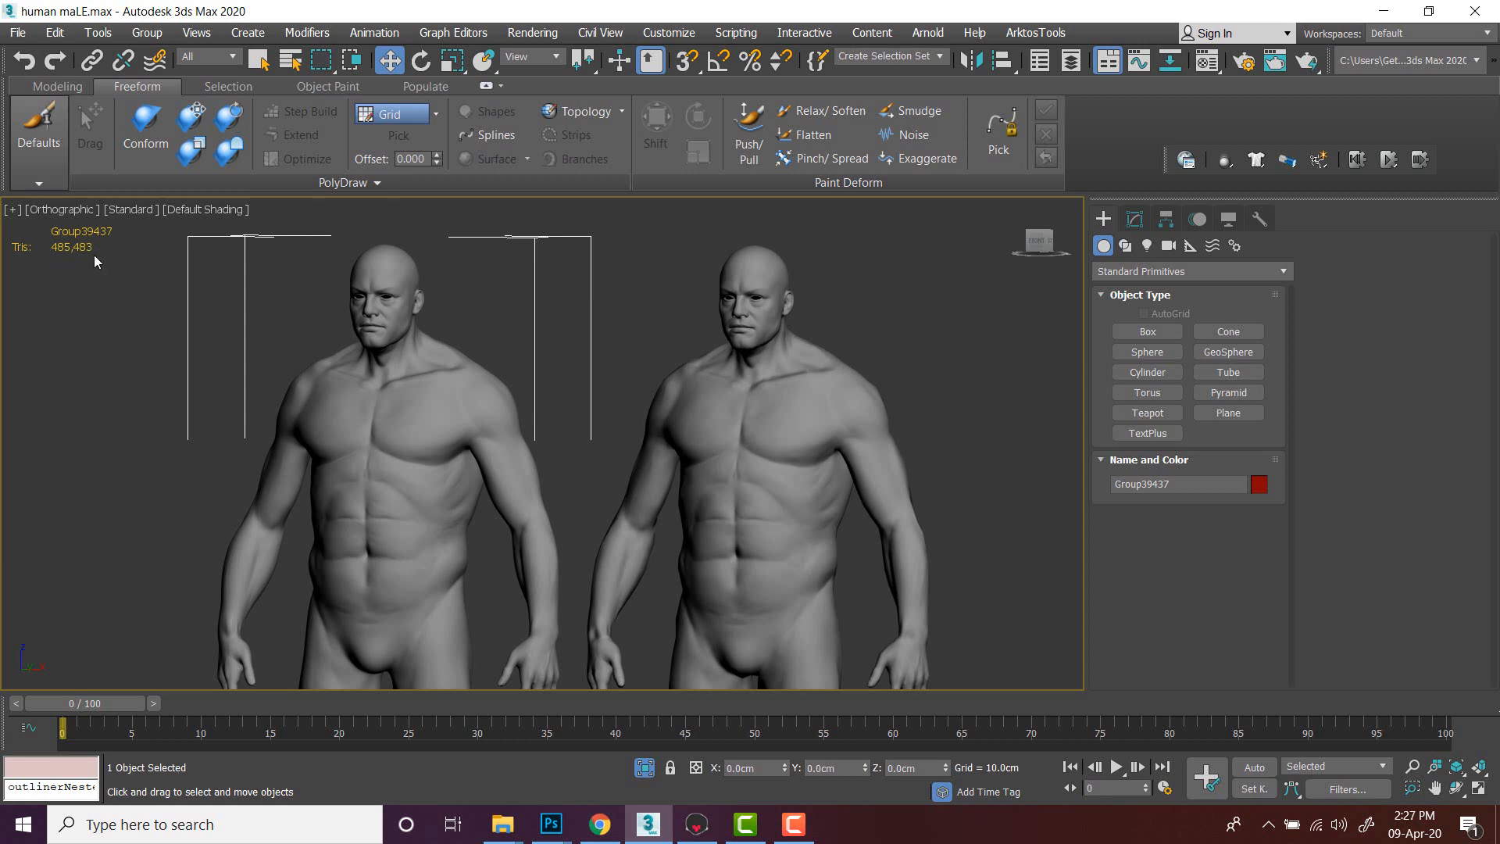
pyautogui.click(753, 303)
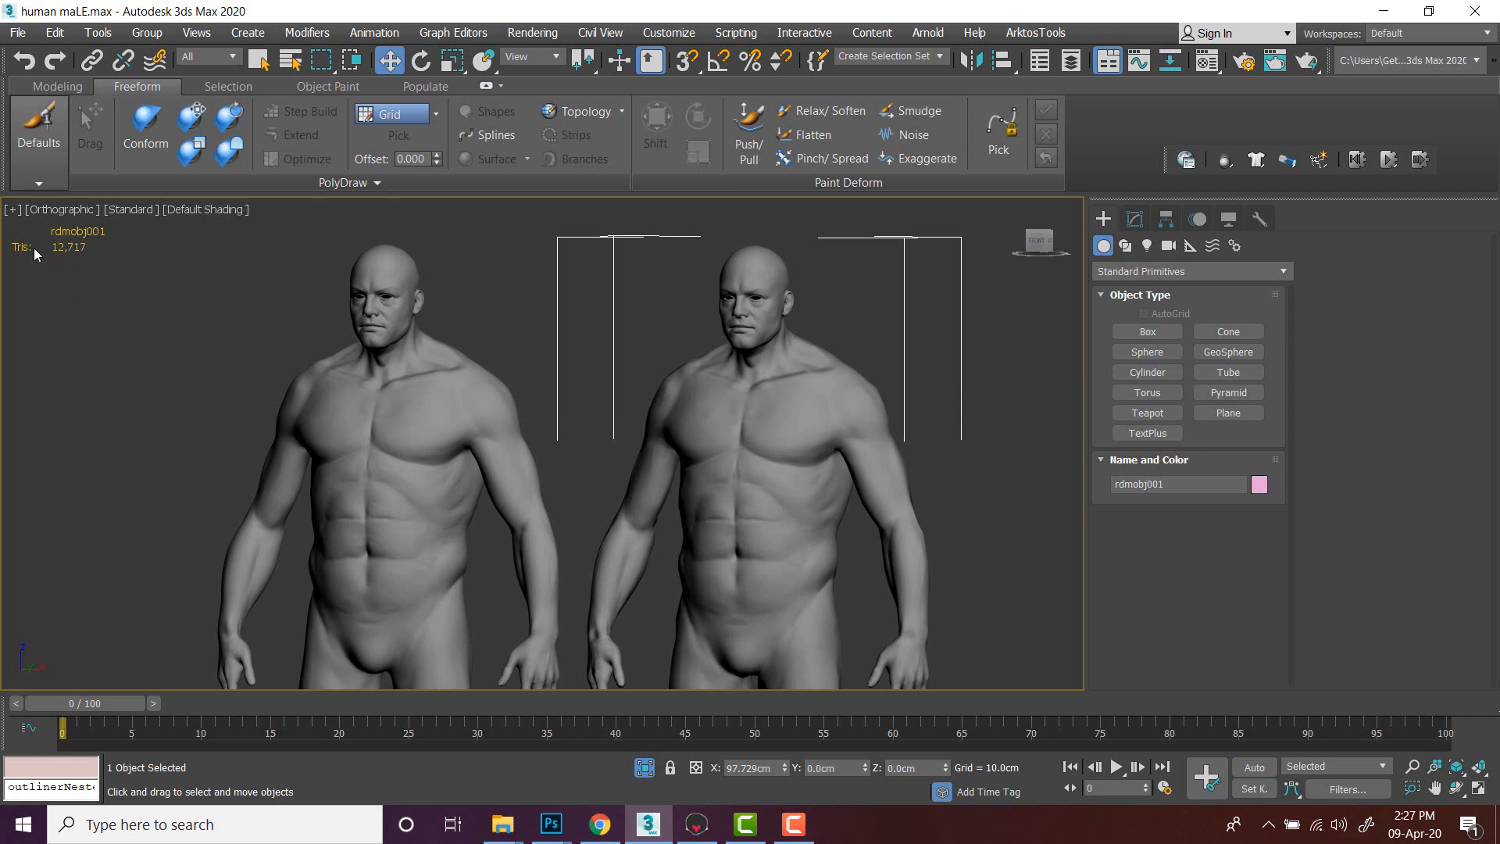
pyautogui.click(484, 259)
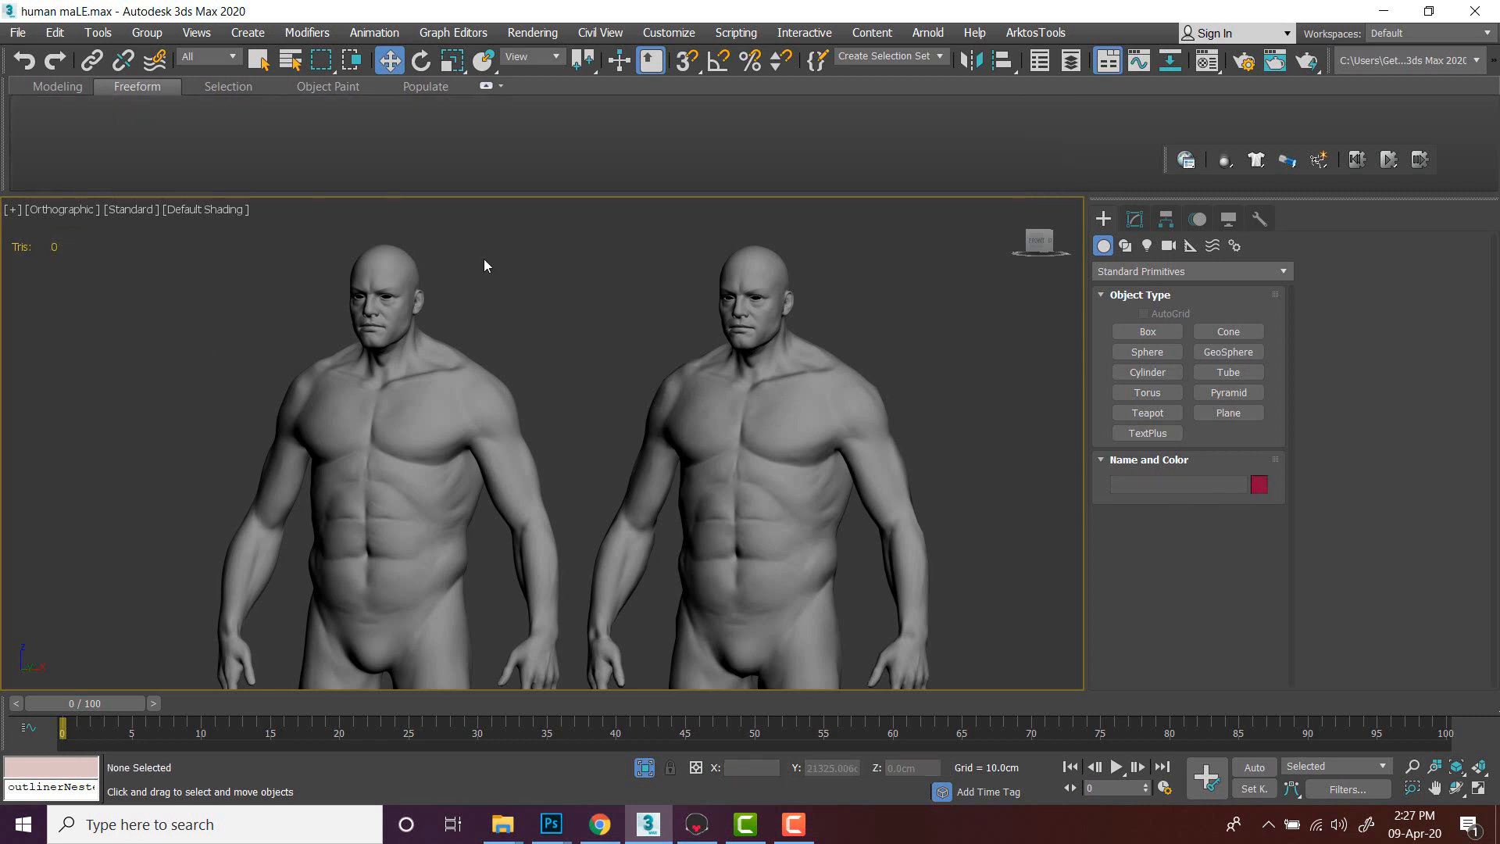
pyautogui.click(868, 369)
pyautogui.moveTo(869, 368)
pyautogui.keyDown('alt'); pyautogui.mouseDown(button='middle')
pyautogui.moveTo(888, 375)
pyautogui.moveTo(860, 368)
pyautogui.moveTo(874, 387)
pyautogui.mouseUp(button='middle'); pyautogui.keyUp('alt')
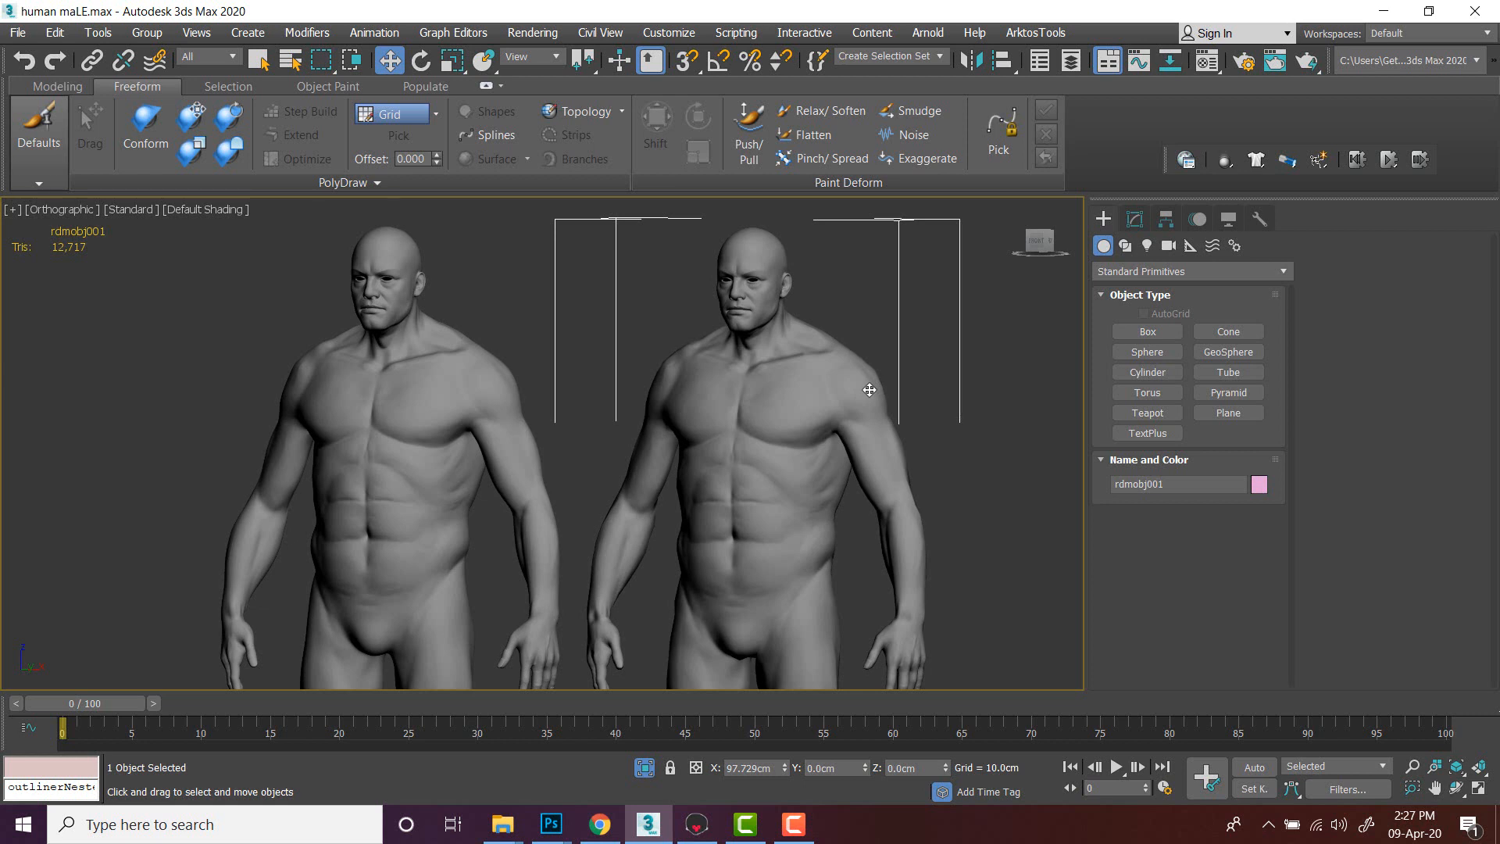
pyautogui.moveTo(869, 390)
pyautogui.keyDown('alt'); pyautogui.mouseDown(button='middle')
pyautogui.moveTo(857, 389)
pyautogui.moveTo(876, 391)
pyautogui.mouseUp(button='middle'); pyautogui.keyUp('alt')
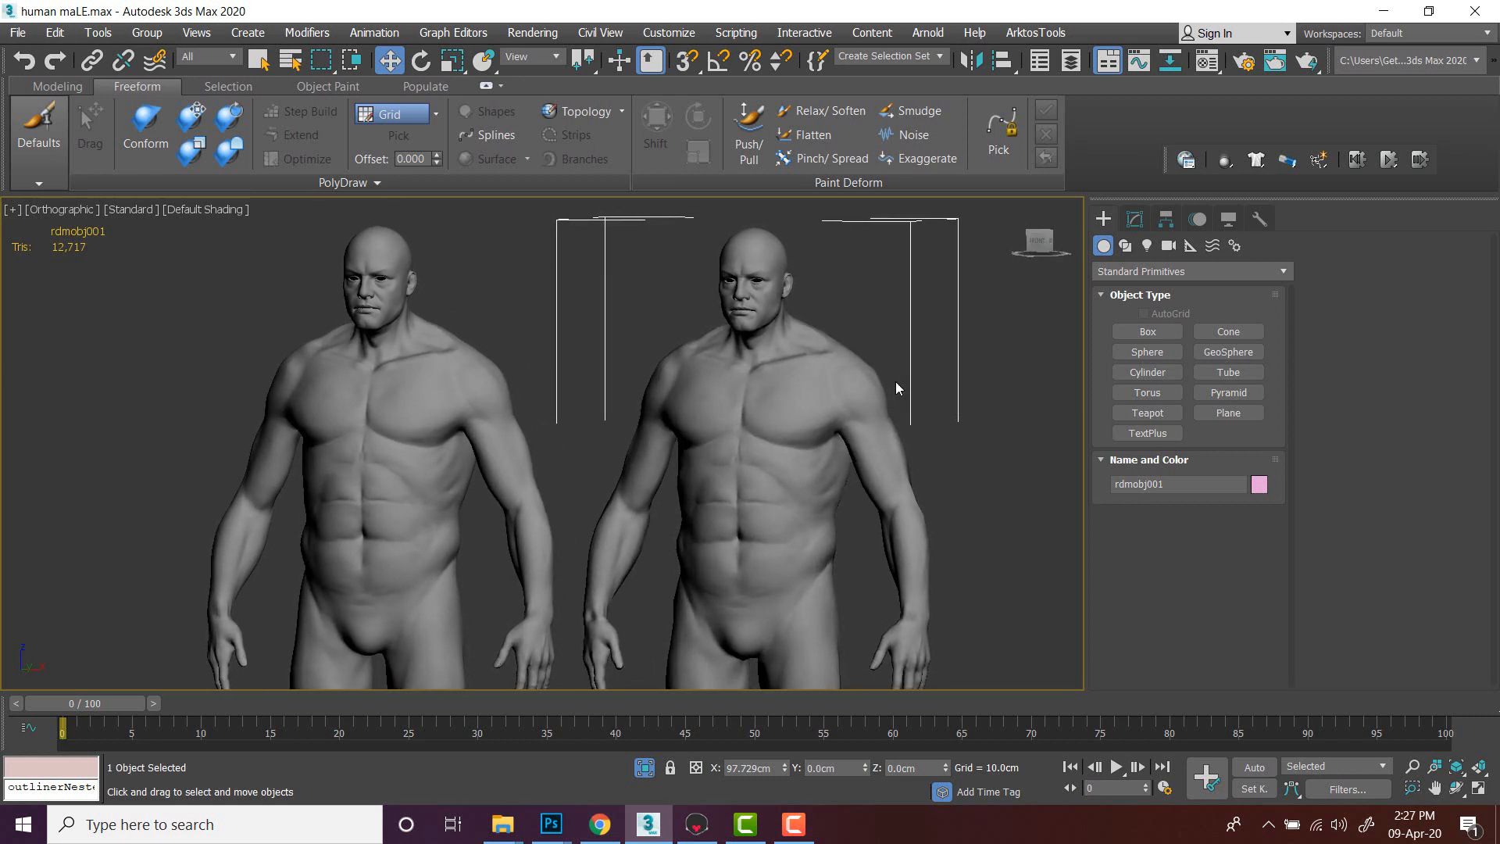
pyautogui.click(1044, 373)
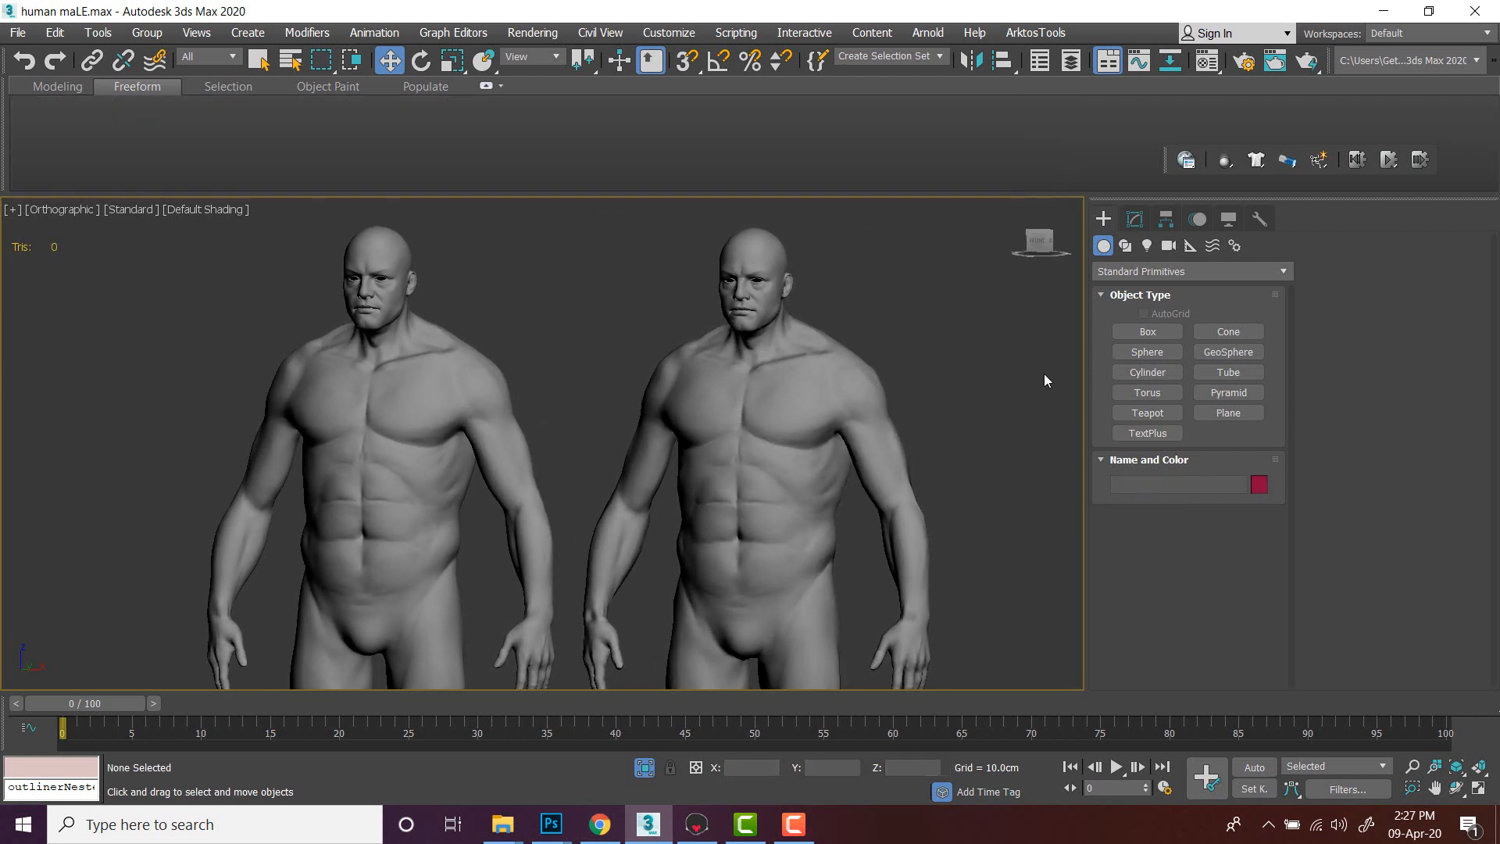
# - Reopen the recent file human maLE.max and dismiss the isolation notice
pyautogui.click(17, 32)
pyautogui.moveTo(70, 128)
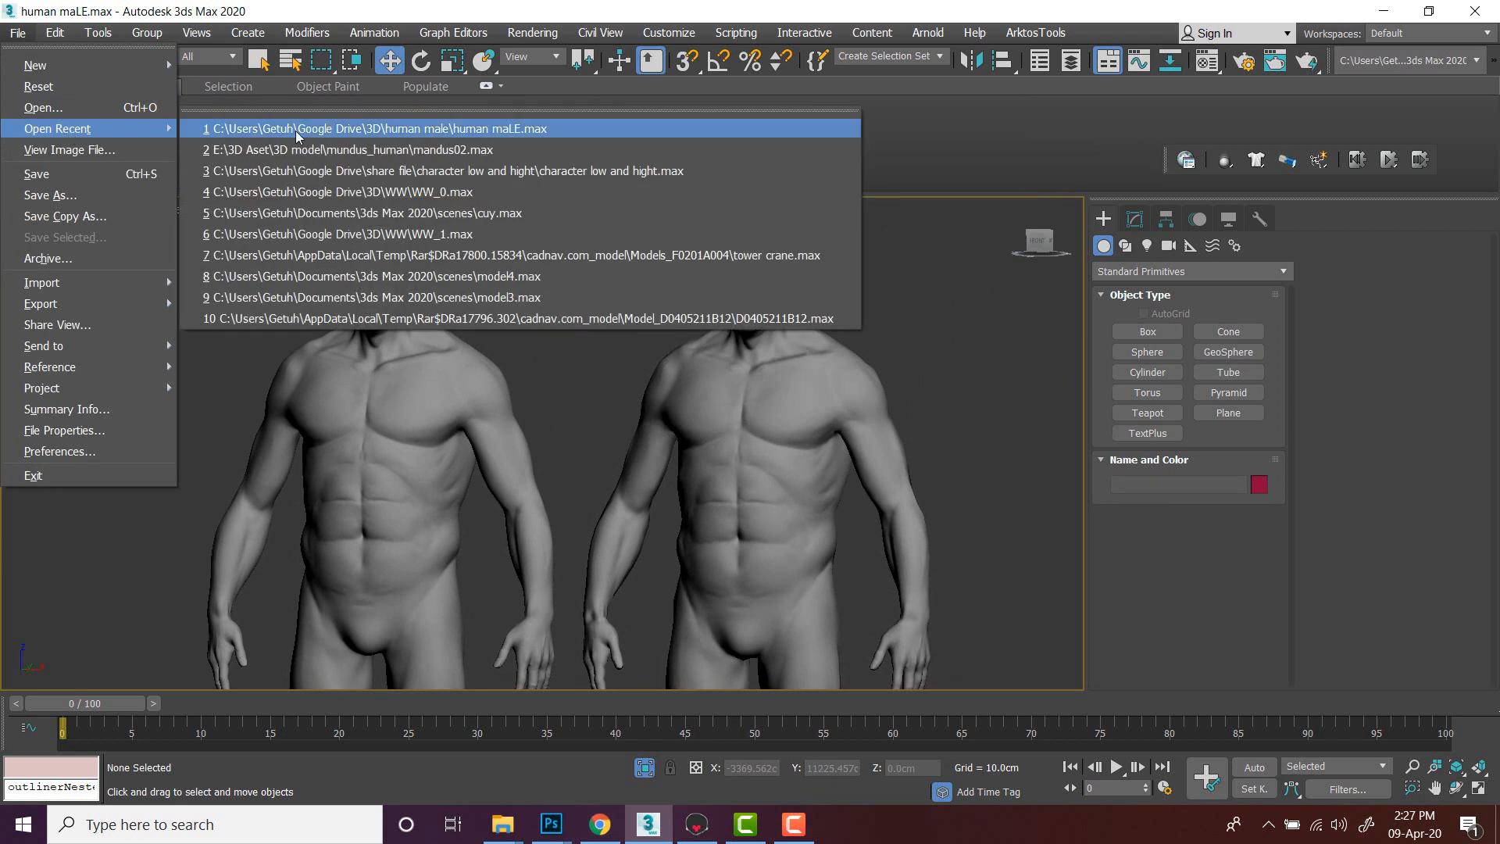
pyautogui.click(297, 131)
pyautogui.click(748, 442)
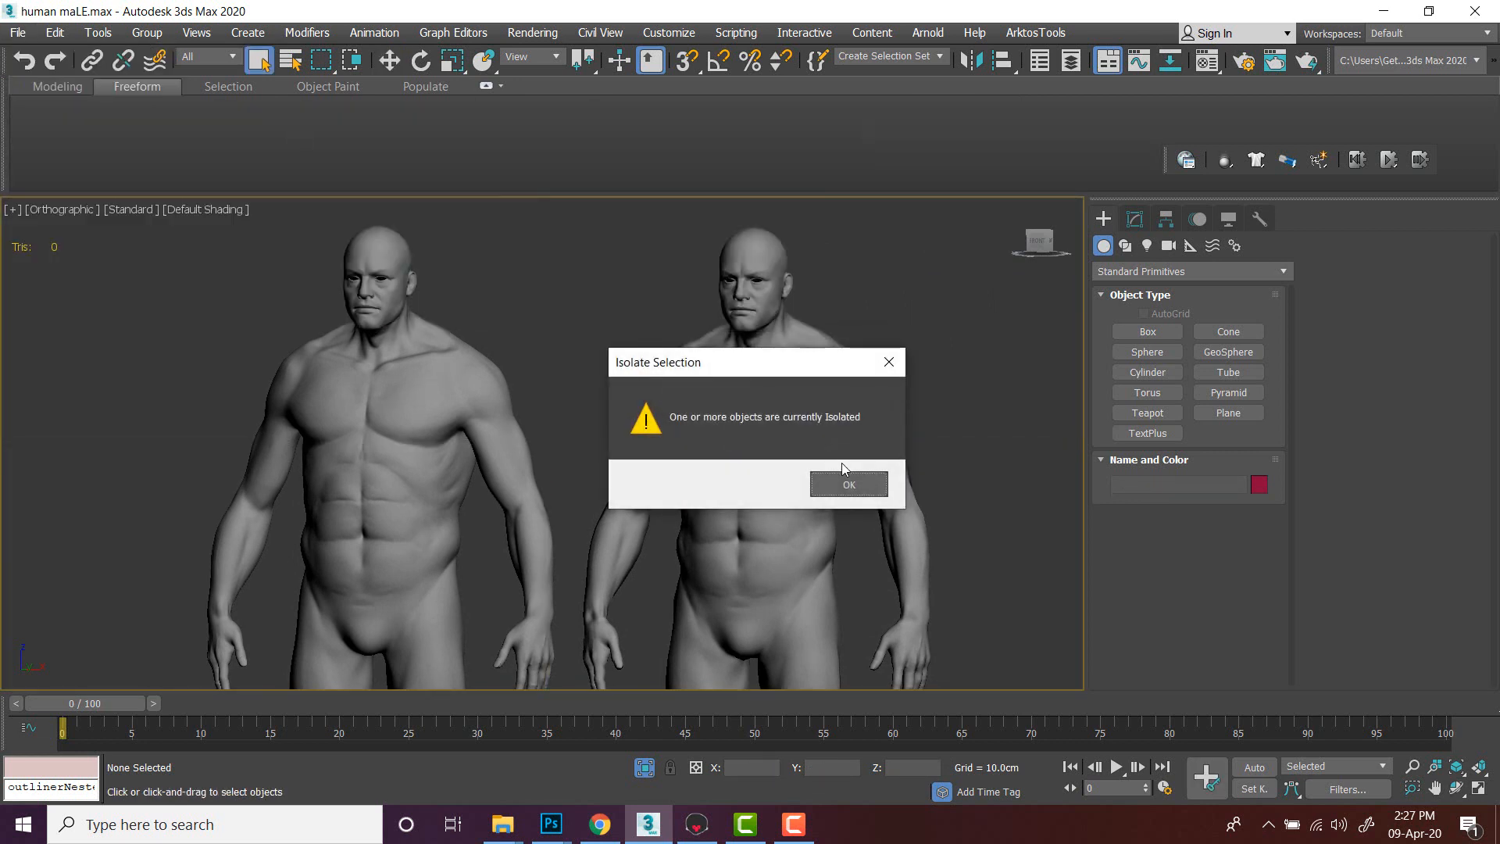
pyautogui.click(859, 482)
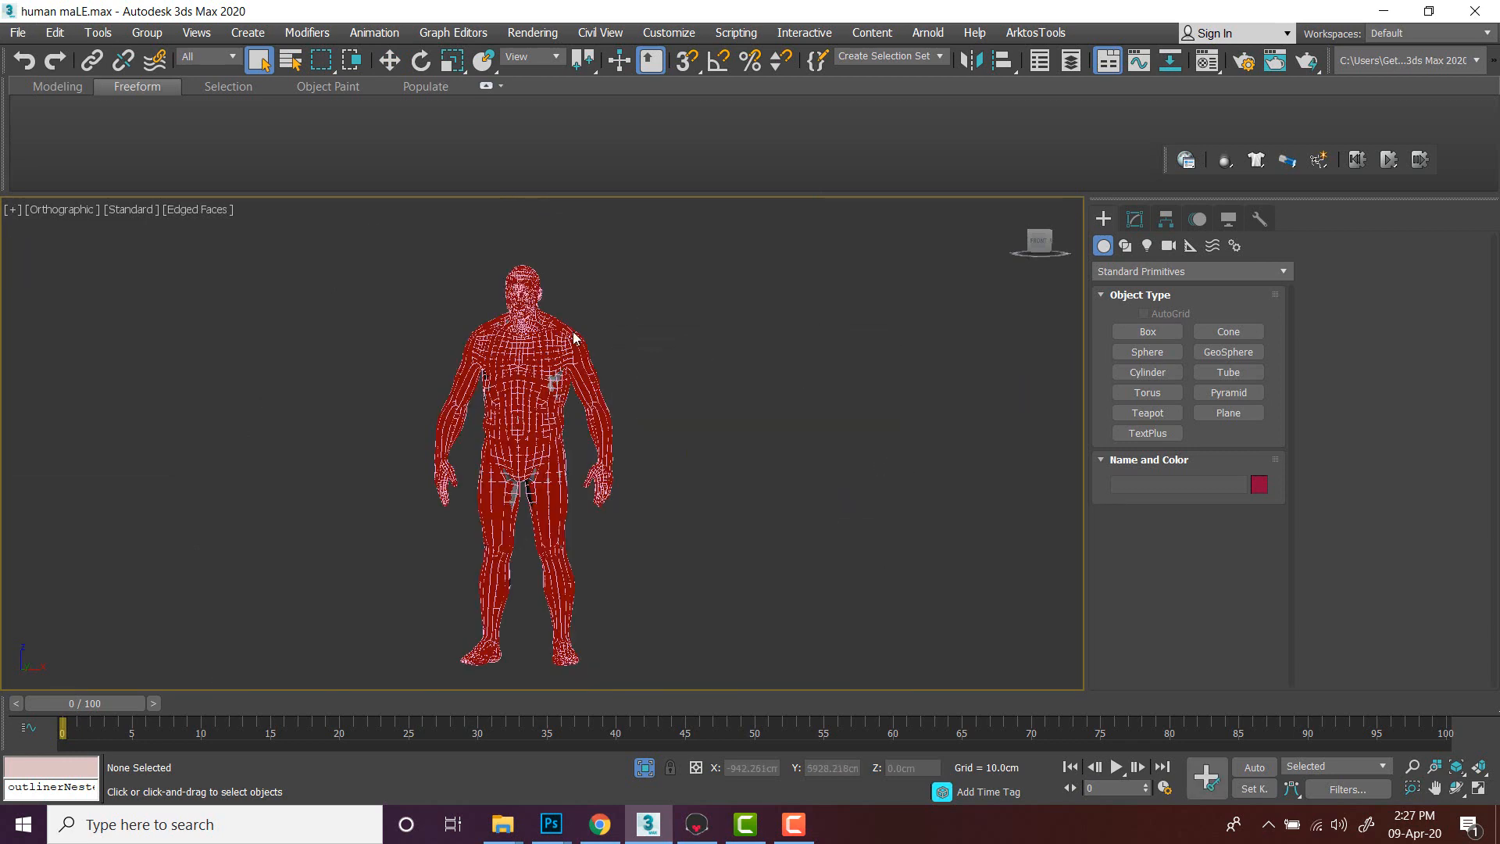
# - Zoom into the isolated body in wireframe and select the high-poly group
pyautogui.scroll(3, 576, 336)
pyautogui.press('F4')
pyautogui.scroll(-3, 574, 328)
pyautogui.scroll(4, 549, 314)
pyautogui.moveTo(549, 314); pyautogui.dragTo(661, 394, button='middle')
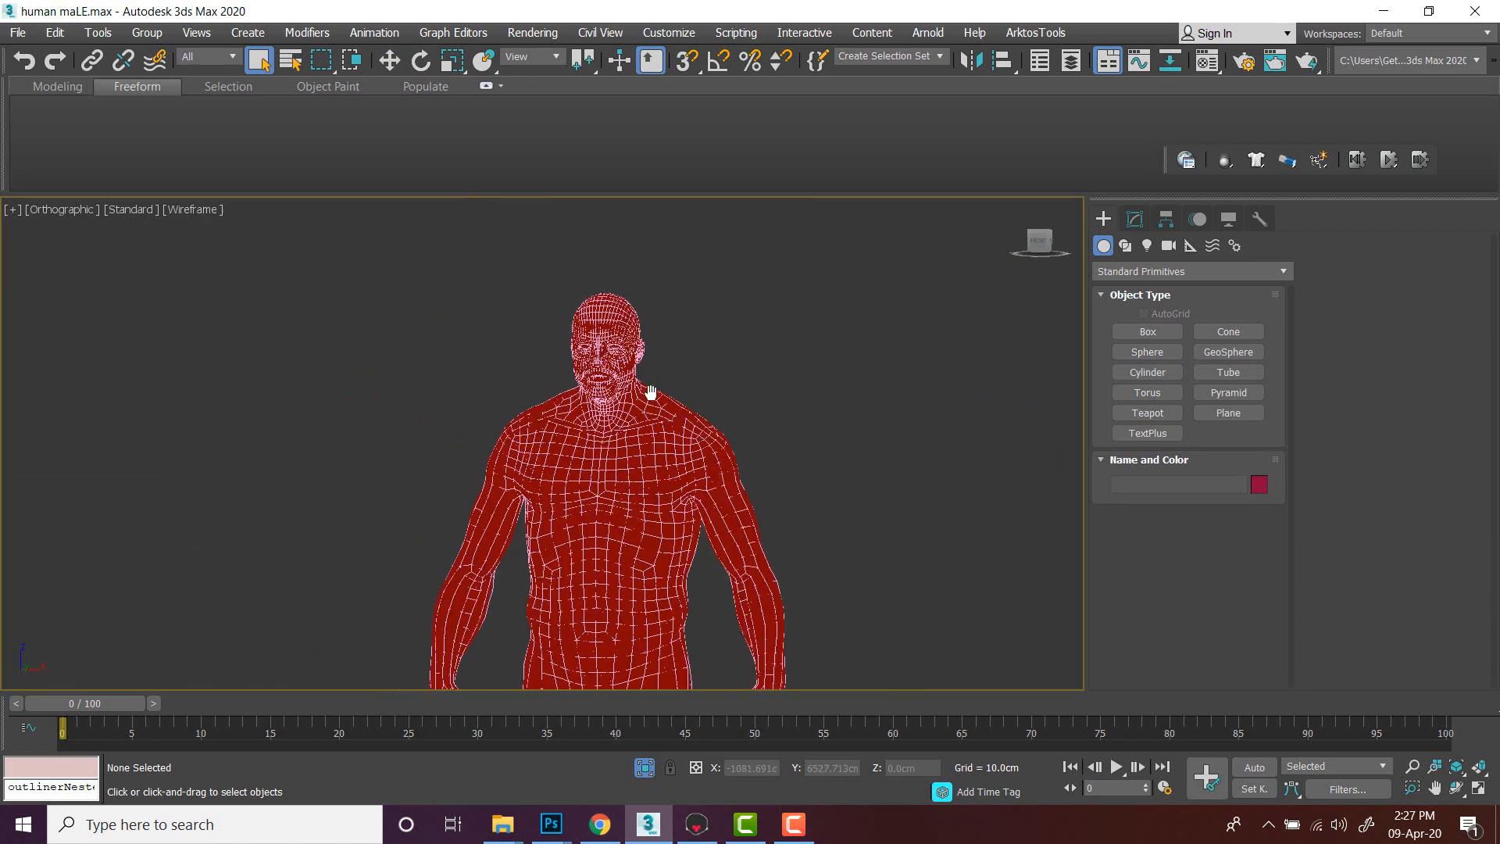
pyautogui.click(669, 482)
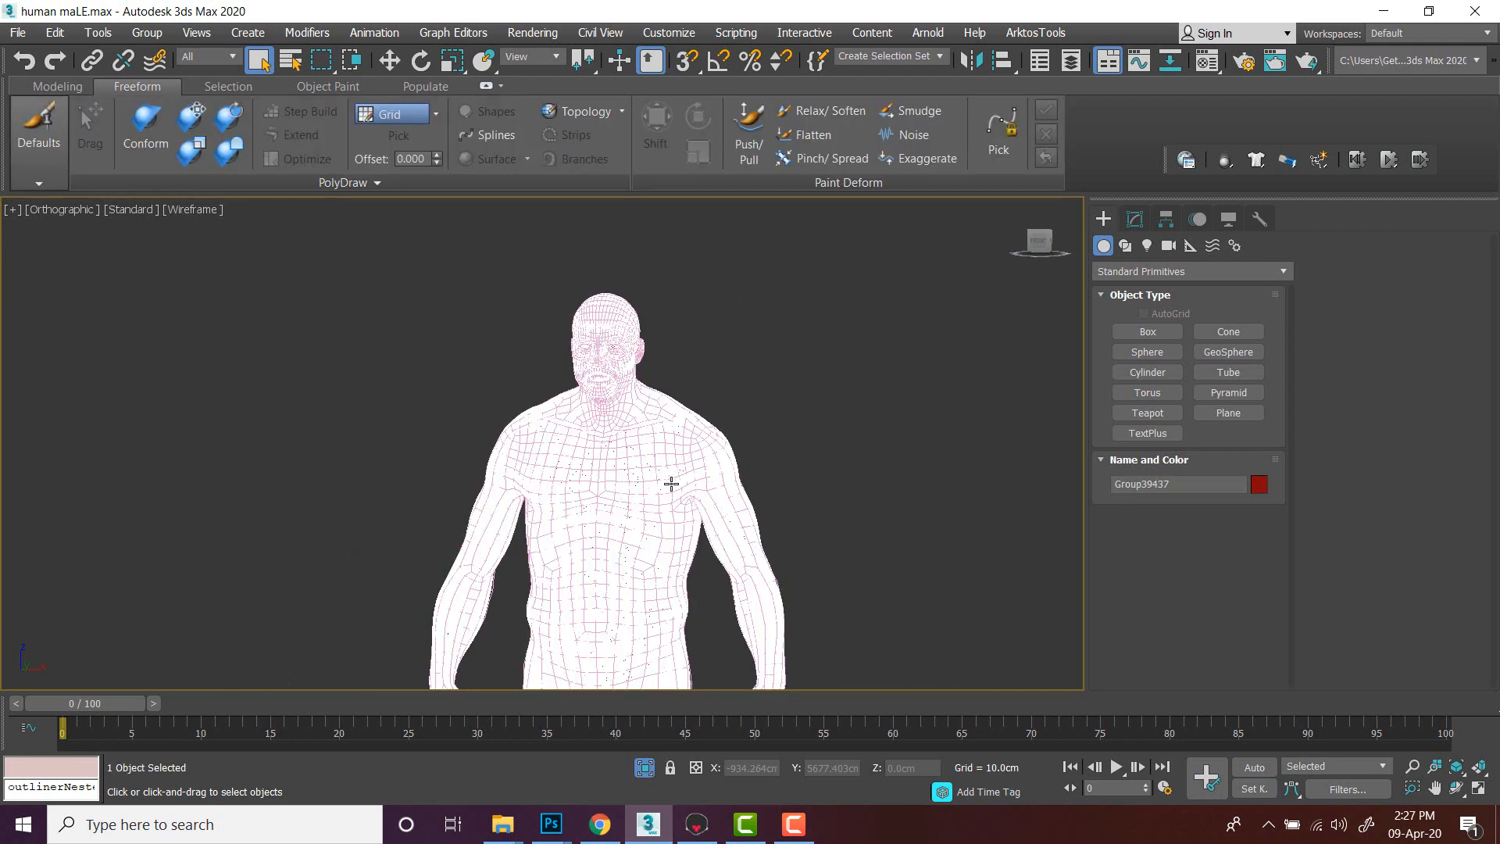
pyautogui.click(671, 484)
# - Select the low-poly body, return to shaded display and activate the Move tool
pyautogui.press('F3')
pyautogui.moveTo(716, 442); pyautogui.dragTo(687, 339, button='middle')
pyautogui.scroll(-4, 687, 339)
pyautogui.press('F3')
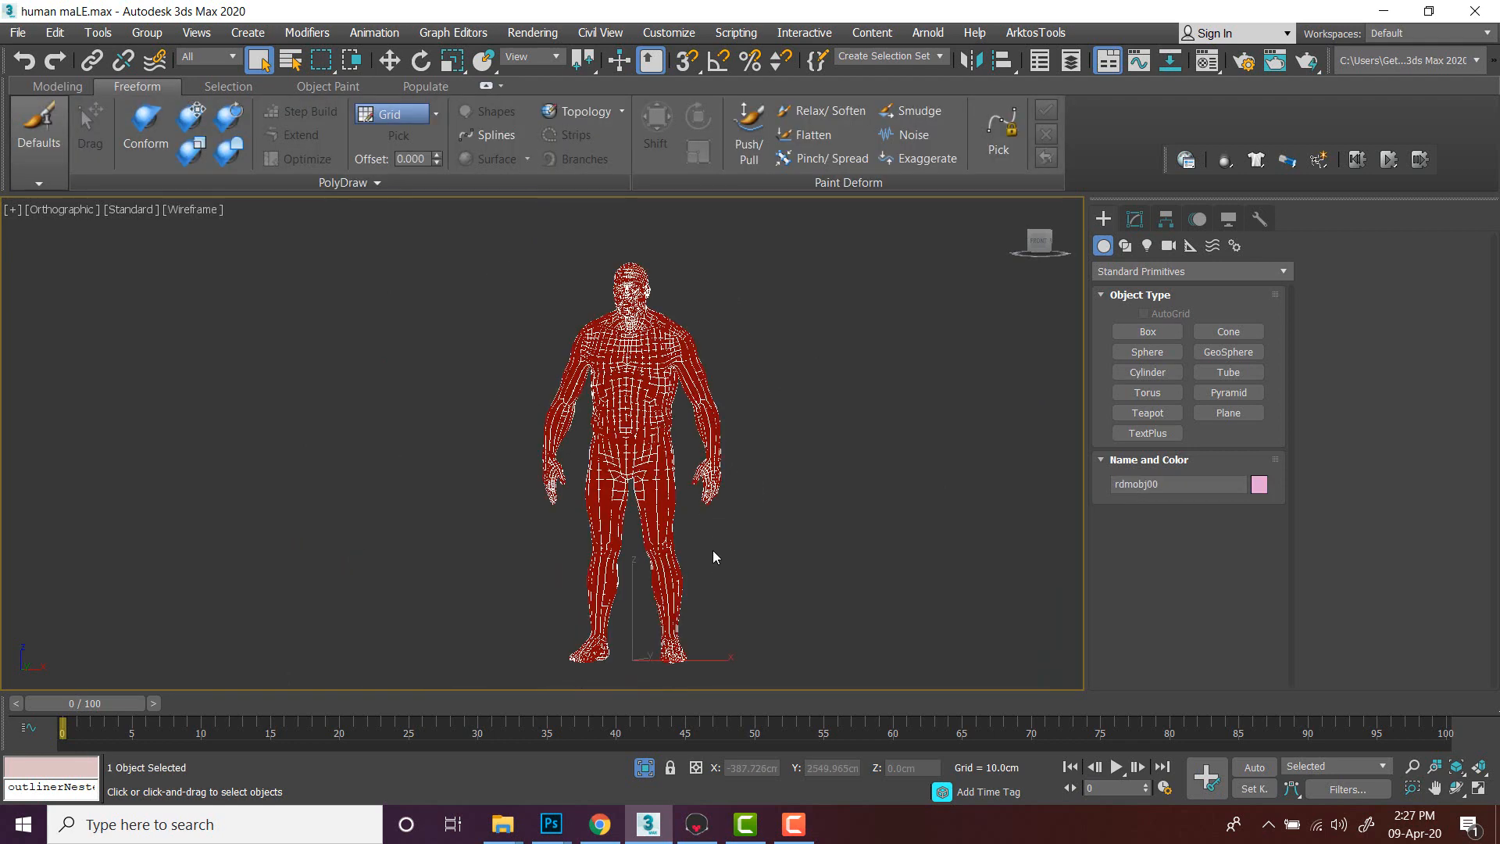
pyautogui.press('F3')
pyautogui.press('w')
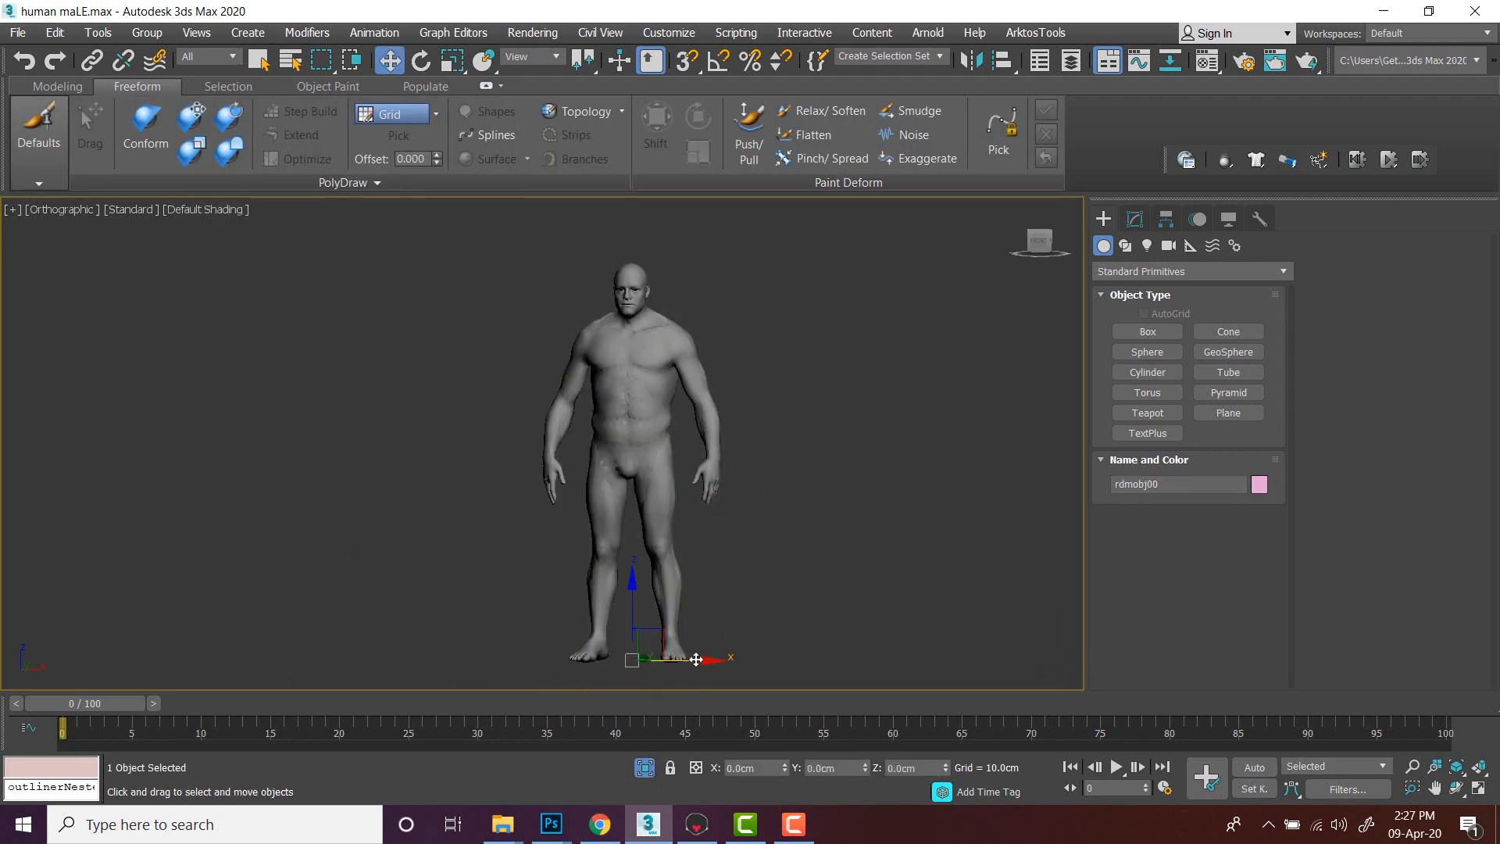
# - Move the low-poly body beside the high-poly model to compare the two side by side
pyautogui.moveTo(695, 654); pyautogui.dragTo(921, 655)
pyautogui.scroll(4, 809, 405)
pyautogui.moveTo(884, 406); pyautogui.dragTo(791, 464, button='middle')
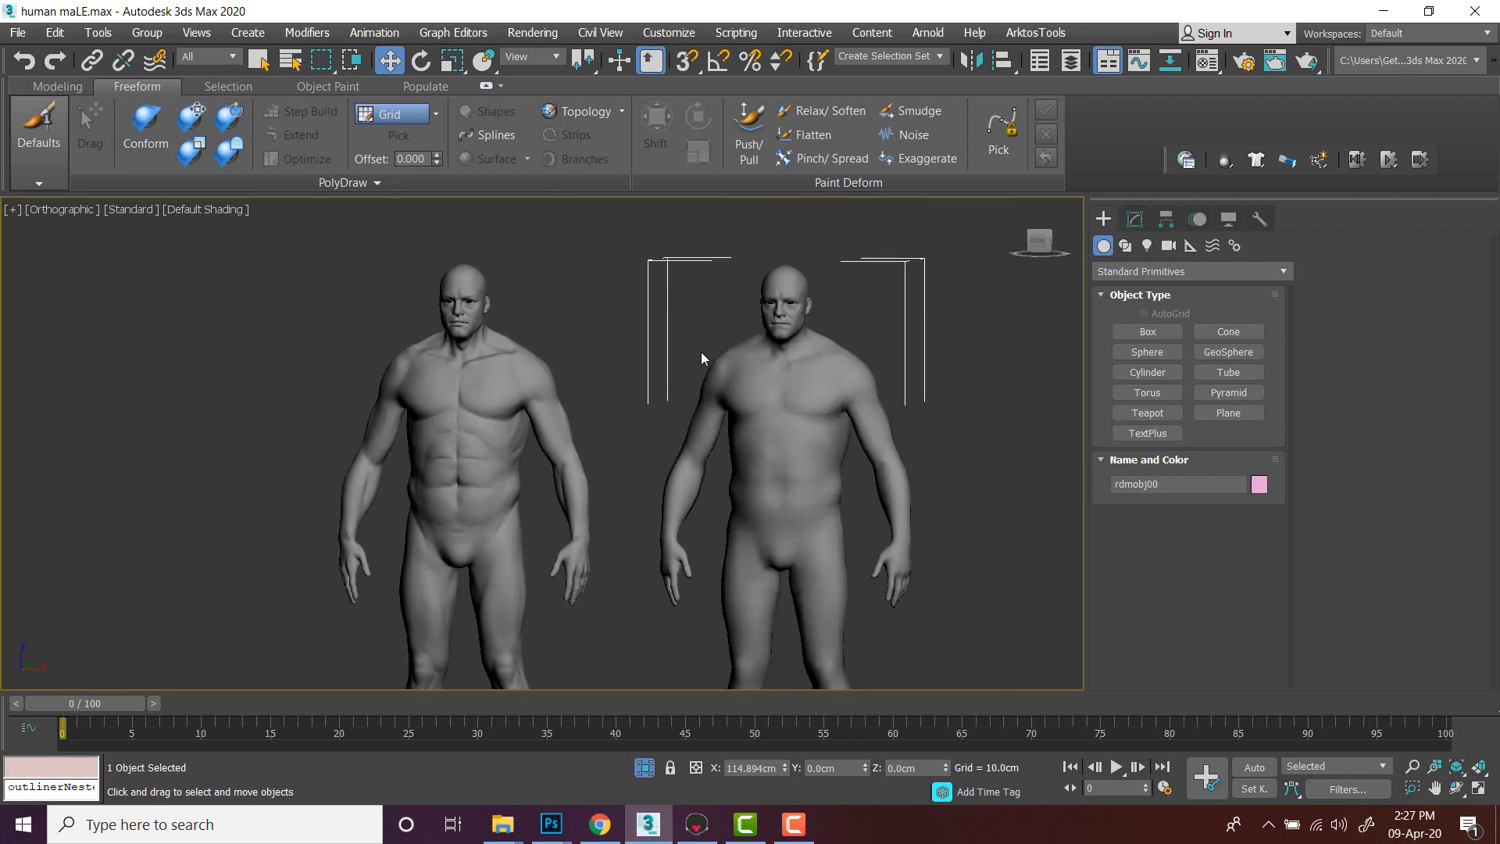
# - Select the low-poly body and reset its X position to 0 so it overlaps the high-poly model
pyautogui.click(621, 311)
pyautogui.click(804, 376)
pyautogui.rightClick(785, 768)
# - Zoom in on the overlapping bodies and switch the viewport to wireframe with edged faces
pyautogui.scroll(3, 643, 419)
pyautogui.scroll(2, 643, 419)
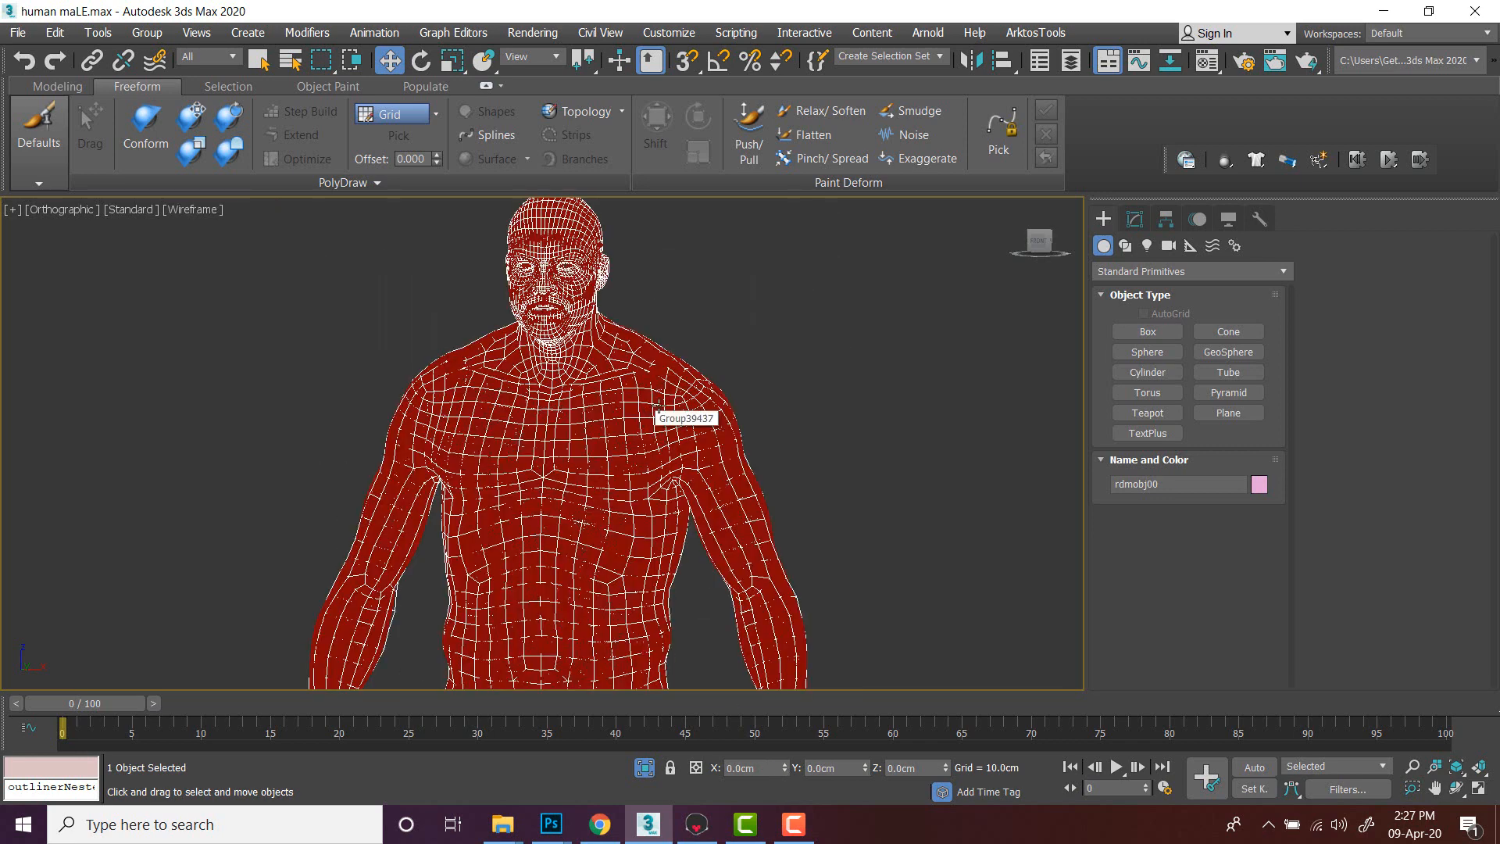
pyautogui.moveTo(704, 335); pyautogui.dragTo(755, 384, button='middle')
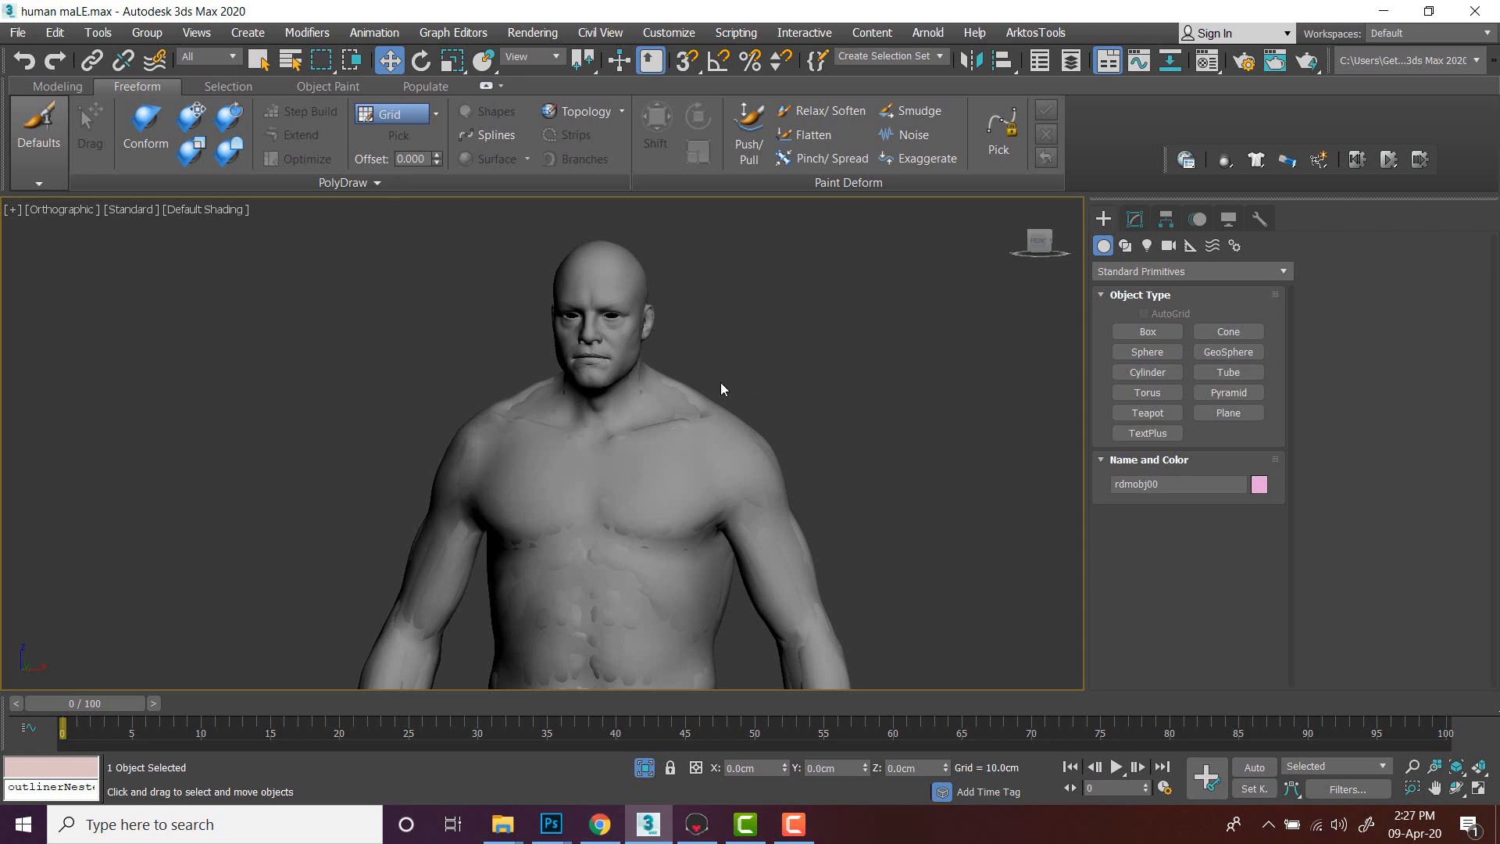
pyautogui.scroll(2, 599, 294)
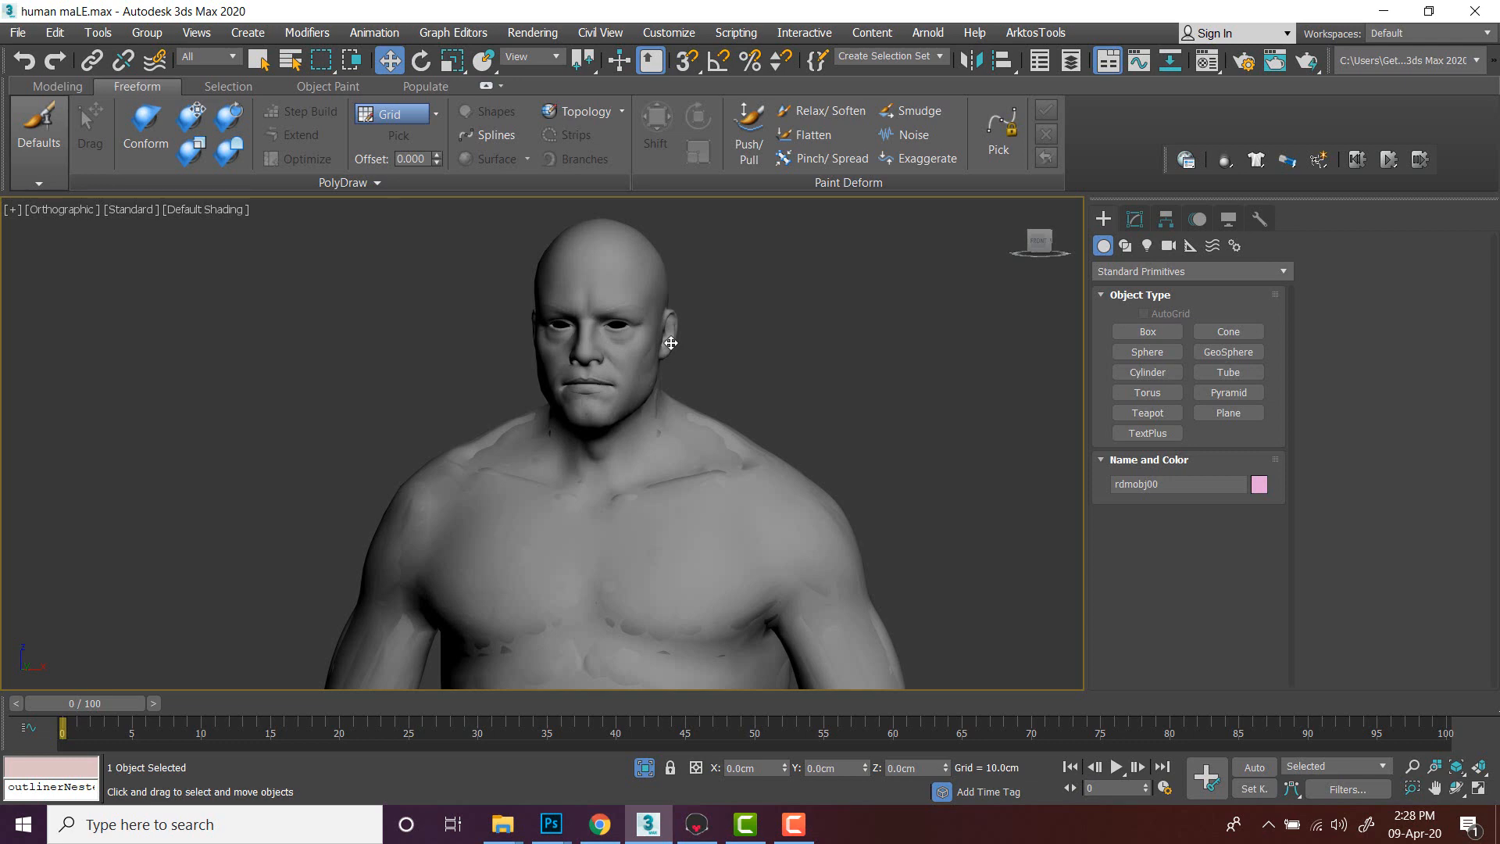
pyautogui.click(770, 348)
pyautogui.press('F3')
pyautogui.press('F3')
pyautogui.press('F4')
pyautogui.click(632, 281)
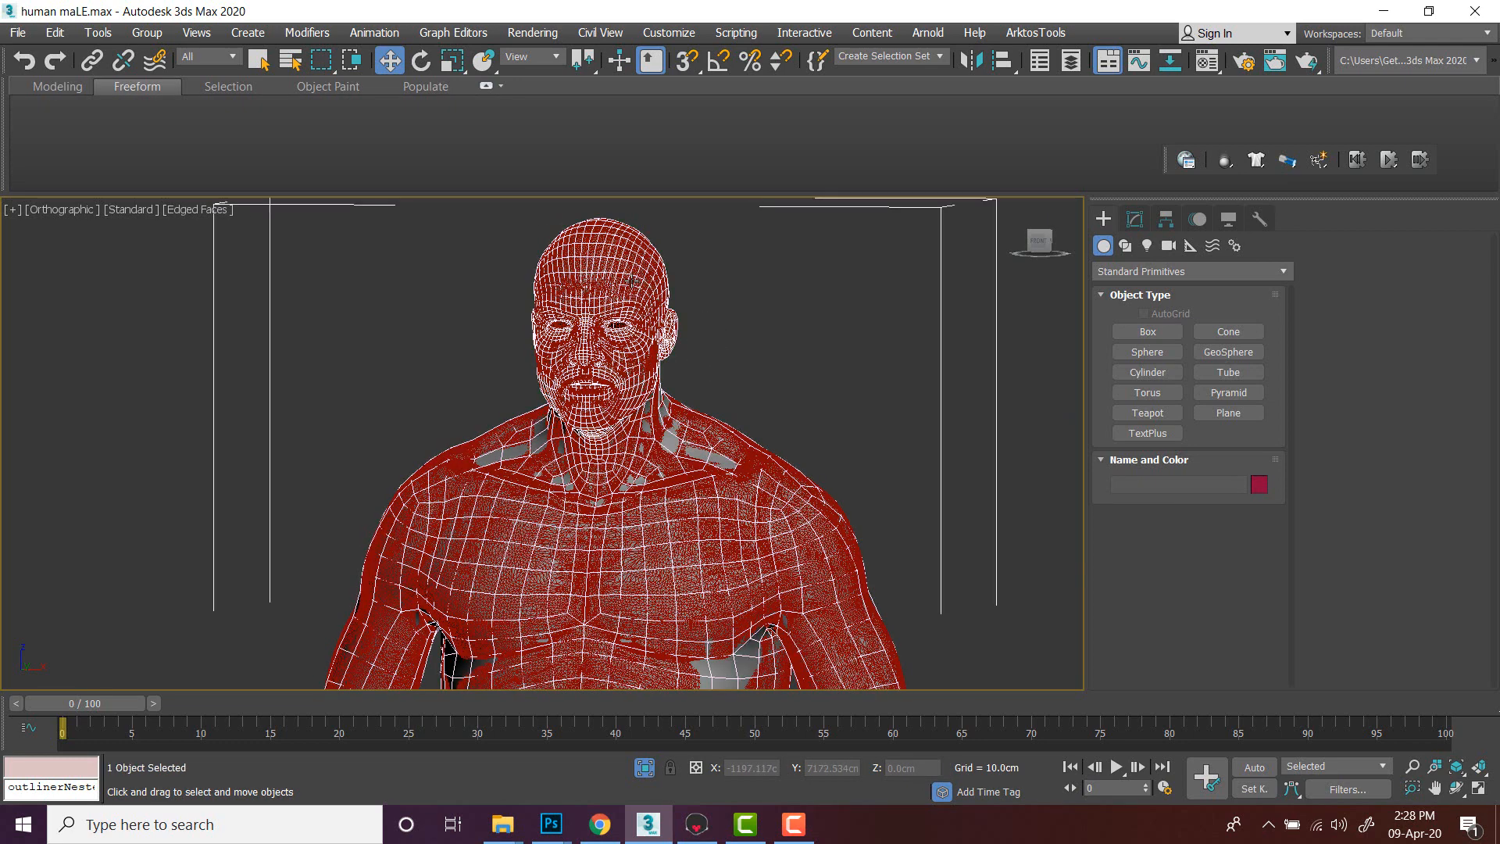
# - Select the low-poly body and zoom out to view the whole figure, undoing an accidental move
pyautogui.click(785, 313)
pyautogui.click(669, 441)
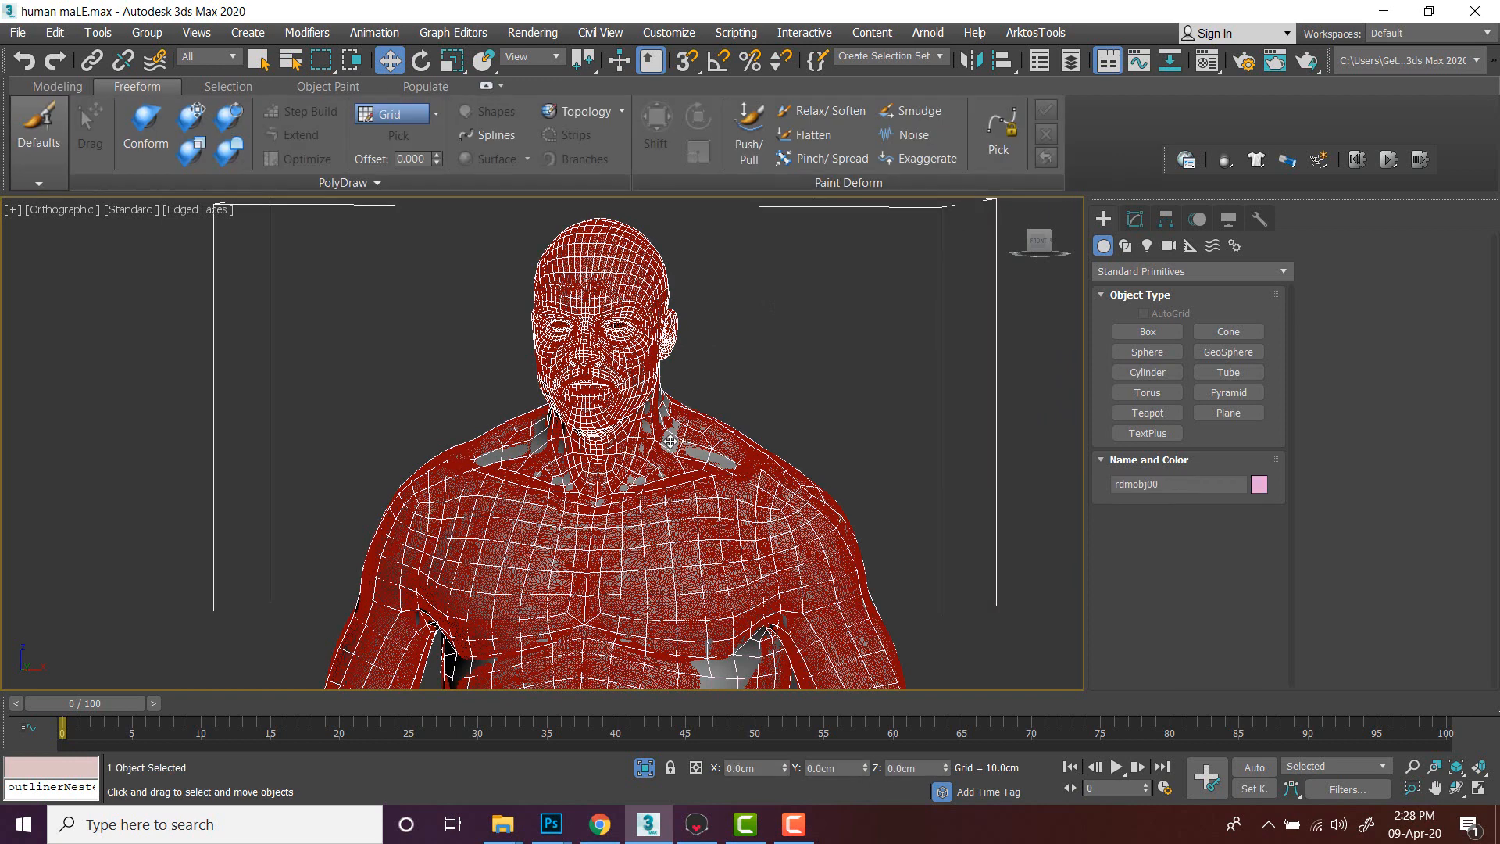
pyautogui.click(770, 350)
pyautogui.click(689, 436)
pyautogui.scroll(-5, 692, 436)
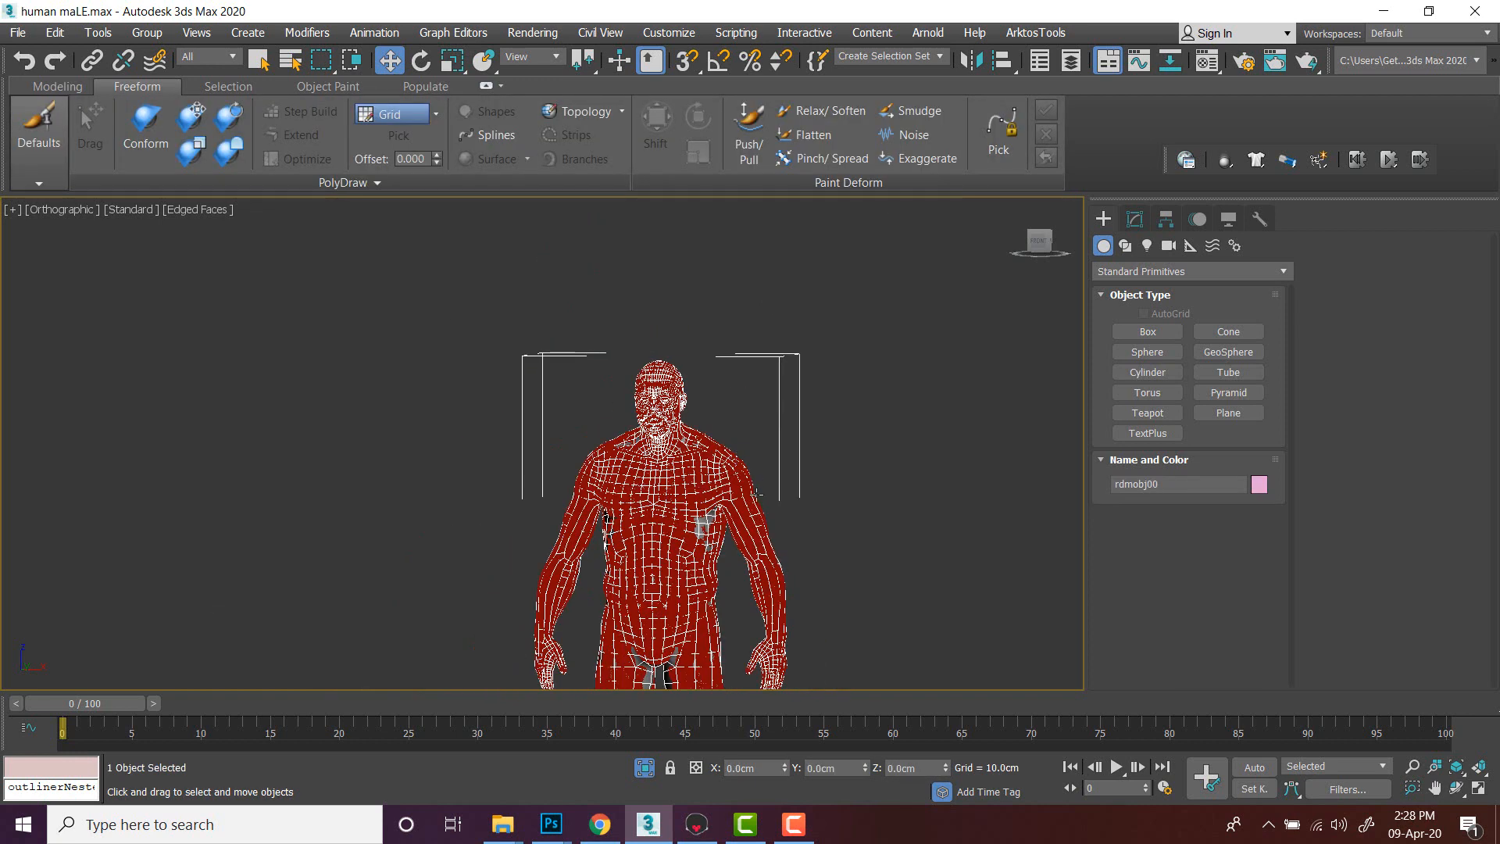
pyautogui.moveTo(752, 490); pyautogui.dragTo(714, 346, button='middle')
pyautogui.scroll(-3, 705, 563)
pyautogui.moveTo(725, 633); pyautogui.dragTo(807, 630)
pyautogui.hotkey('ctrl', 'z')
pyautogui.scroll(4, 708, 293)
pyautogui.moveTo(742, 321); pyautogui.dragTo(726, 226, button='middle')
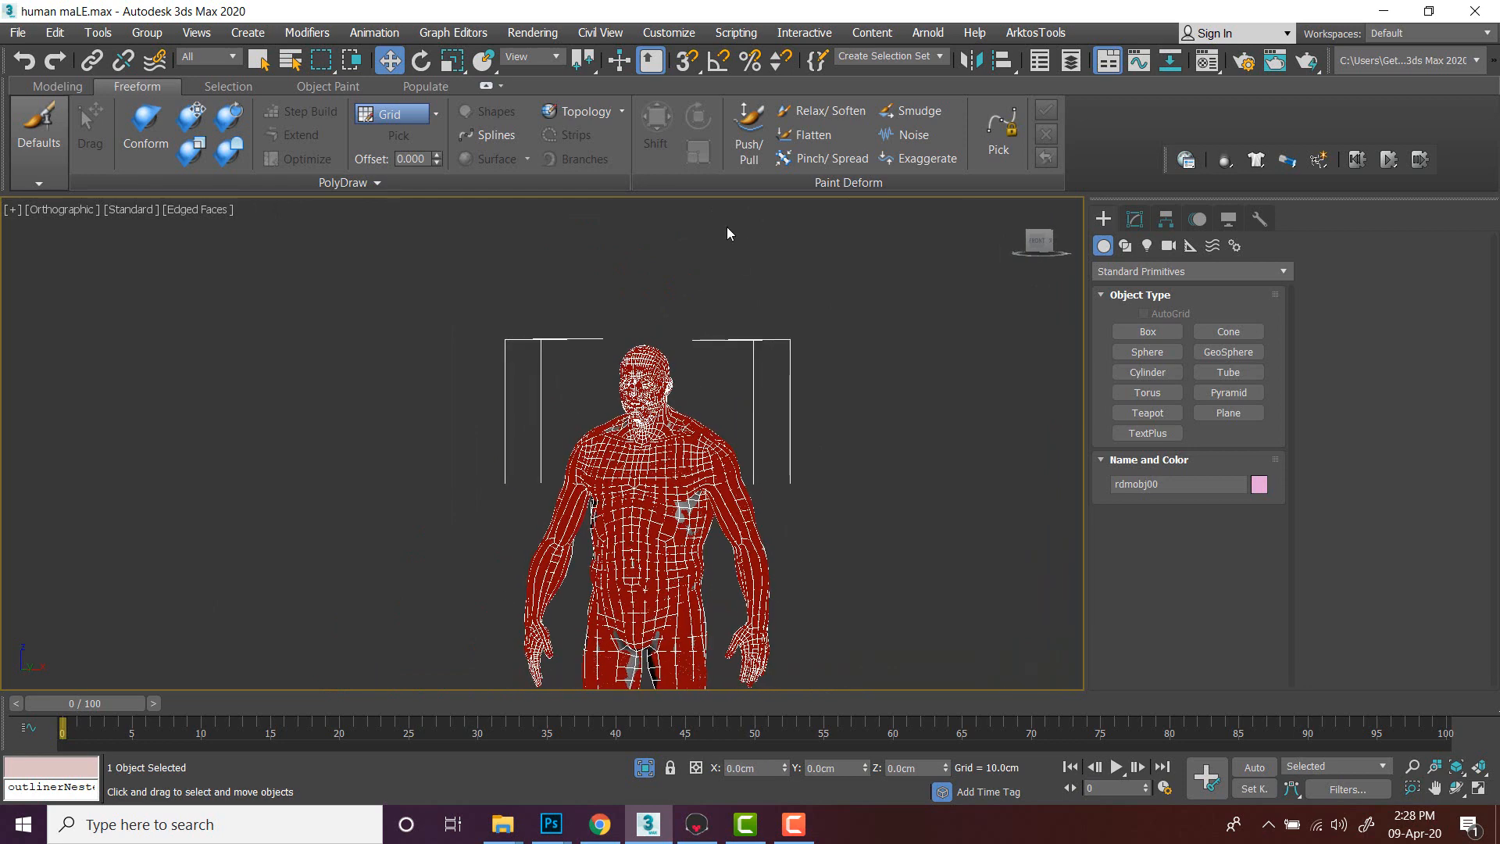
# - Export the selected low-poly body as low.obj in Documents, replacing the existing file
pyautogui.click(17, 32)
pyautogui.moveTo(81, 303)
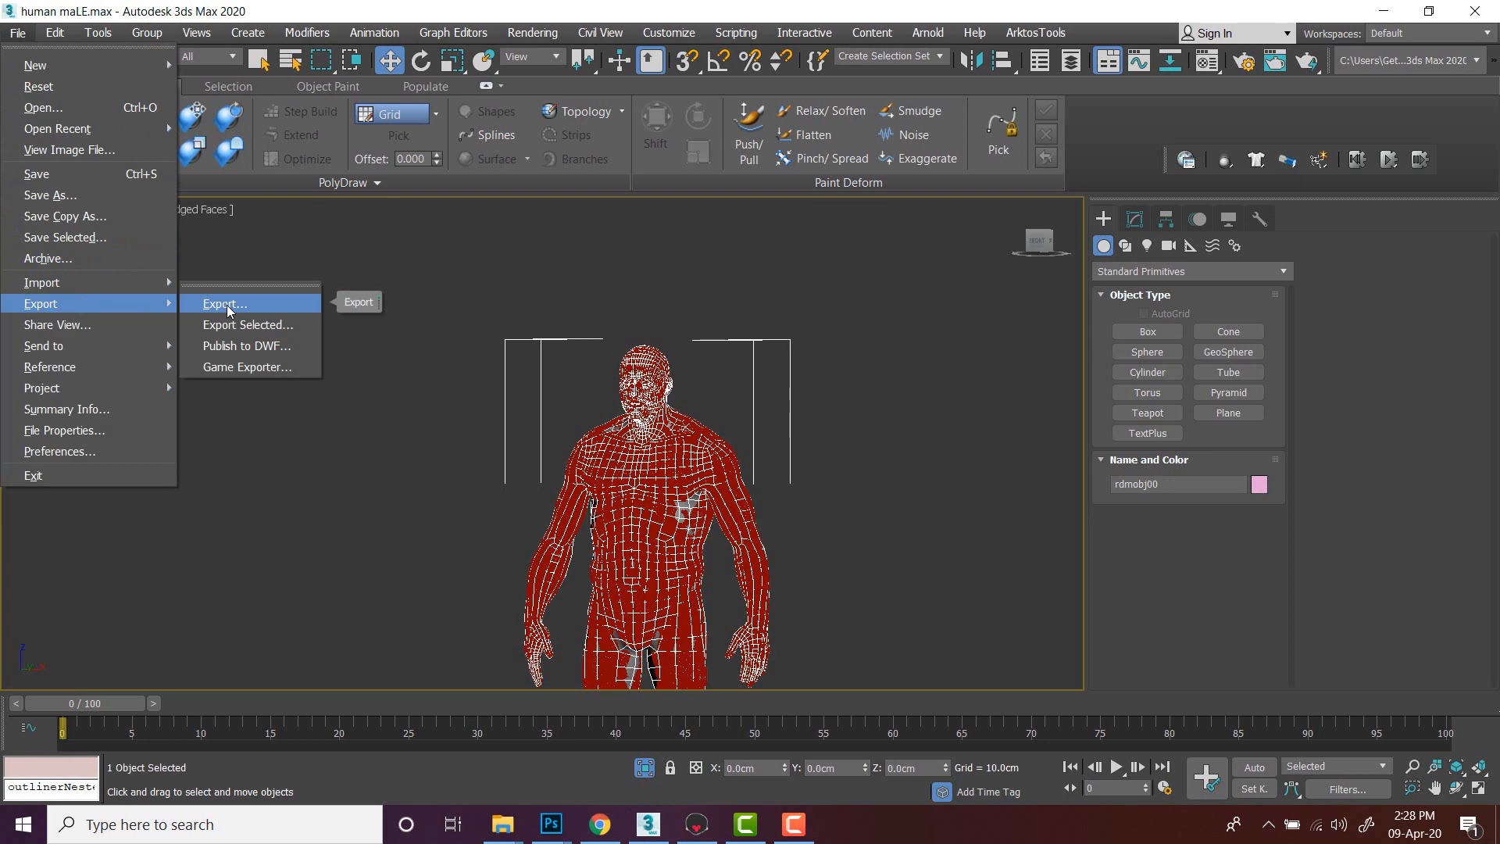
pyautogui.click(242, 326)
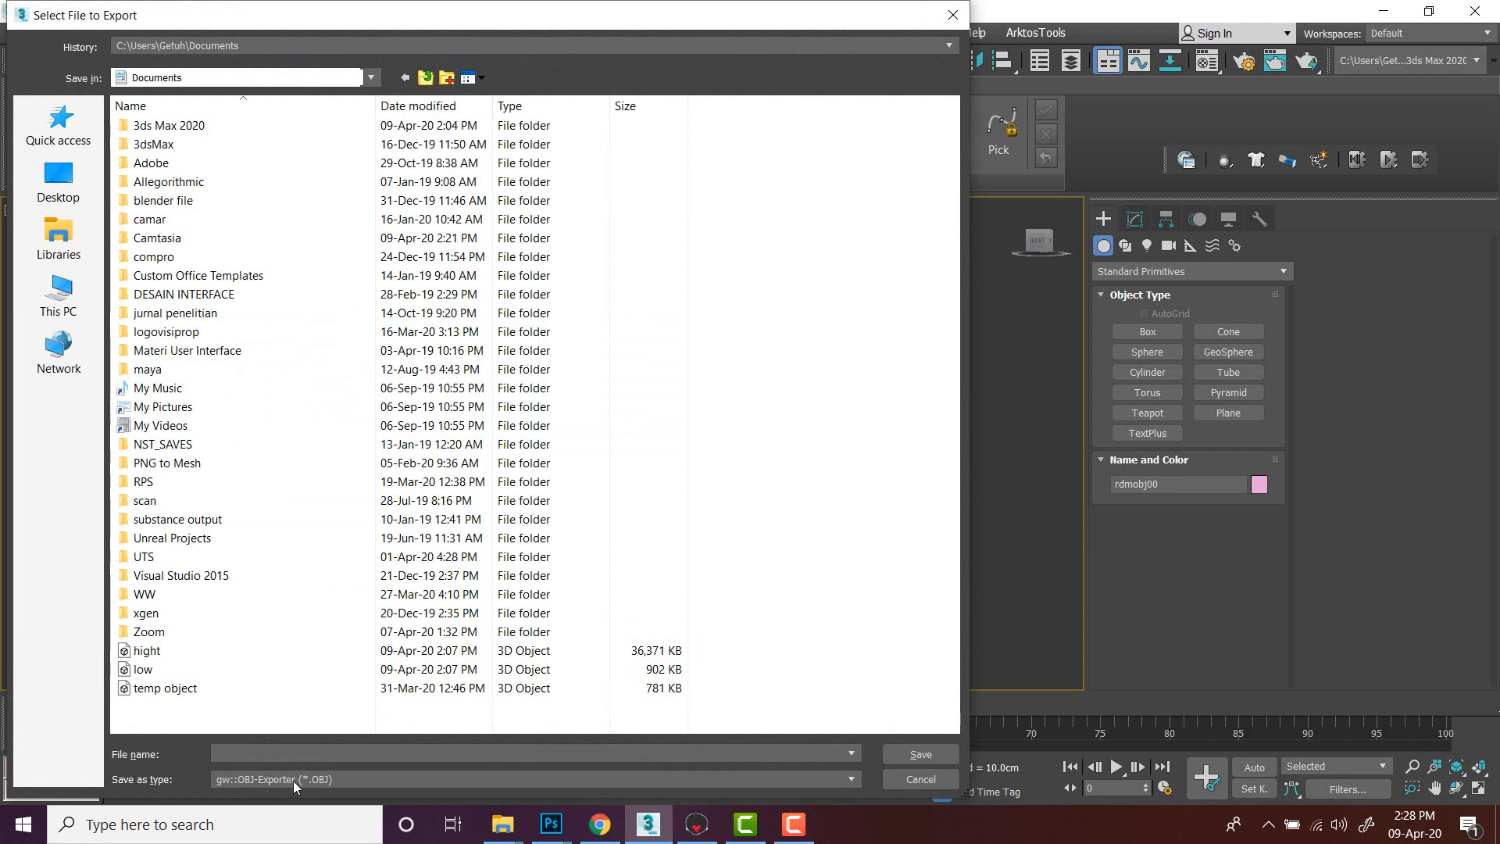
pyautogui.click(146, 670)
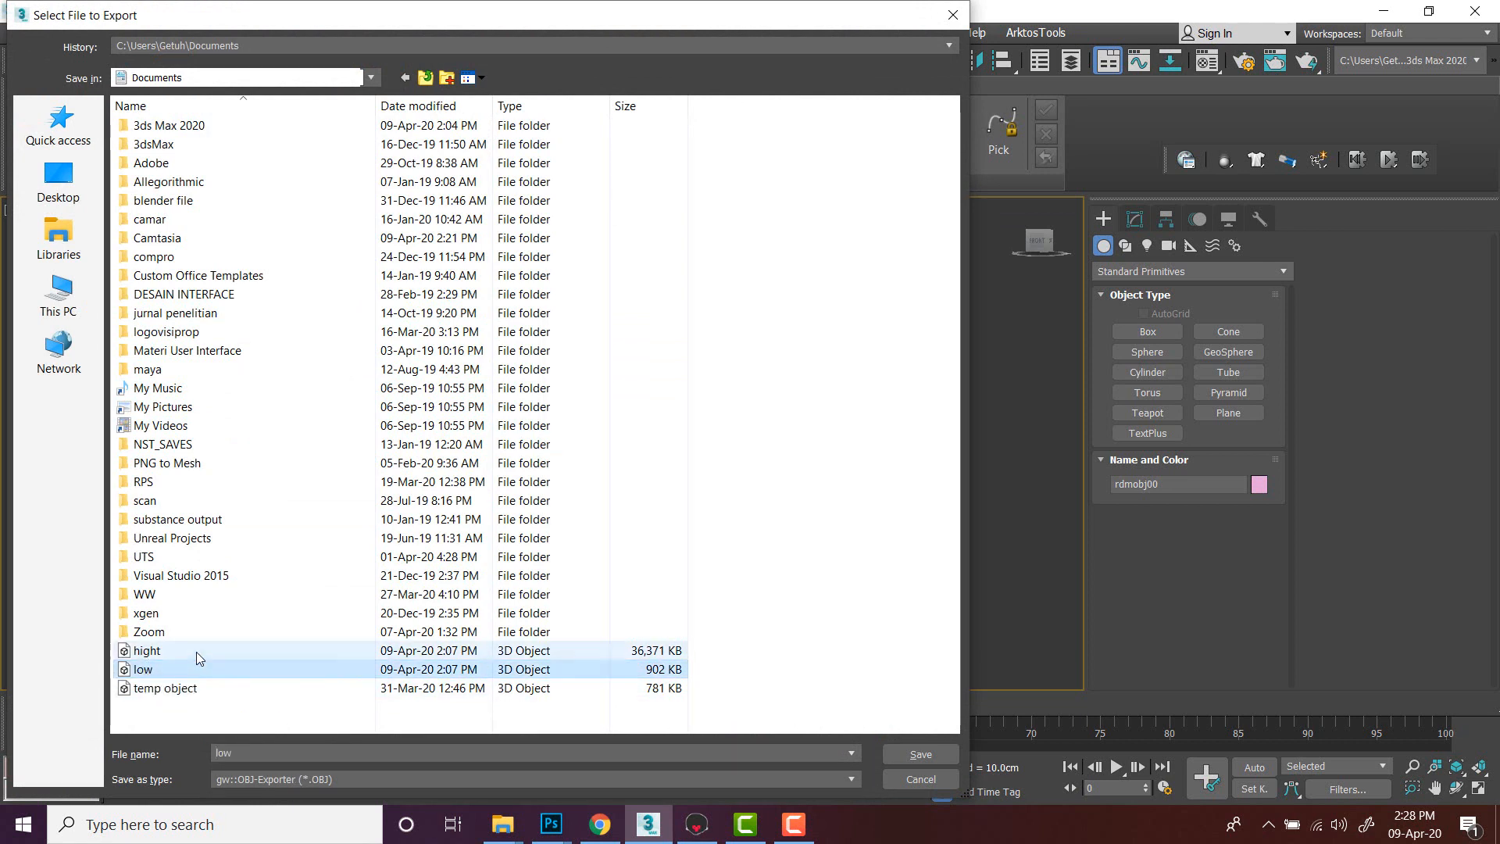
pyautogui.click(157, 653)
pyautogui.click(146, 670)
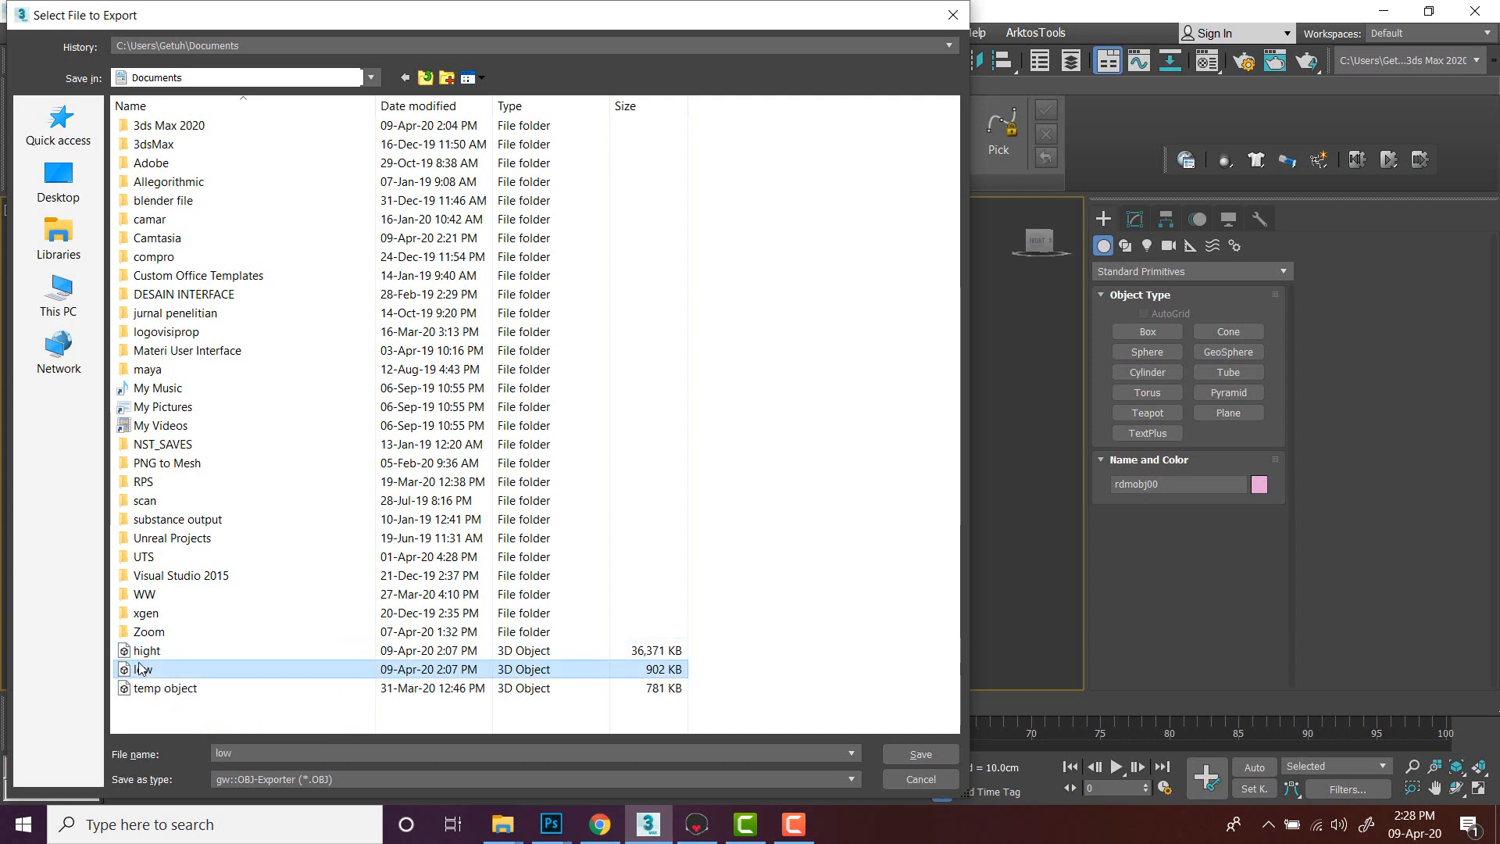
pyautogui.click(893, 756)
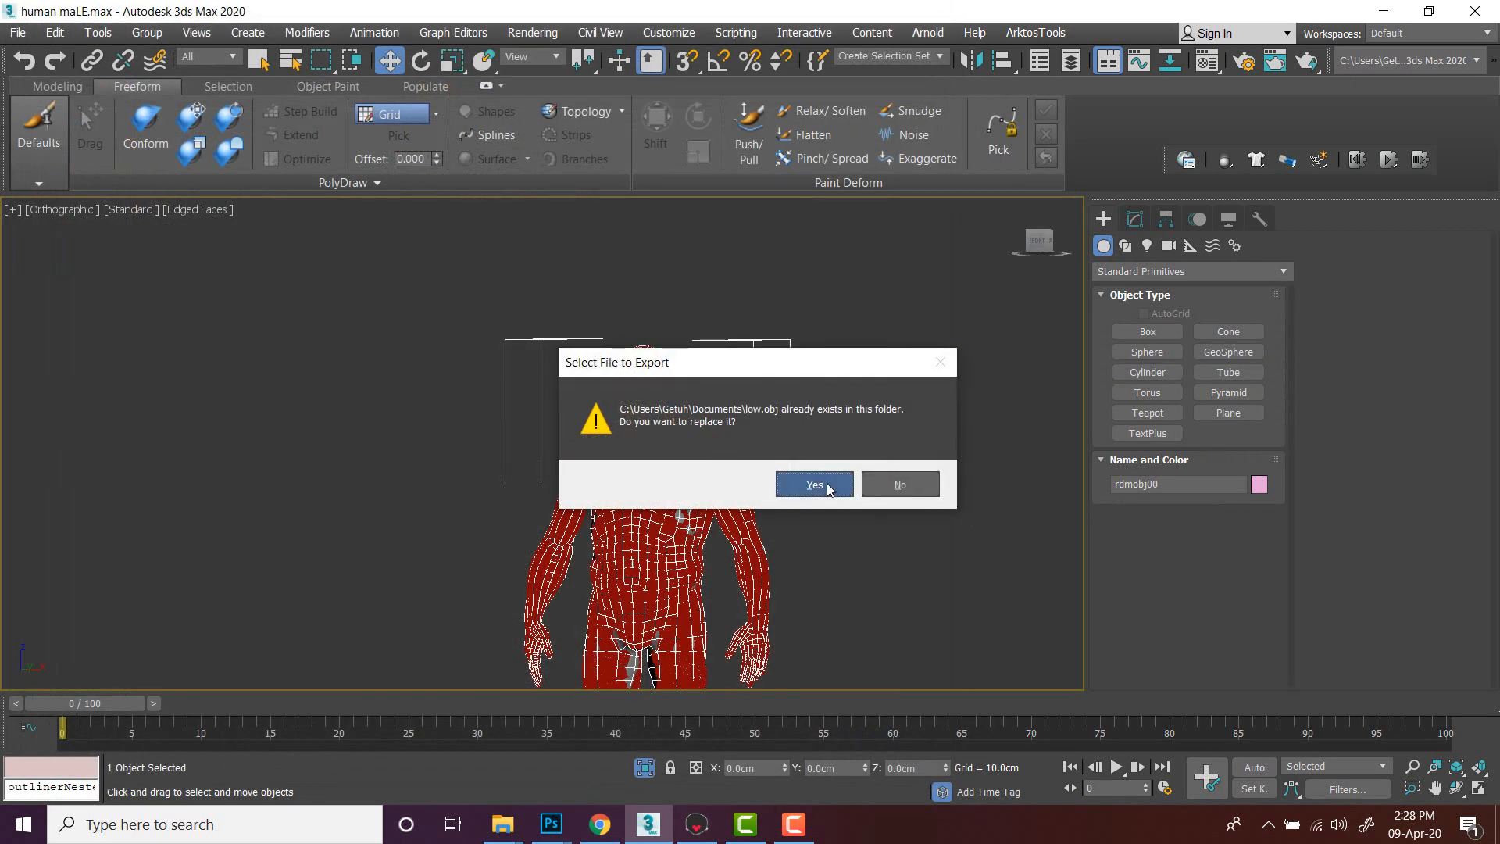
pyautogui.click(826, 484)
pyautogui.click(646, 561)
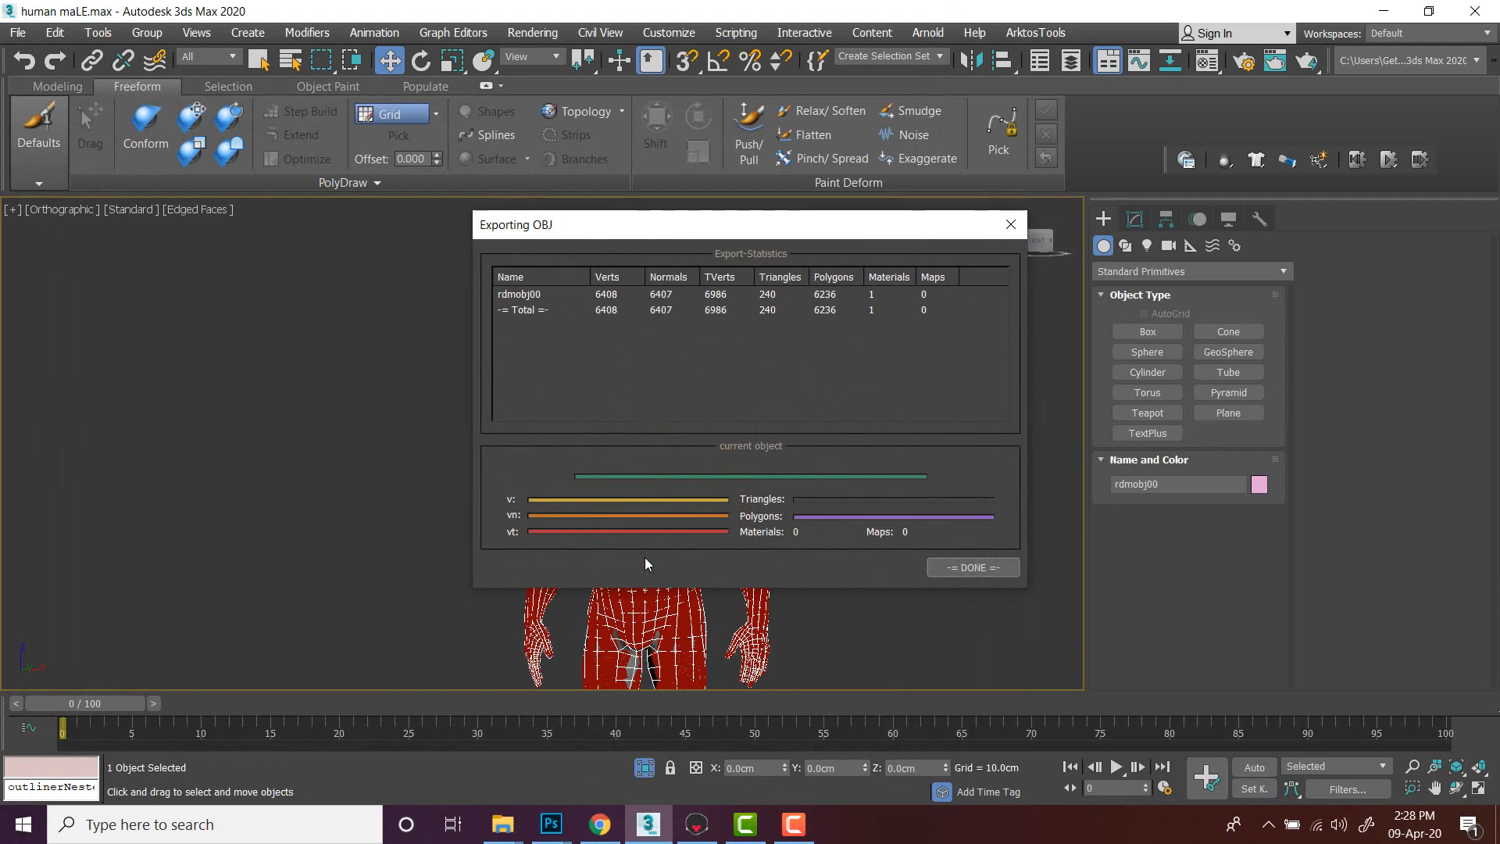
pyautogui.click(958, 571)
pyautogui.click(892, 554)
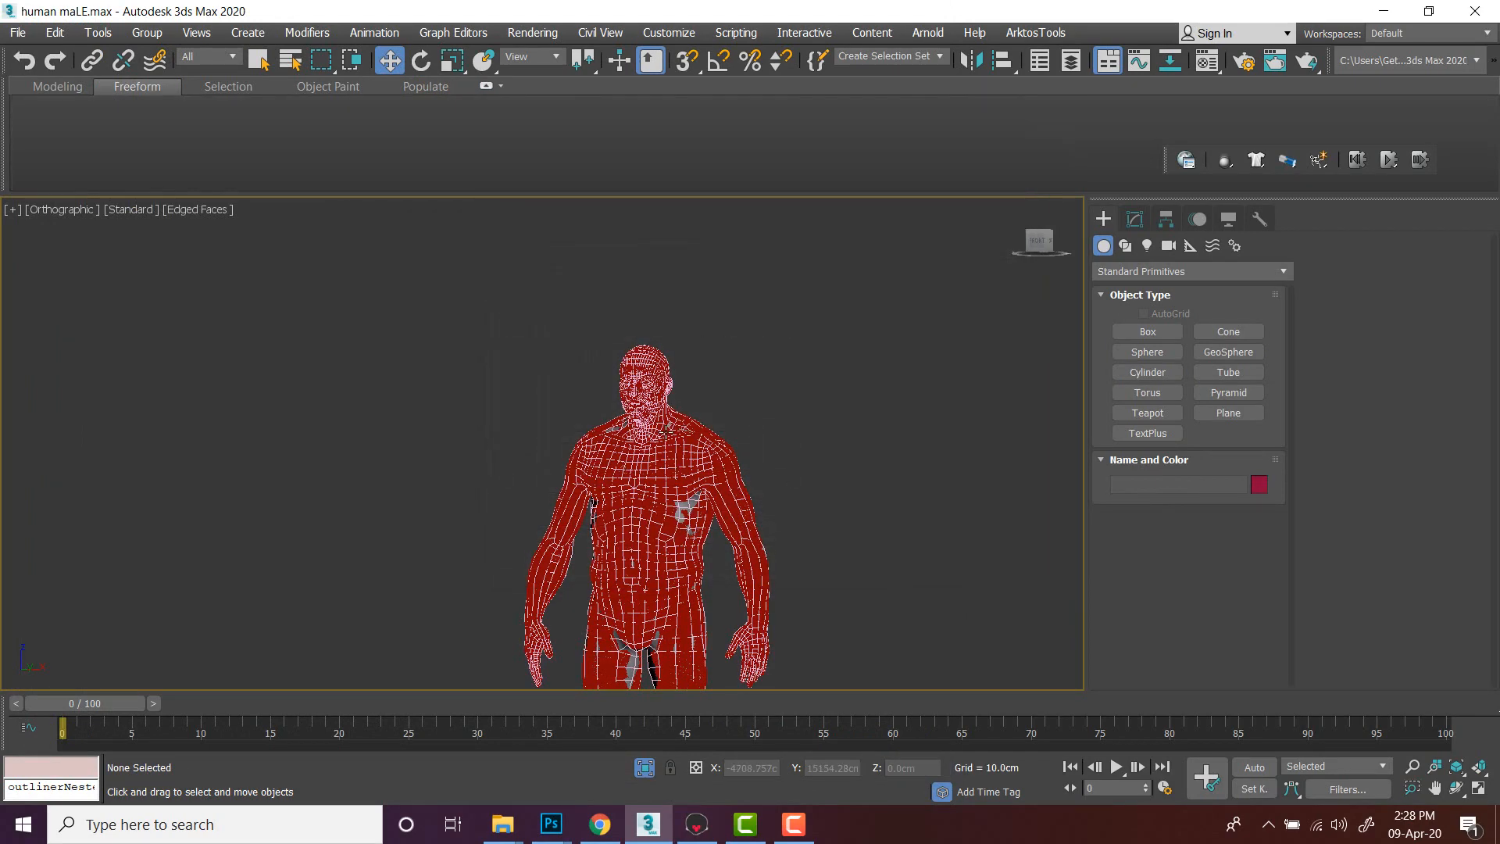
# - Select the high-poly group and export it as hight.obj in Documents, replacing the existing file
pyautogui.scroll(5, 663, 430)
pyautogui.click(883, 472)
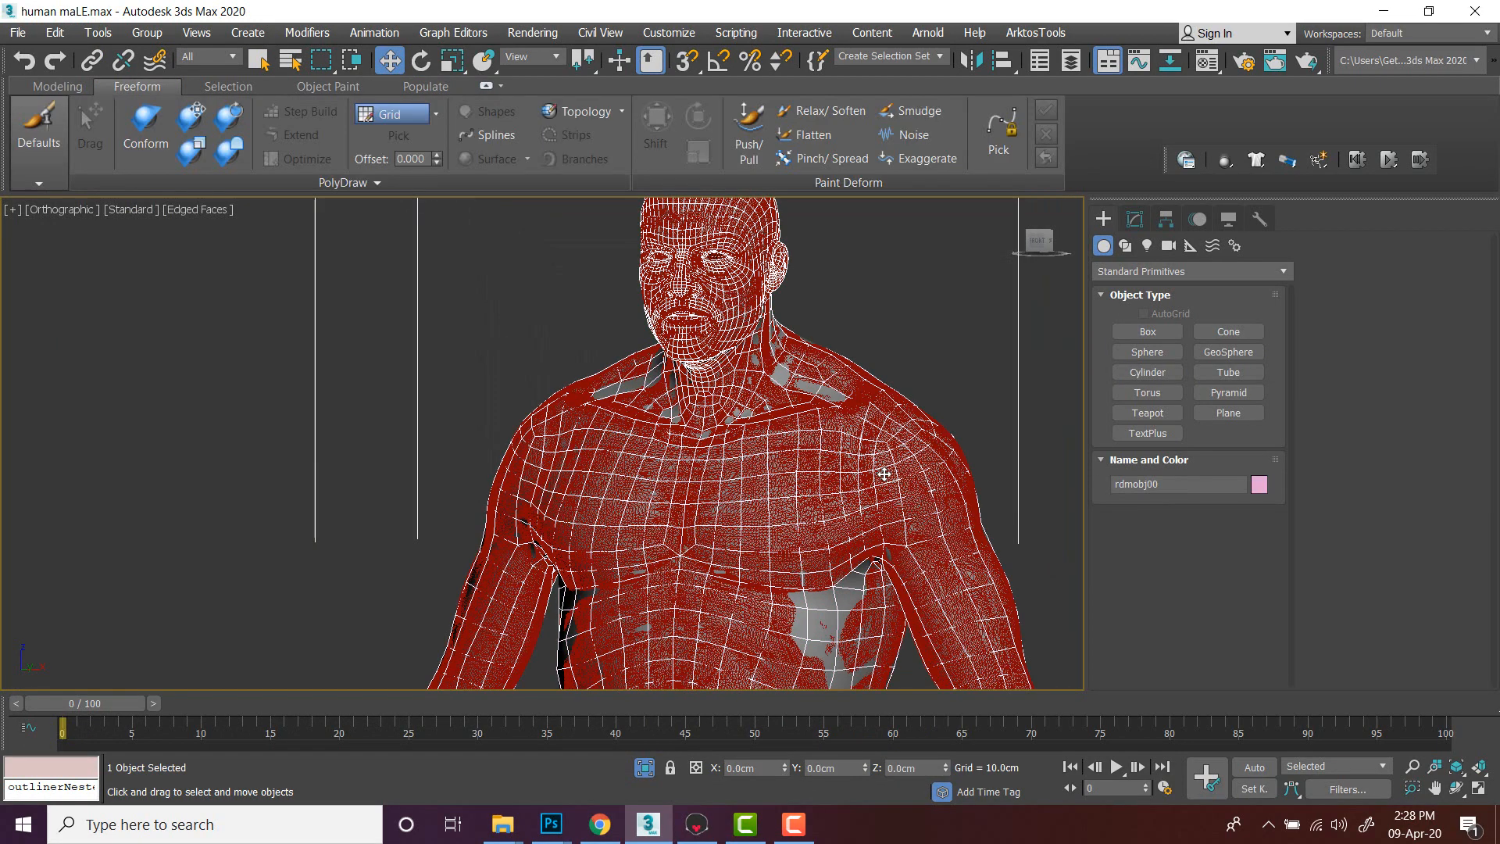
pyautogui.click(885, 475)
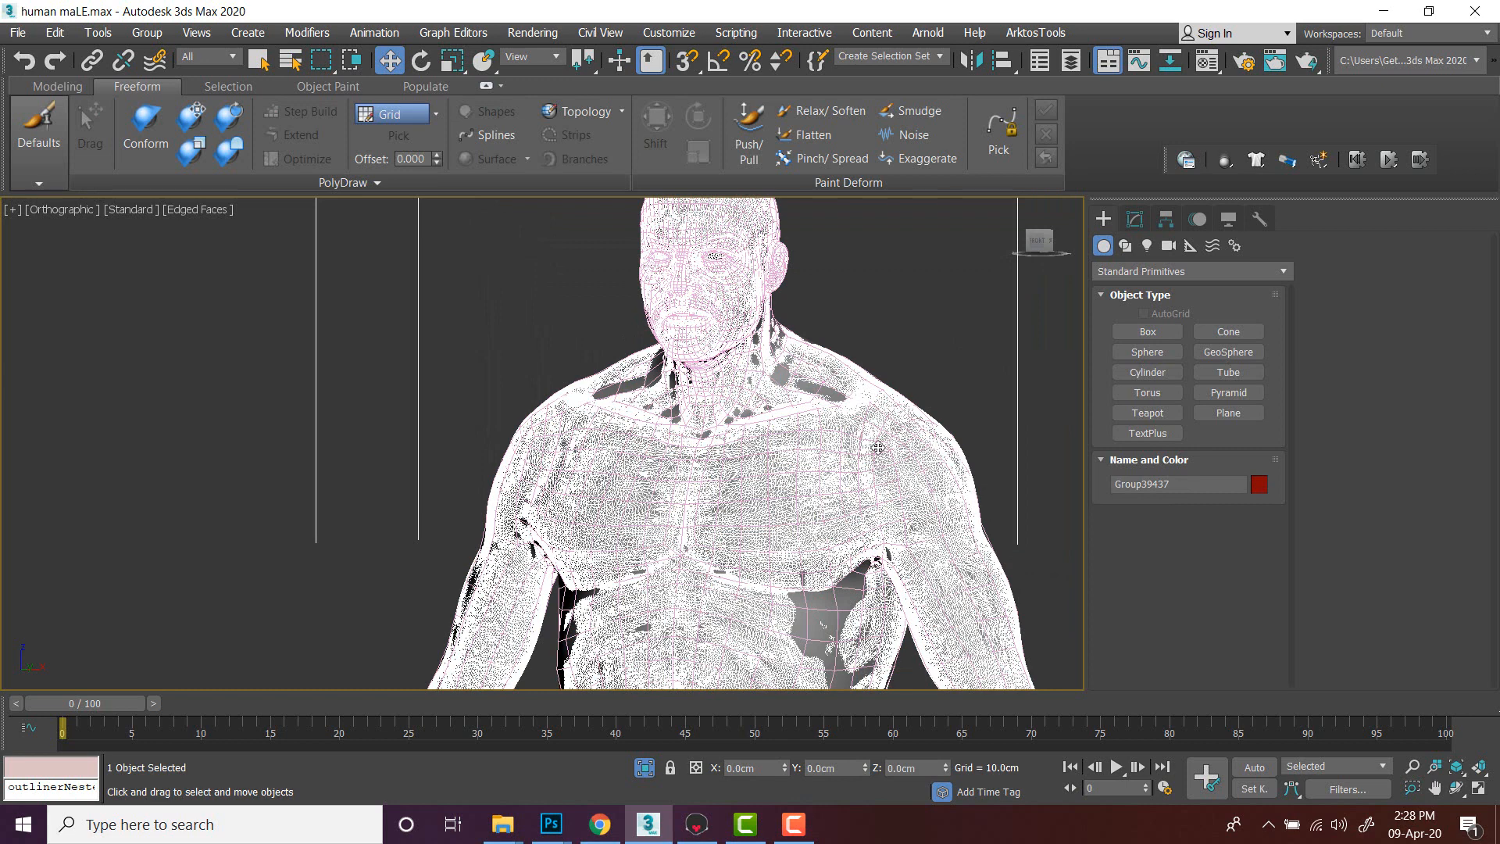
pyautogui.click(17, 32)
pyautogui.moveTo(47, 303)
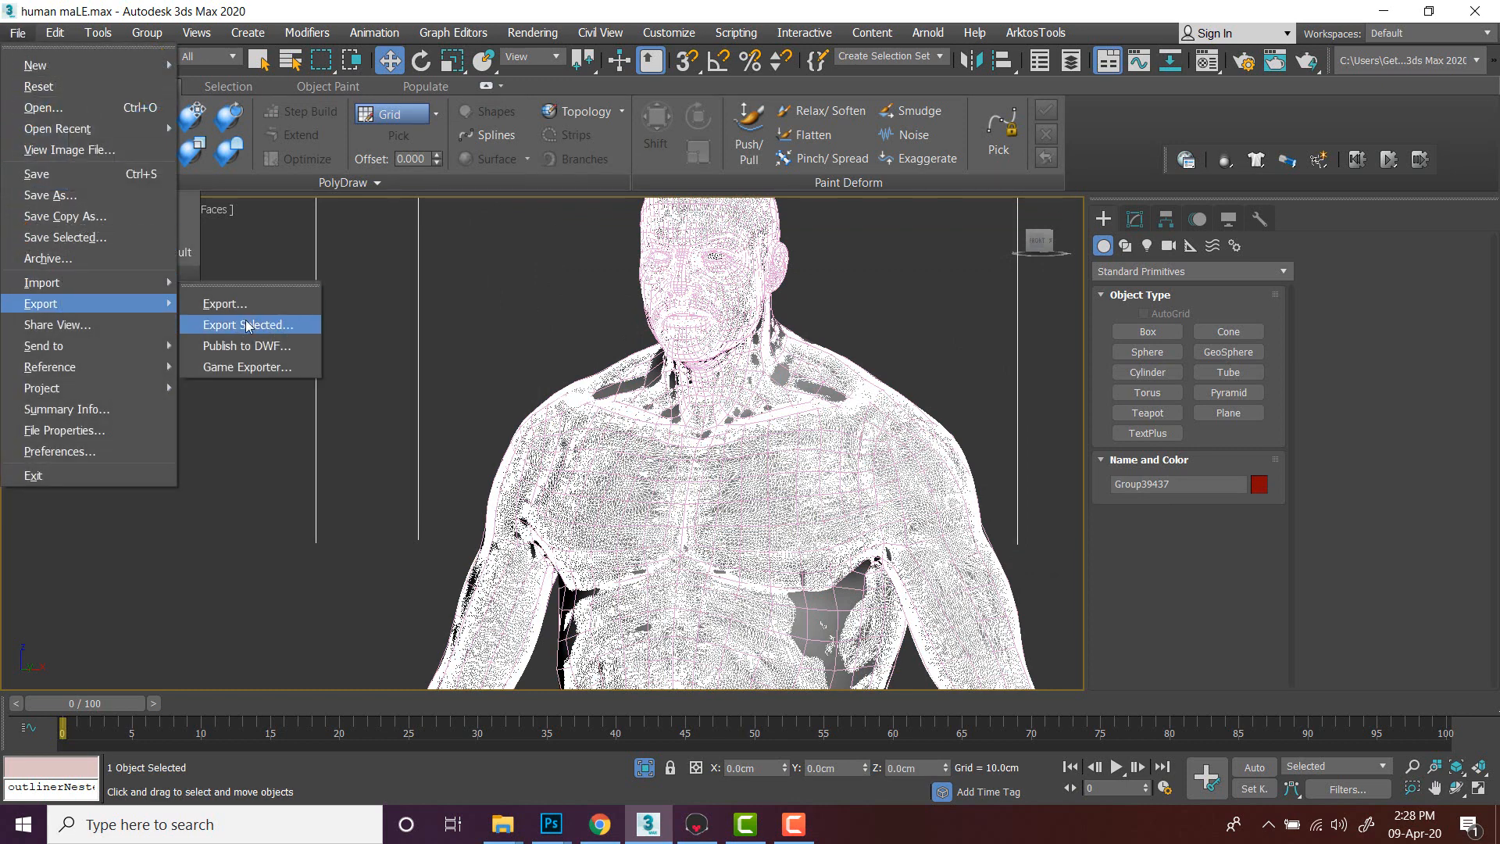
pyautogui.click(242, 322)
pyautogui.click(660, 650)
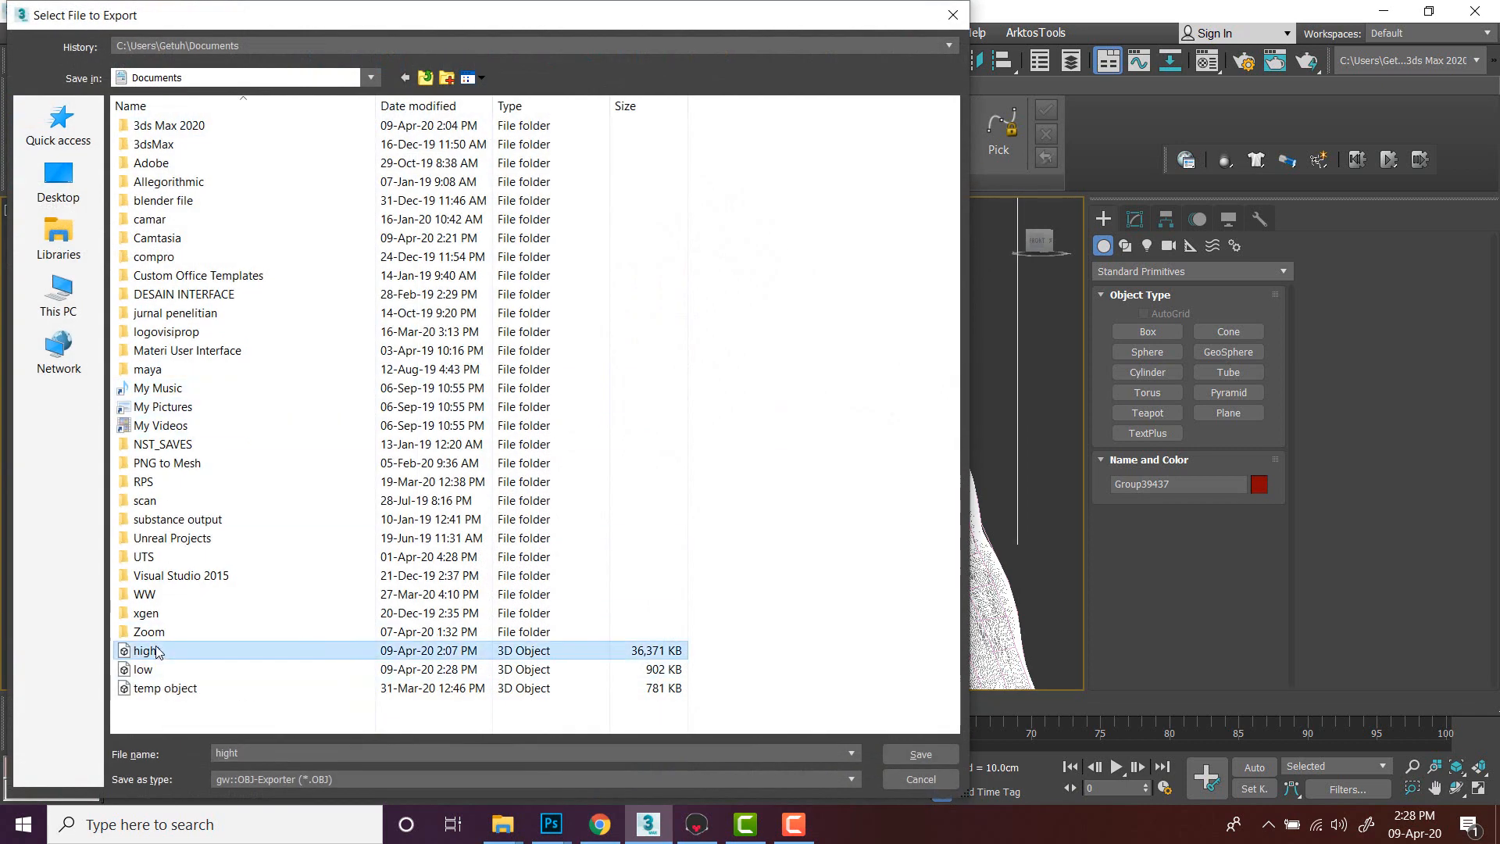
pyautogui.click(920, 754)
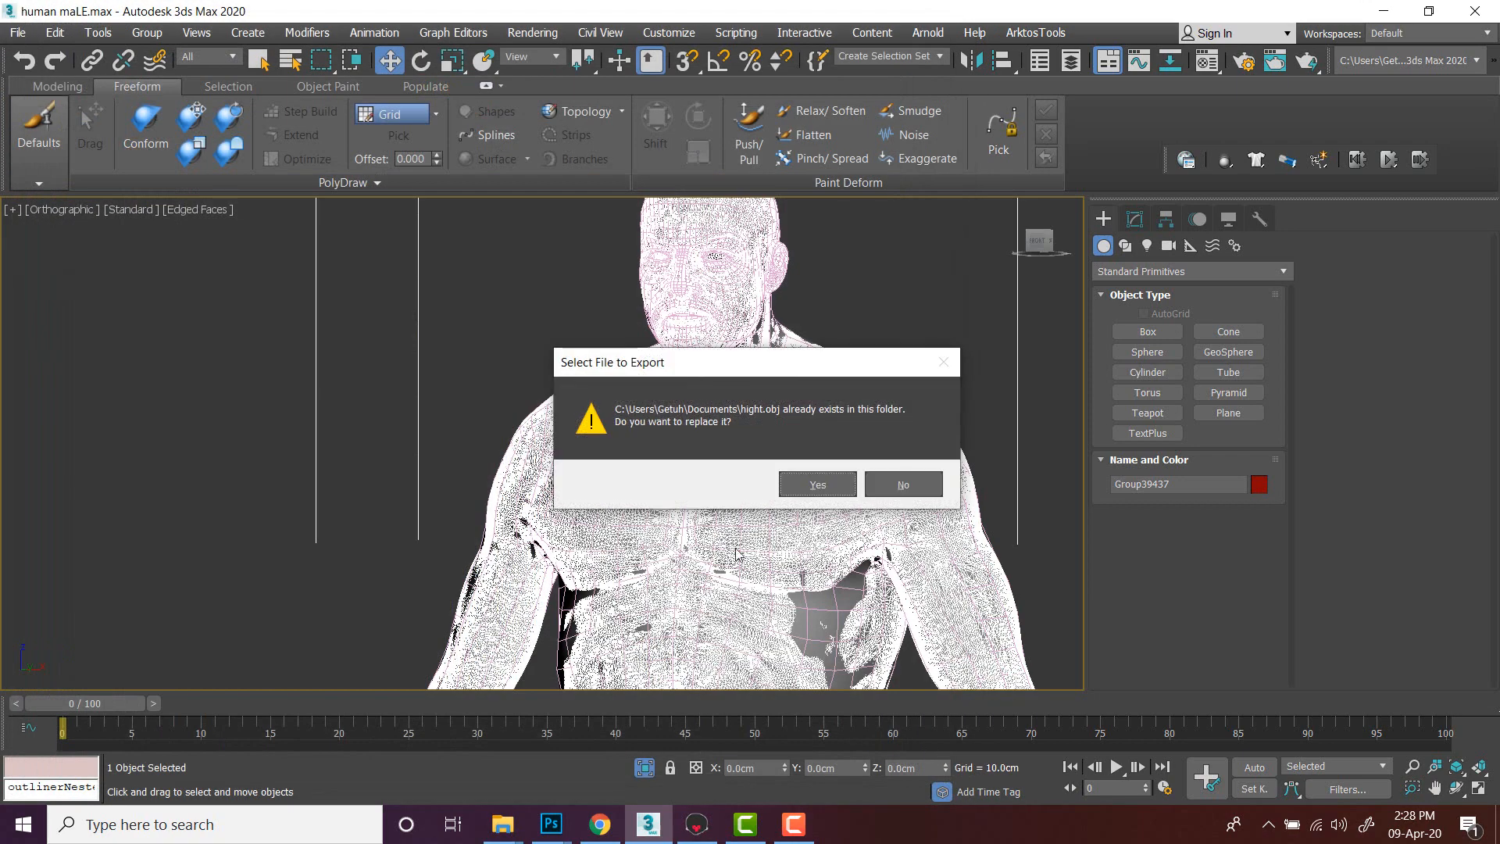
pyautogui.click(812, 484)
pyautogui.click(660, 559)
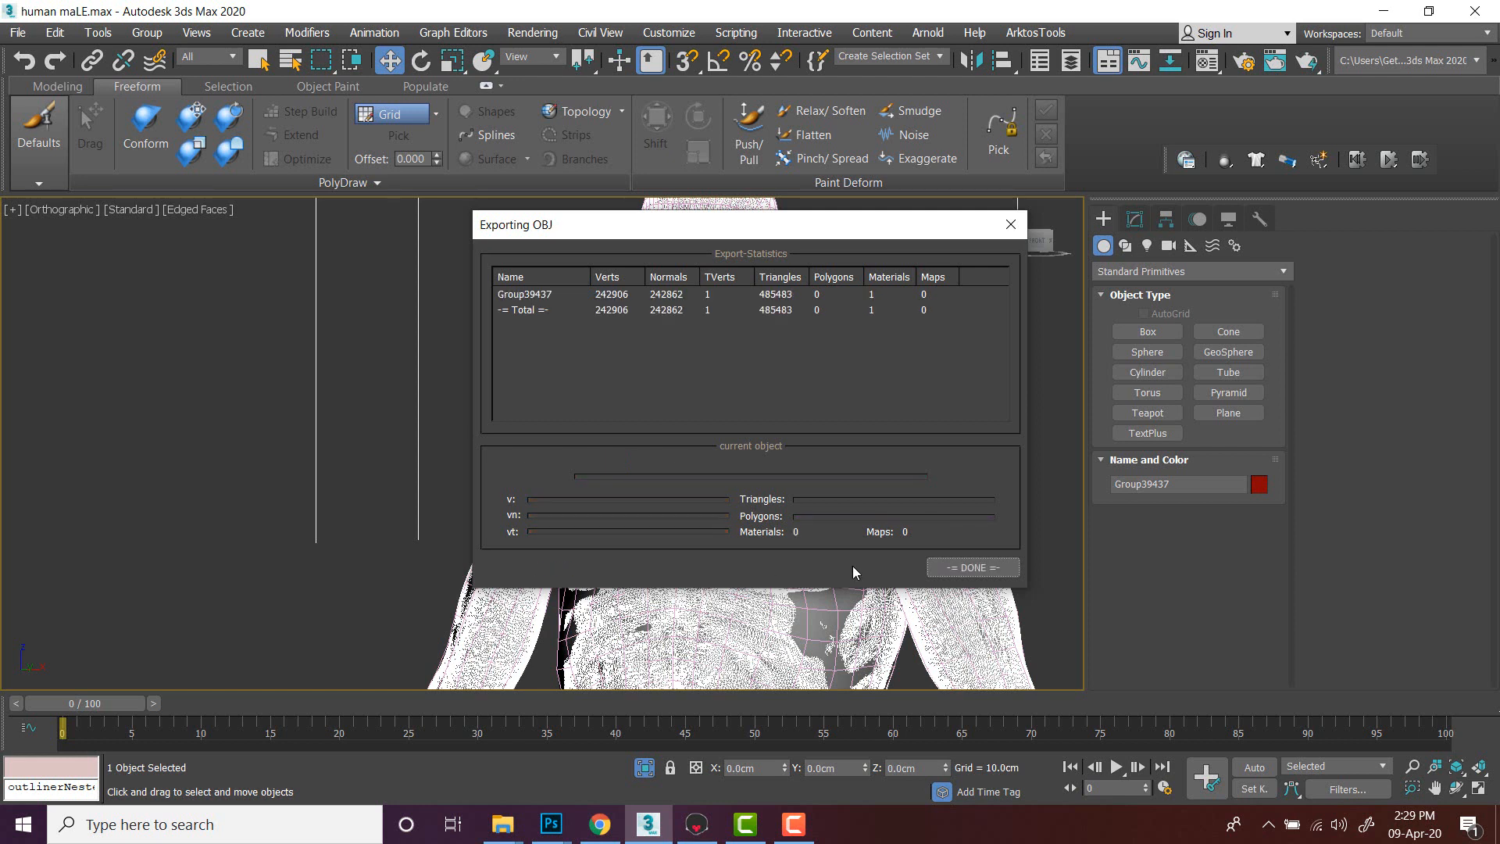
pyautogui.click(973, 568)
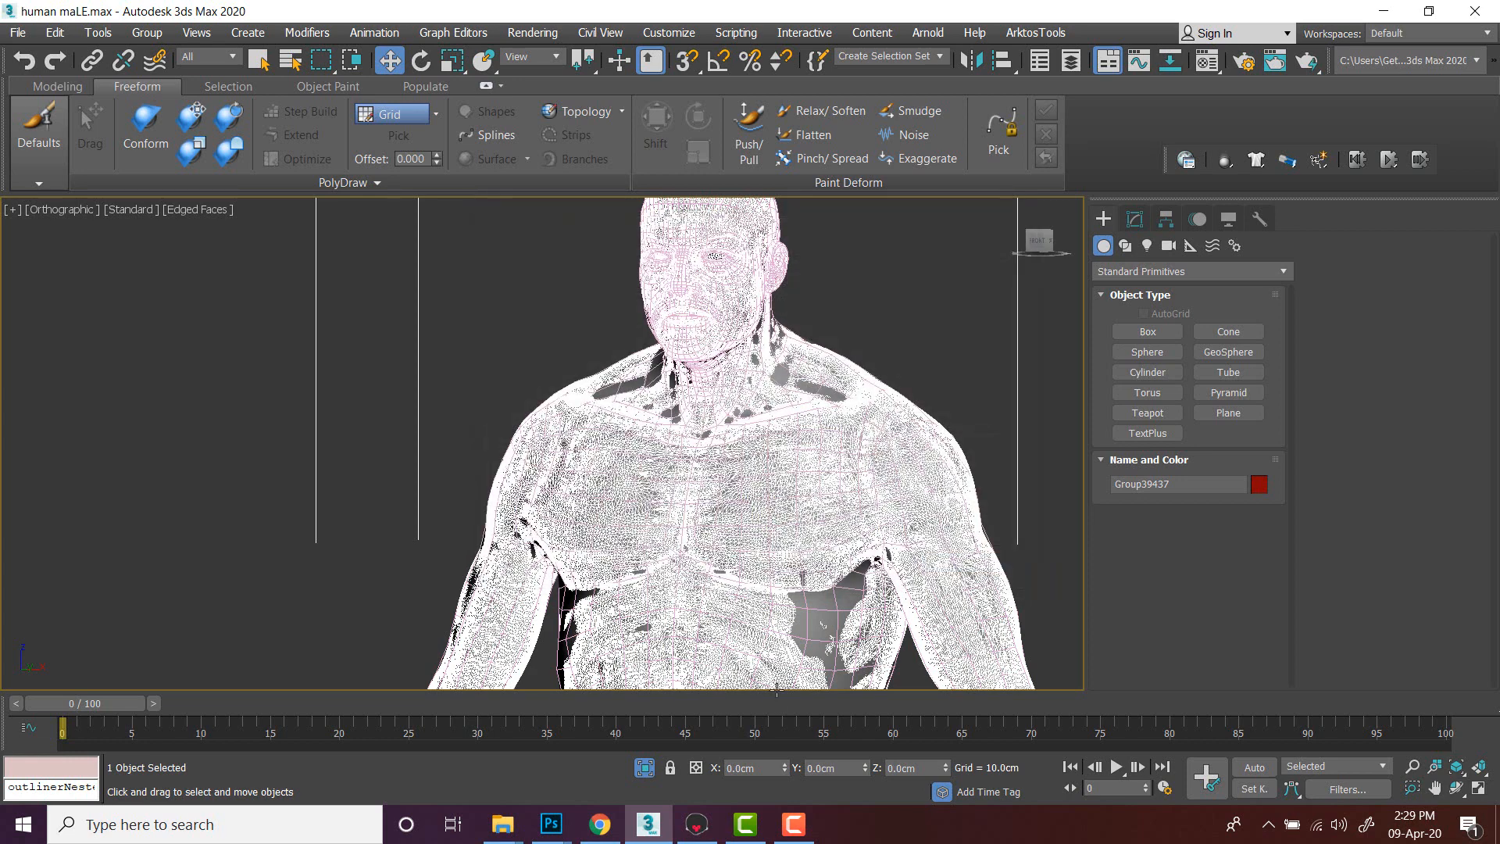
# - Switch to Marmoset Toolbag and import the hight and low OBJ files together
pyautogui.click(696, 824)
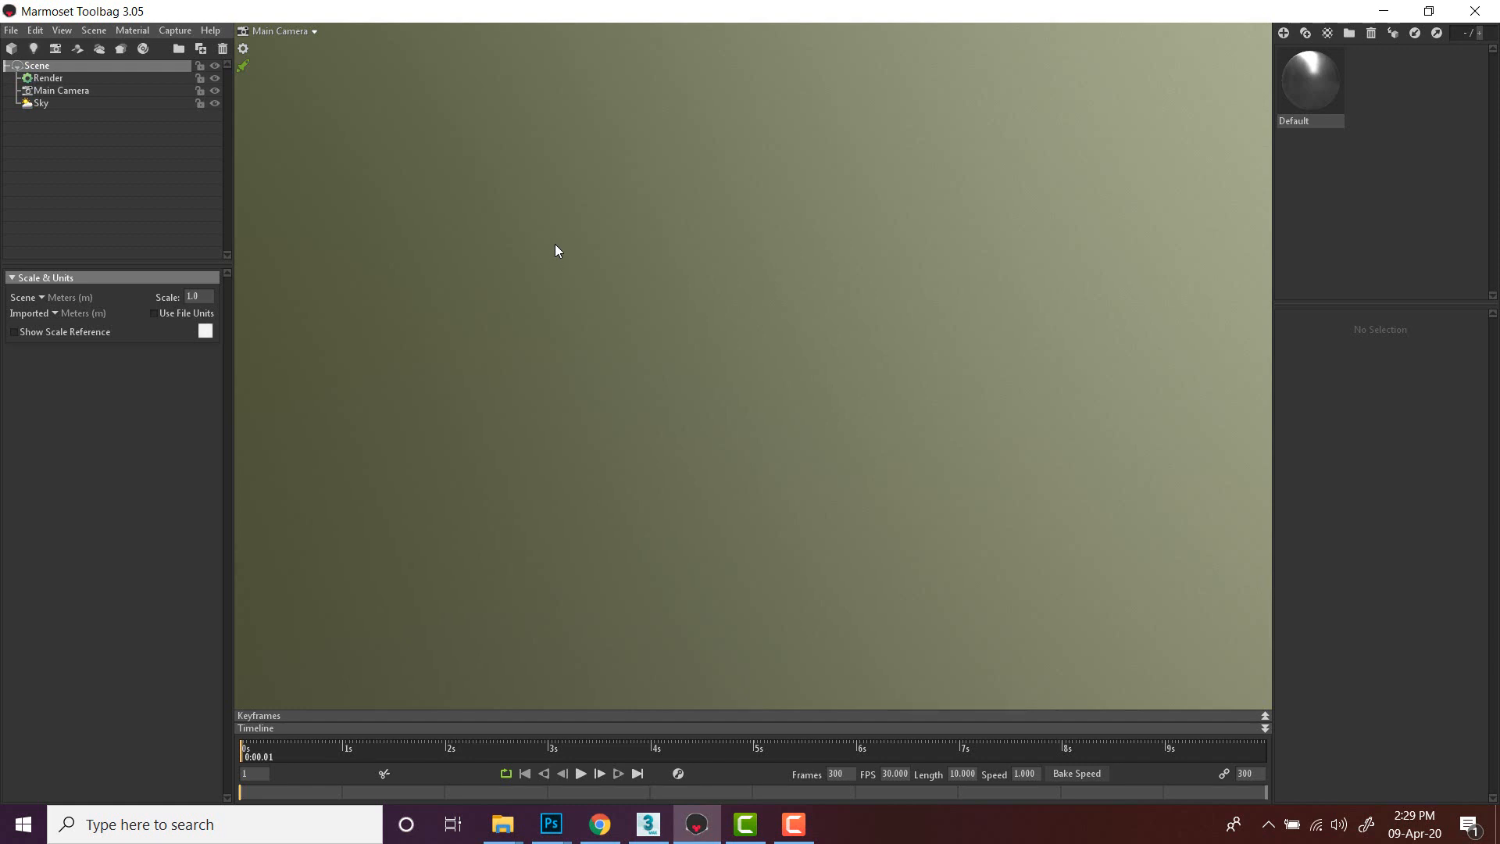
pyautogui.click(12, 49)
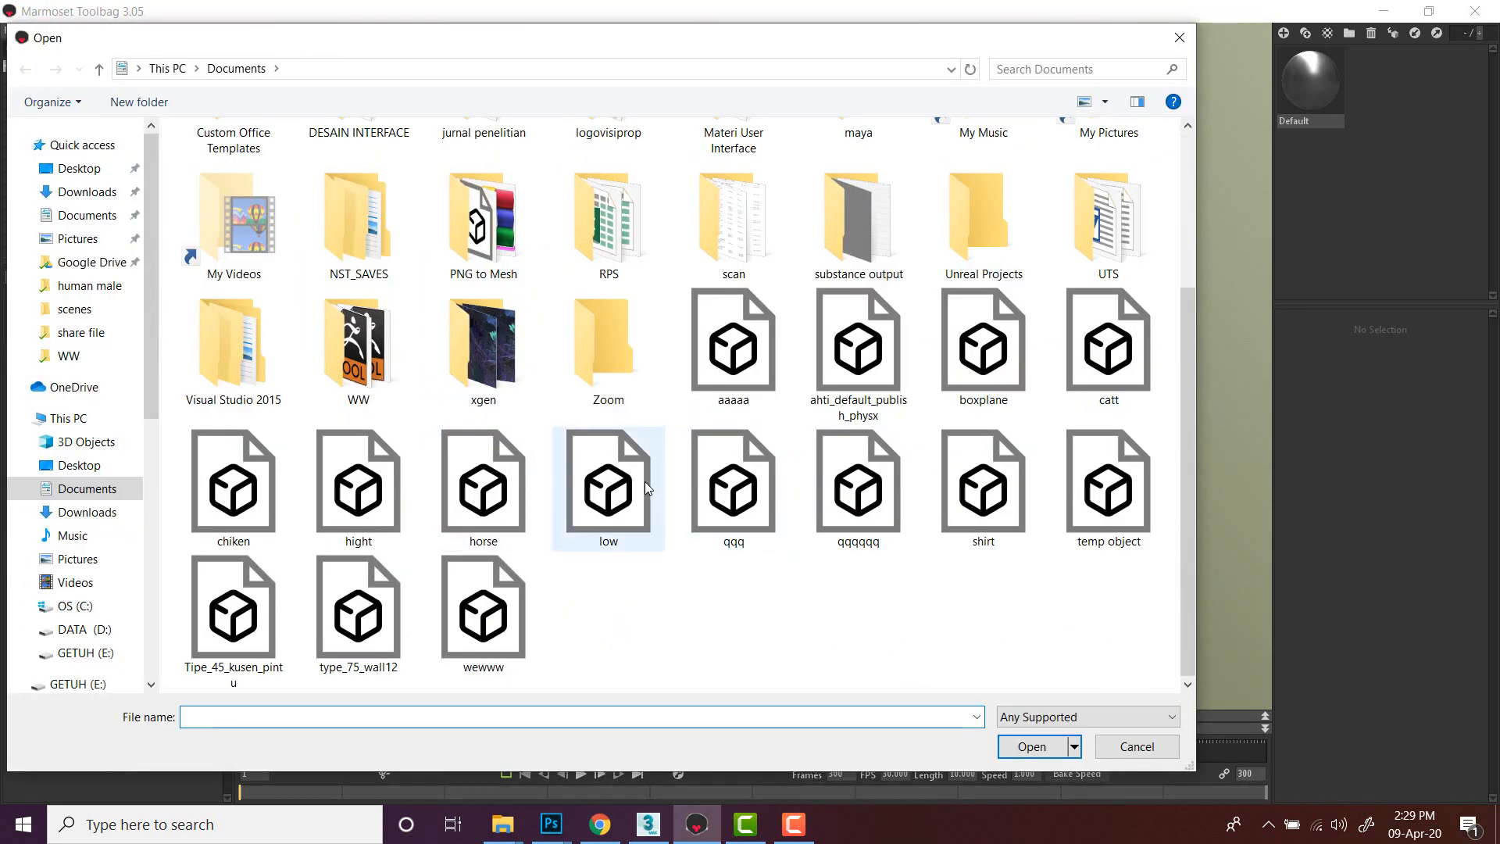
pyautogui.click(611, 498)
pyautogui.keyDown('ctrl'); pyautogui.click(371, 484); pyautogui.keyUp('ctrl')
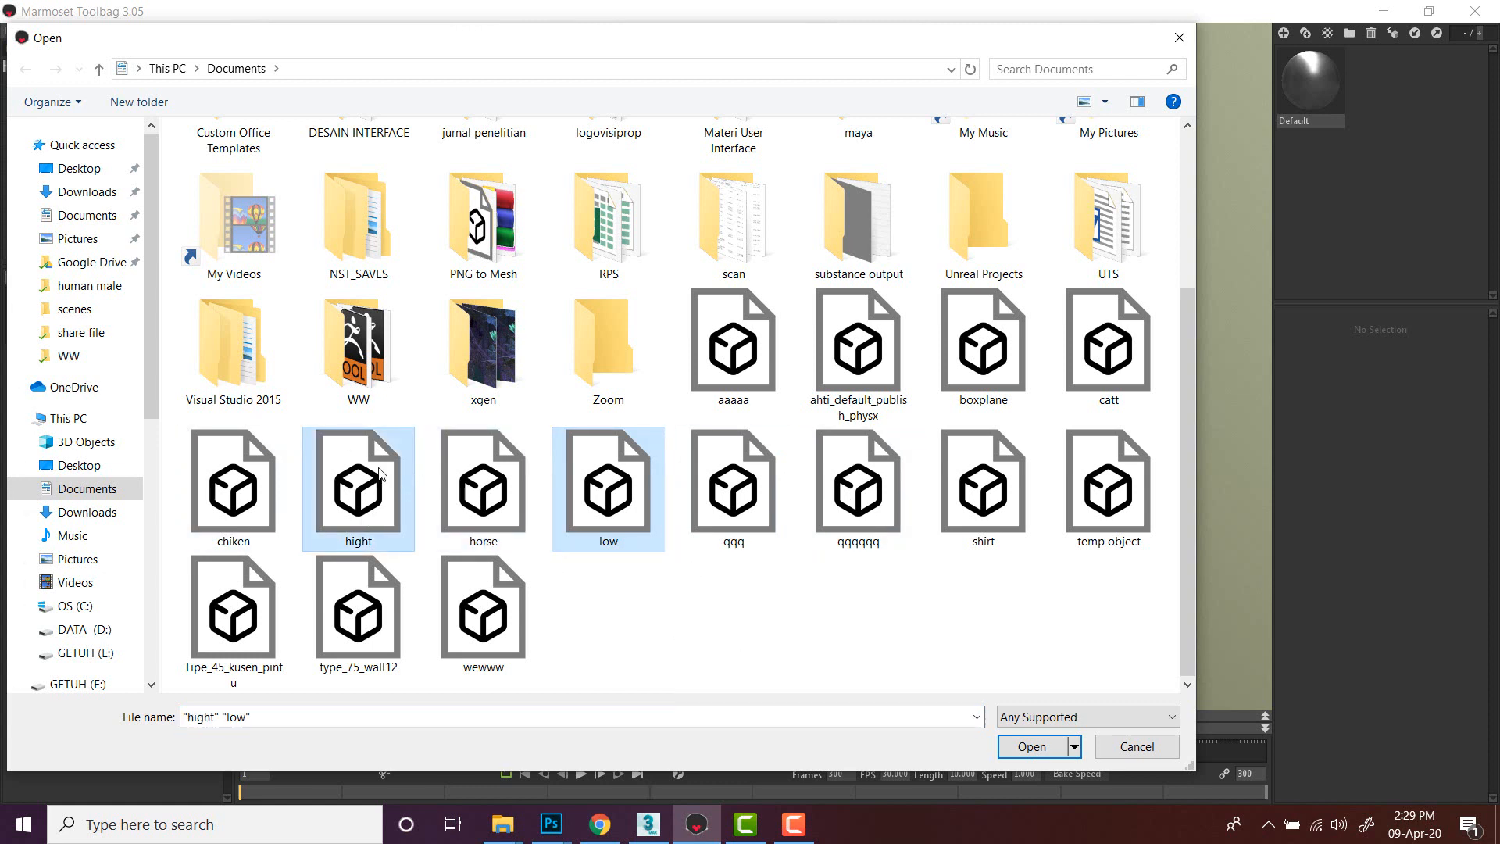
pyautogui.click(1031, 746)
# - Try moving the low model aside to compare both meshes, then undo the move
pyautogui.scroll(2, 881, 245)
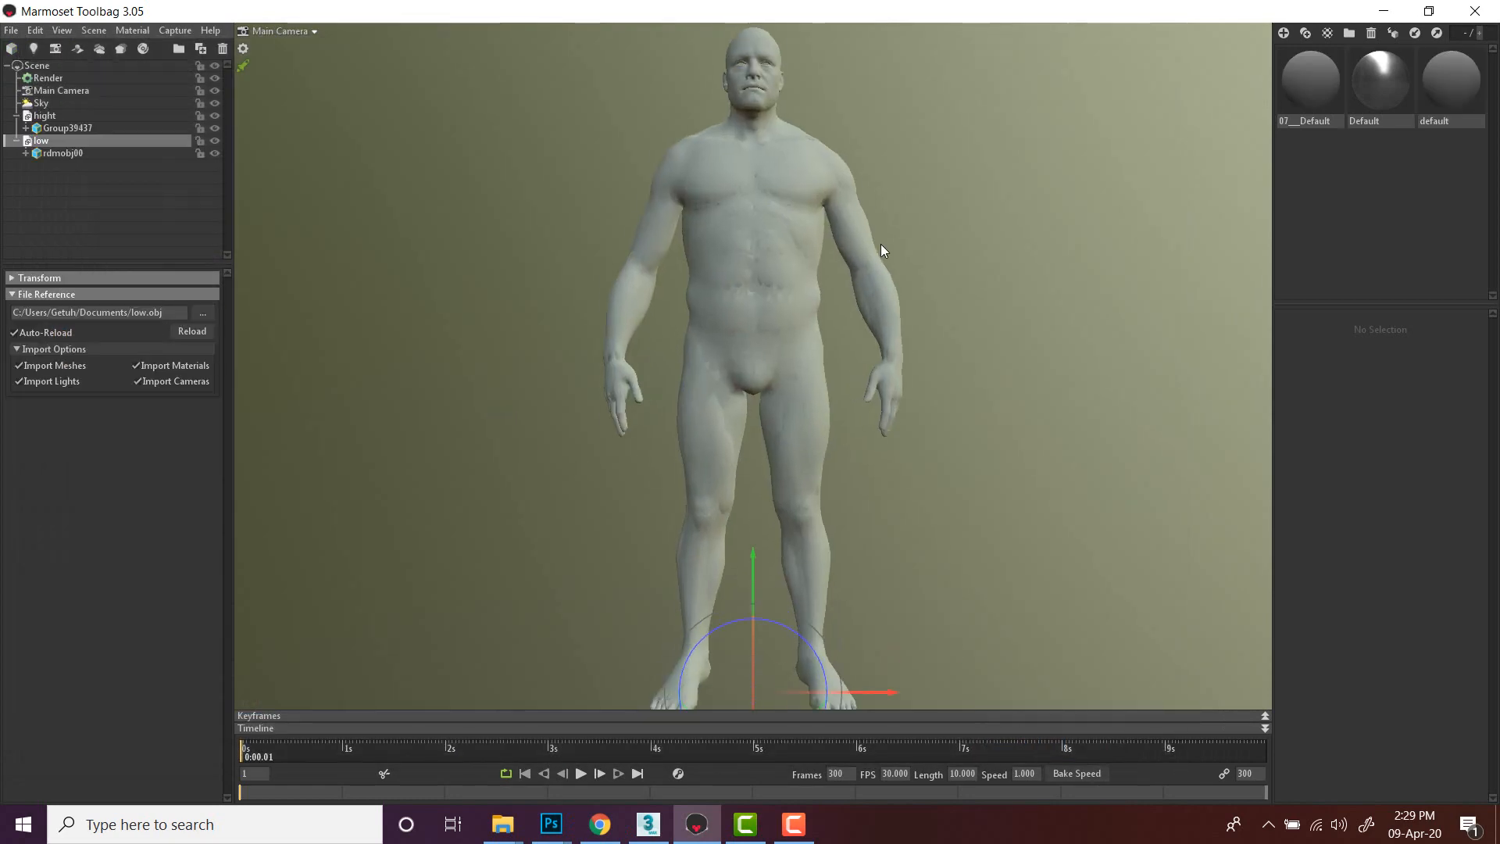
pyautogui.scroll(-2, 882, 258)
pyautogui.moveTo(881, 258); pyautogui.dragTo(924, 318)
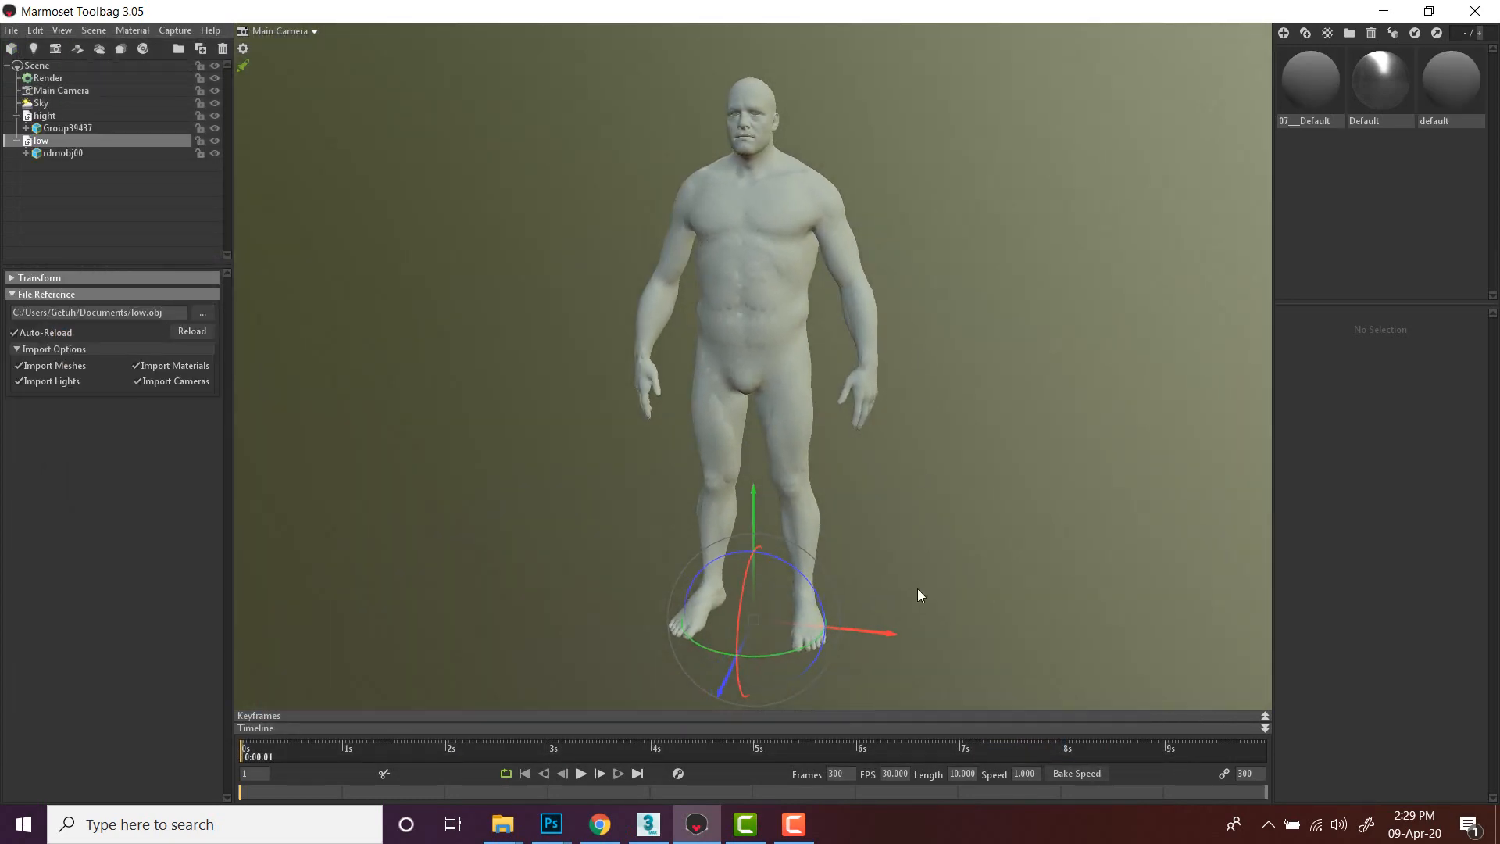
pyautogui.moveTo(874, 634); pyautogui.dragTo(1072, 651)
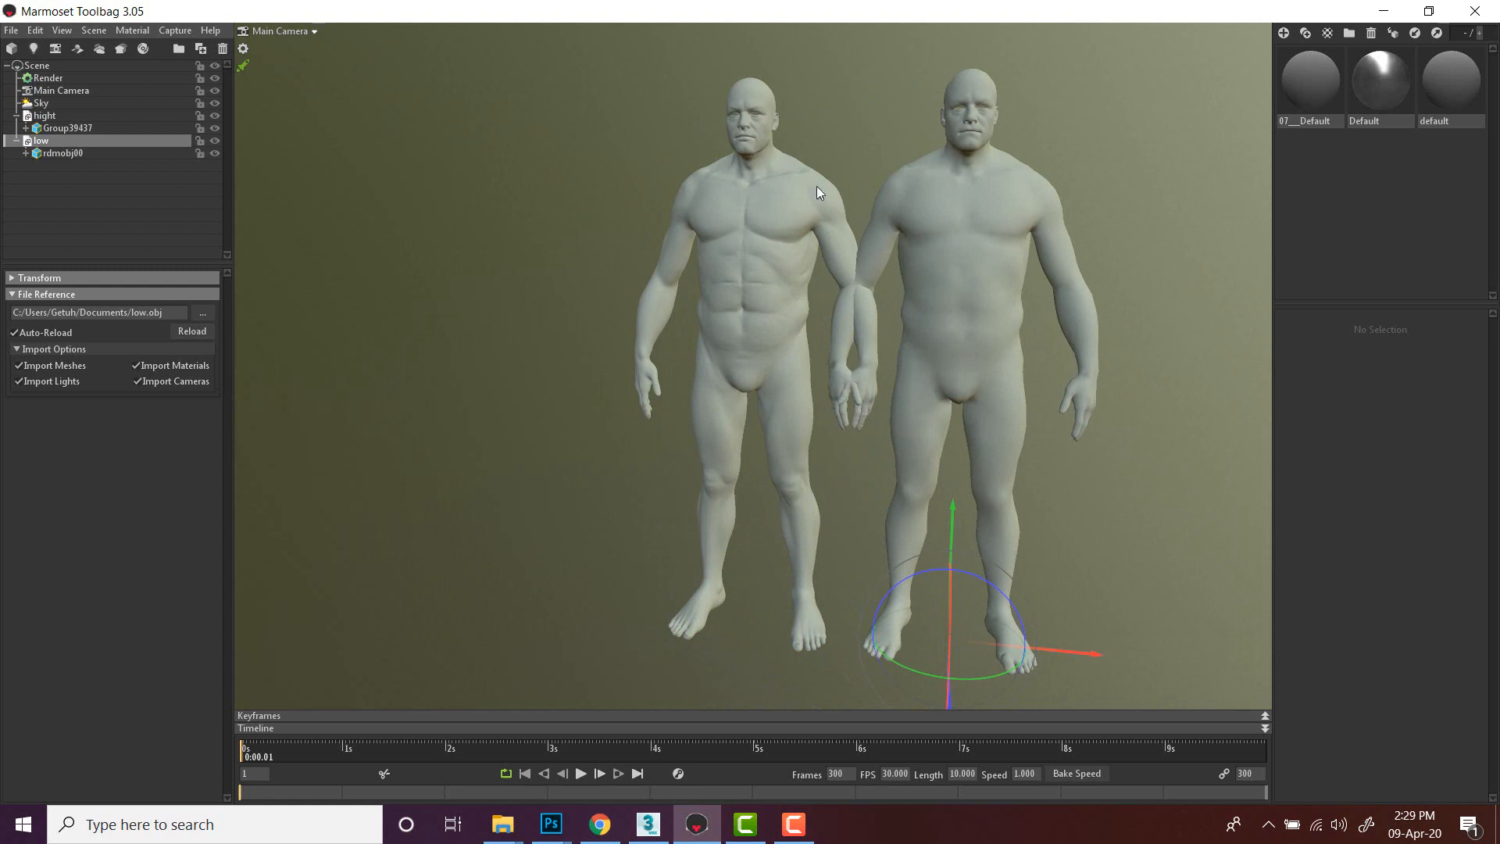
pyautogui.hotkey('ctrl', 'z')
pyautogui.click(1033, 185)
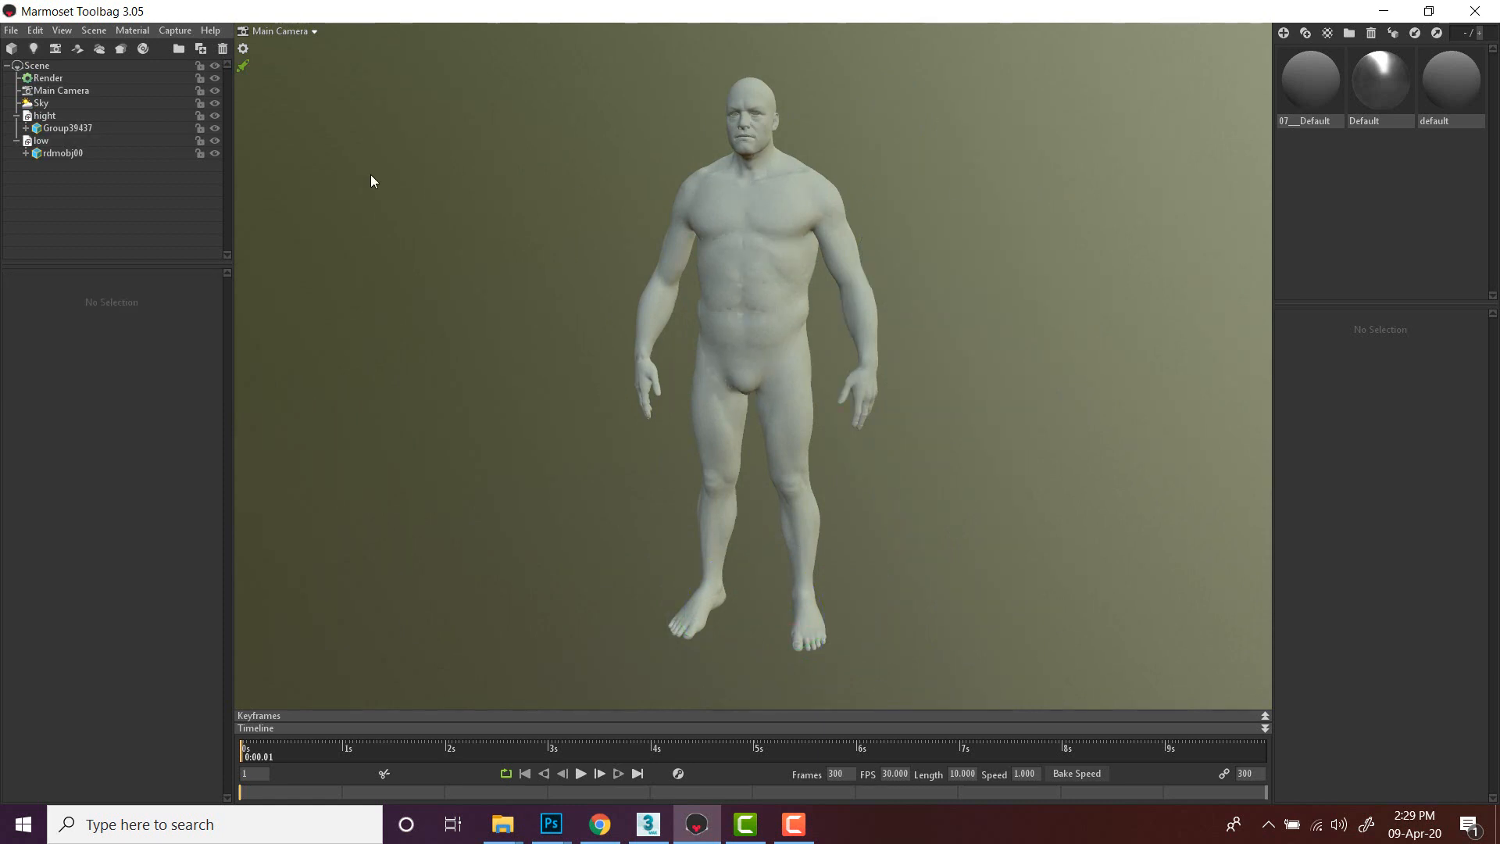
# - Collapse the hight and low entries in the scene tree and select each model to check it
pyautogui.click(17, 140)
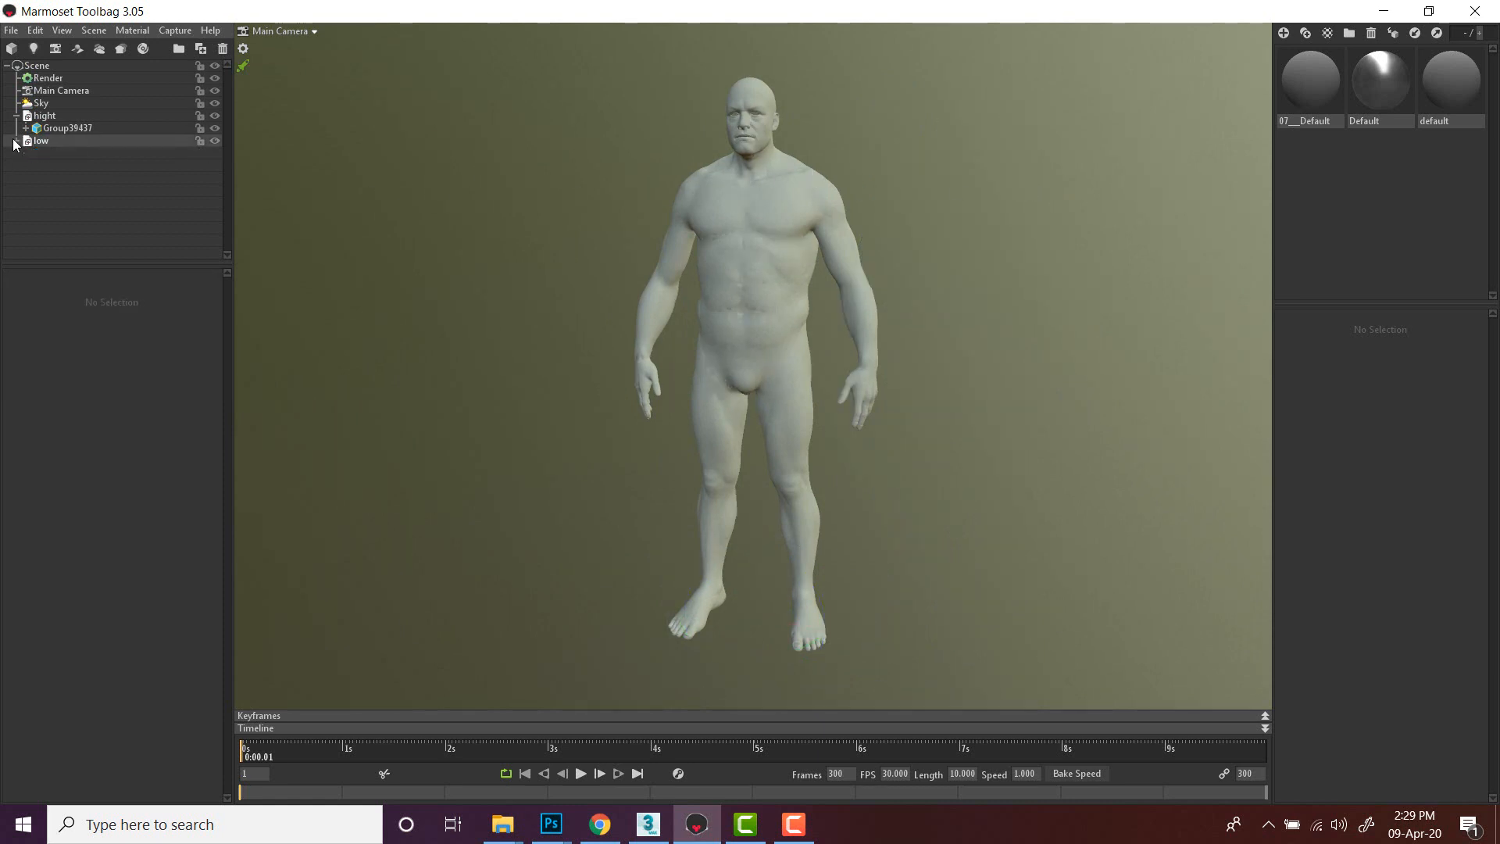
pyautogui.click(16, 116)
pyautogui.click(43, 116)
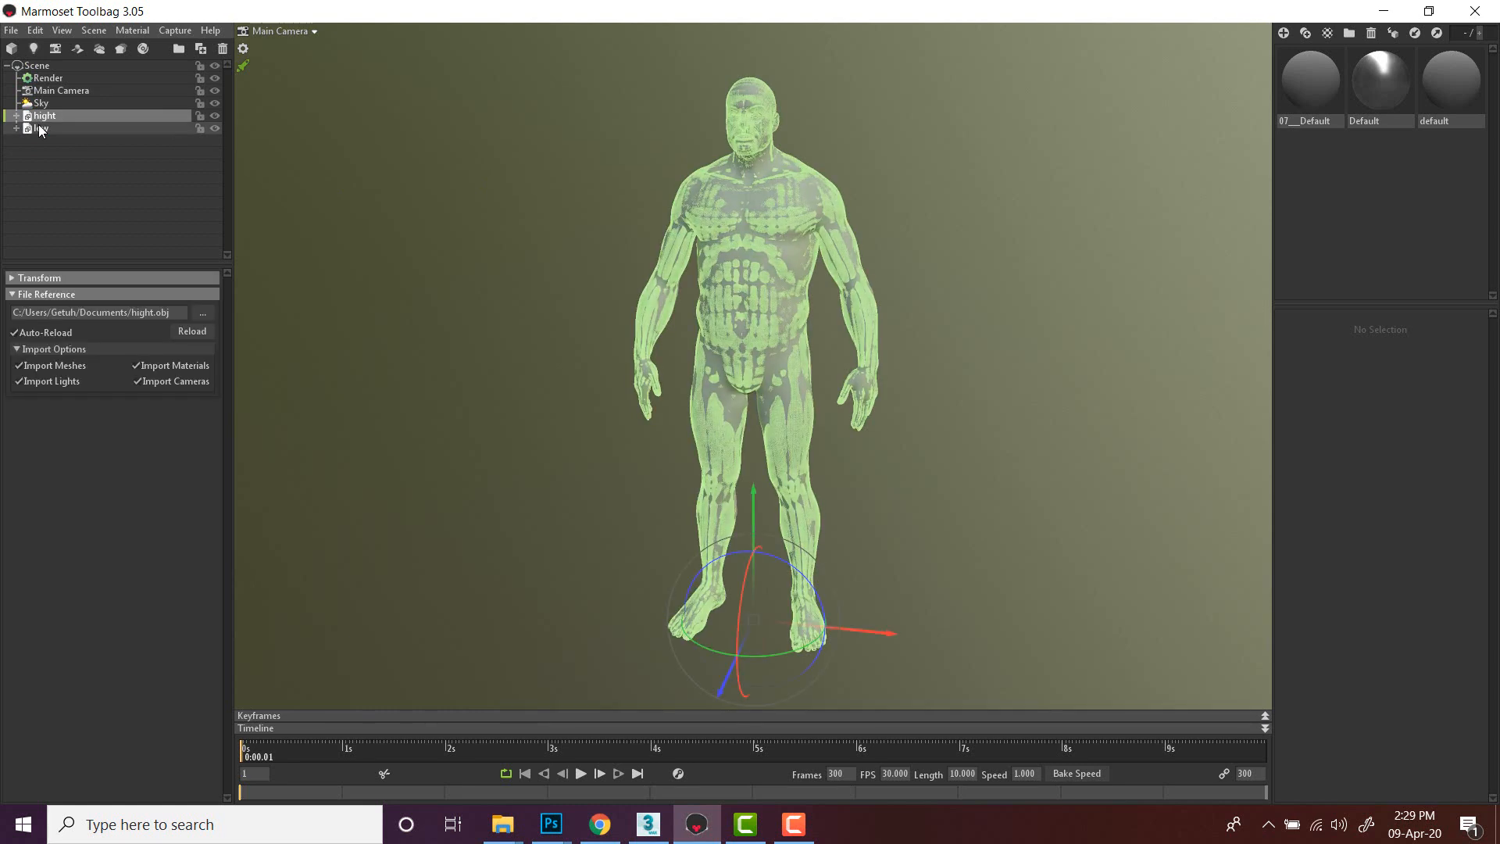
pyautogui.click(41, 128)
pyautogui.click(43, 116)
pyautogui.click(105, 174)
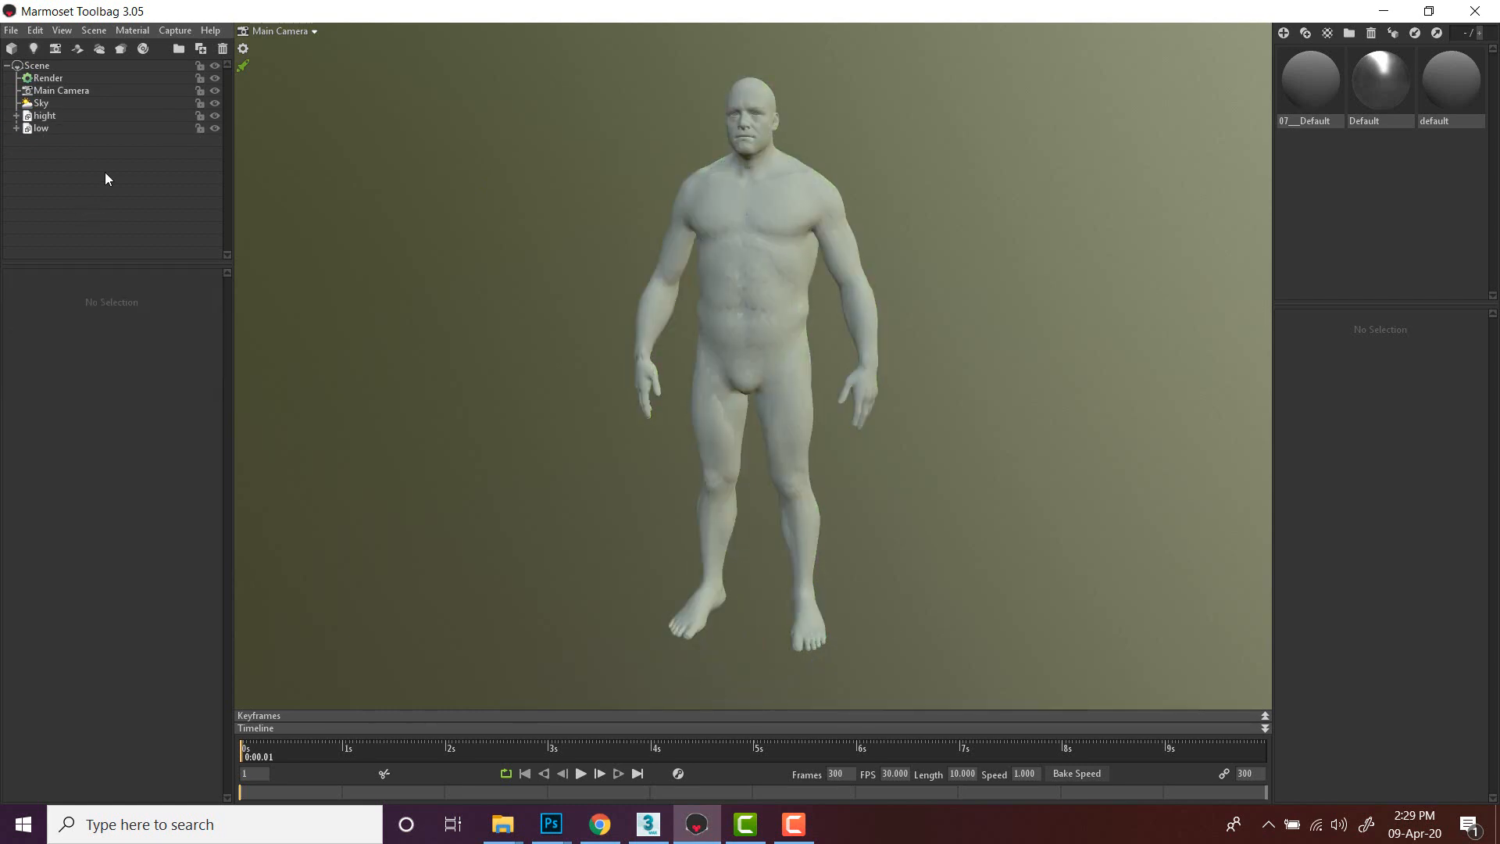
# - Create a new baker and move the hight model into its High group
pyautogui.click(116, 51)
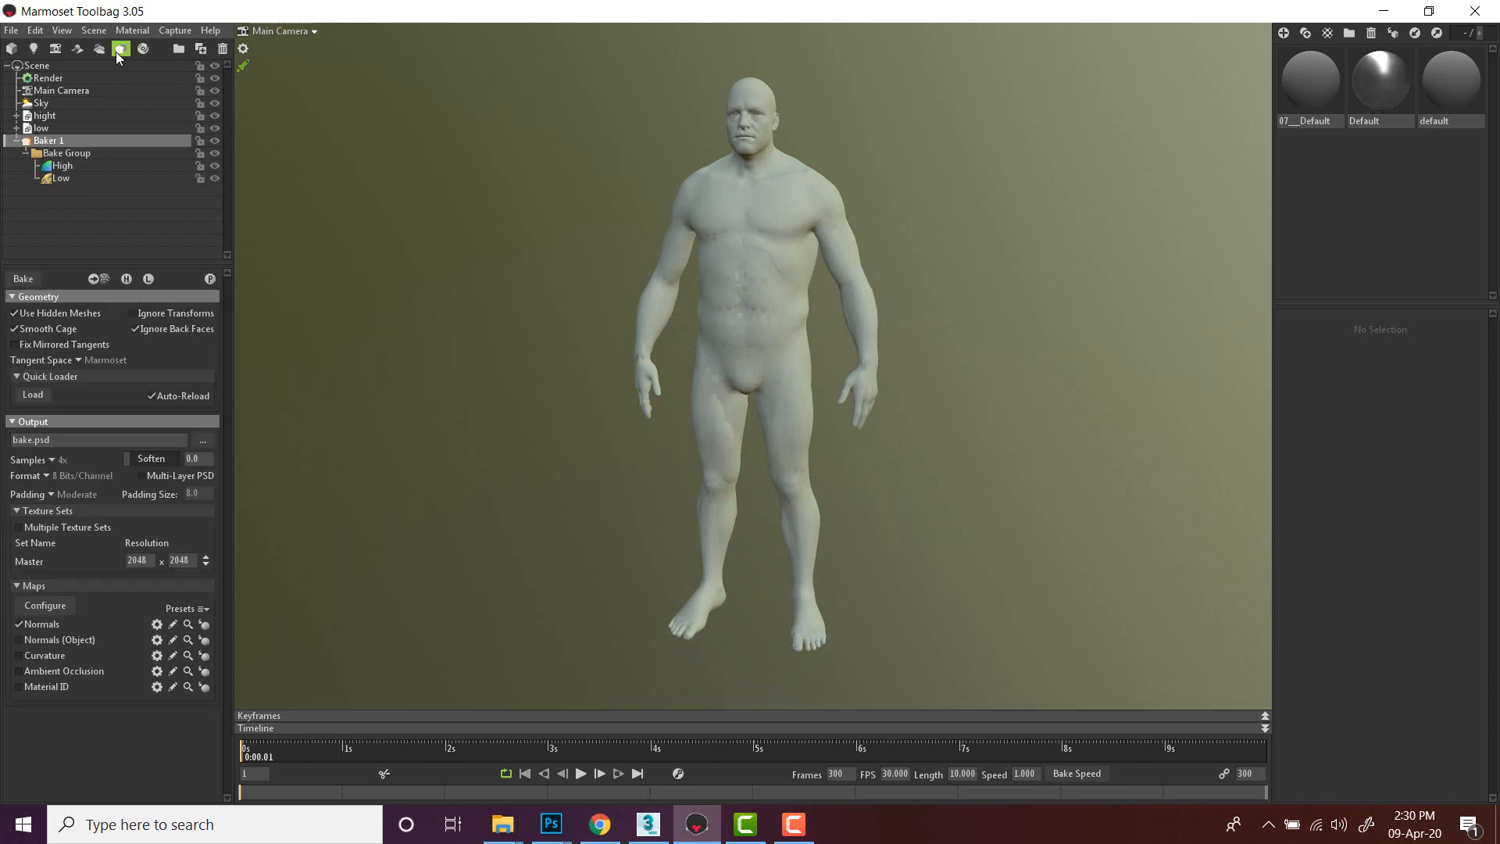
pyautogui.click(99, 205)
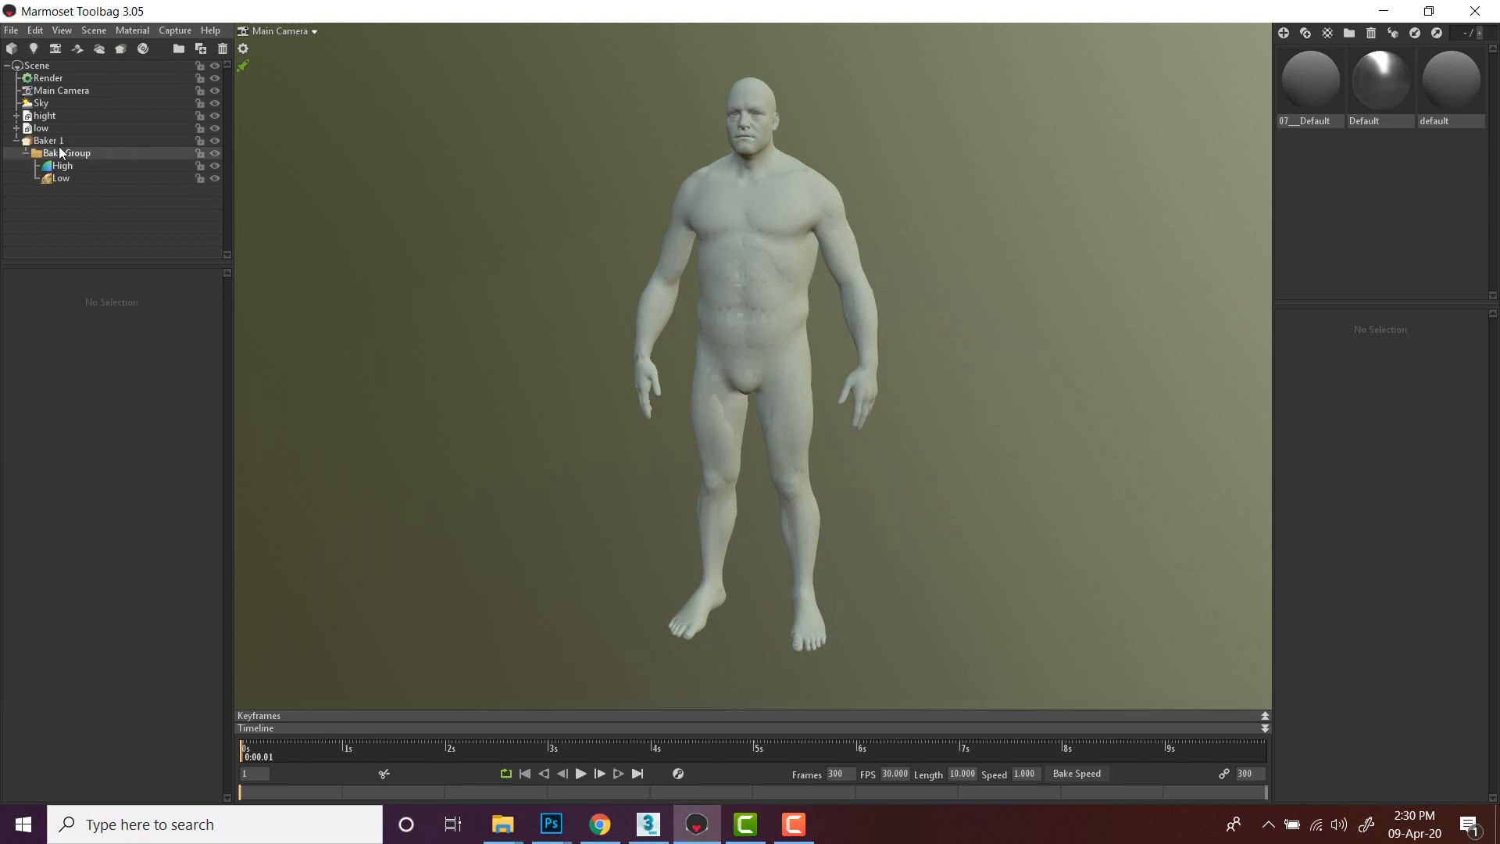
pyautogui.moveTo(49, 122); pyautogui.dragTo(76, 174)
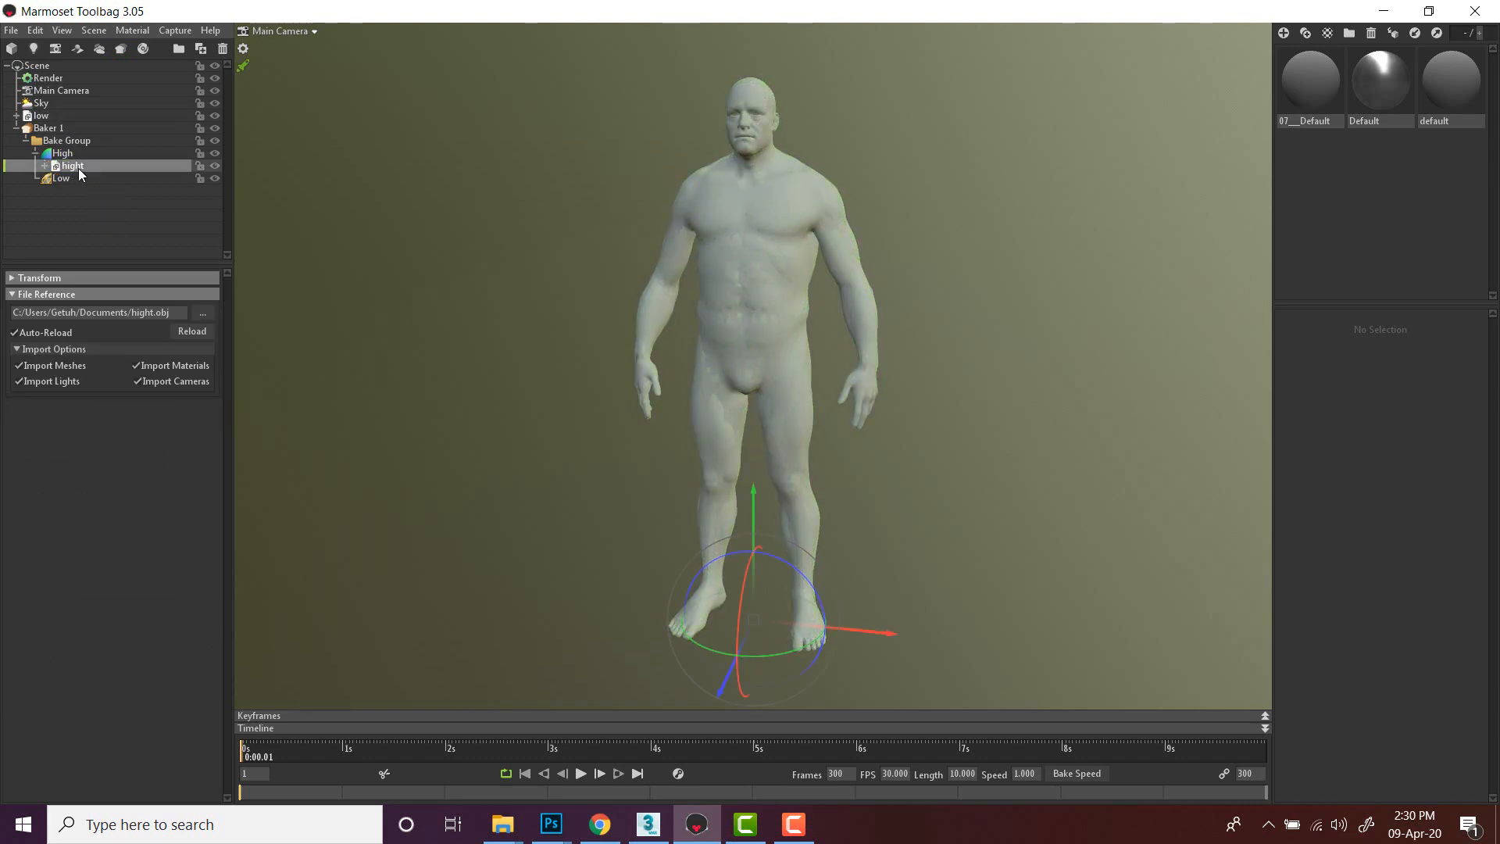
# - Move the low model into the baker's Low group
pyautogui.moveTo(41, 116); pyautogui.dragTo(90, 184)
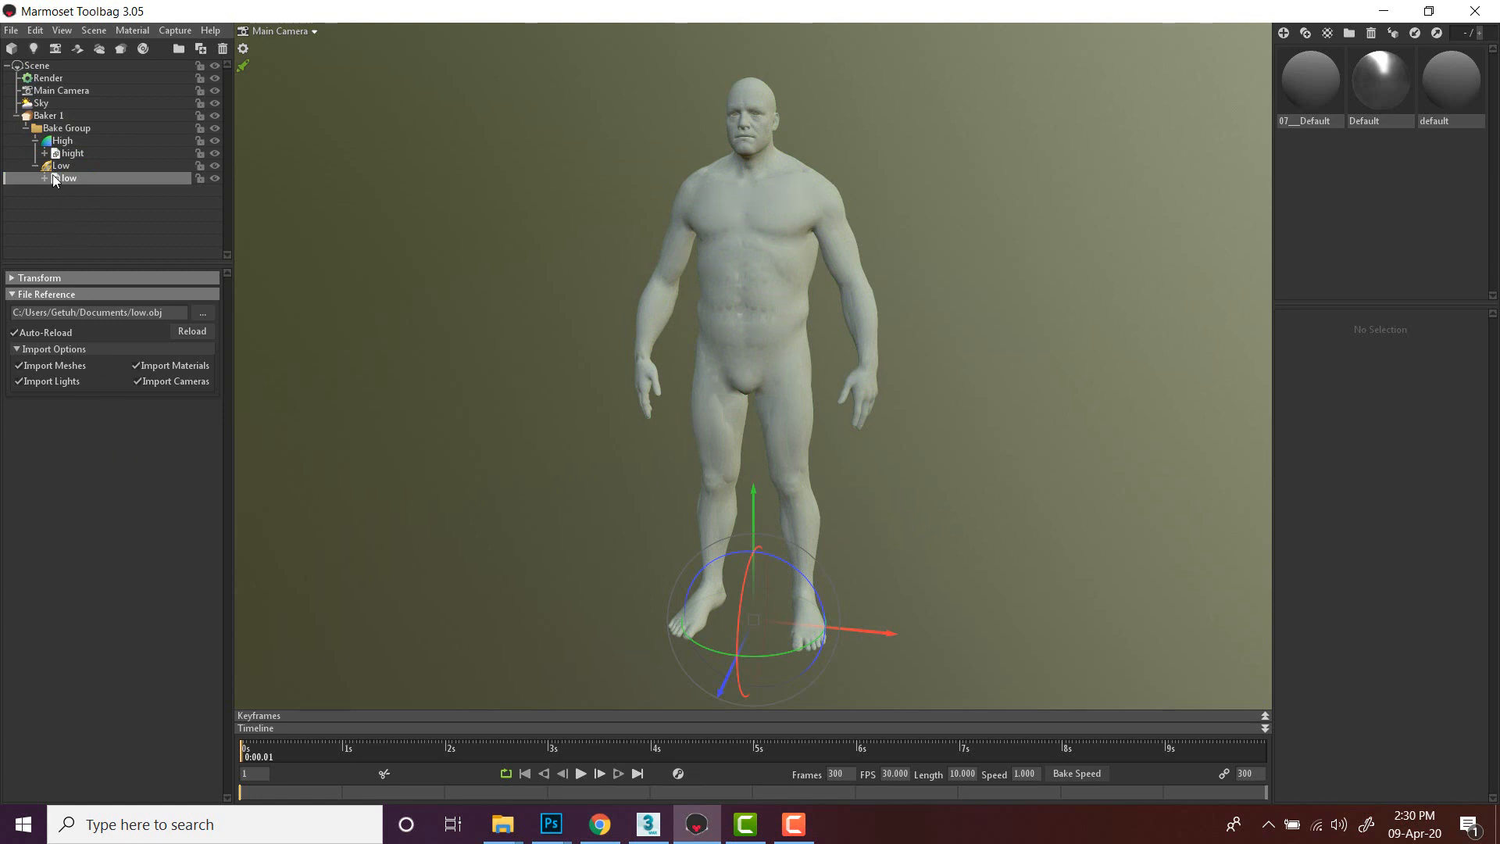
# - Set the baker's output file to bake2 in Documents, saved as a JPEG Image
pyautogui.click(47, 117)
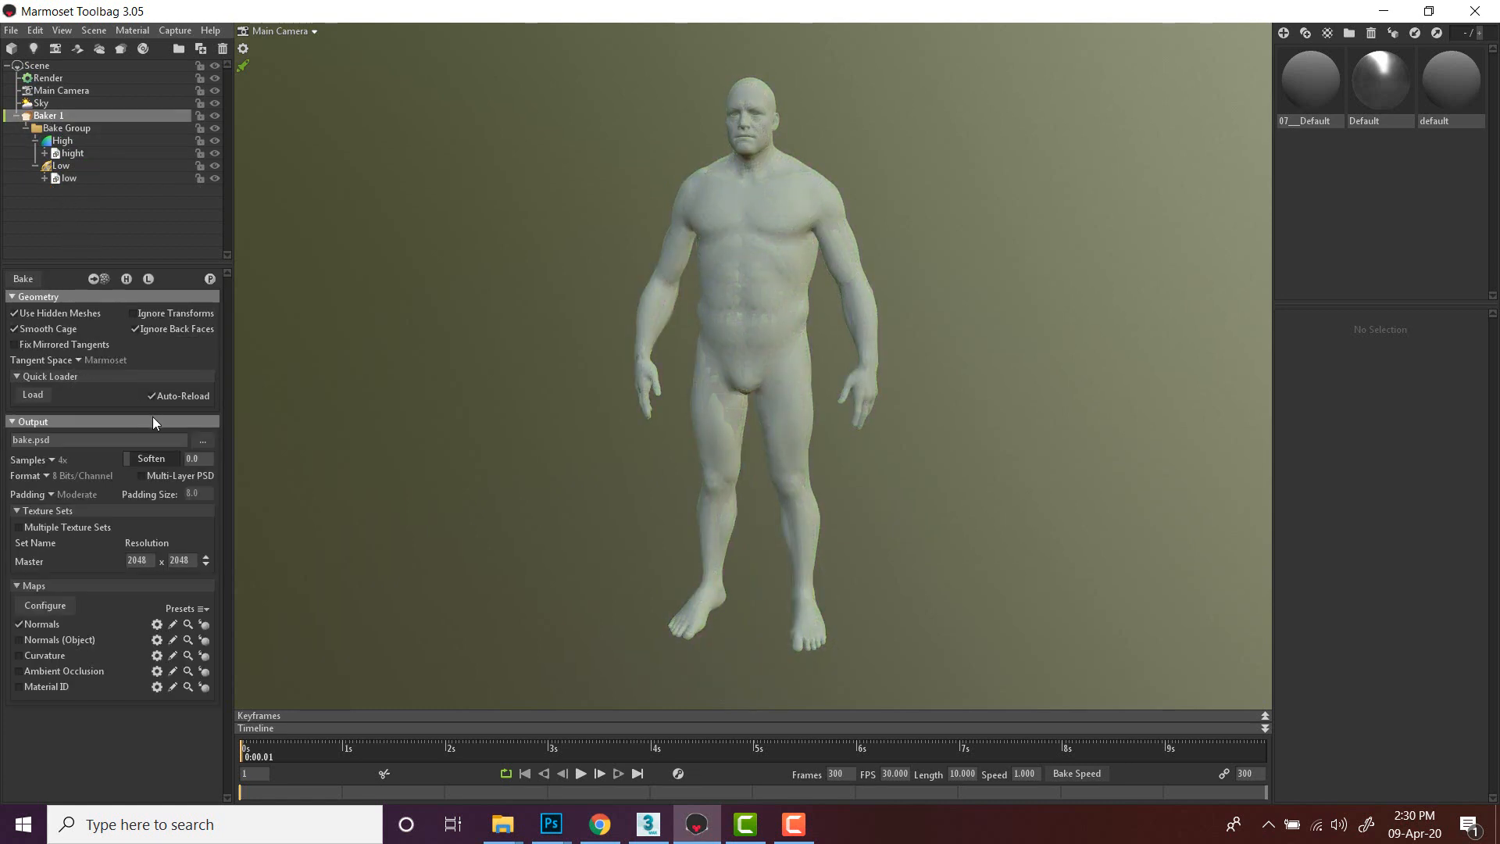
pyautogui.click(202, 442)
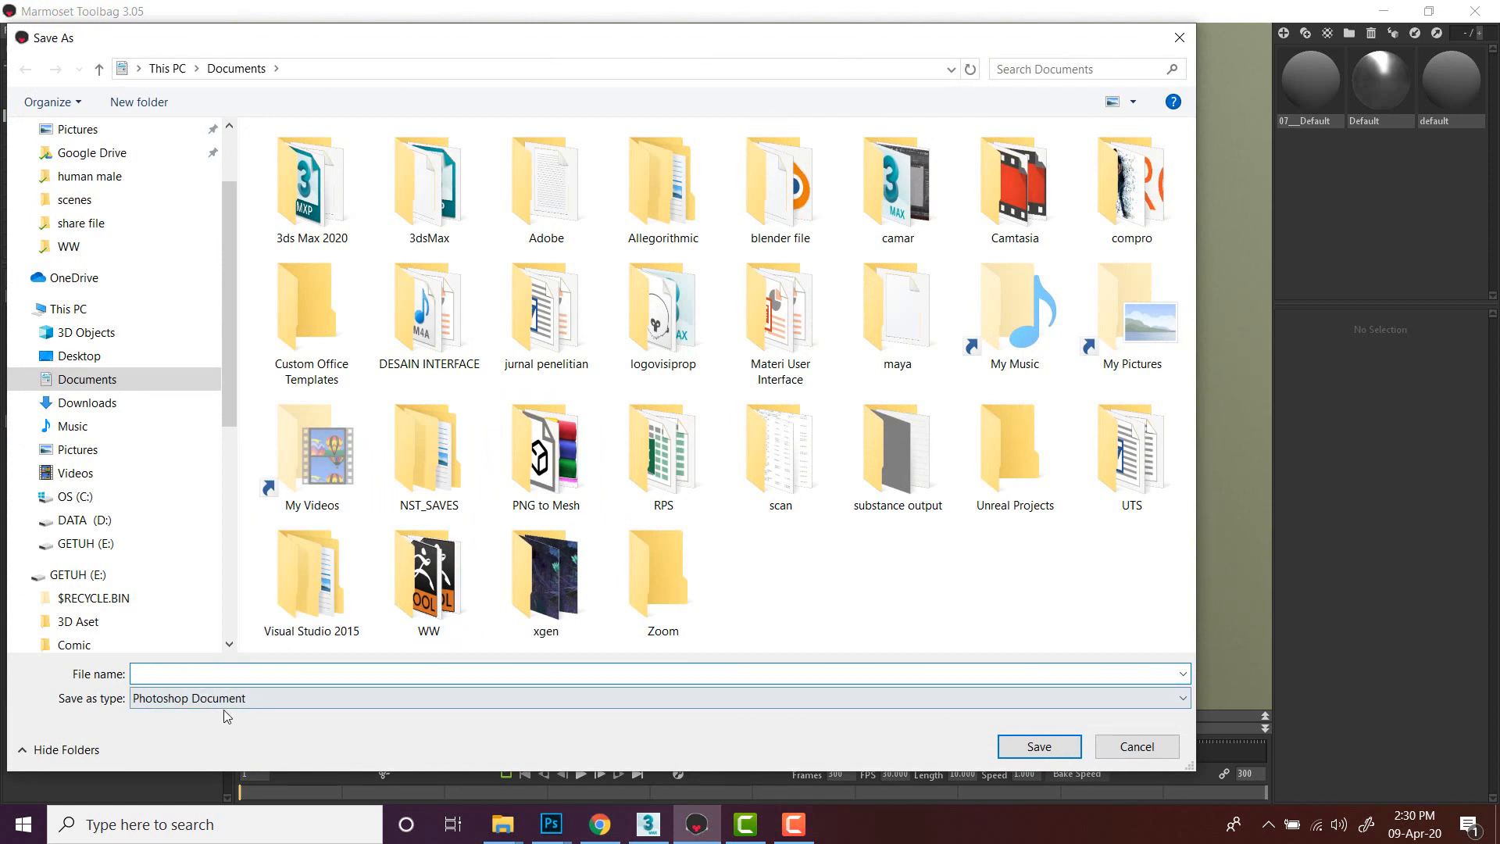
pyautogui.click(225, 703)
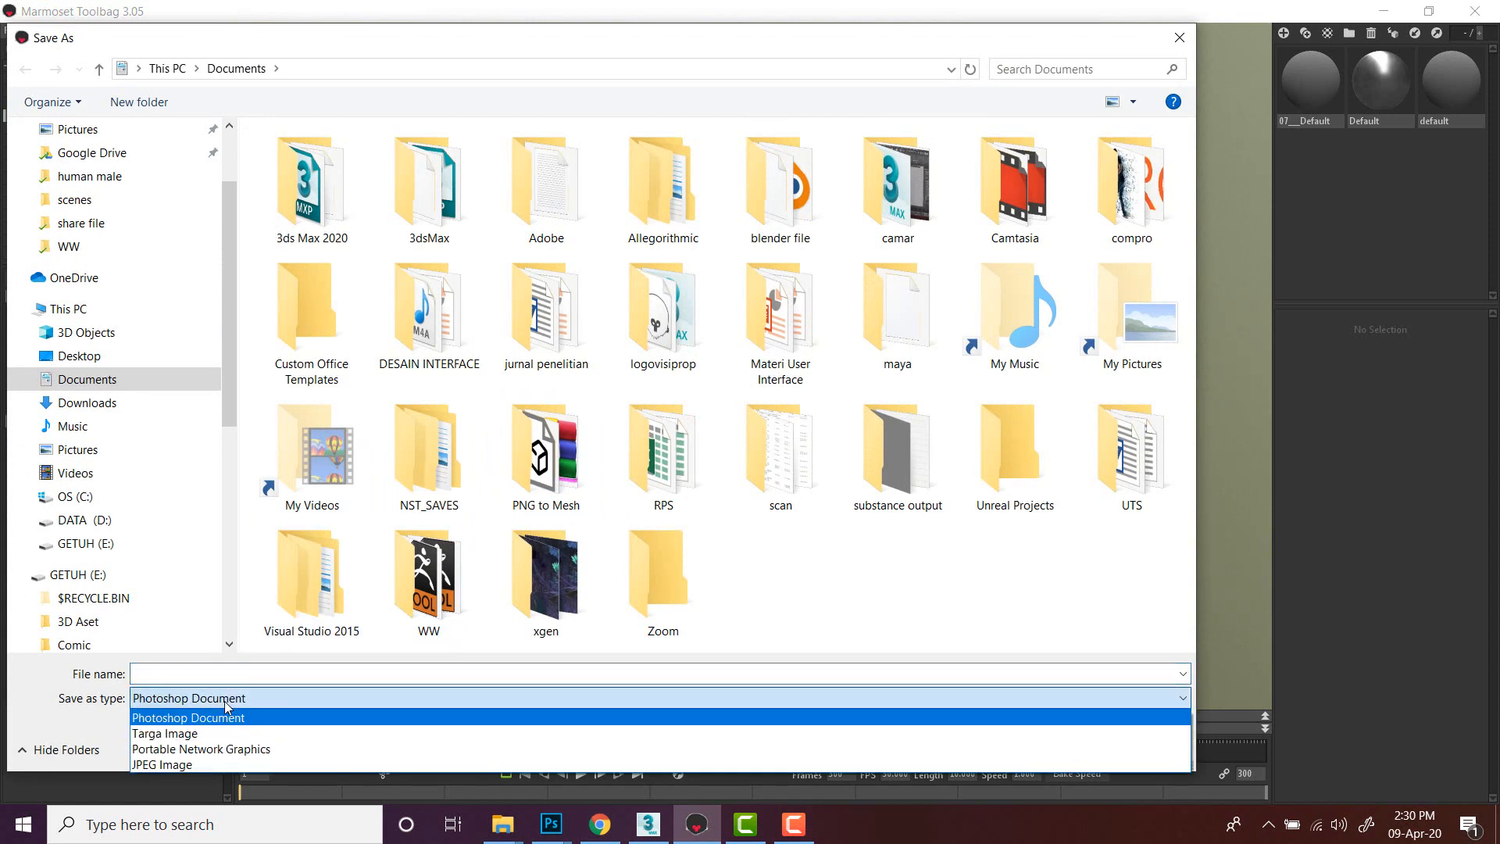
pyautogui.click(190, 765)
pyautogui.click(189, 674)
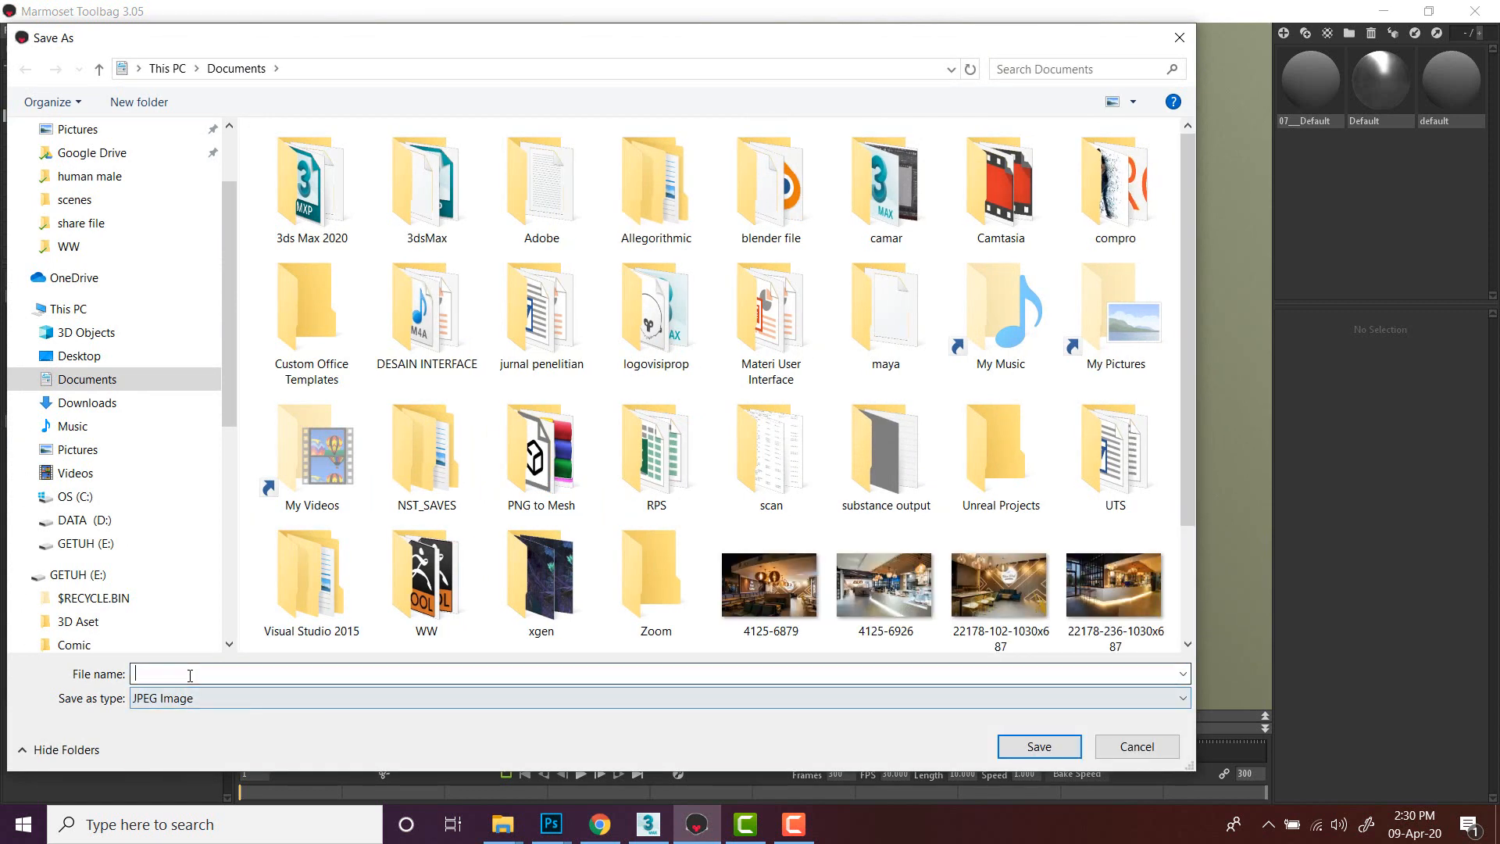
pyautogui.write('b')
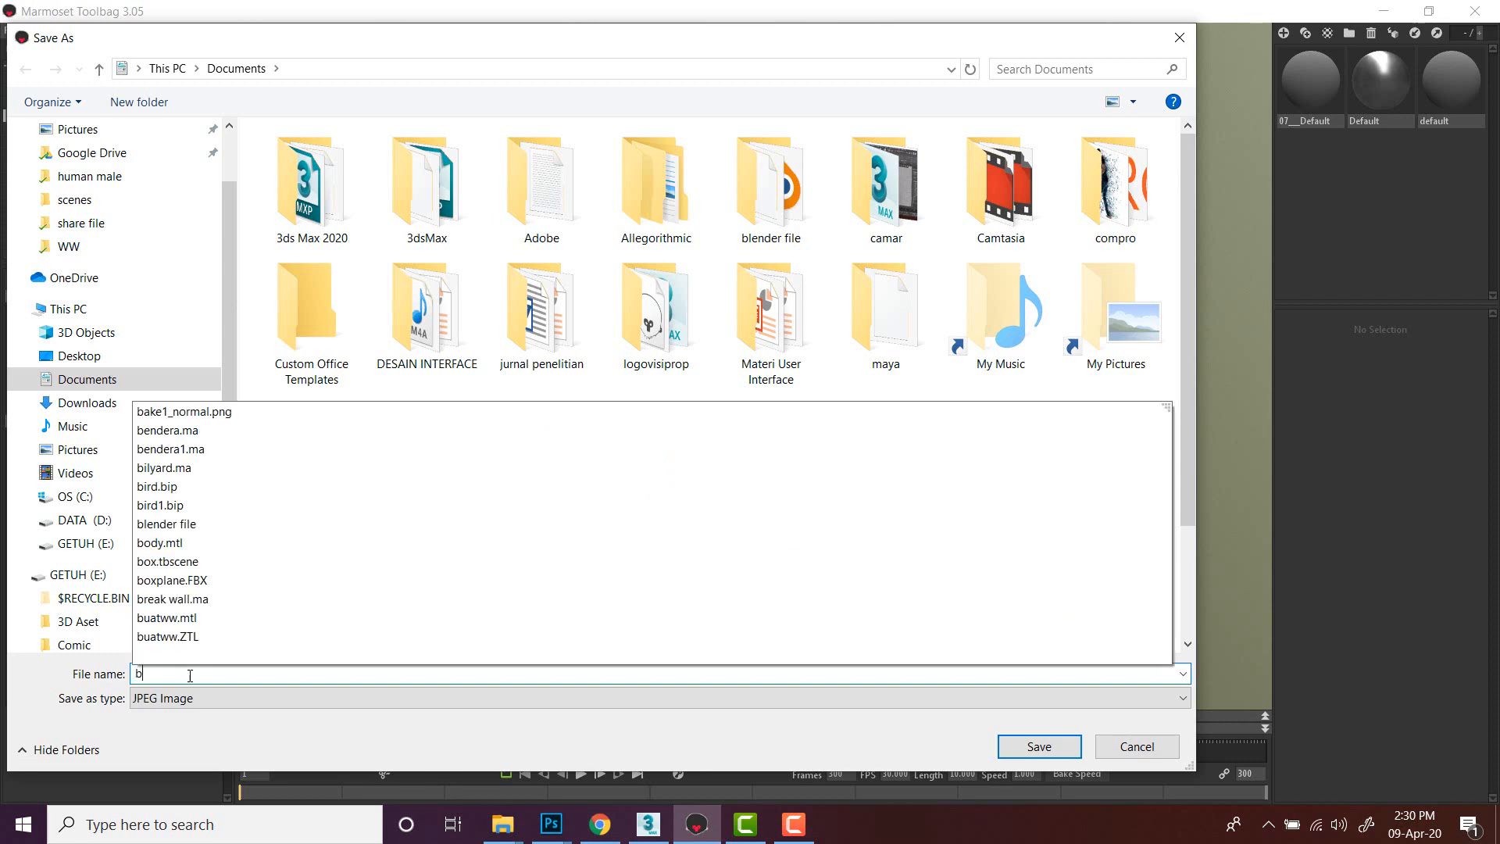
pyautogui.write('ake')
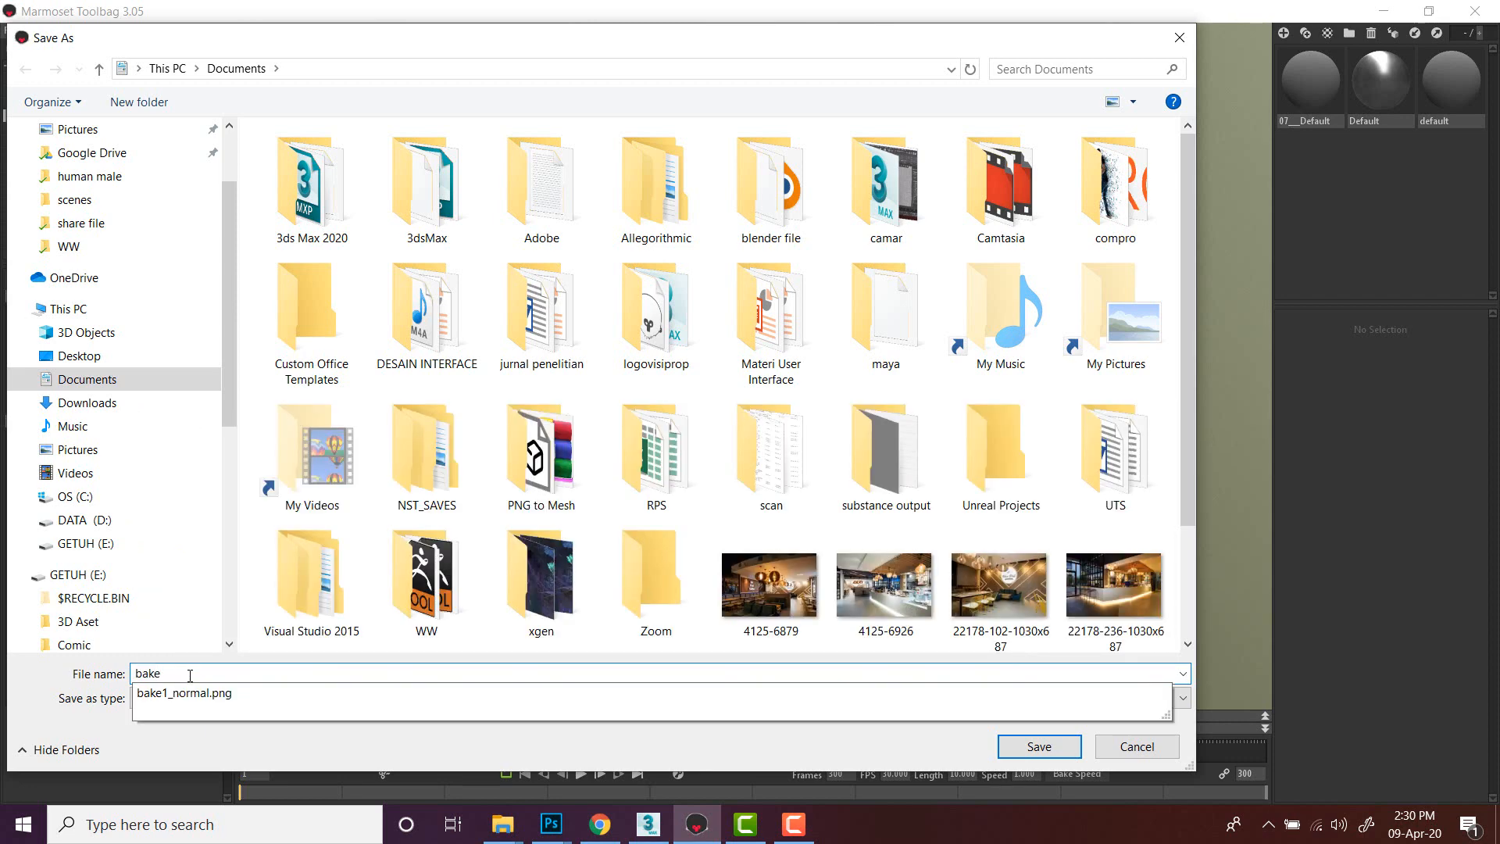
pyautogui.write('2')
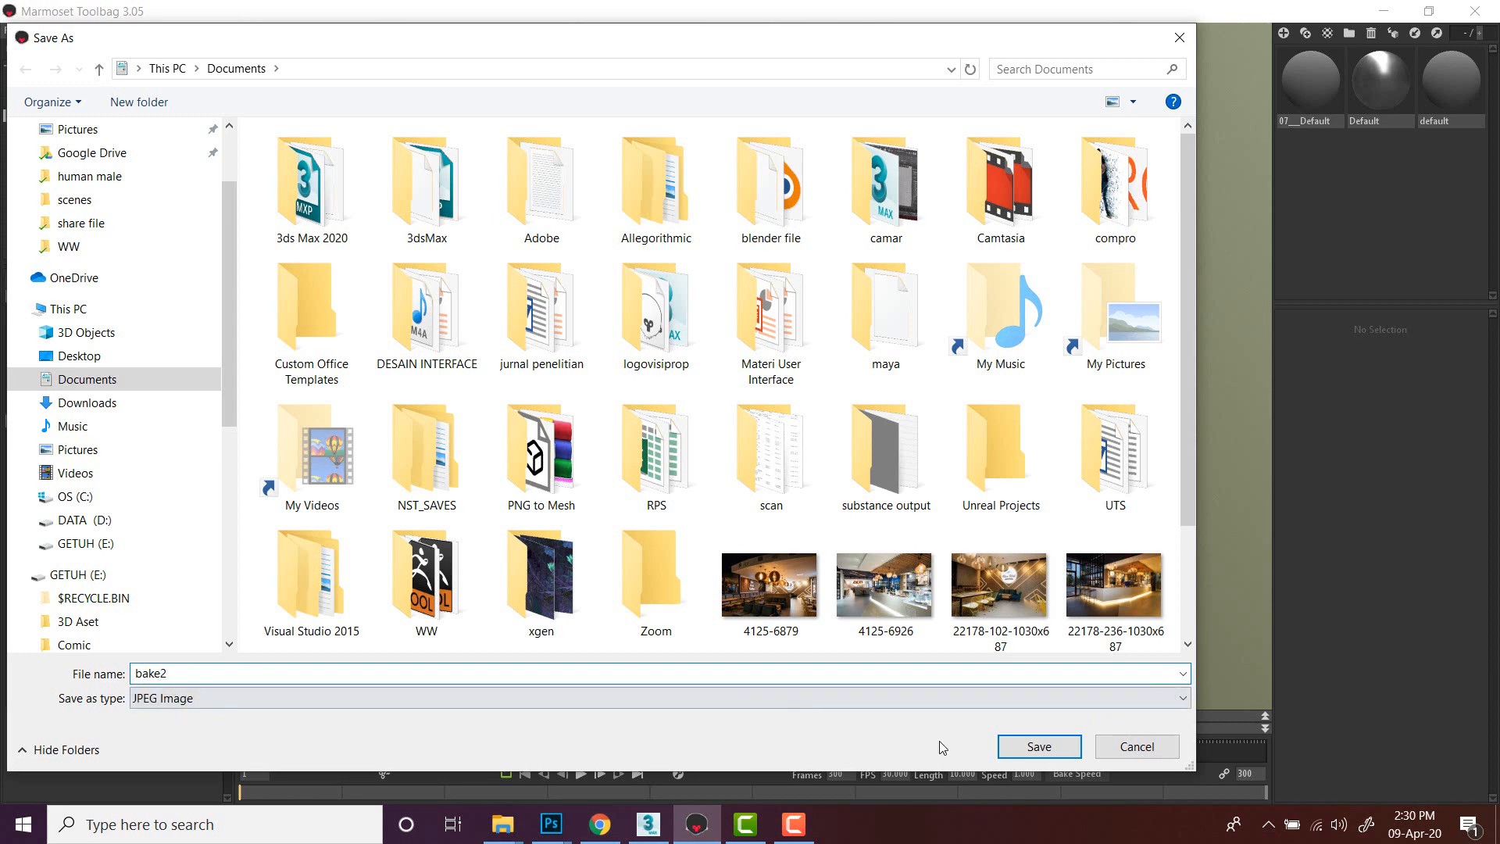
pyautogui.click(1029, 750)
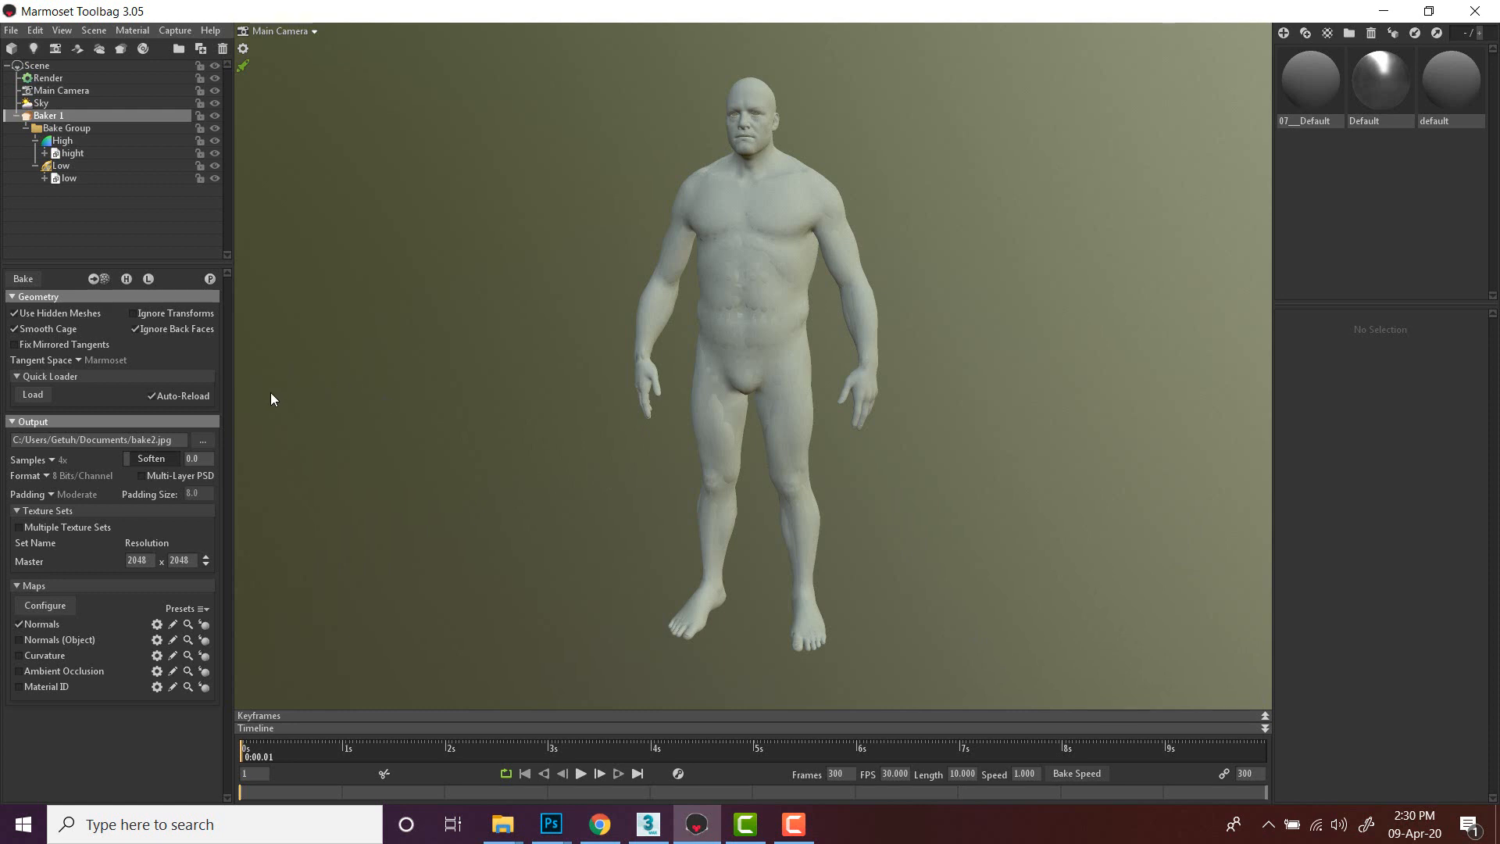
# - Set the baker's tangent space to 3D Studio Max
pyautogui.click(78, 360)
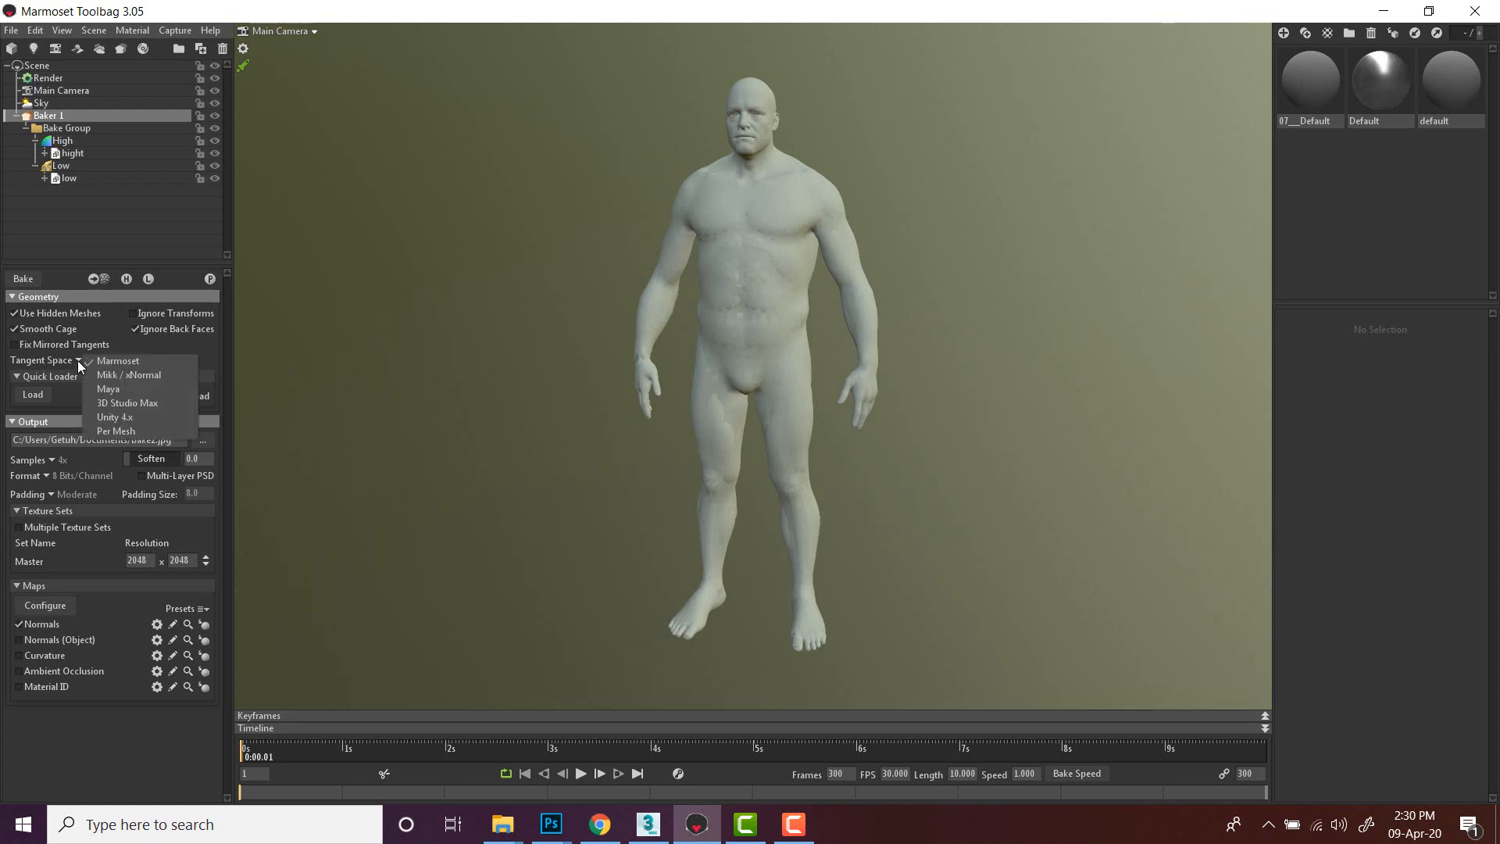
pyautogui.click(77, 359)
pyautogui.click(77, 359)
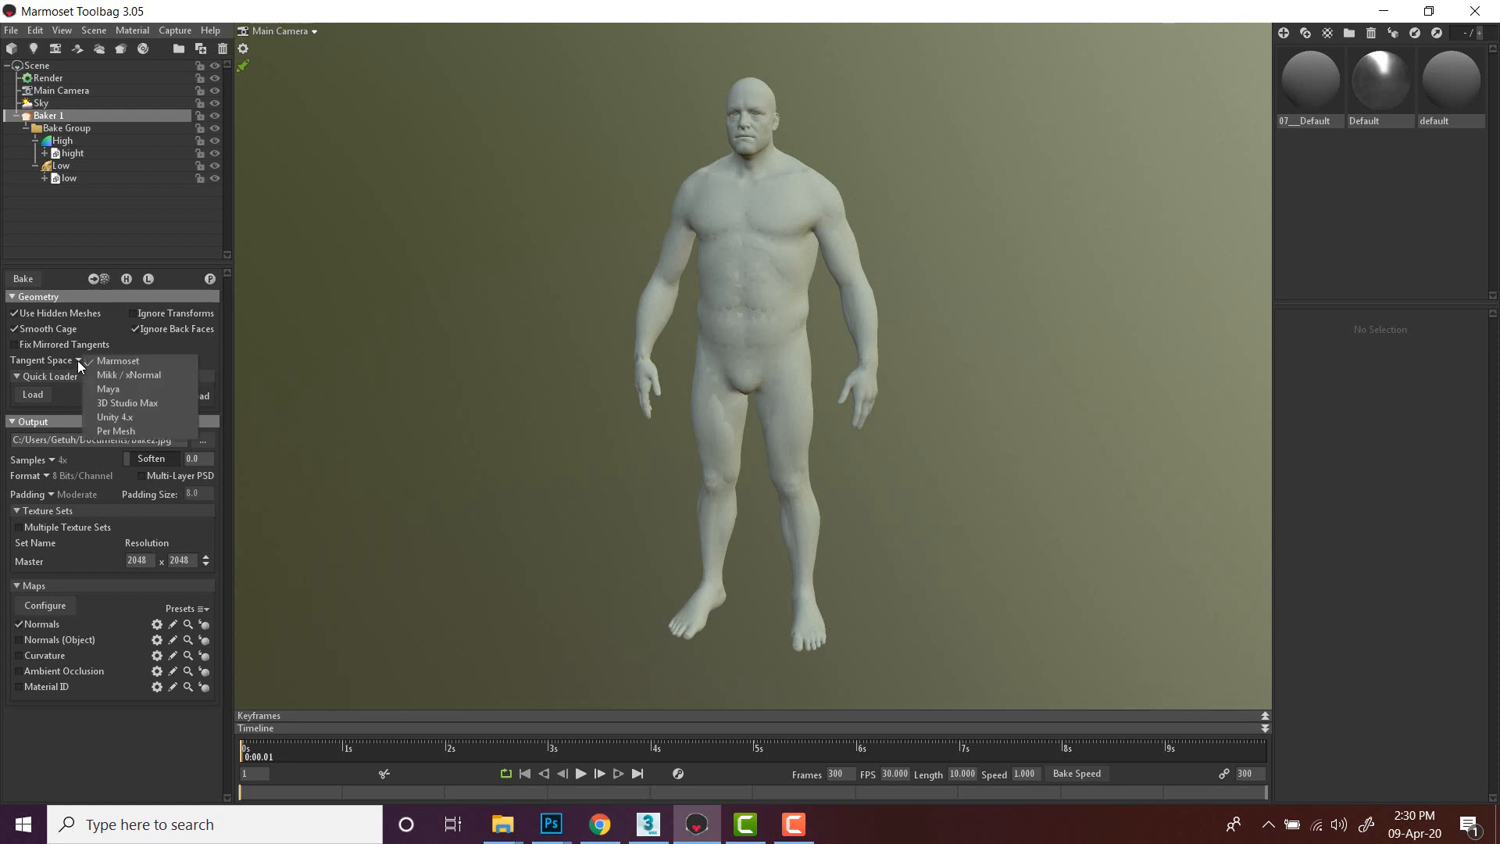
pyautogui.click(111, 403)
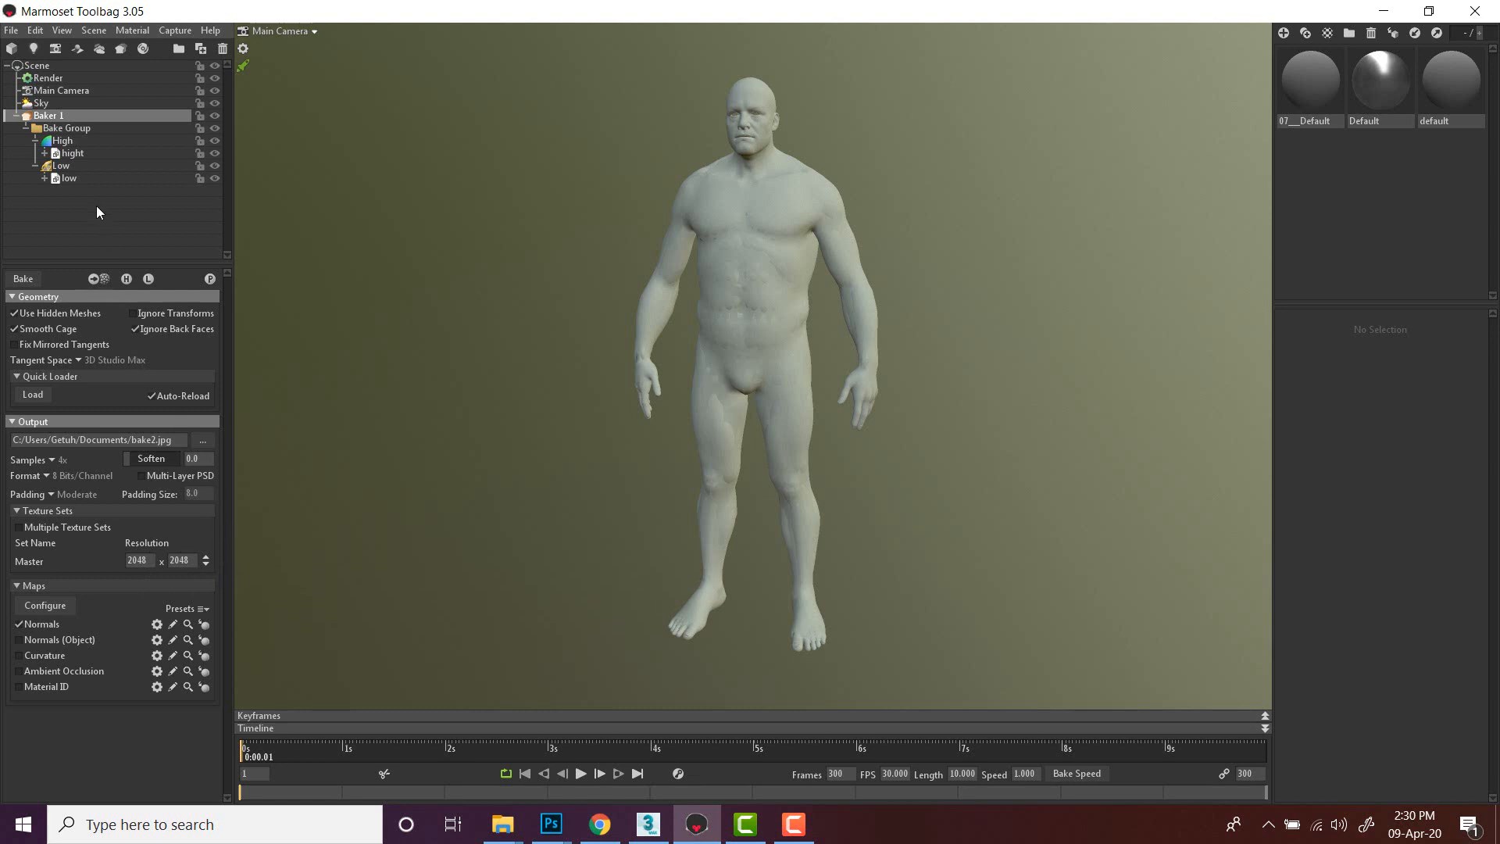
# - Adjust the Low group's cage Max Offset to 0.03 while checking the cage on the body
pyautogui.click(61, 165)
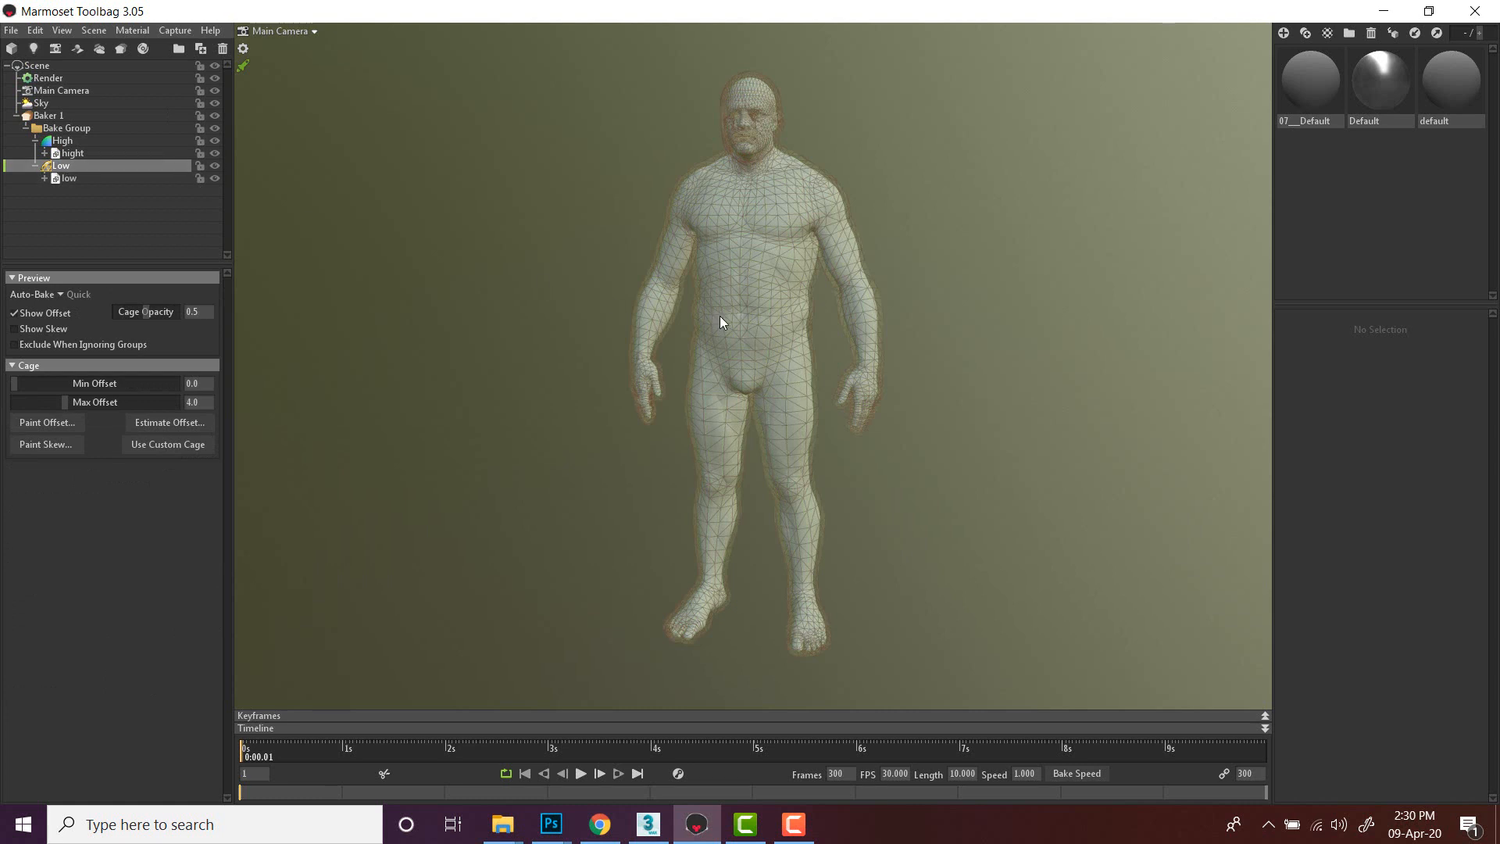
pyautogui.scroll(2, 720, 315)
pyautogui.moveTo(533, 204); pyautogui.dragTo(527, 292, button='middle')
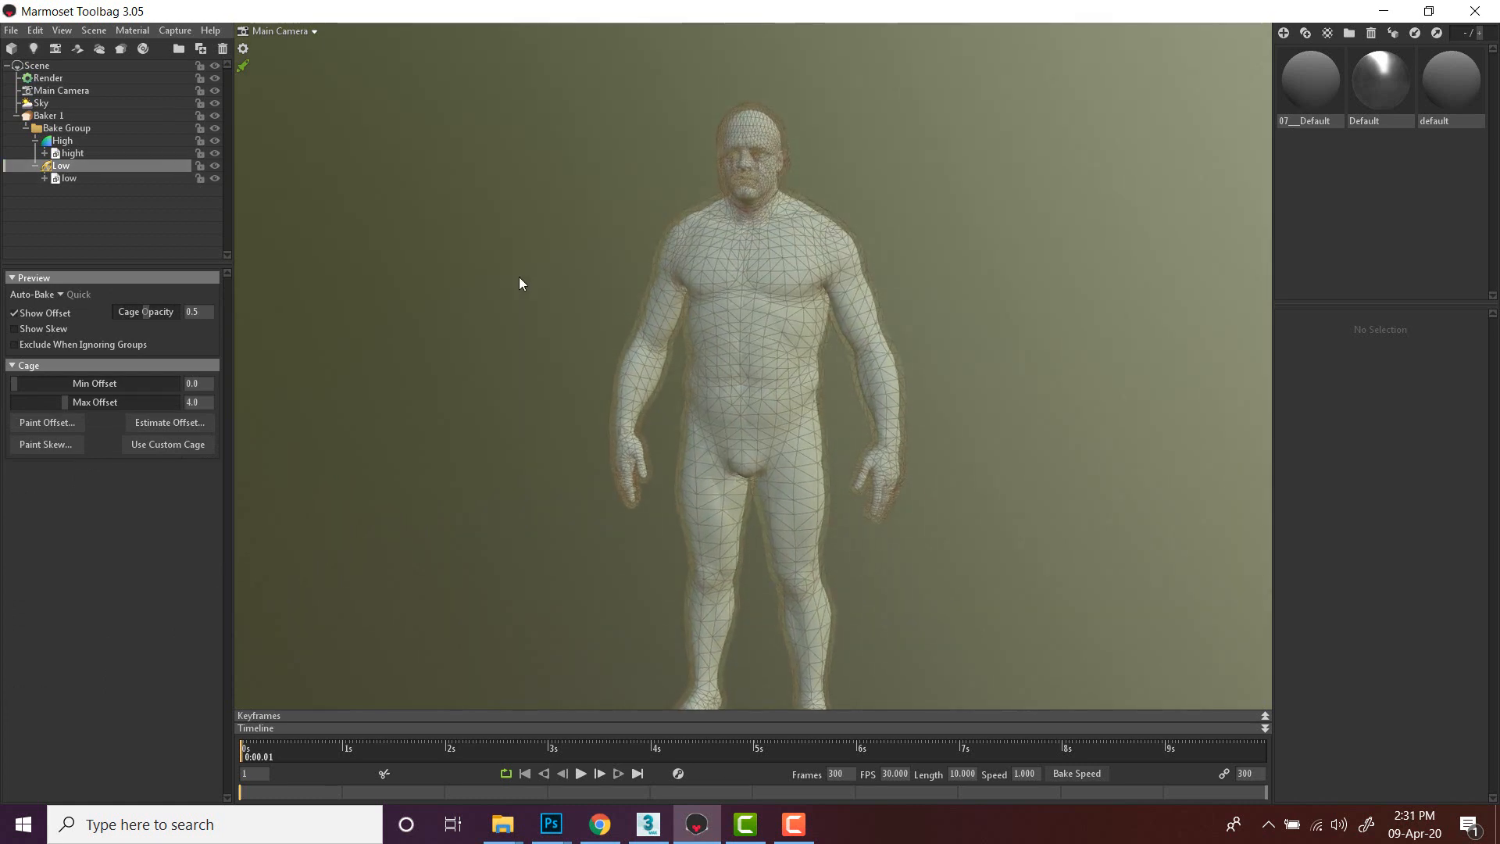
pyautogui.moveTo(451, 359); pyautogui.dragTo(448, 298, button='middle')
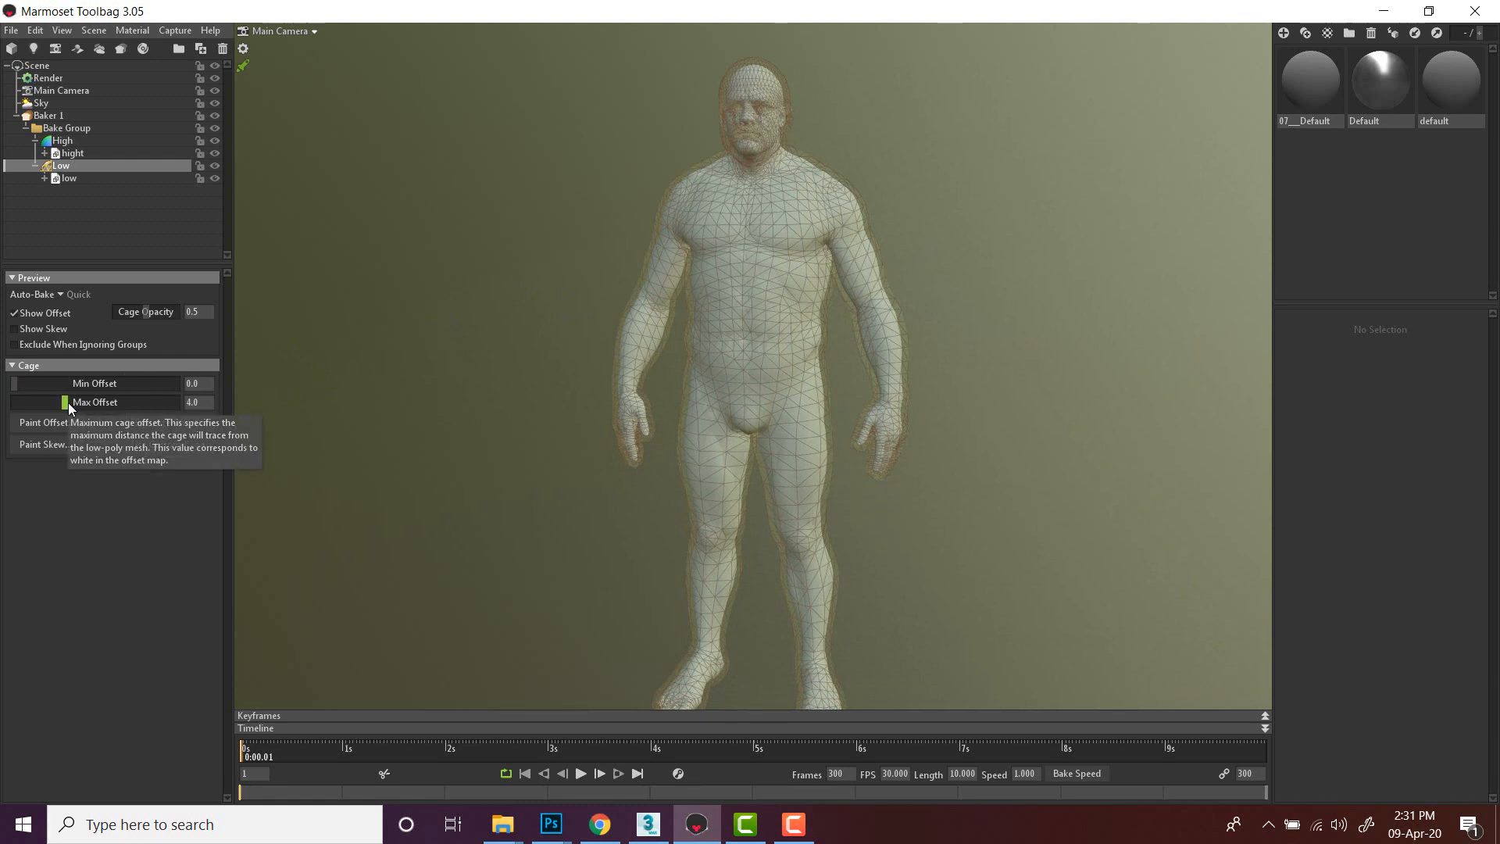
pyautogui.moveTo(69, 406); pyautogui.dragTo(23, 402)
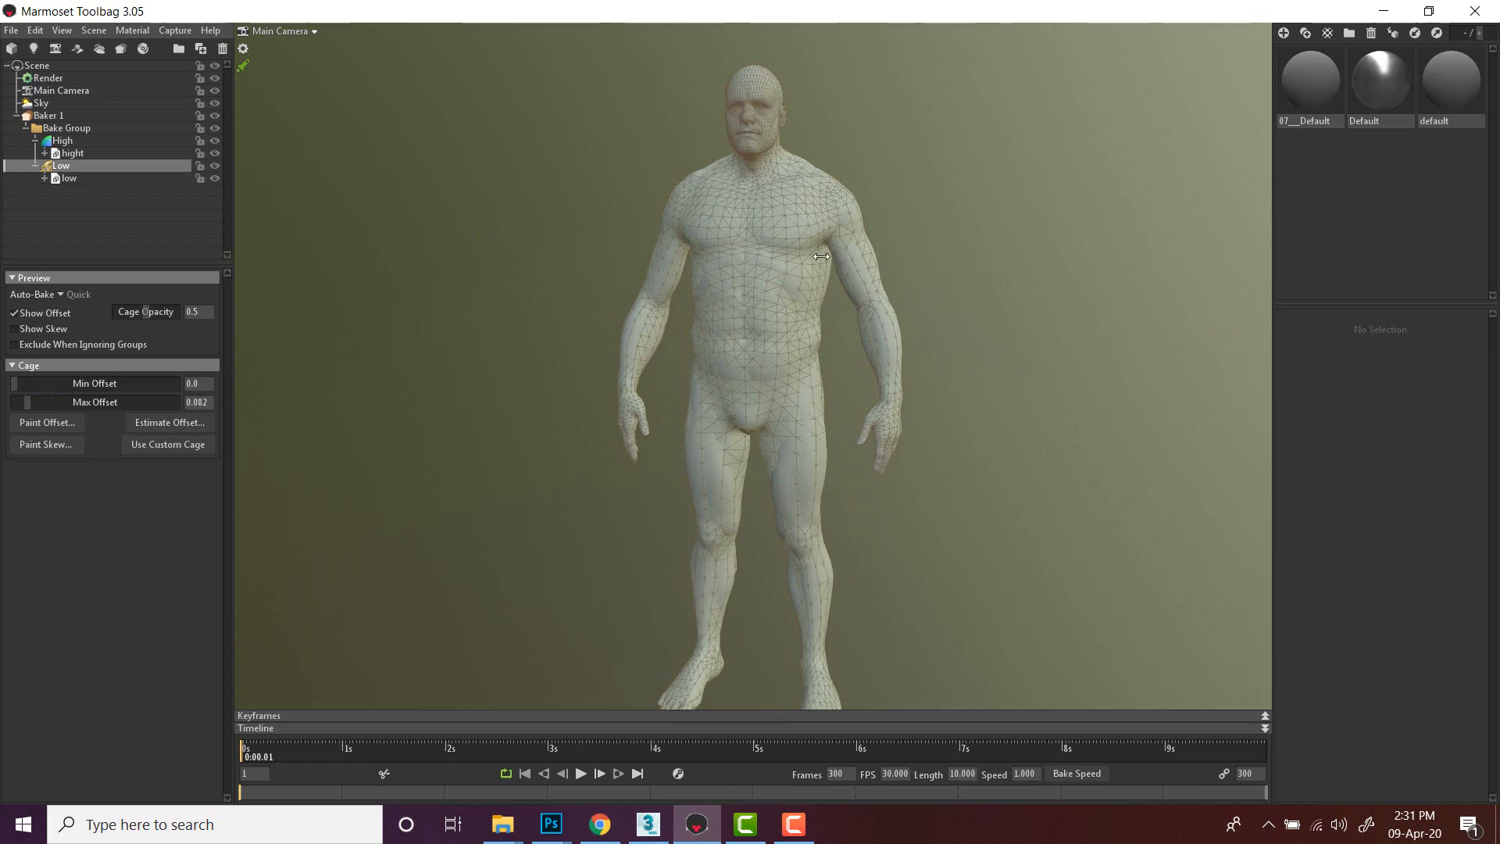
pyautogui.click(938, 234)
pyautogui.moveTo(937, 234); pyautogui.dragTo(1004, 310)
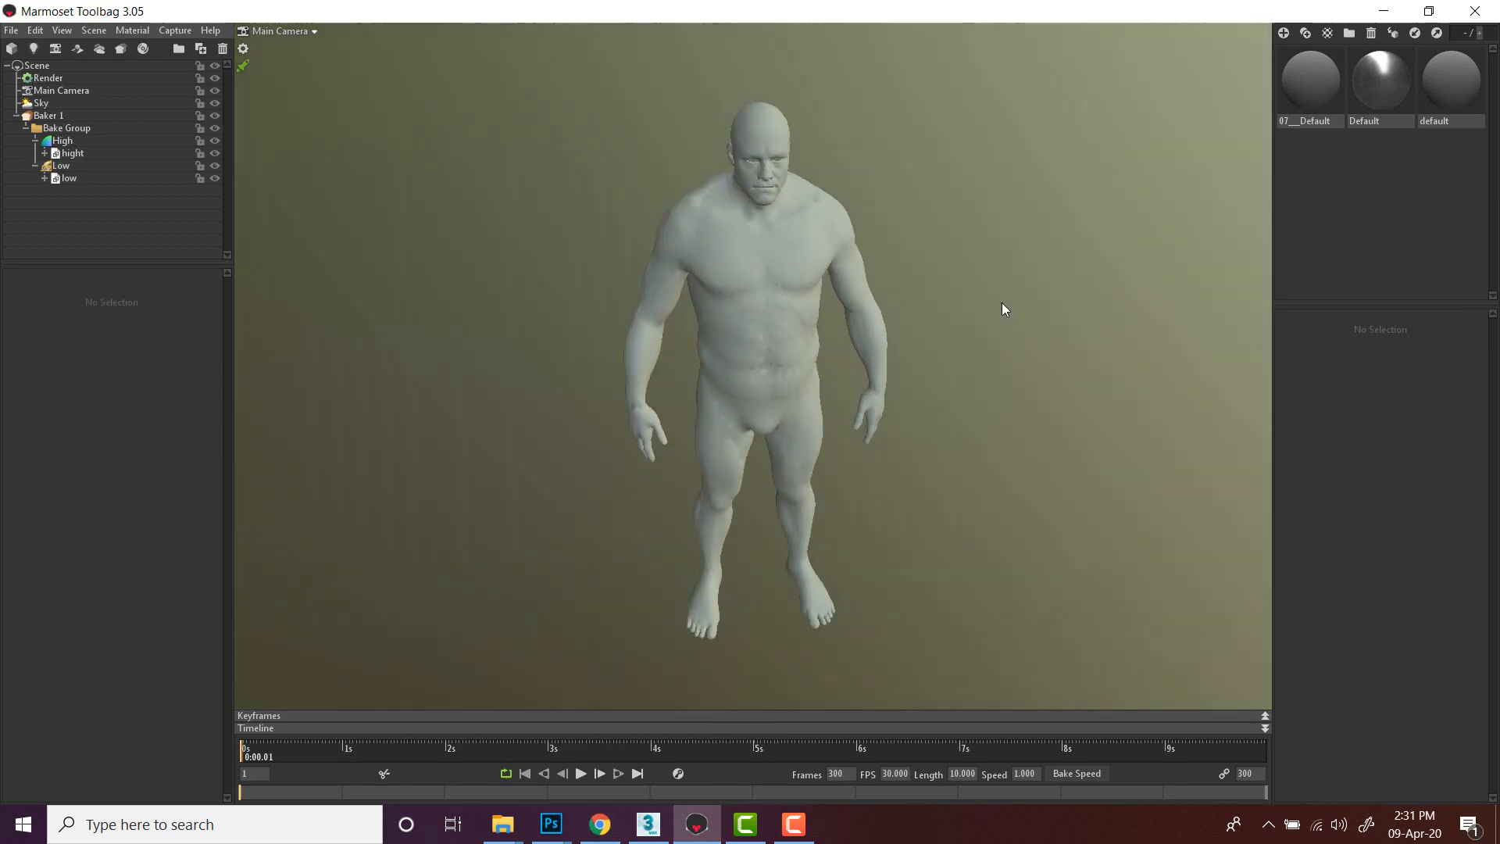
pyautogui.click(56, 166)
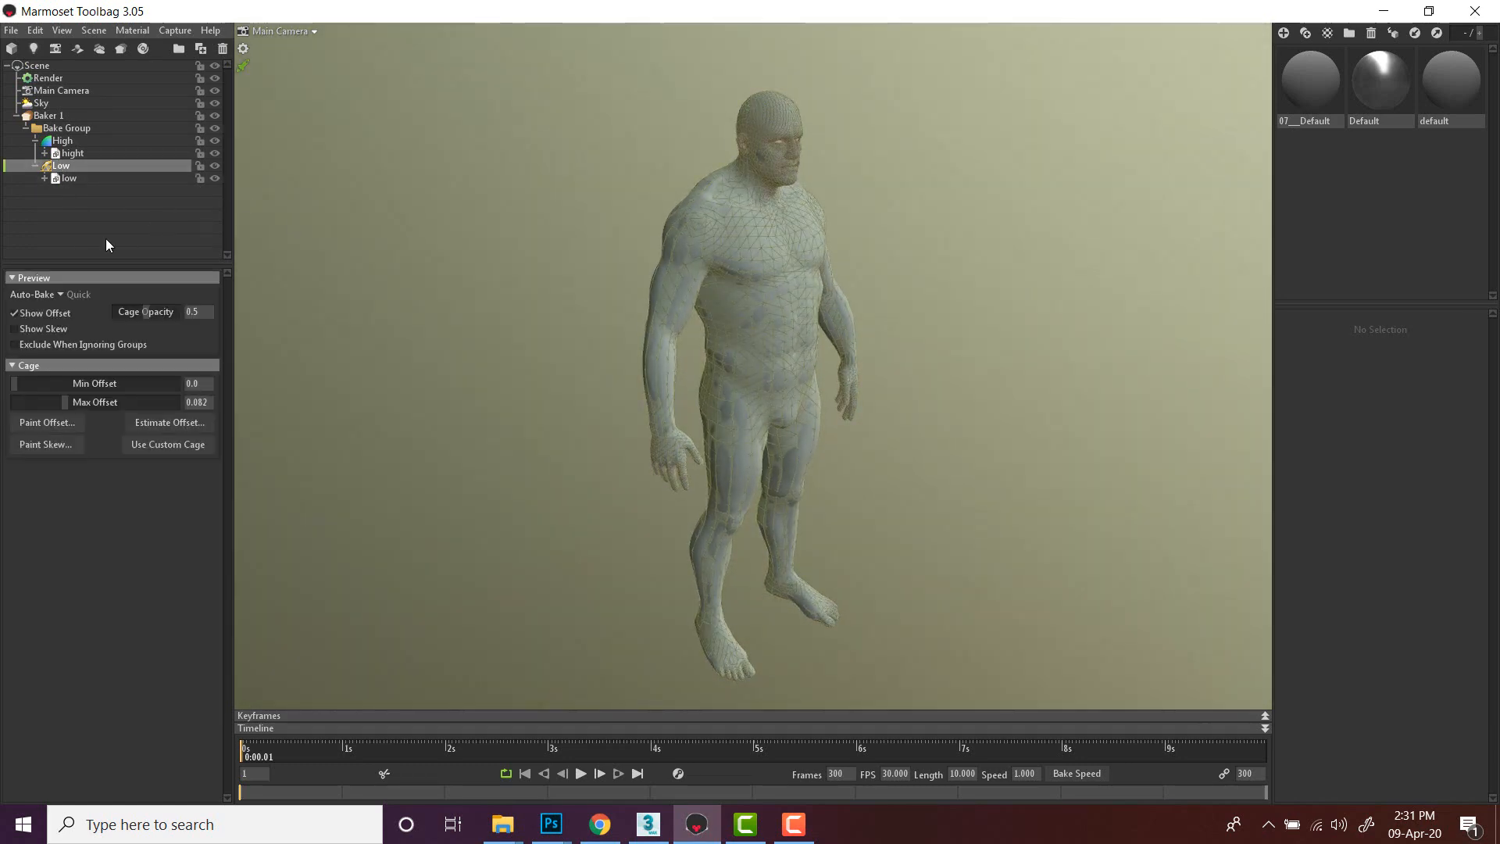
pyautogui.moveTo(65, 401); pyautogui.dragTo(34, 402)
pyautogui.scroll(5, 441, 289)
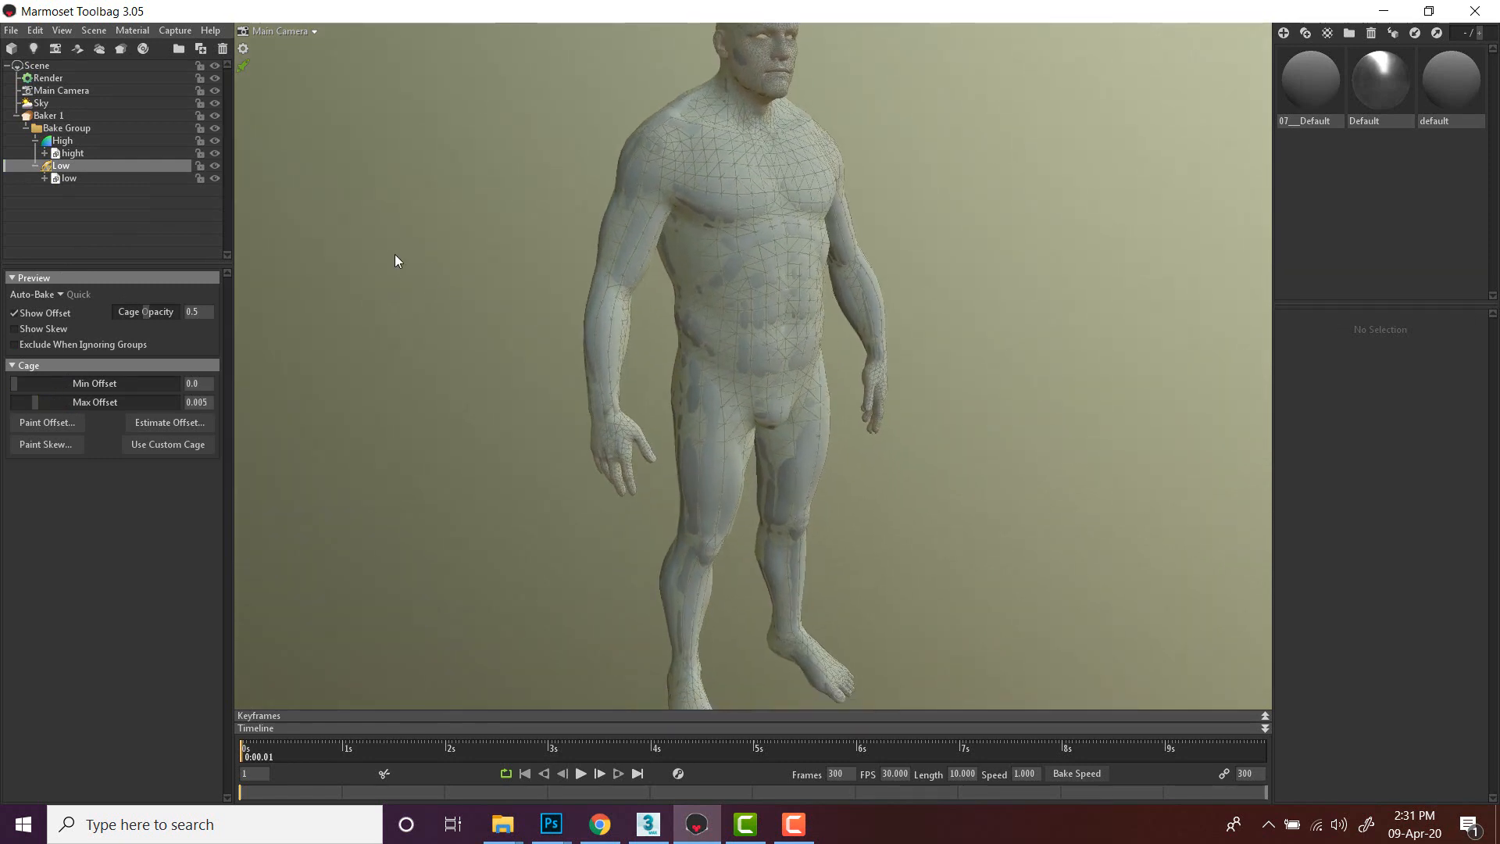
pyautogui.scroll(-3, 395, 261)
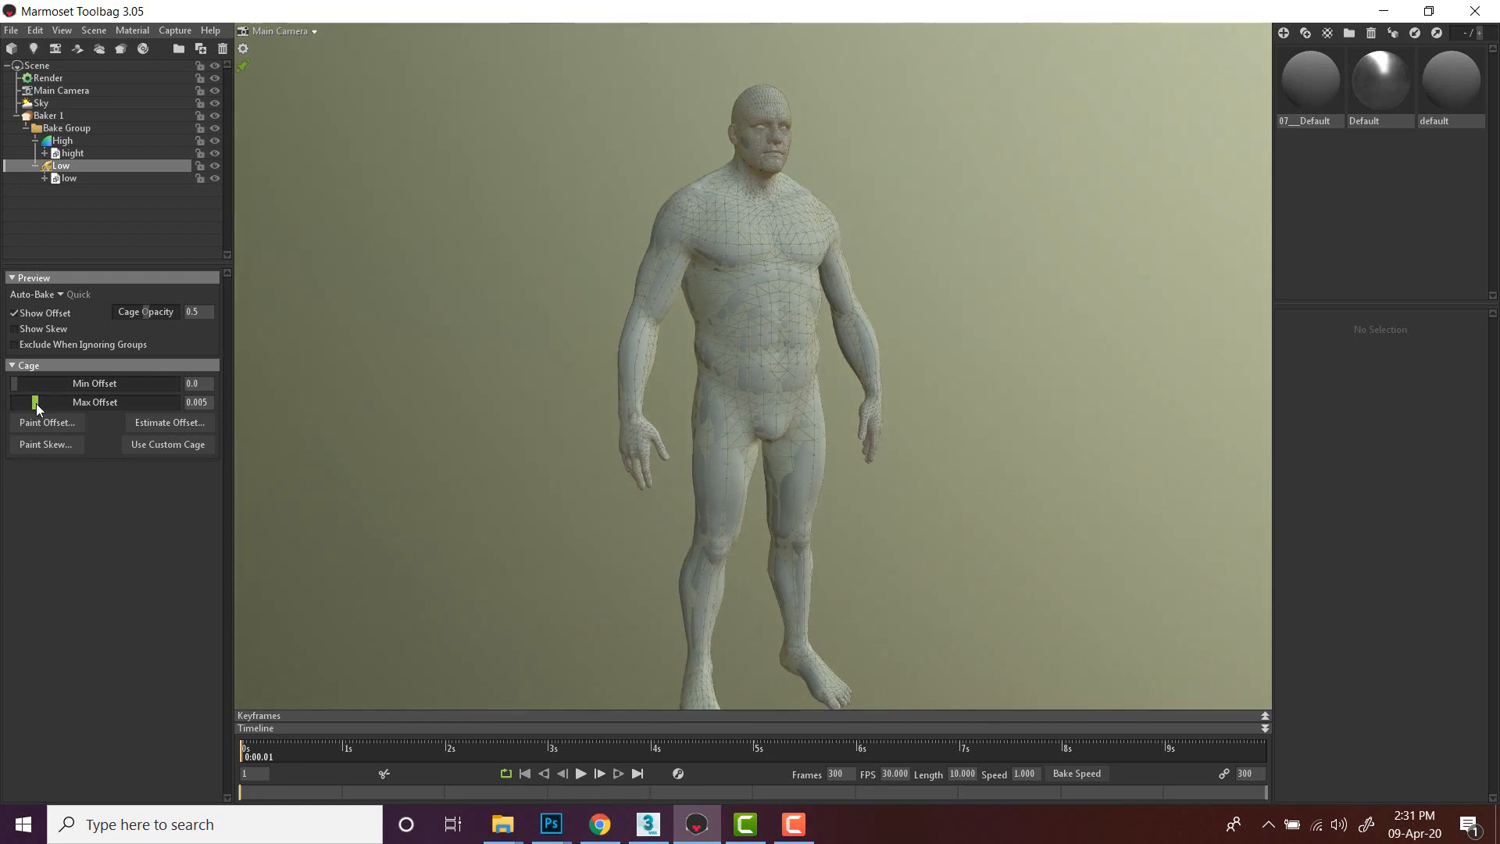
pyautogui.moveTo(34, 401); pyautogui.dragTo(50, 402)
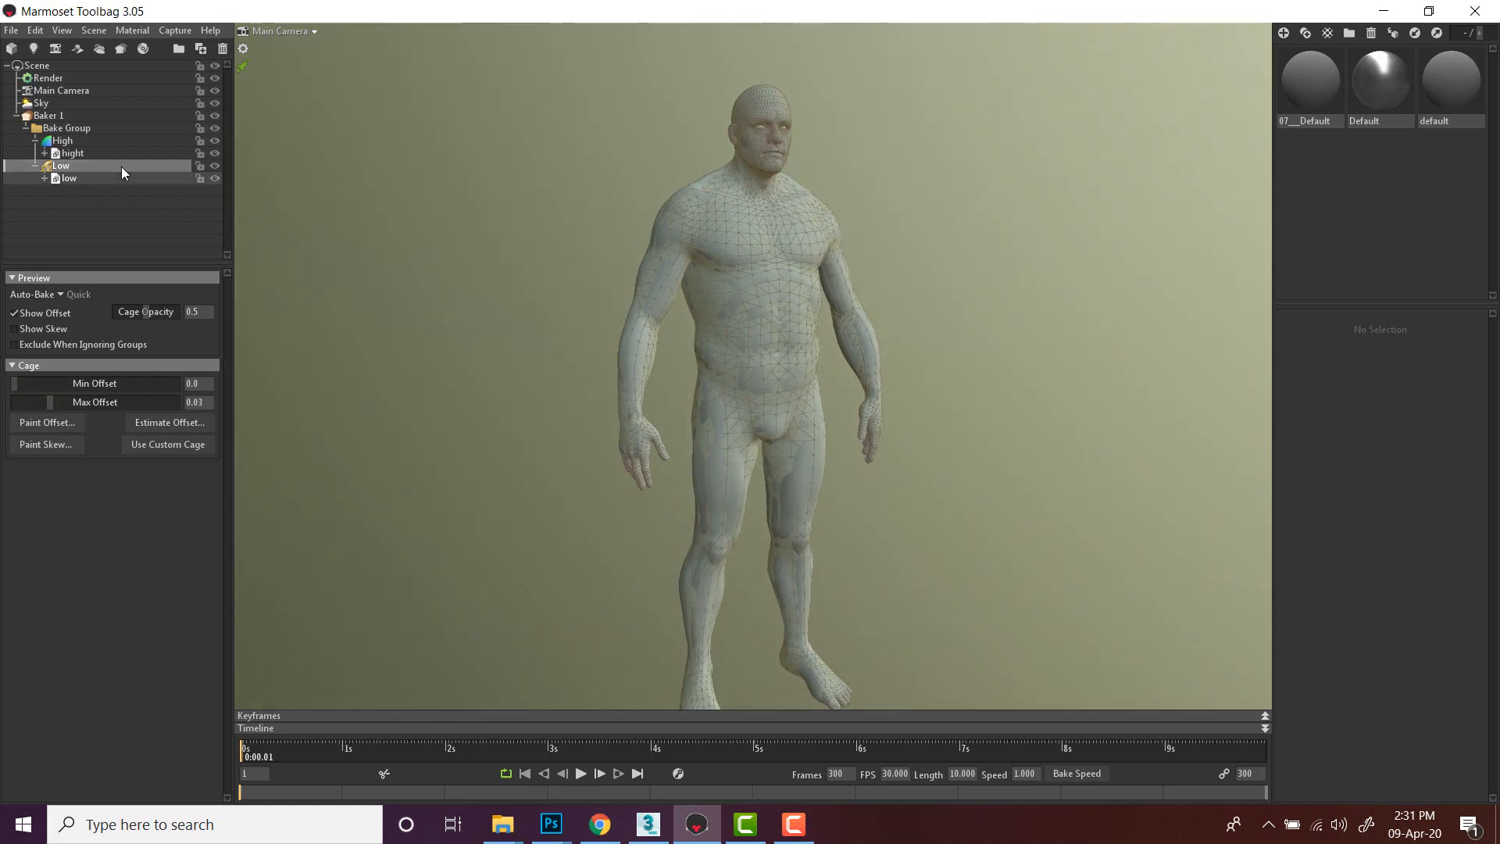
# - Change the sky light to the Grace Cathedral preset
pyautogui.click(44, 104)
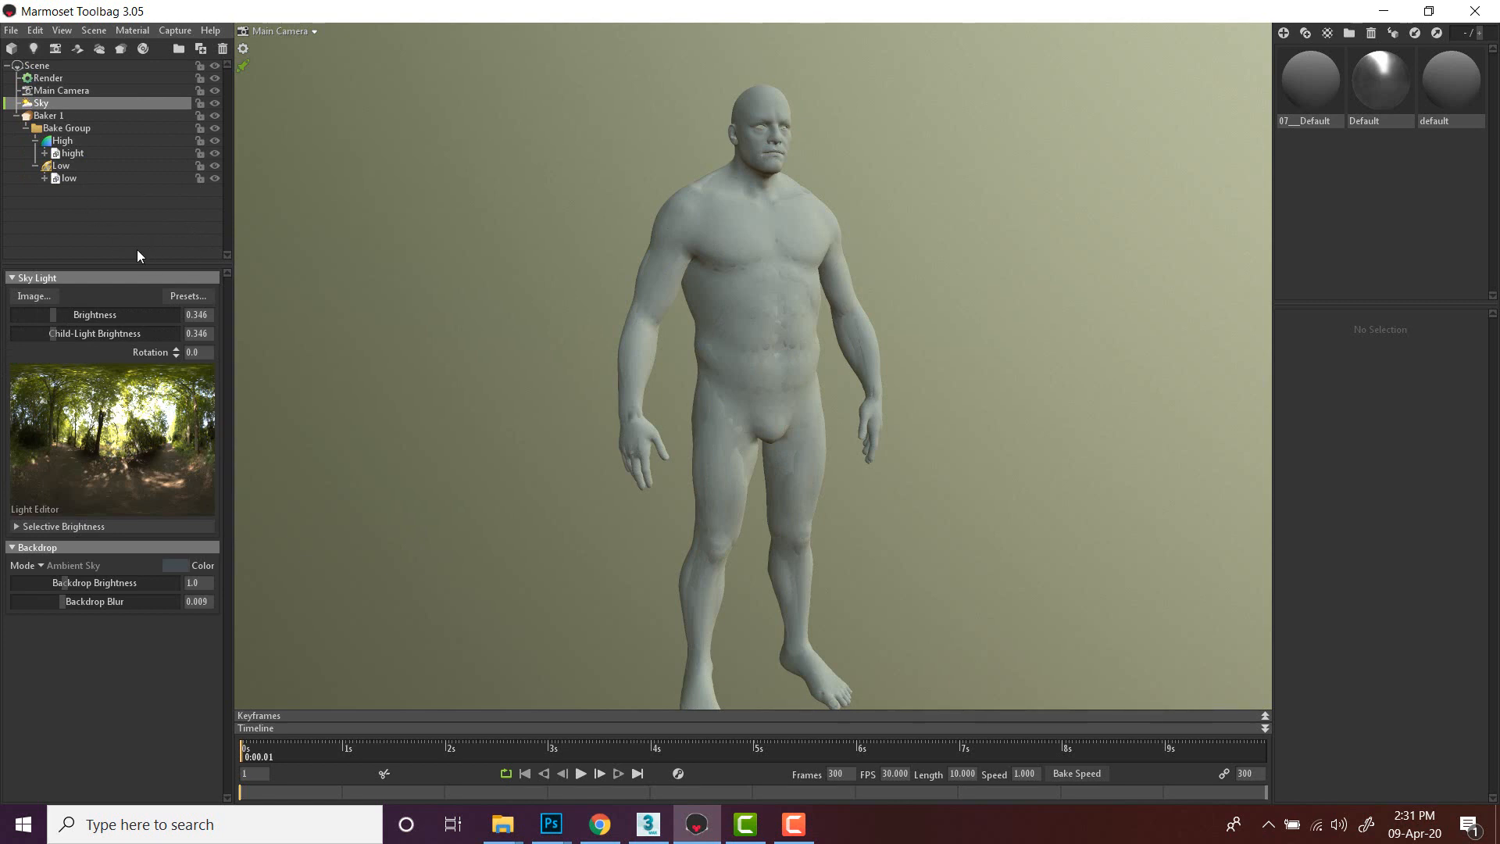
pyautogui.click(188, 297)
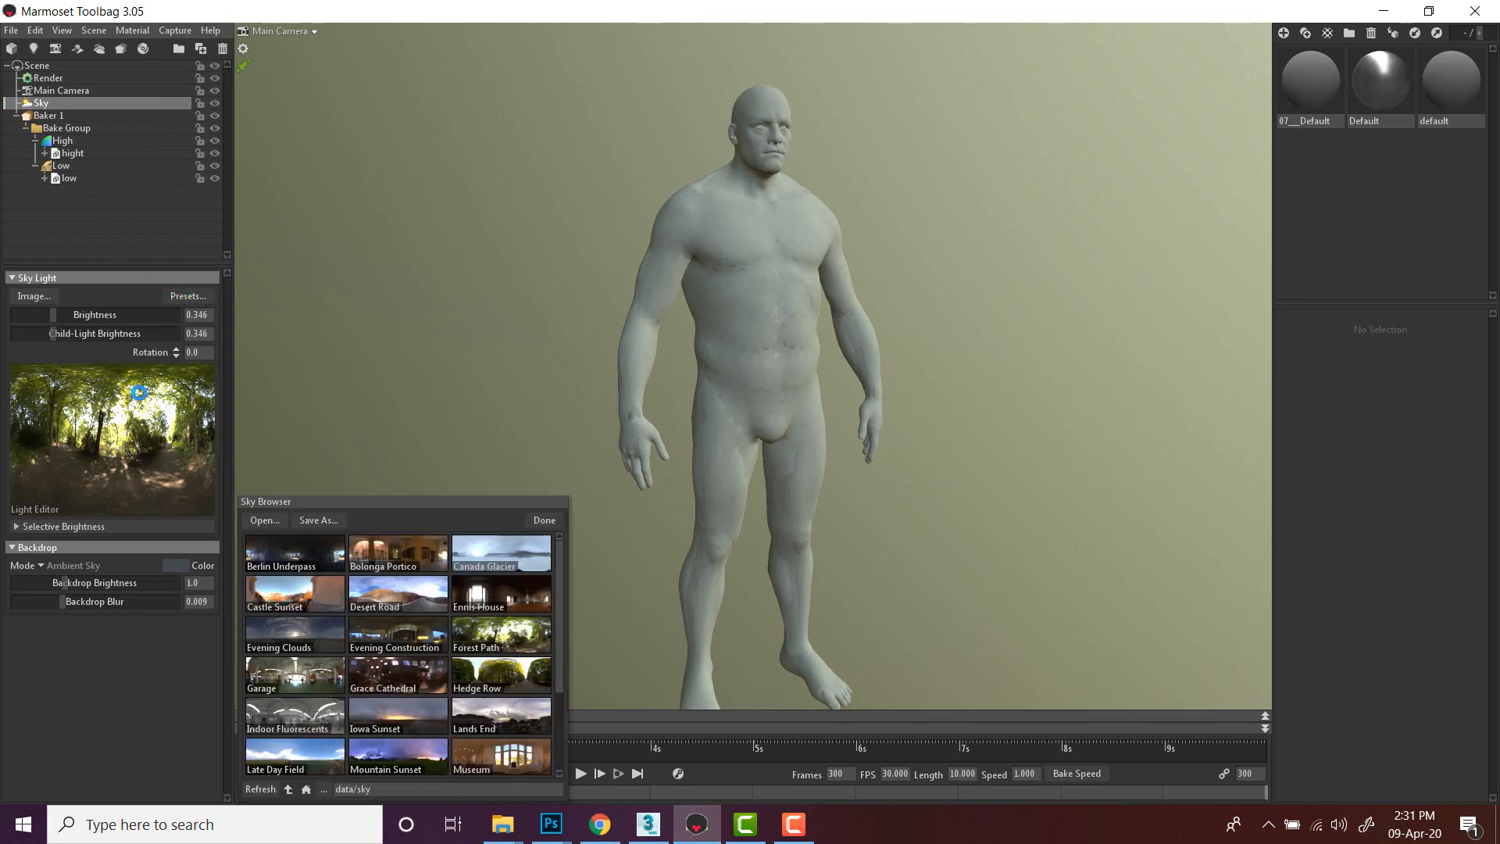
pyautogui.click(411, 667)
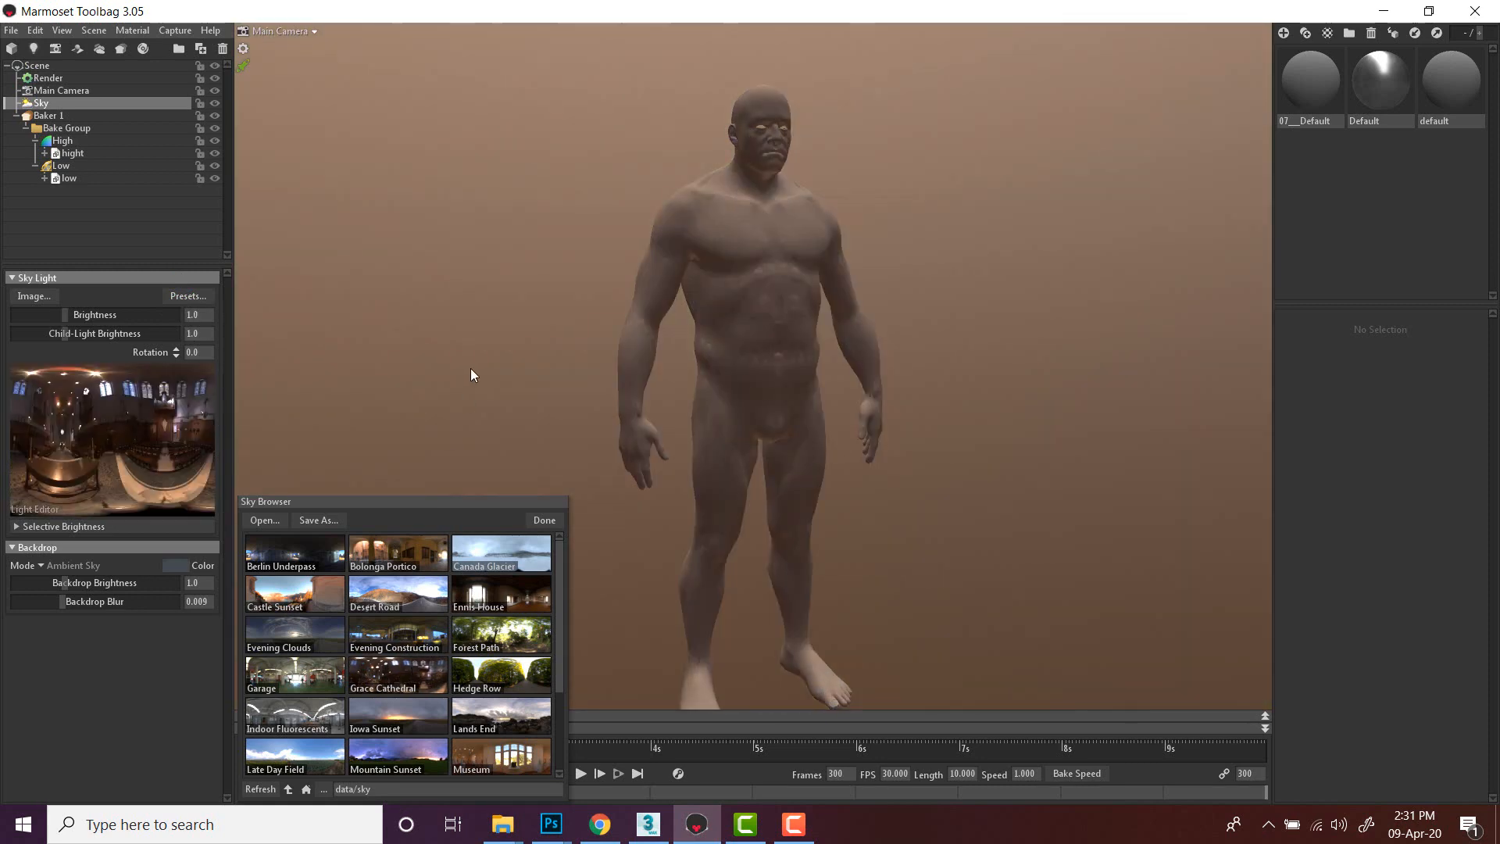
pyautogui.click(542, 521)
# - Raise the Low group's cage Max Offset to 0.98
pyautogui.click(60, 166)
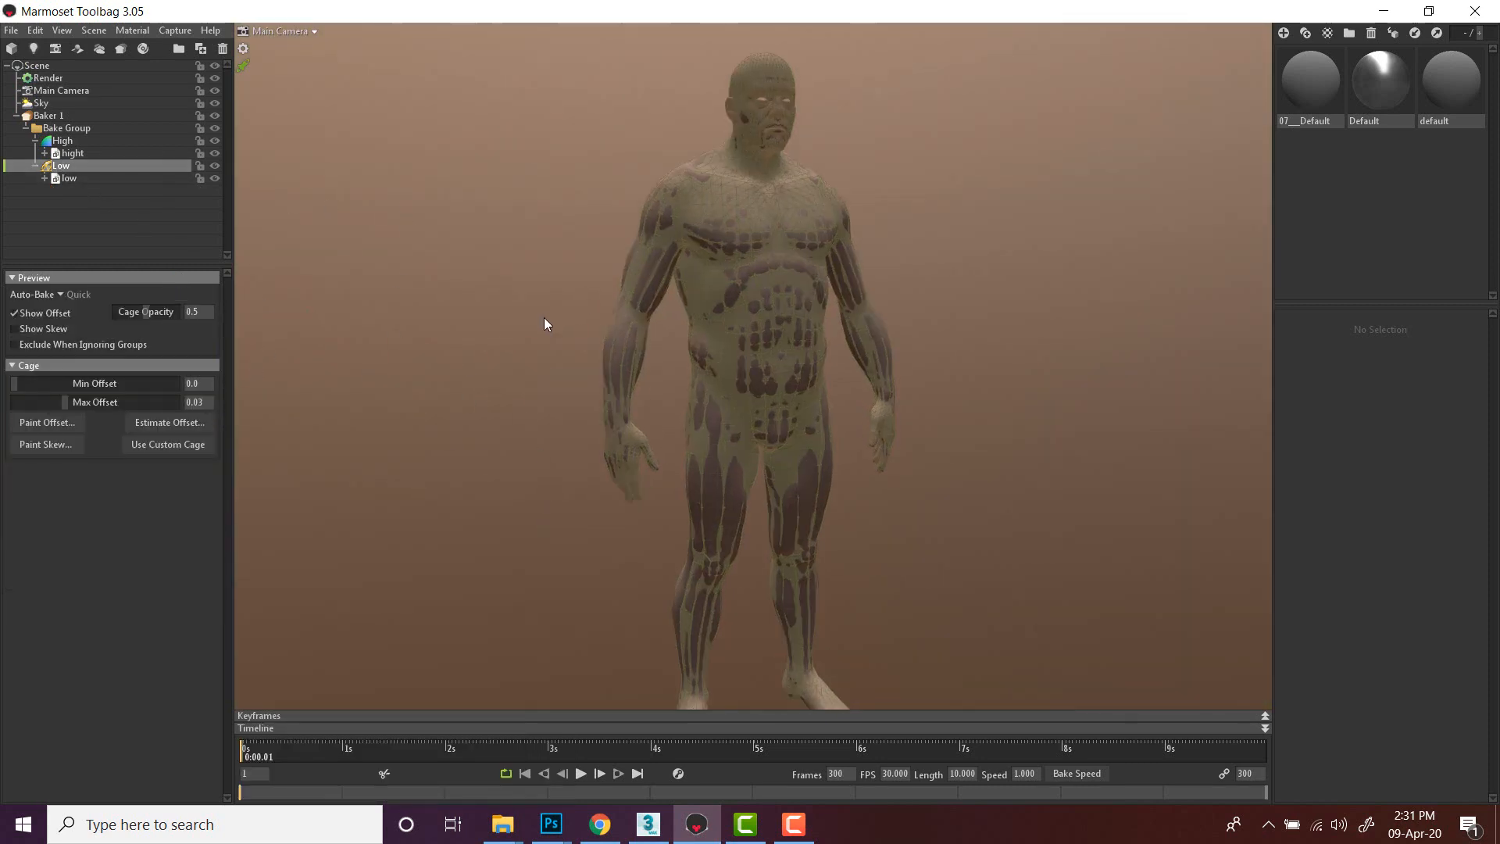
pyautogui.scroll(5, 543, 317)
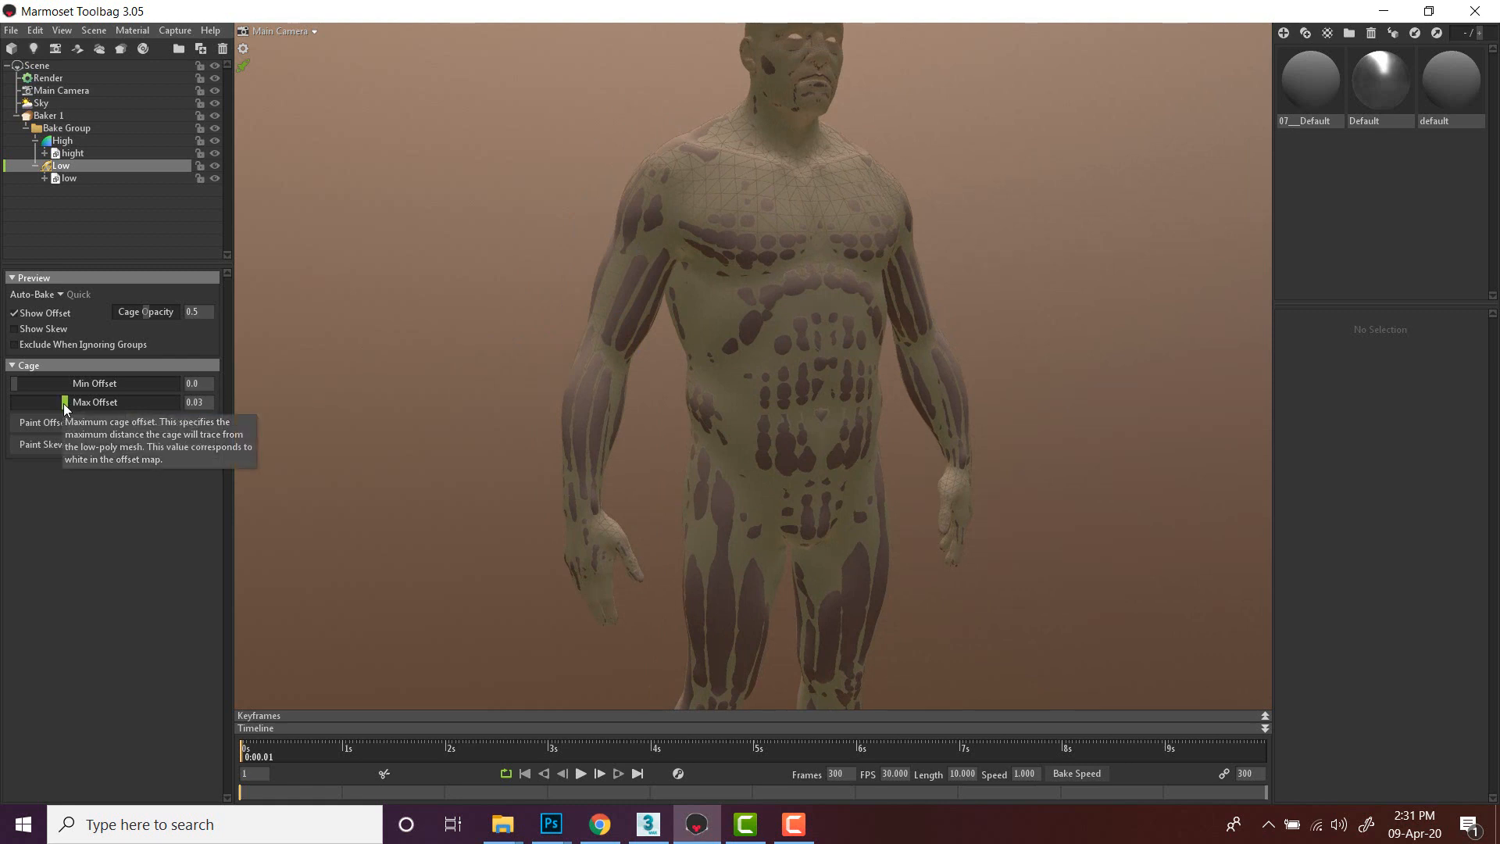
pyautogui.moveTo(64, 403); pyautogui.dragTo(317, 405)
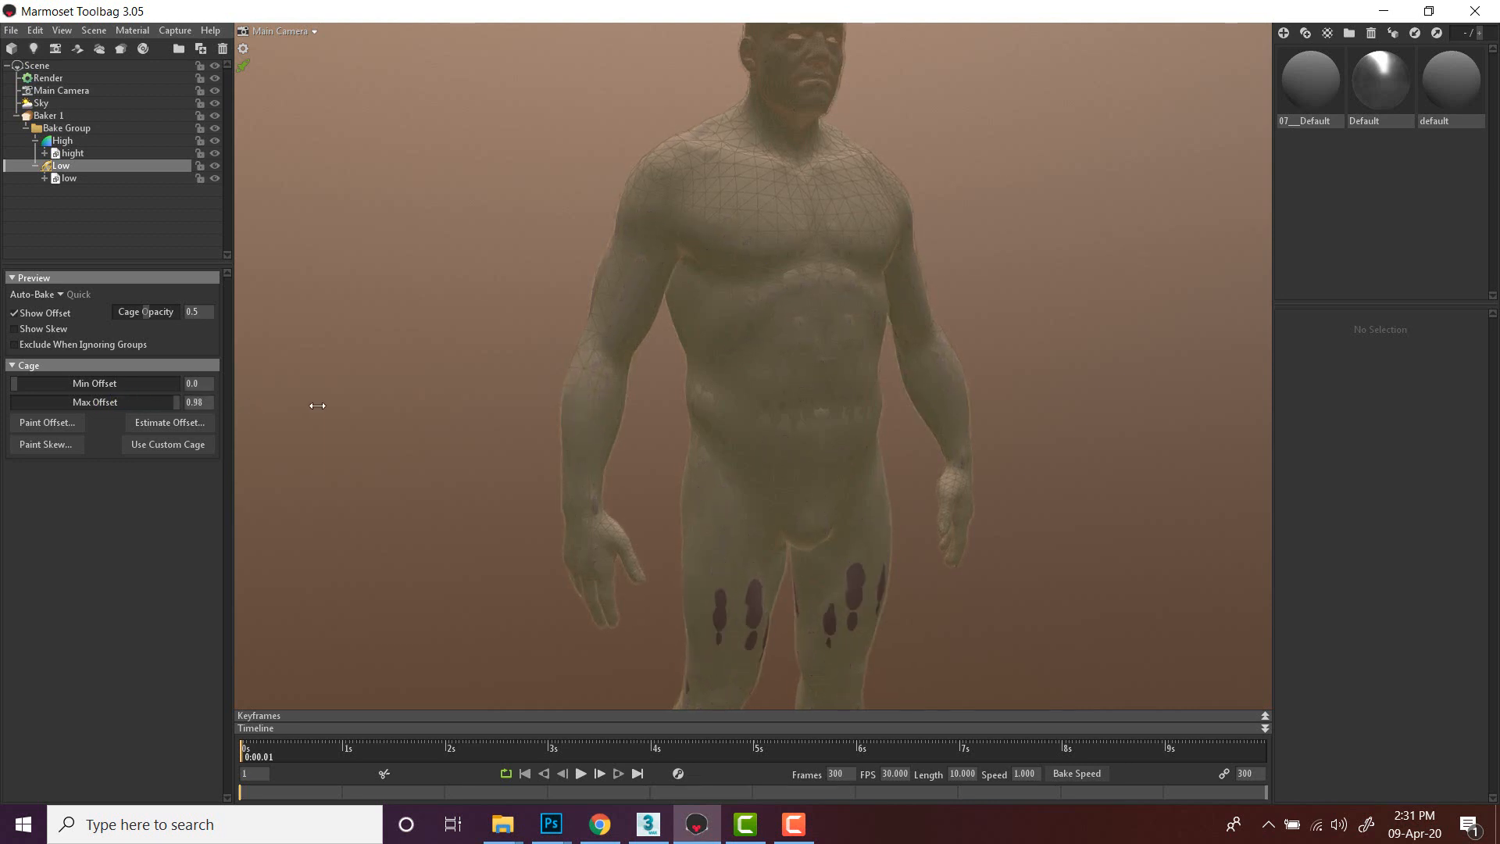
pyautogui.moveTo(175, 406)
pyautogui.mouseDown()
pyautogui.moveTo(54, 404)
pyautogui.moveTo(170, 403)
pyautogui.mouseUp()
pyautogui.moveTo(406, 323); pyautogui.dragTo(330, 328)
pyautogui.moveTo(161, 406); pyautogui.dragTo(559, 287)
pyautogui.scroll(2, 728, 508)
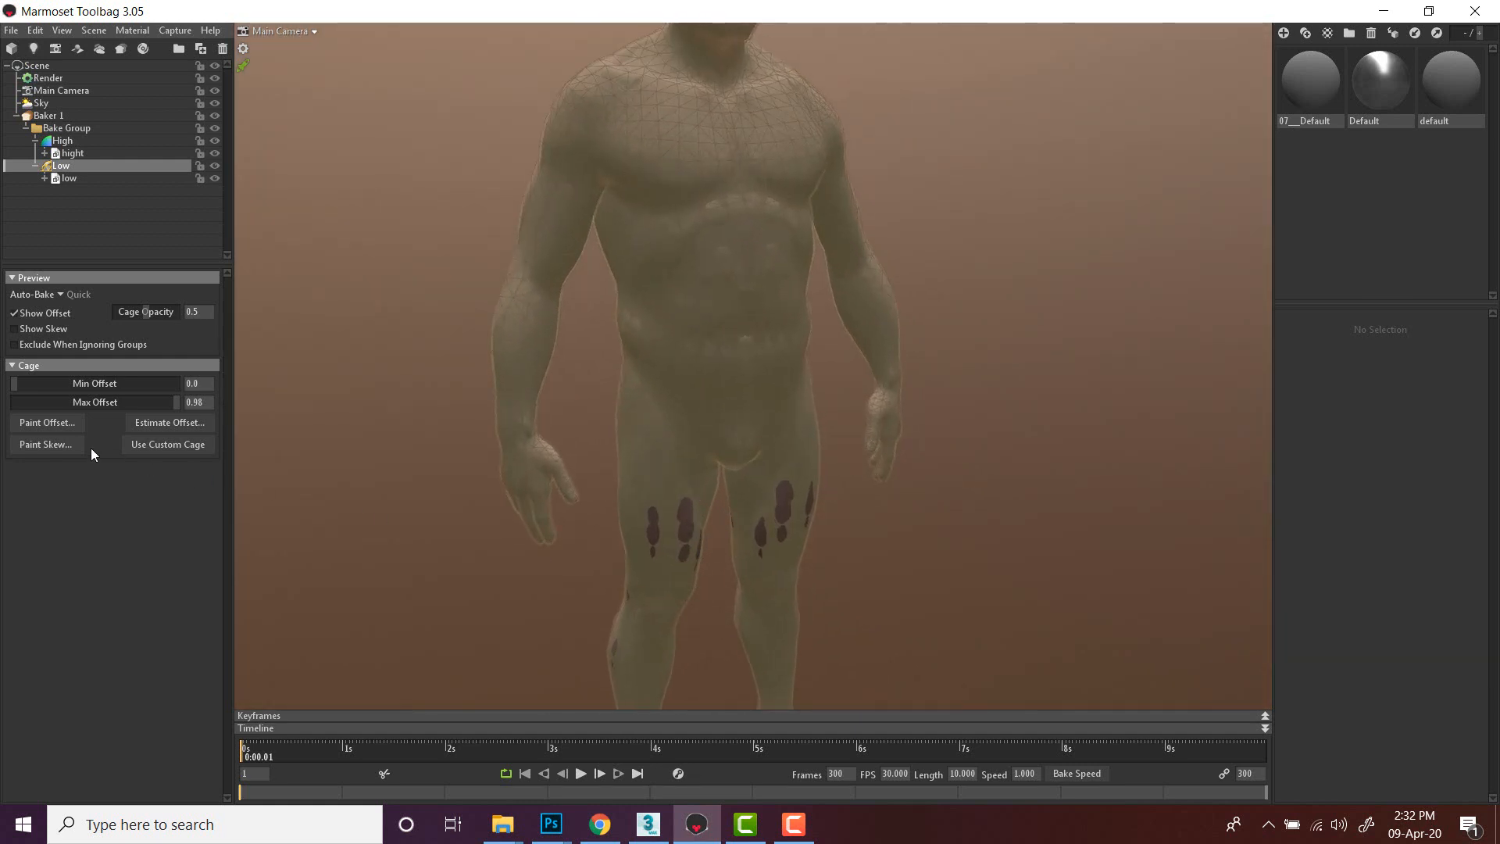
# - Open the offset painter and paint over the dark cage patches on the front of both thighs
pyautogui.click(53, 444)
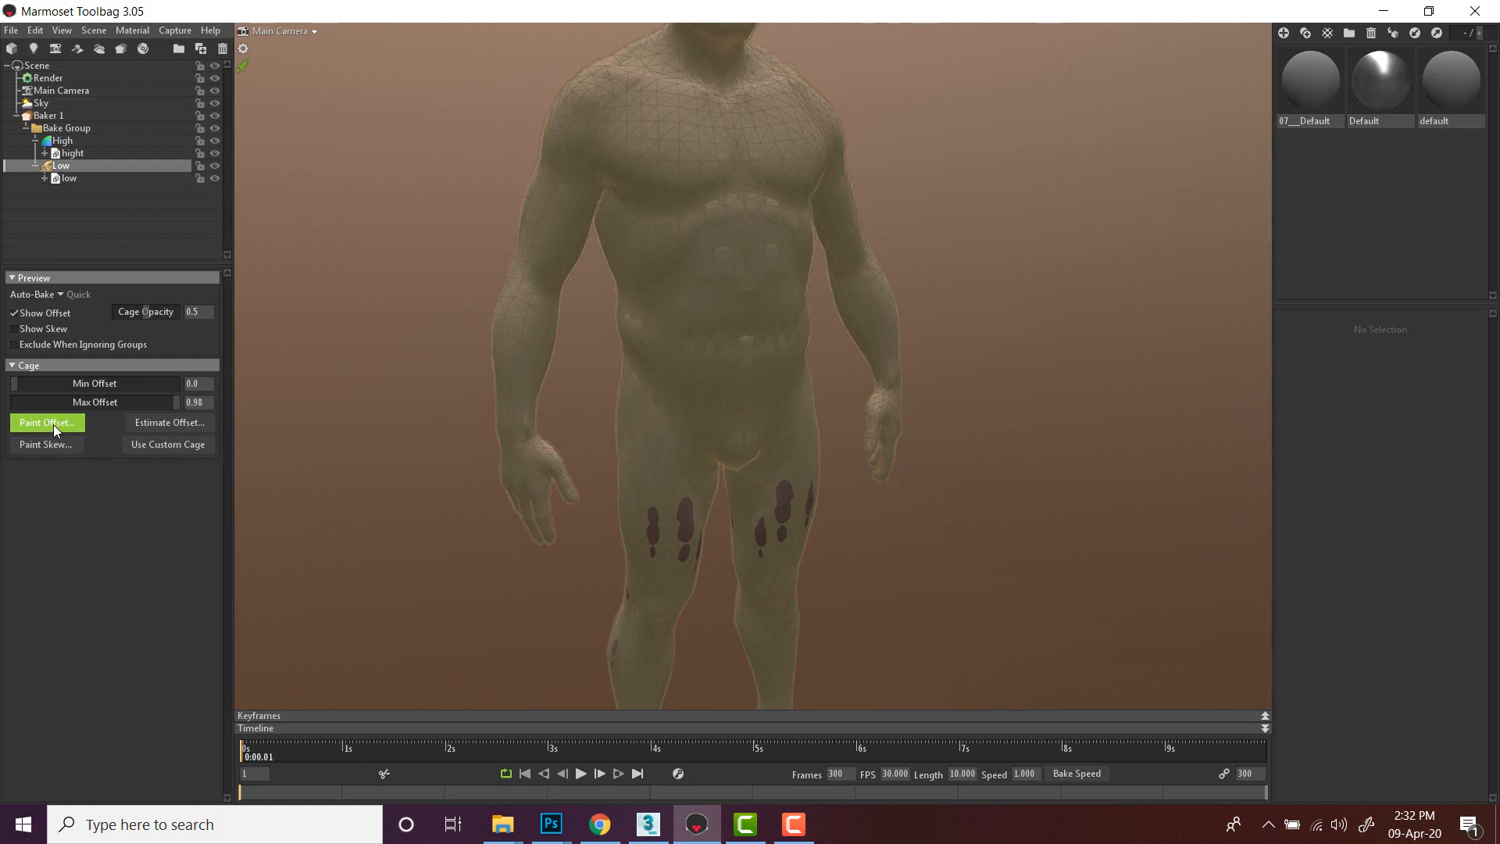
pyautogui.click(53, 424)
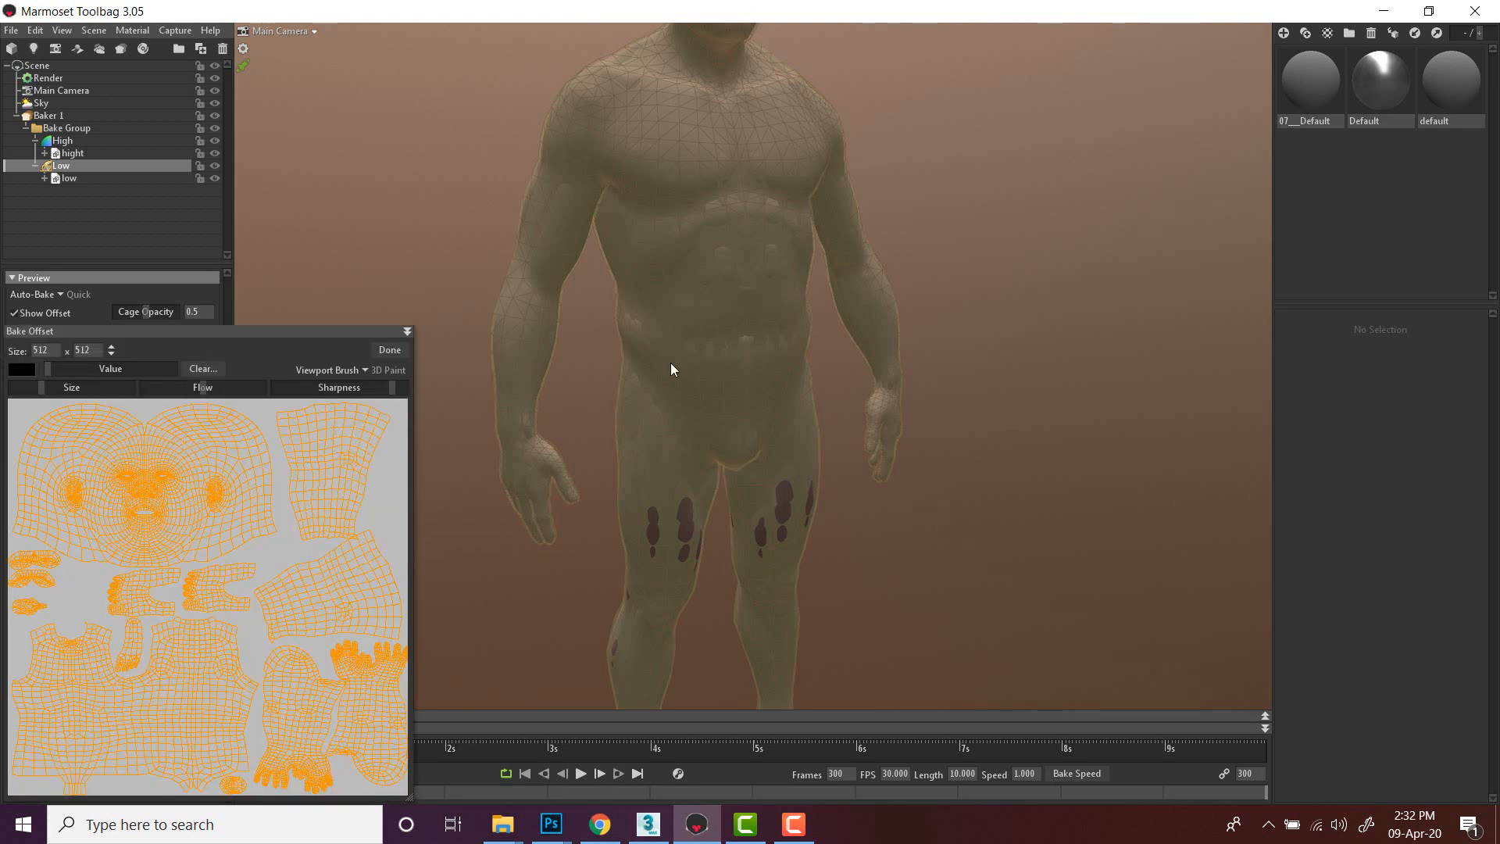
pyautogui.moveTo(706, 419); pyautogui.dragTo(770, 334, button='middle')
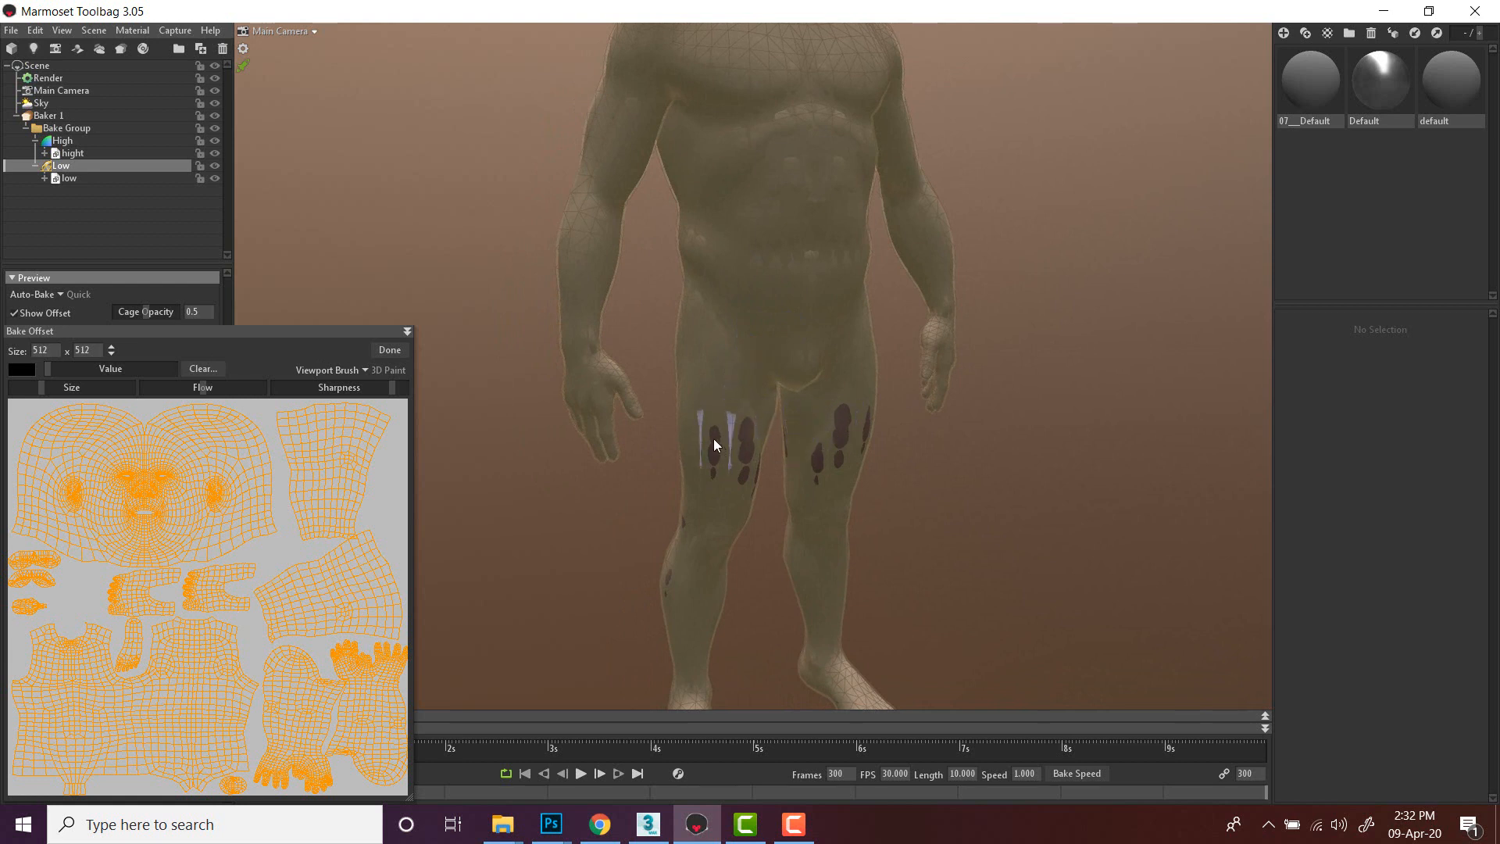
pyautogui.moveTo(713, 442)
pyautogui.mouseDown()
pyautogui.moveTo(711, 457)
pyautogui.moveTo(746, 443)
pyautogui.moveTo(743, 477)
pyautogui.mouseUp()
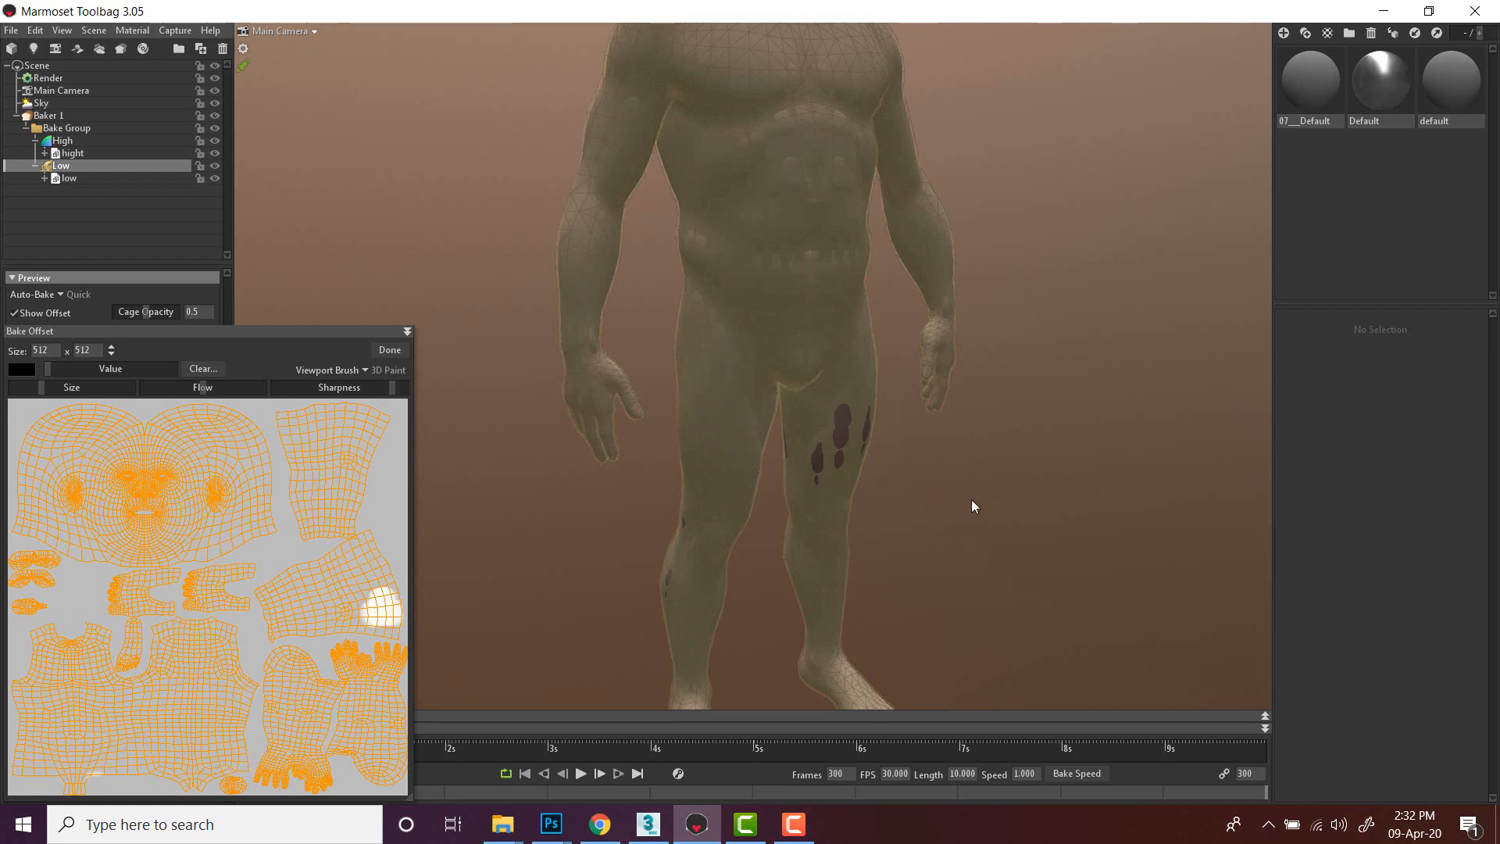
pyautogui.keyDown('alt'); pyautogui.moveTo(972, 499); pyautogui.dragTo(879, 492); pyautogui.keyUp('alt')
pyautogui.moveTo(829, 432); pyautogui.dragTo(824, 493)
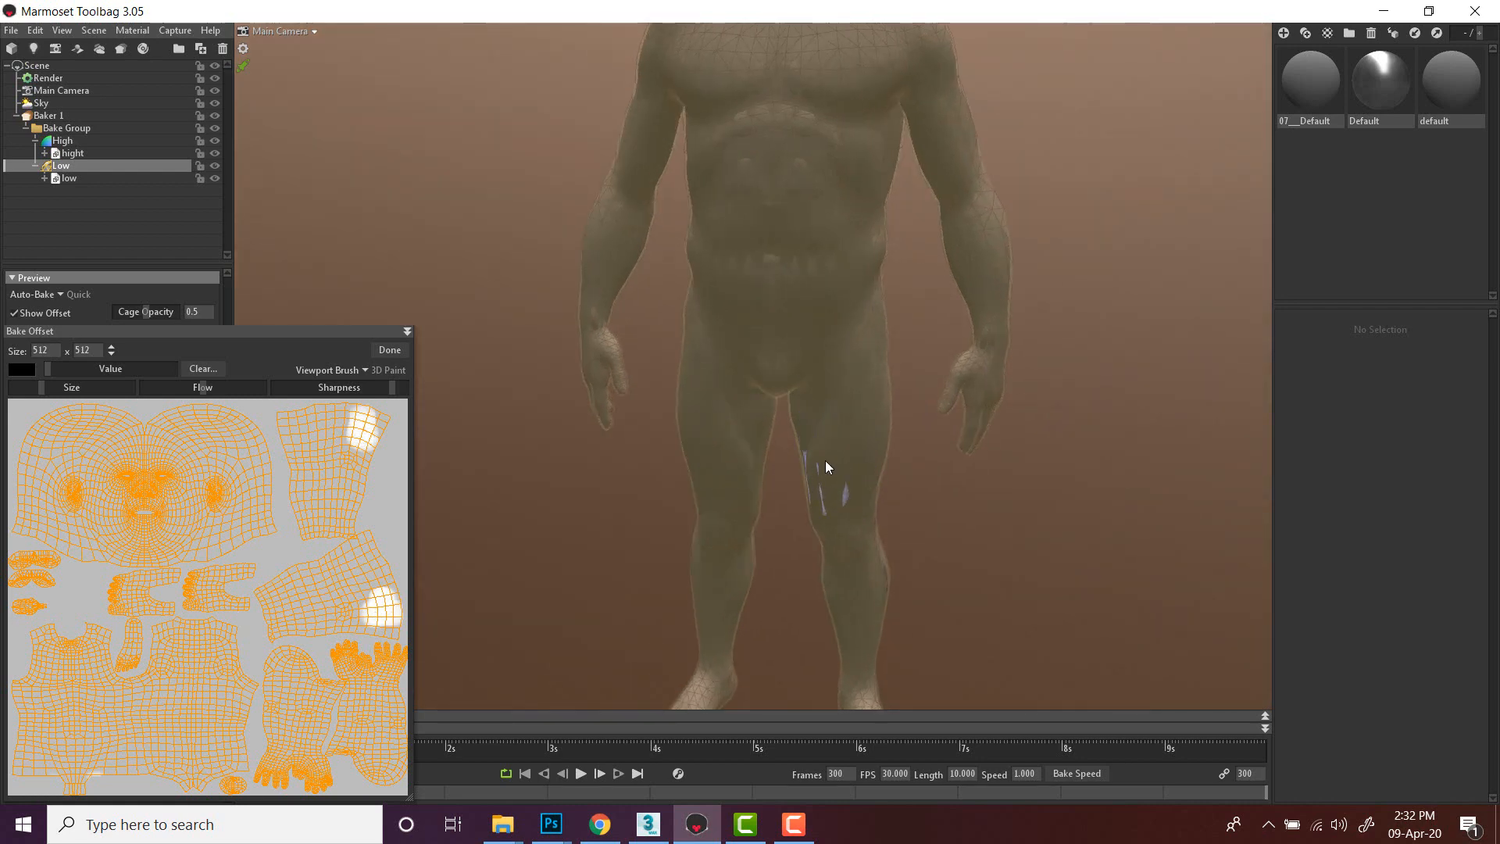
# - Paint offset over the remaining dark patches on the arms and the back of the legs
pyautogui.moveTo(1029, 522)
pyautogui.keyDown('alt'); pyautogui.mouseDown()
pyautogui.moveTo(747, 517)
pyautogui.moveTo(912, 509)
pyautogui.moveTo(914, 492)
pyautogui.mouseUp(); pyautogui.keyUp('alt')
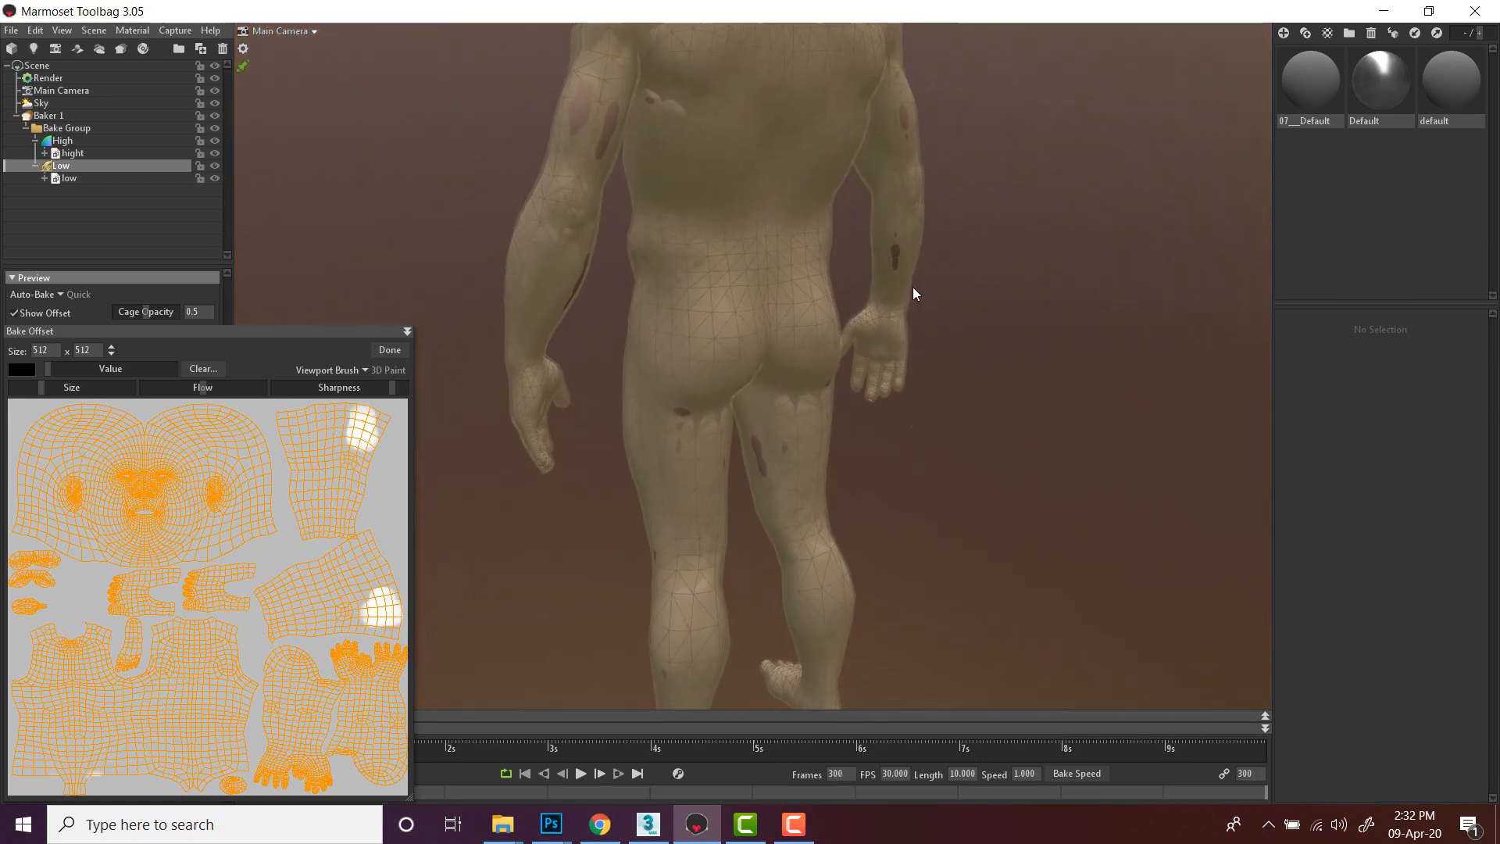
pyautogui.moveTo(895, 227); pyautogui.dragTo(891, 244)
pyautogui.keyDown('alt'); pyautogui.moveTo(949, 246); pyautogui.dragTo(963, 364, button='middle'); pyautogui.keyUp('alt')
pyautogui.keyDown('alt'); pyautogui.moveTo(963, 363); pyautogui.dragTo(870, 317); pyautogui.keyUp('alt')
pyautogui.moveTo(873, 242)
pyautogui.mouseDown()
pyautogui.moveTo(901, 254)
pyautogui.moveTo(820, 244)
pyautogui.mouseUp()
pyautogui.moveTo(624, 261)
pyautogui.mouseDown()
pyautogui.moveTo(536, 261)
pyautogui.moveTo(506, 225)
pyautogui.moveTo(541, 387)
pyautogui.moveTo(554, 381)
pyautogui.mouseUp()
pyautogui.keyDown('alt'); pyautogui.moveTo(1164, 496); pyautogui.dragTo(1152, 414, button='middle'); pyautogui.keyUp('alt')
pyautogui.moveTo(800, 424); pyautogui.dragTo(790, 449)
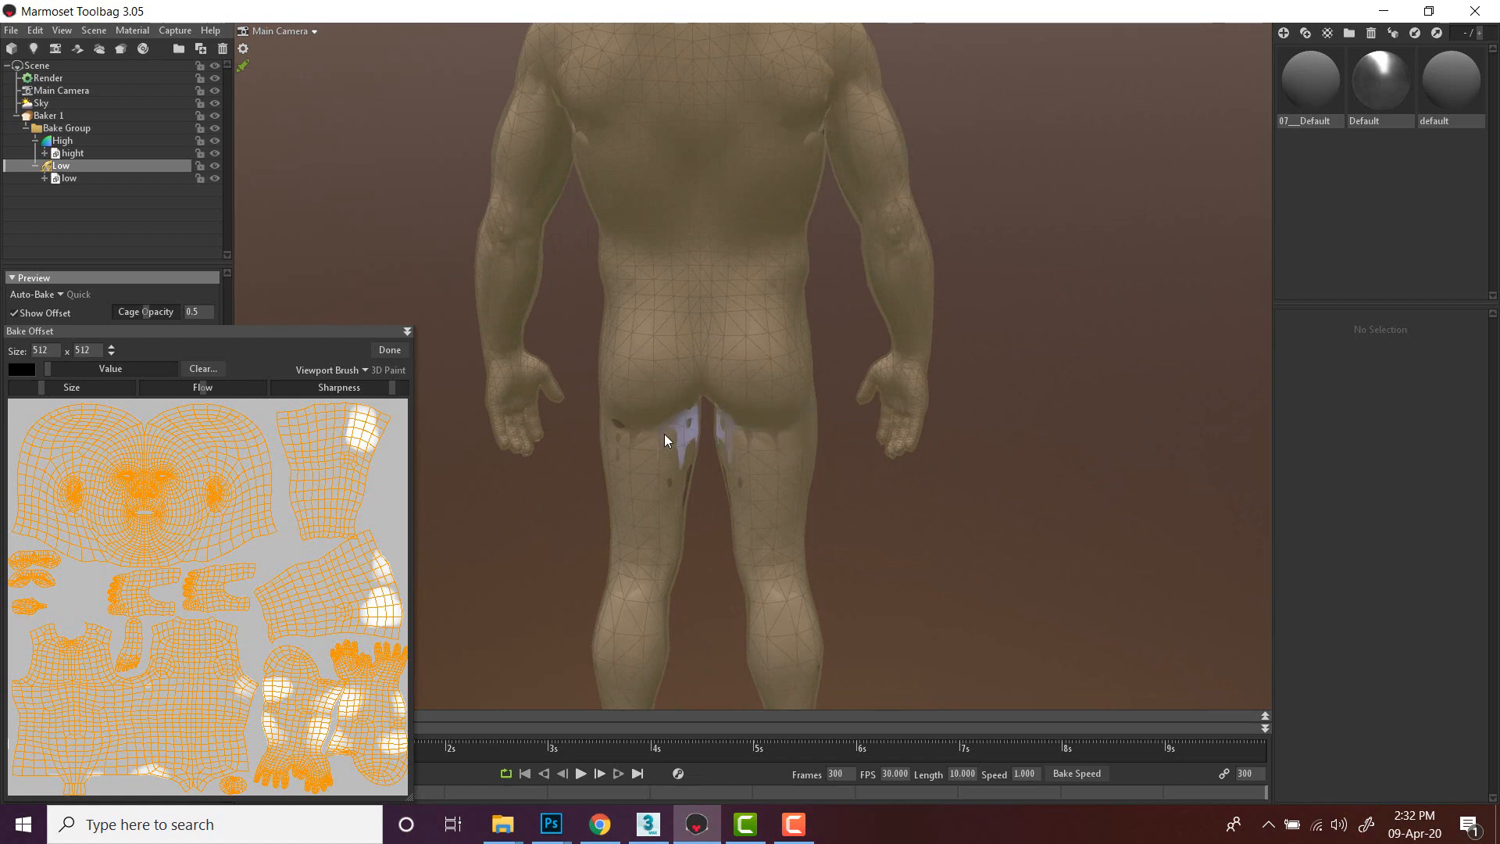
pyautogui.moveTo(625, 428); pyautogui.dragTo(635, 443)
pyautogui.click(673, 488)
pyautogui.keyDown('alt'); pyautogui.moveTo(963, 613); pyautogui.dragTo(972, 458, button='middle'); pyautogui.keyUp('alt')
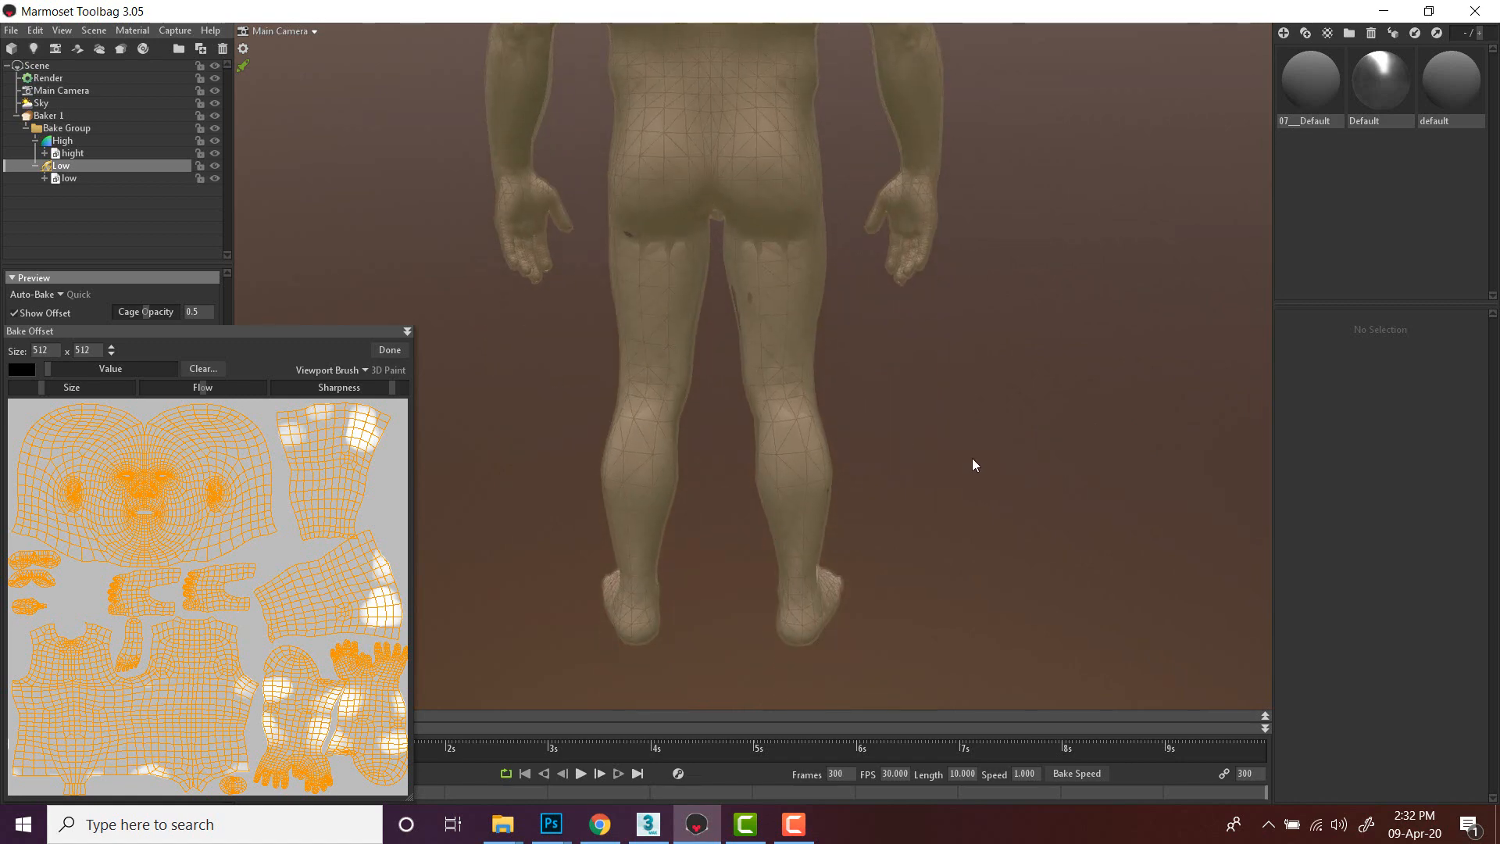
# - Paint offset over the remaining dark spots on the calves and thighs, close the offset painter and select Baker 1
pyautogui.keyDown('alt'); pyautogui.moveTo(976, 458); pyautogui.dragTo(730, 473); pyautogui.keyUp('alt')
pyautogui.moveTo(725, 486)
pyautogui.mouseDown()
pyautogui.moveTo(739, 431)
pyautogui.moveTo(709, 453)
pyautogui.moveTo(720, 496)
pyautogui.mouseUp()
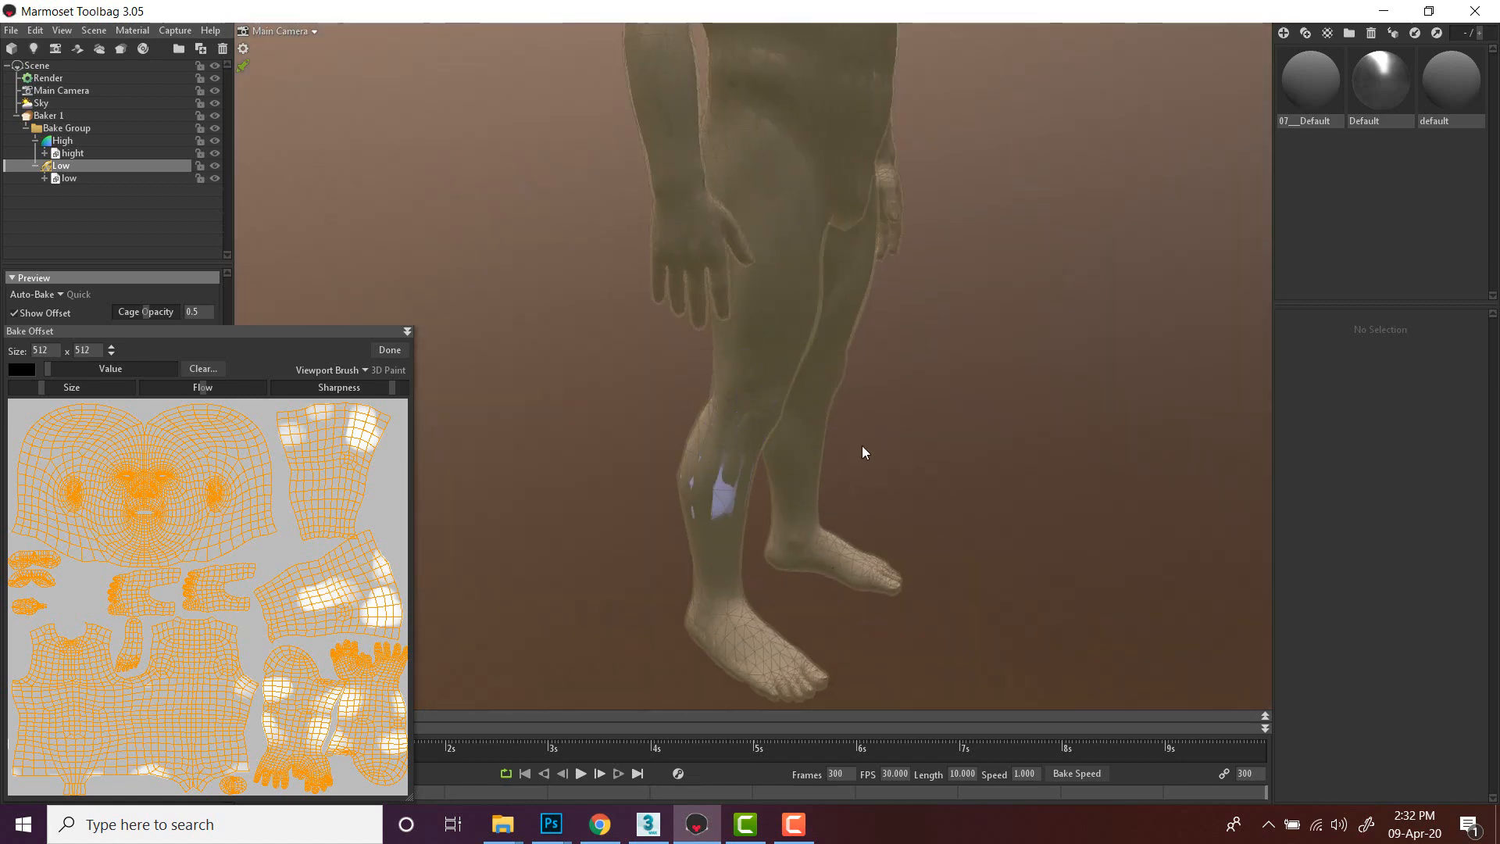
pyautogui.moveTo(861, 445)
pyautogui.keyDown('alt'); pyautogui.mouseDown()
pyautogui.moveTo(942, 494)
pyautogui.moveTo(695, 475)
pyautogui.mouseUp(); pyautogui.keyUp('alt')
pyautogui.keyDown('alt'); pyautogui.moveTo(959, 320); pyautogui.dragTo(959, 533, button='right'); pyautogui.keyUp('alt')
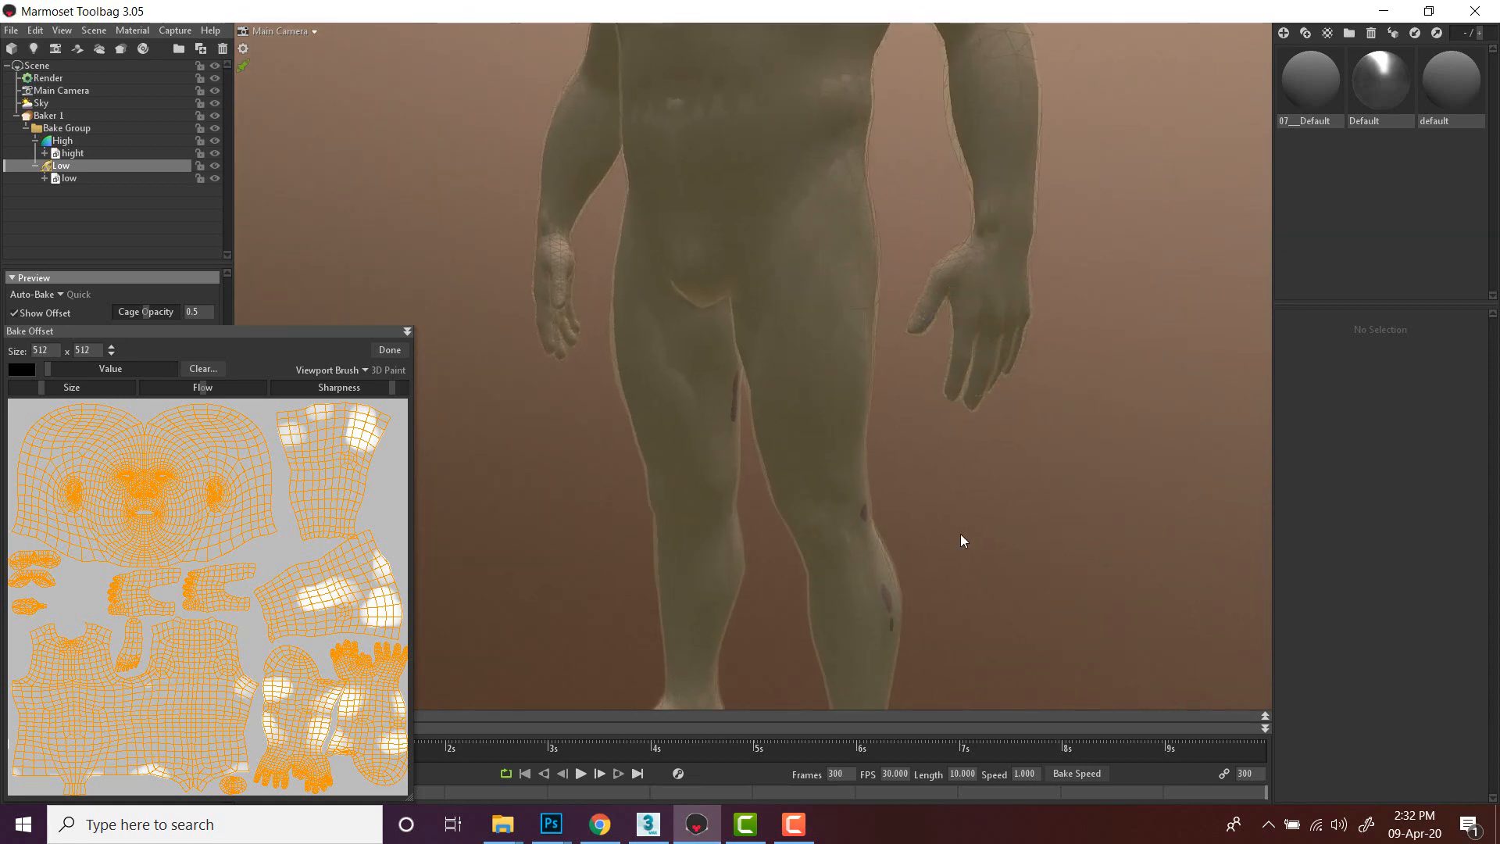
pyautogui.moveTo(869, 532); pyautogui.dragTo(890, 609)
pyautogui.moveTo(728, 405); pyautogui.dragTo(721, 379)
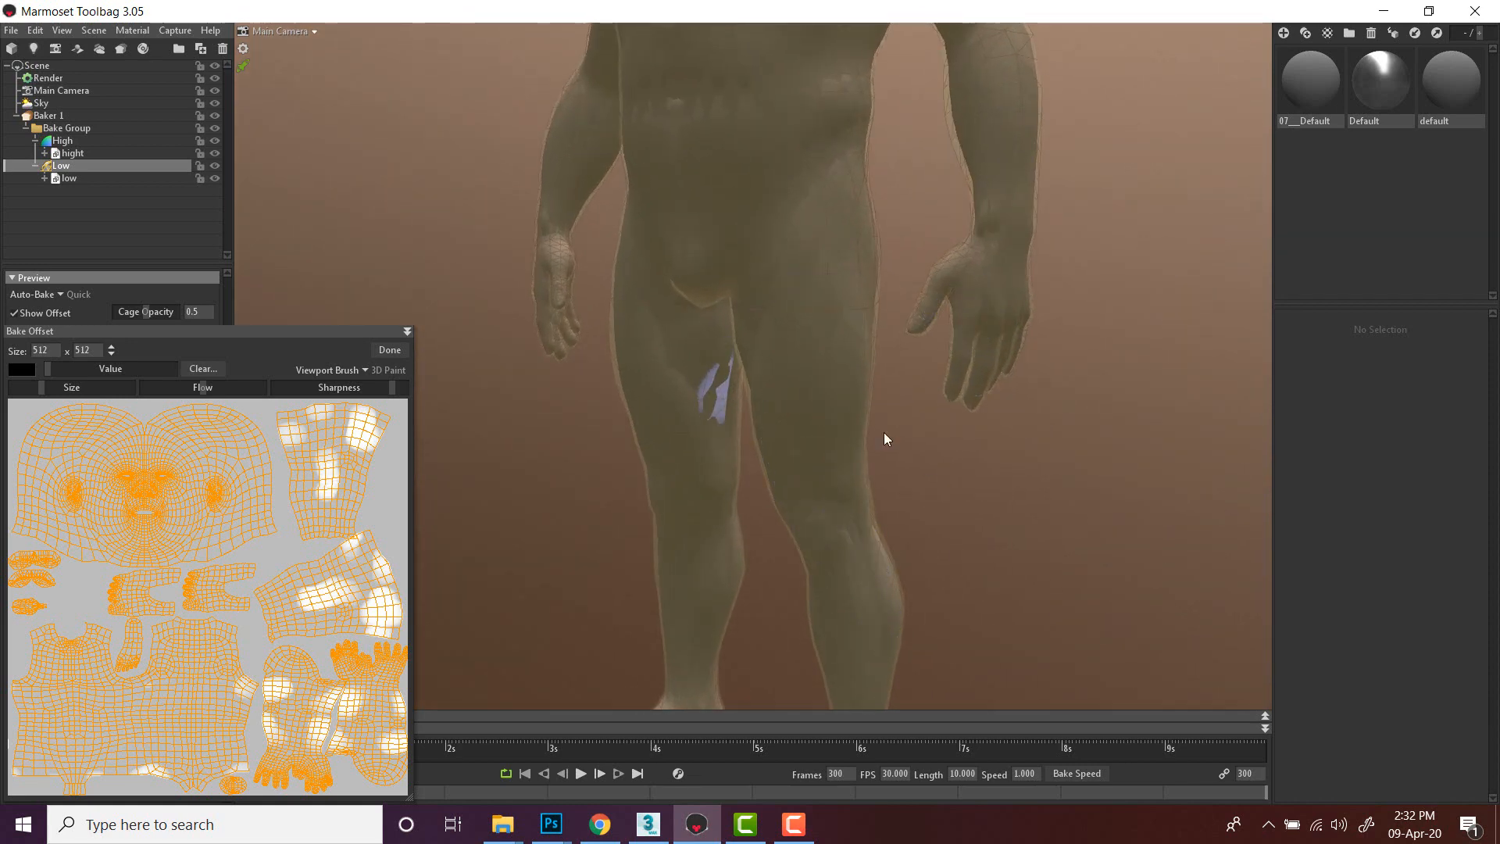
pyautogui.keyDown('alt'); pyautogui.moveTo(946, 446); pyautogui.dragTo(800, 466); pyautogui.keyUp('alt')
pyautogui.moveTo(709, 311); pyautogui.dragTo(705, 361)
pyautogui.moveTo(670, 357); pyautogui.dragTo(674, 307)
pyautogui.scroll(2, 842, 395)
pyautogui.scroll(-5, 842, 396)
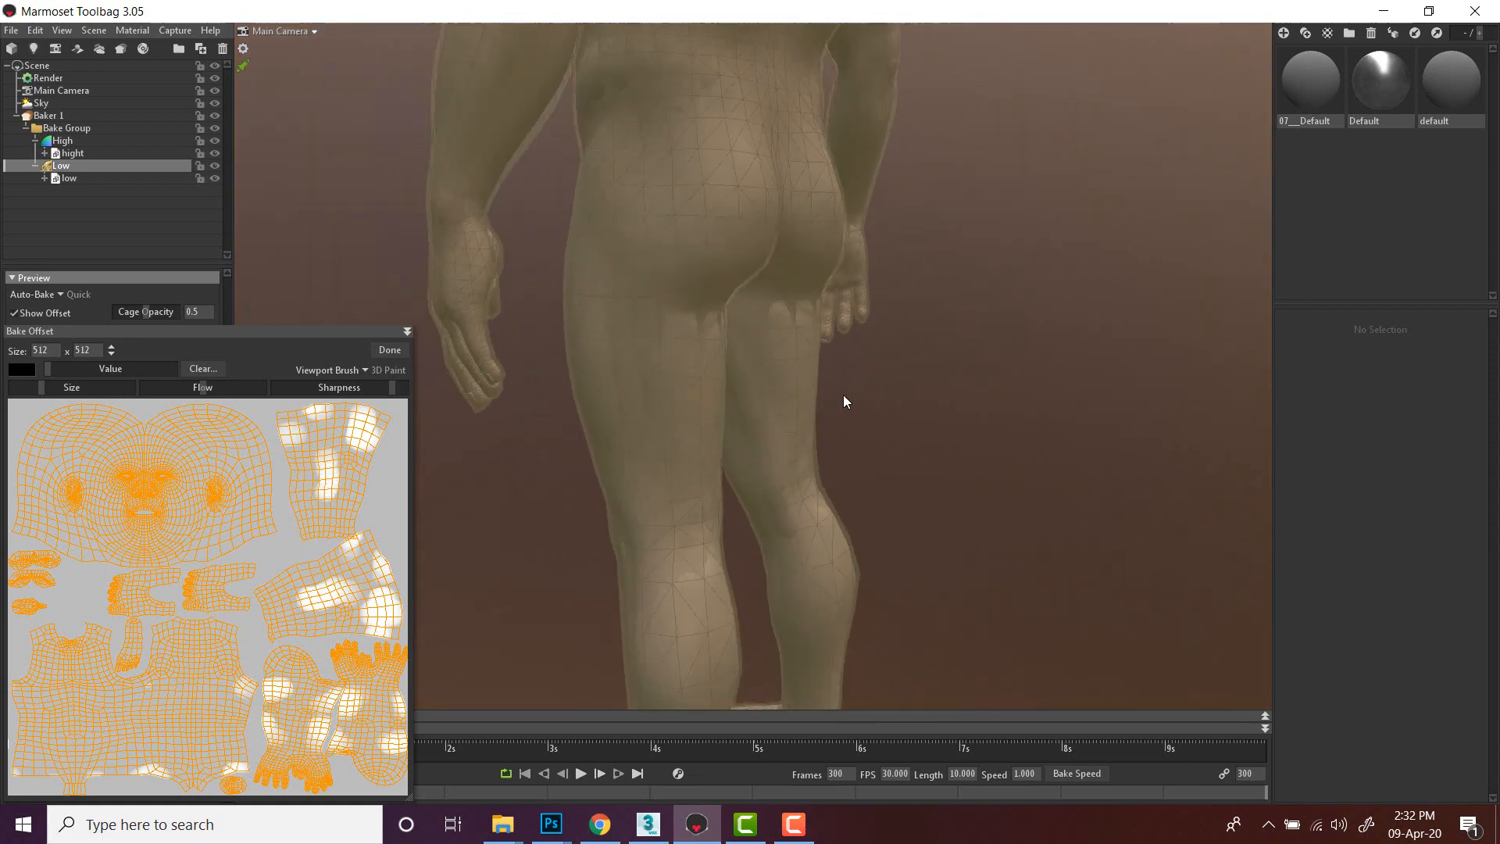
pyautogui.moveTo(872, 454)
pyautogui.keyDown('alt'); pyautogui.mouseDown()
pyautogui.moveTo(915, 476)
pyautogui.moveTo(936, 307)
pyautogui.moveTo(736, 321)
pyautogui.mouseUp(); pyautogui.keyUp('alt')
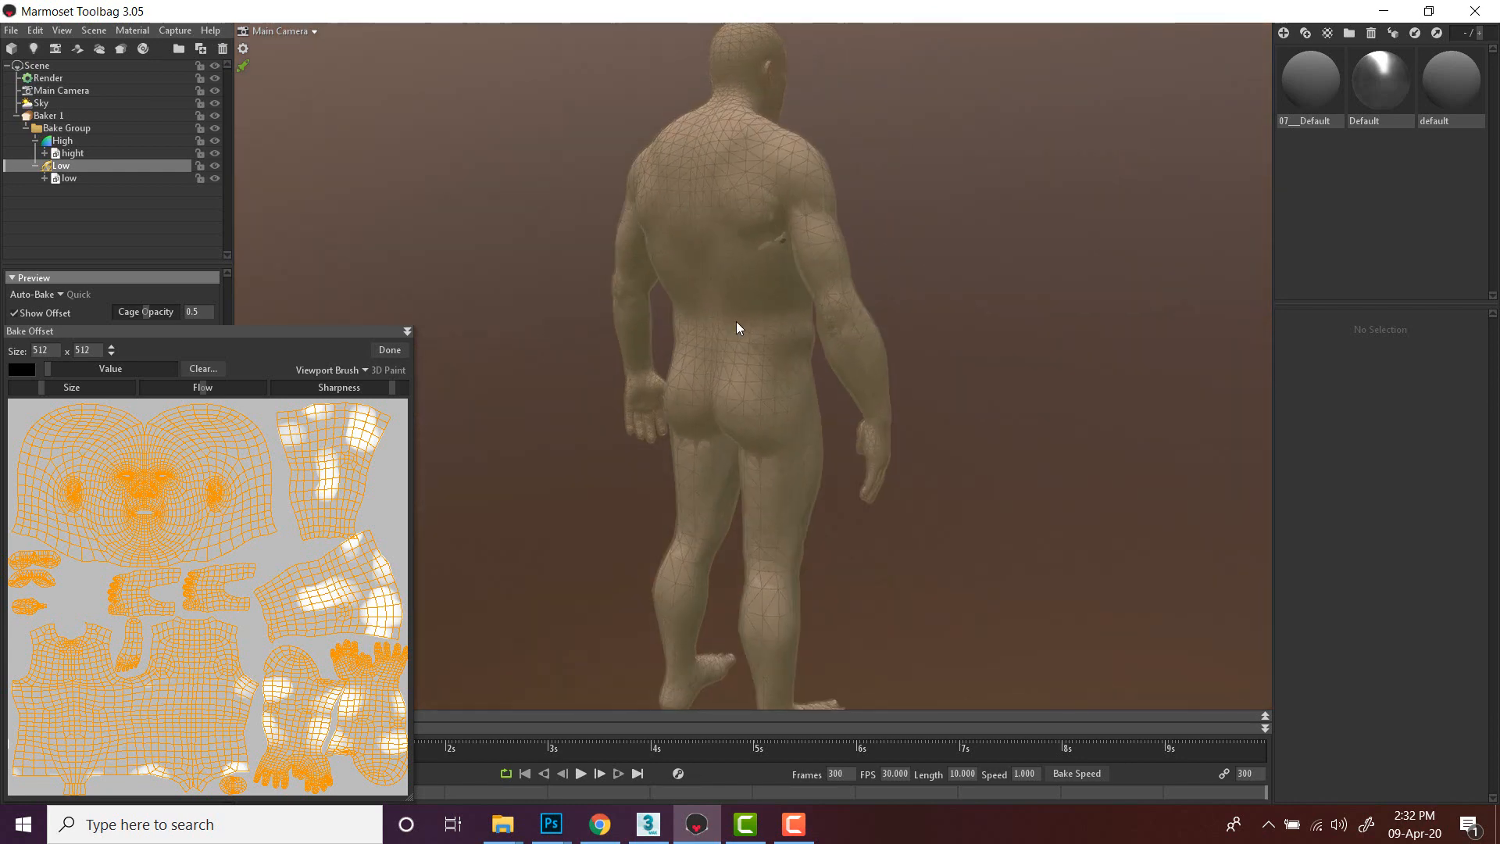
pyautogui.moveTo(791, 197)
pyautogui.mouseDown()
pyautogui.moveTo(805, 244)
pyautogui.moveTo(805, 194)
pyautogui.mouseUp()
pyautogui.keyDown('alt'); pyautogui.moveTo(1039, 242); pyautogui.dragTo(696, 227); pyautogui.keyUp('alt')
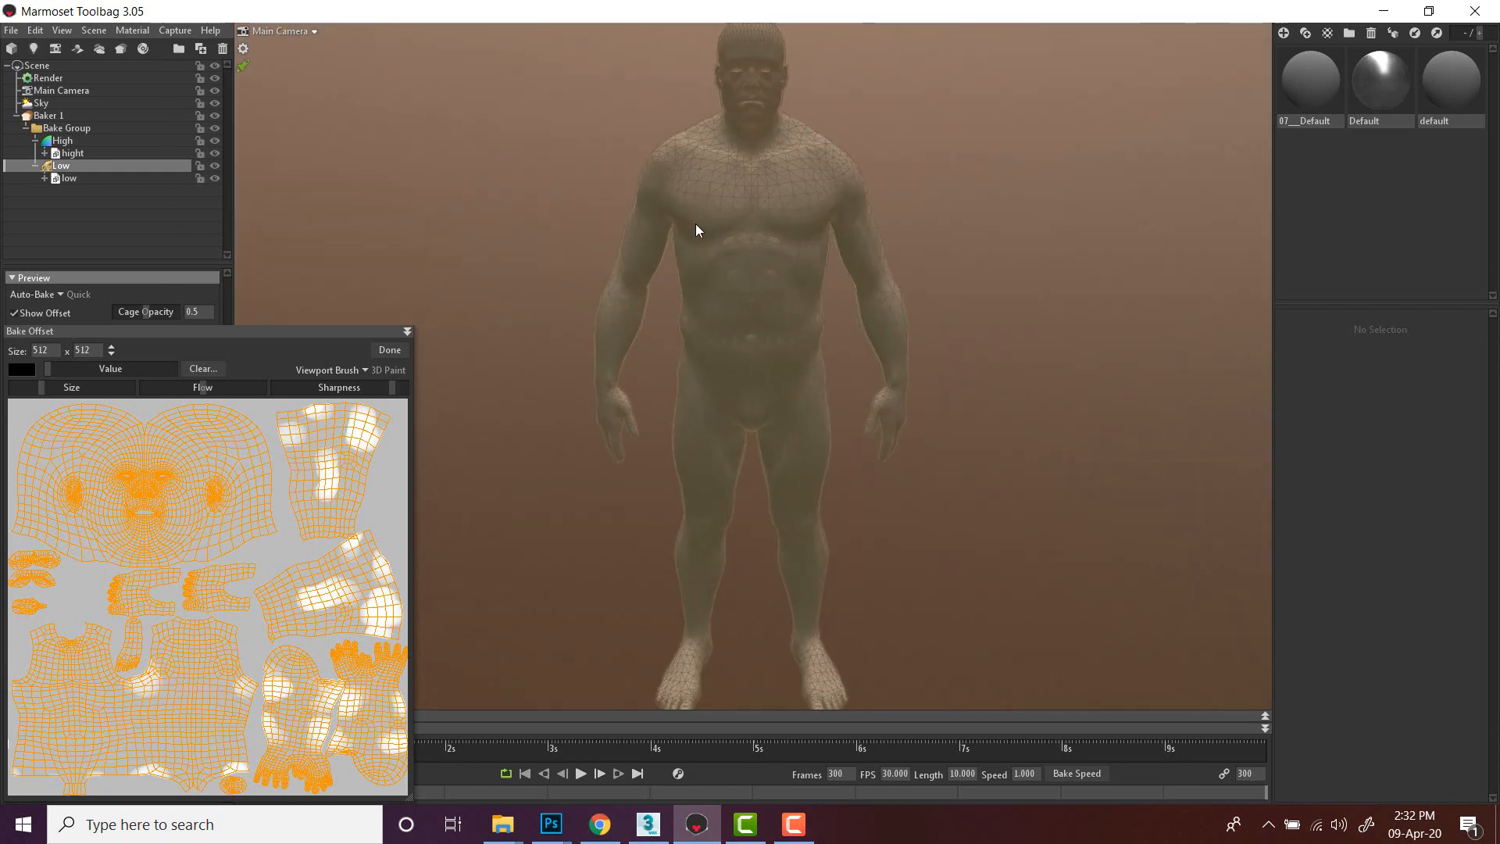
pyautogui.click(389, 349)
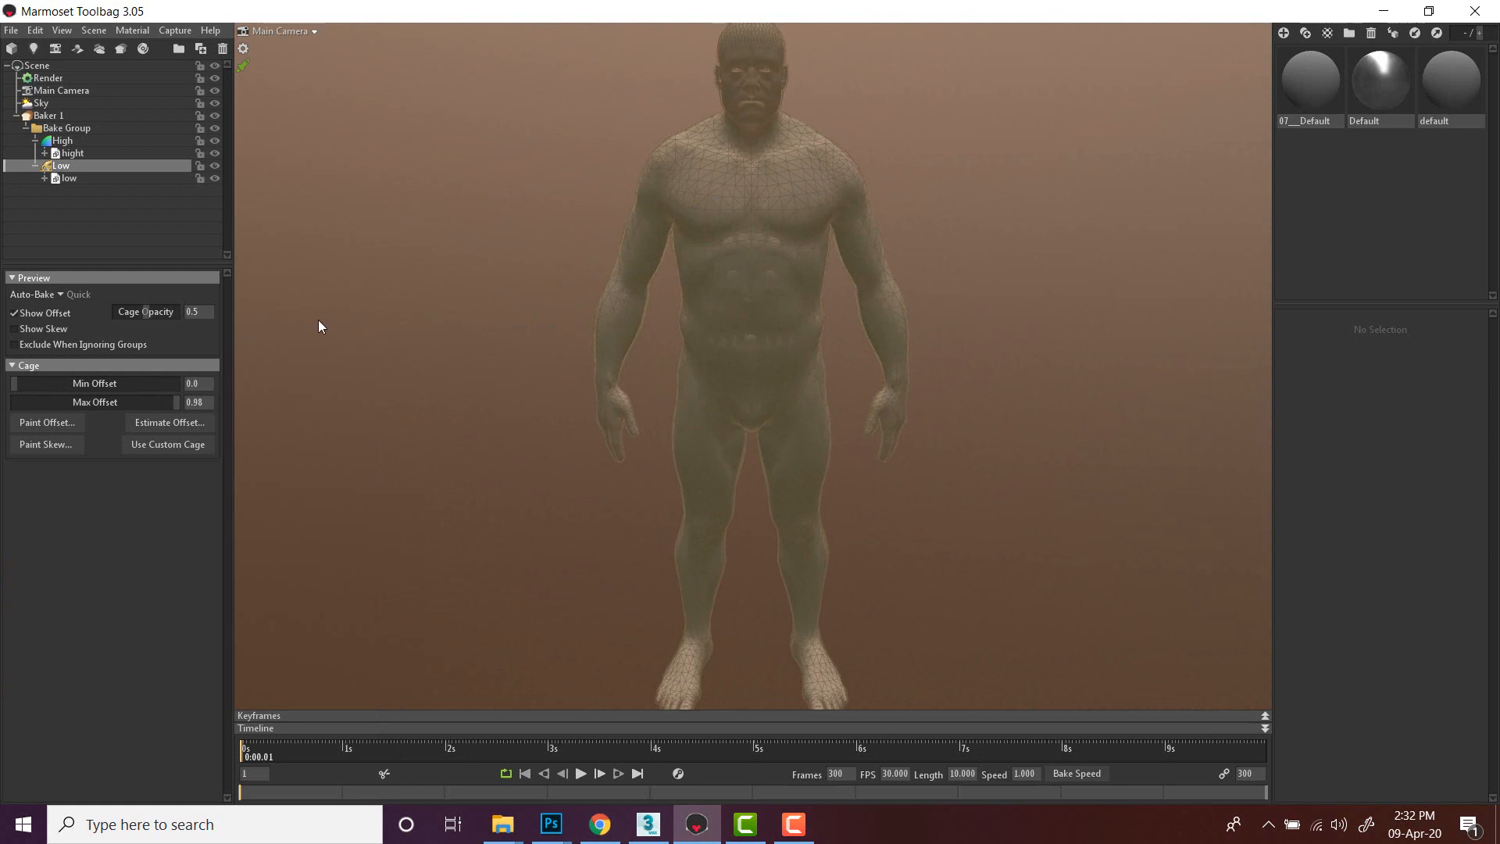
pyautogui.click(47, 115)
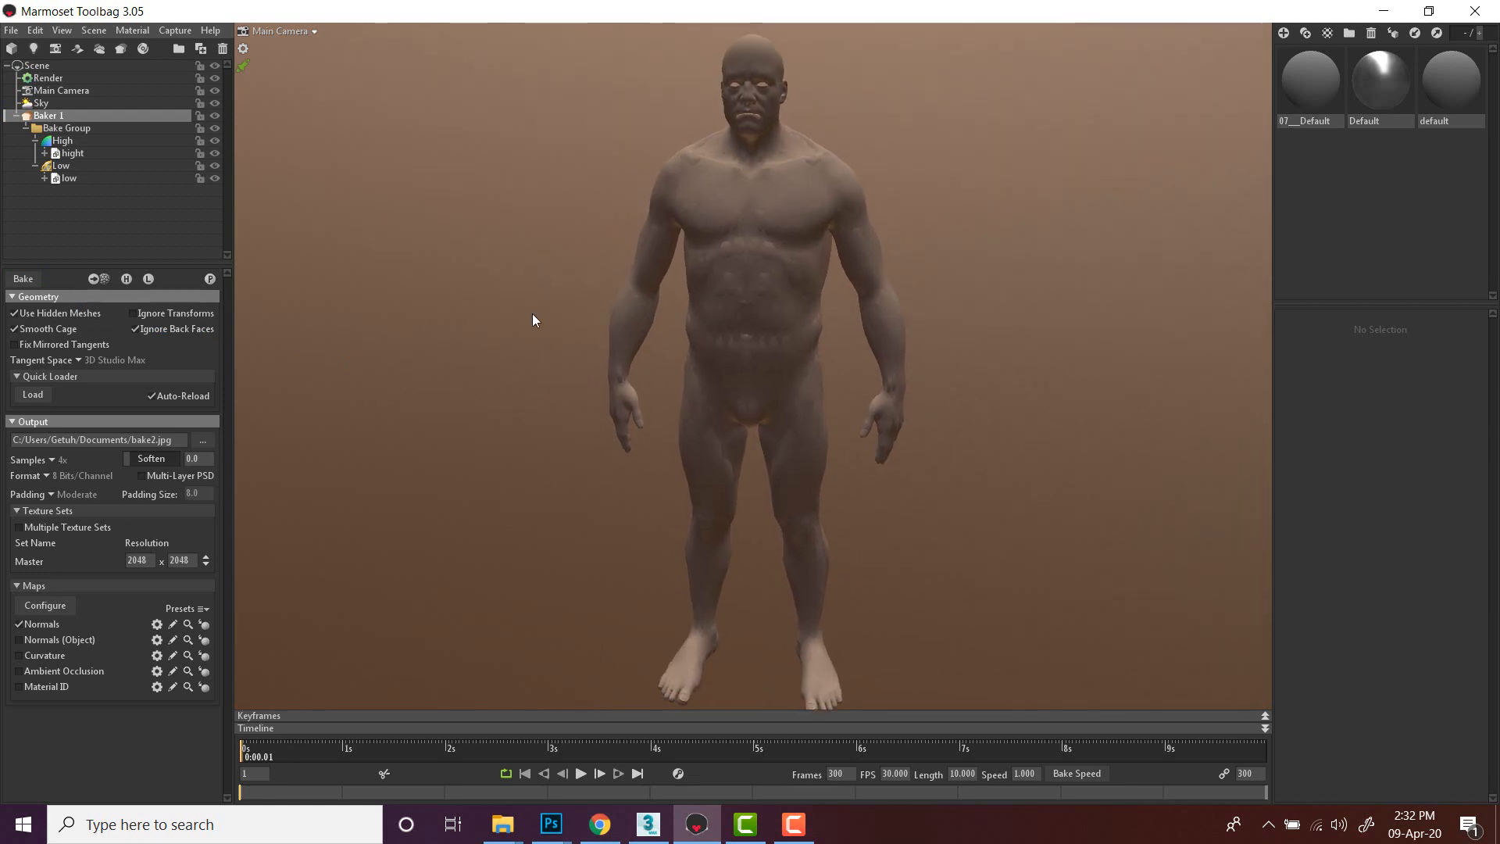
# - Open the baked bake2_normal image from the Documents folder in the image viewer and zoom to inspect it
pyautogui.click(502, 824)
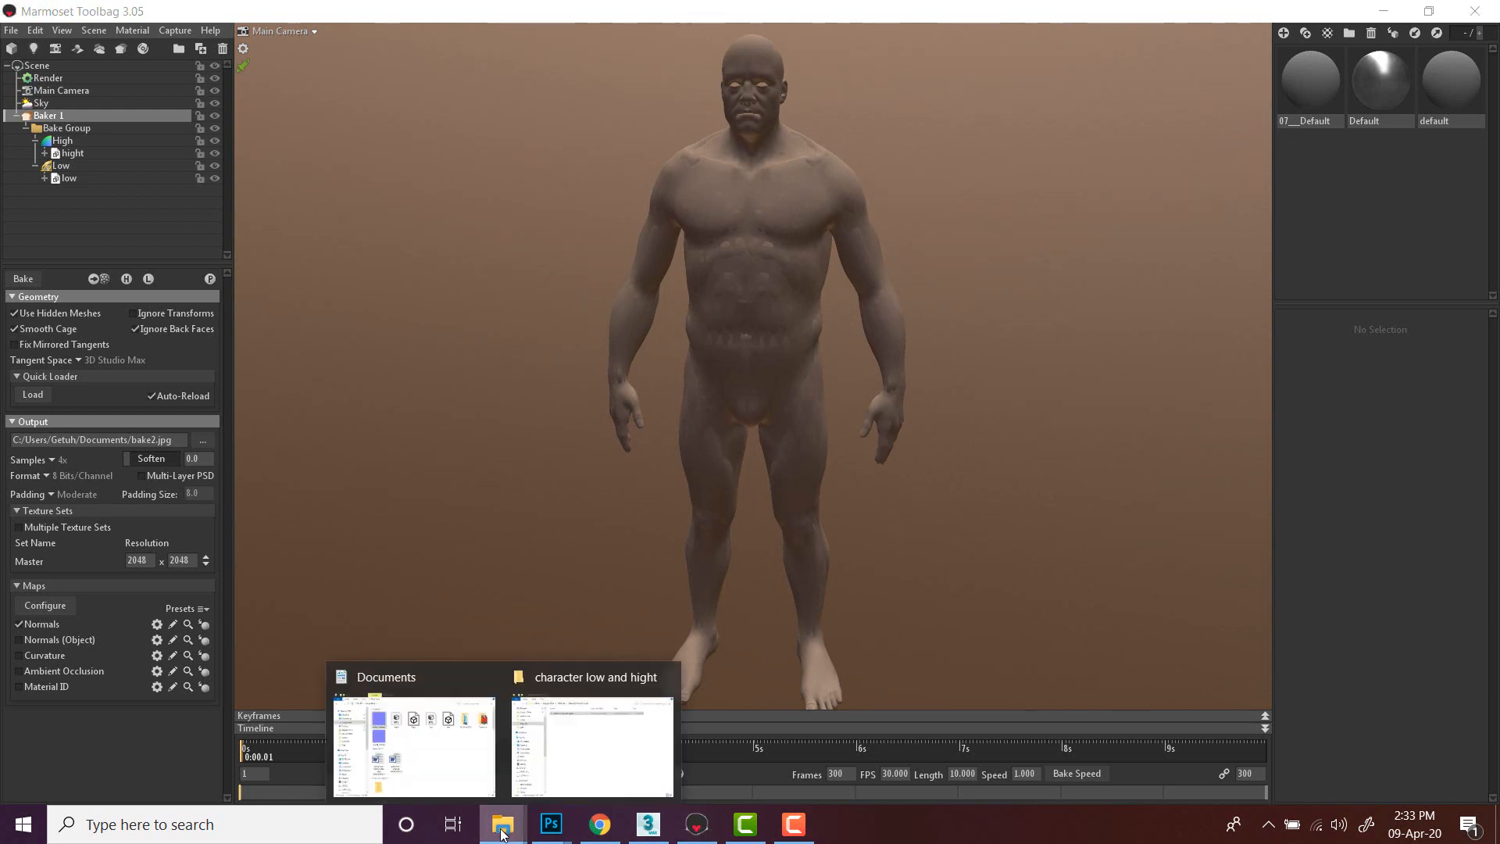
pyautogui.click(415, 756)
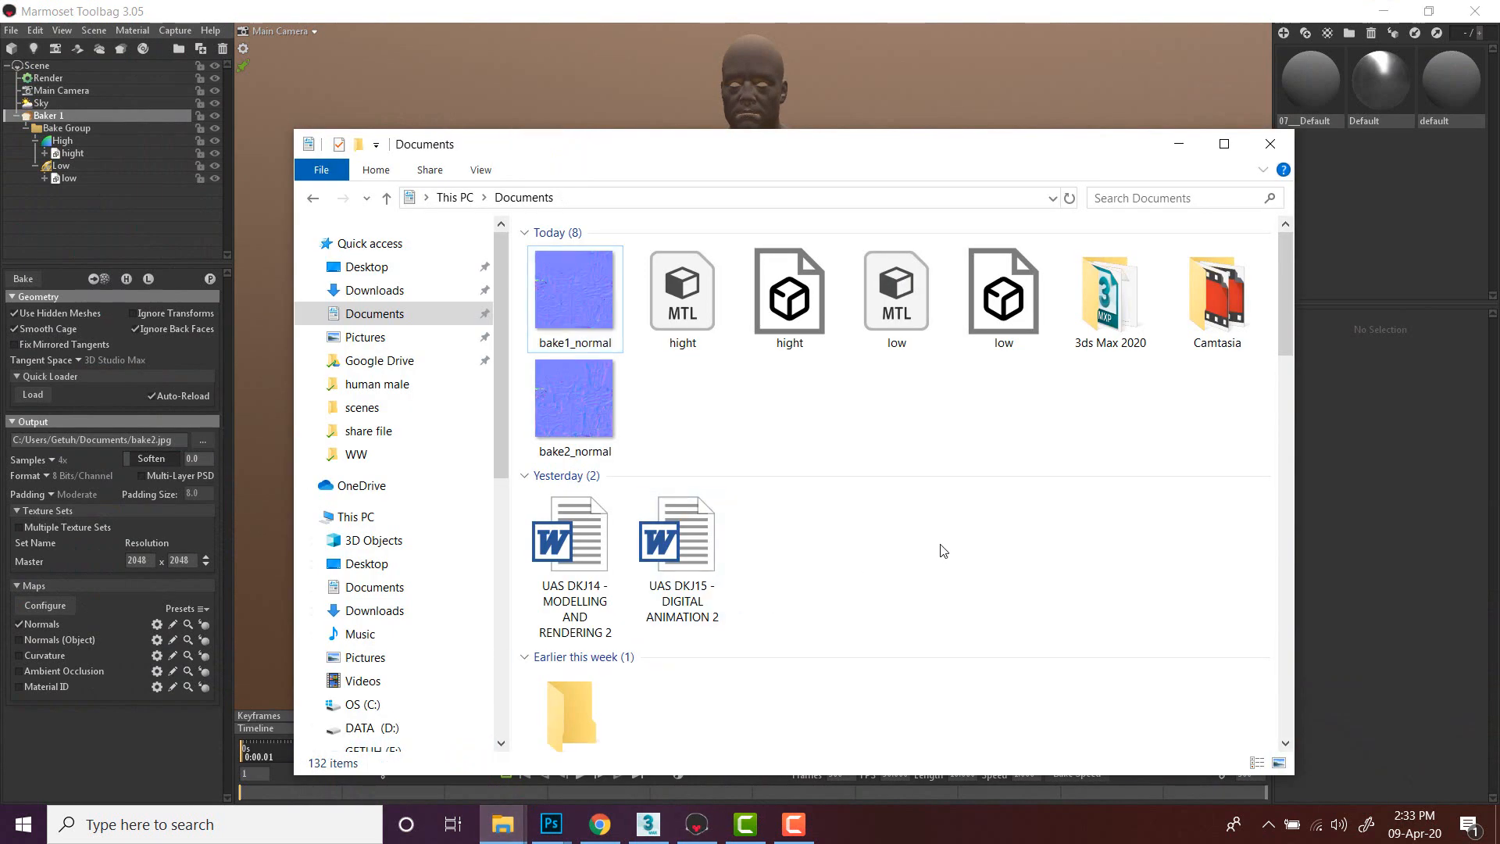
pyautogui.click(578, 425)
pyautogui.doubleClick(579, 425)
pyautogui.scroll(2, 716, 420)
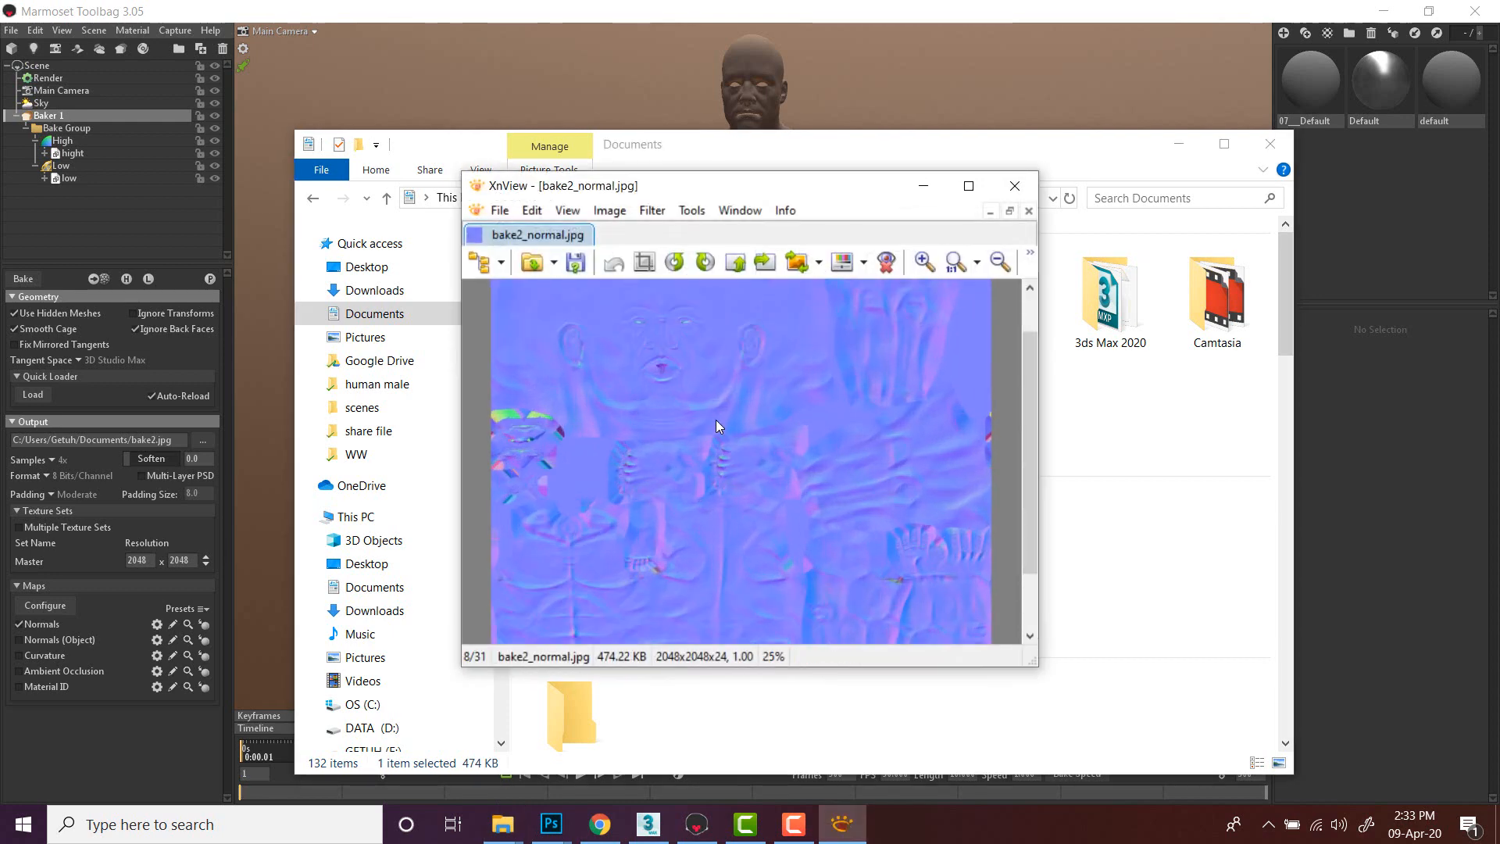
pyautogui.scroll(-2, 717, 422)
pyautogui.scroll(-1, 711, 363)
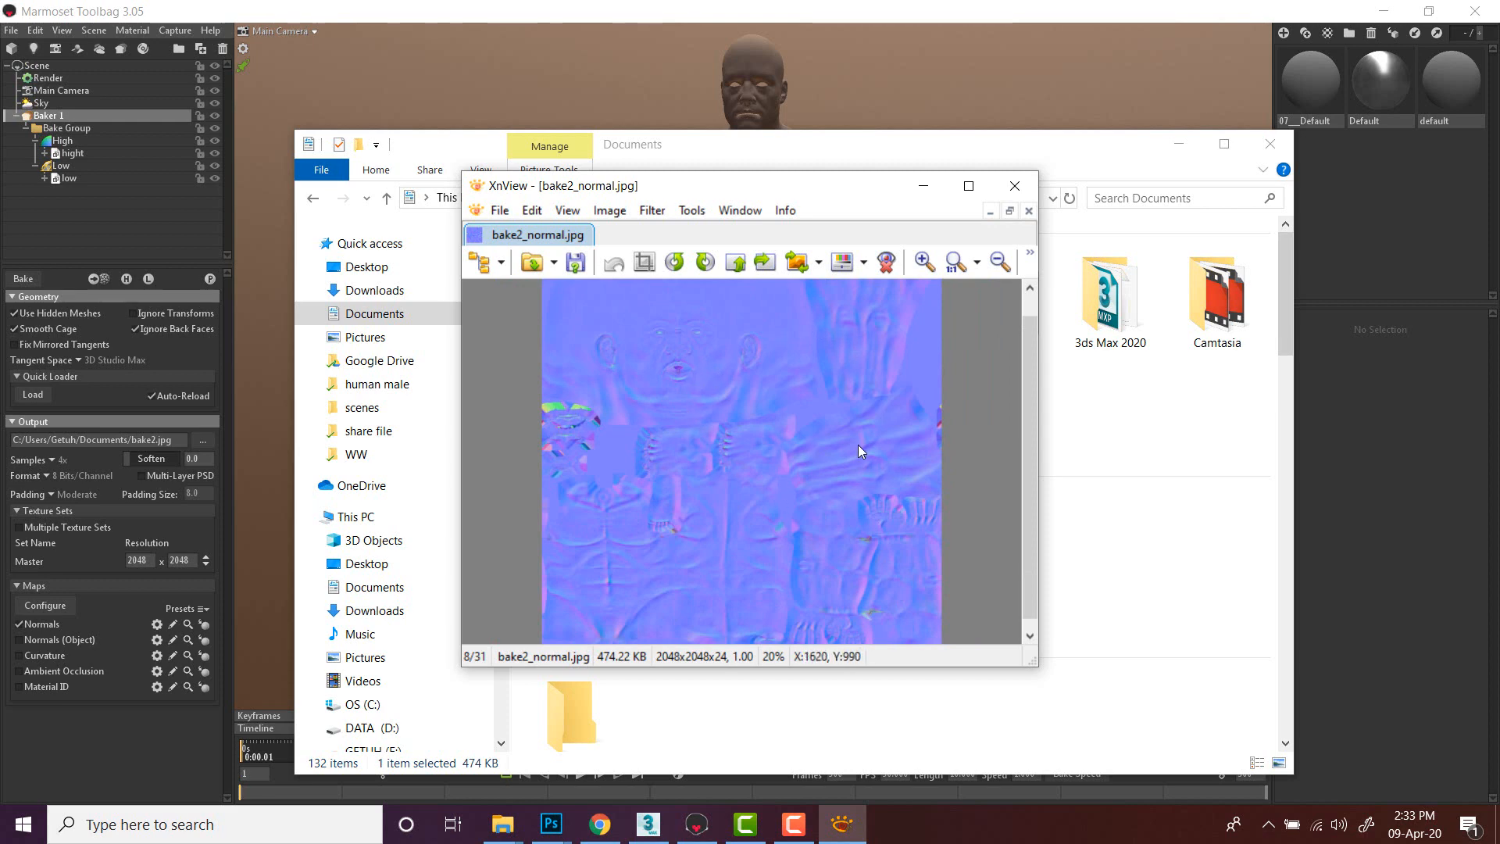
# - Close the image viewer, return to 3ds Max and move the low-poly body sideways away from the high-poly body
pyautogui.click(647, 824)
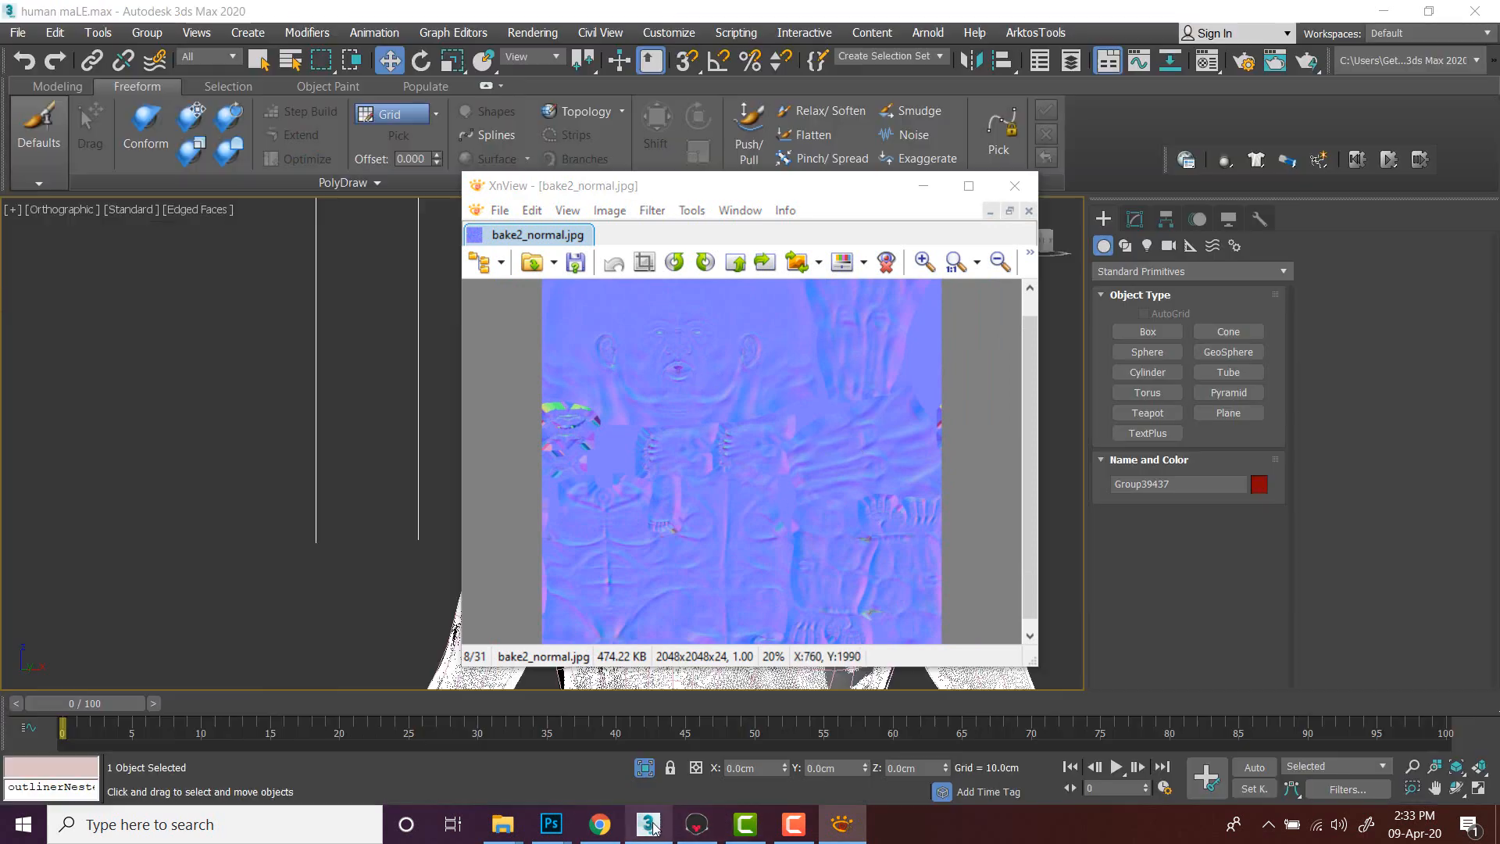
pyautogui.click(1014, 186)
pyautogui.moveTo(865, 353); pyautogui.dragTo(719, 348, button='middle')
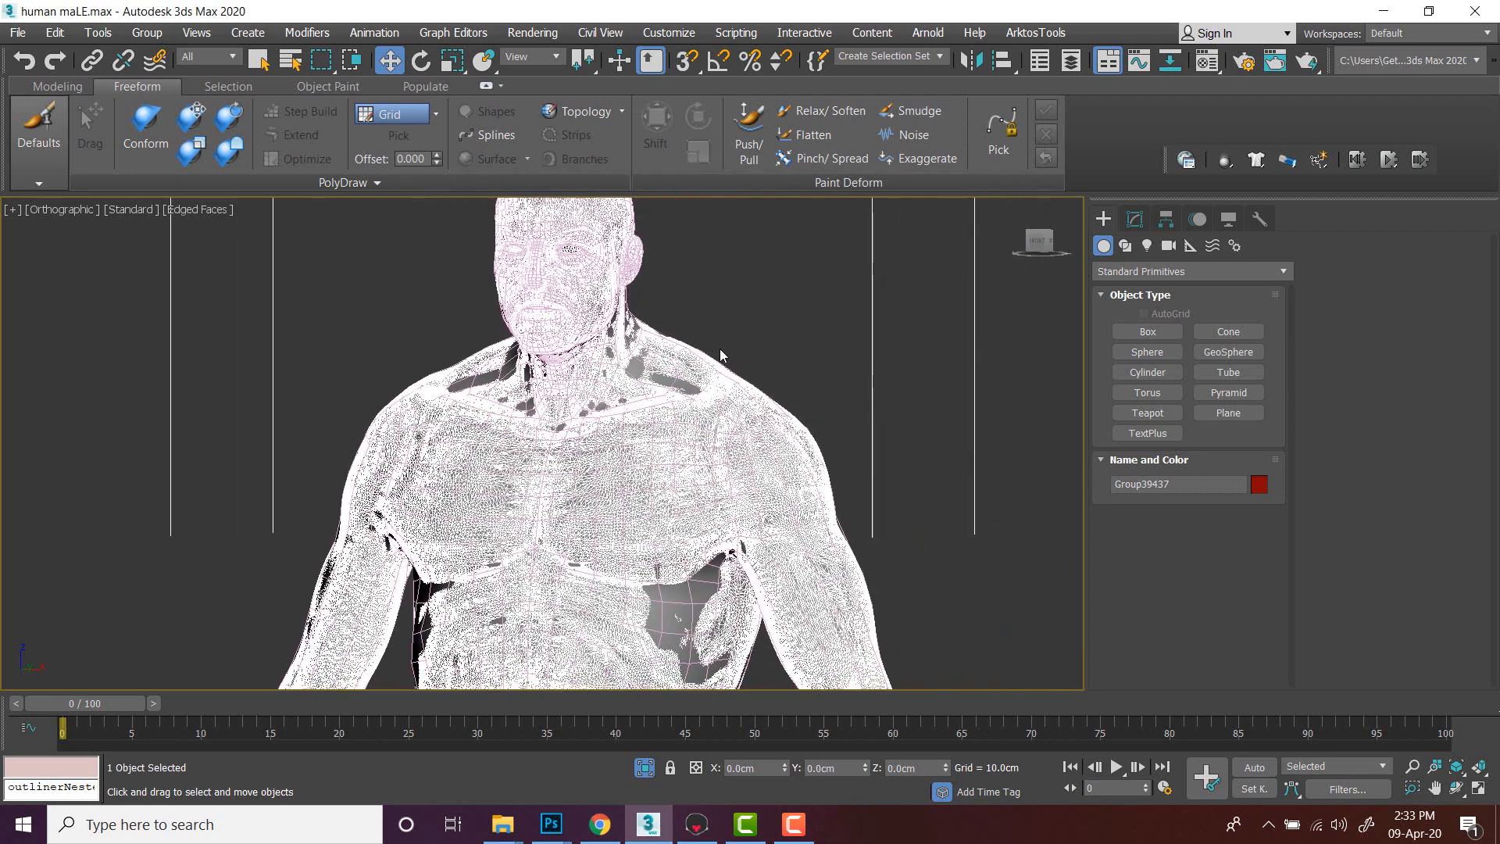
pyautogui.scroll(-5, 719, 350)
pyautogui.click(721, 349)
pyautogui.click(707, 439)
pyautogui.scroll(-3, 652, 360)
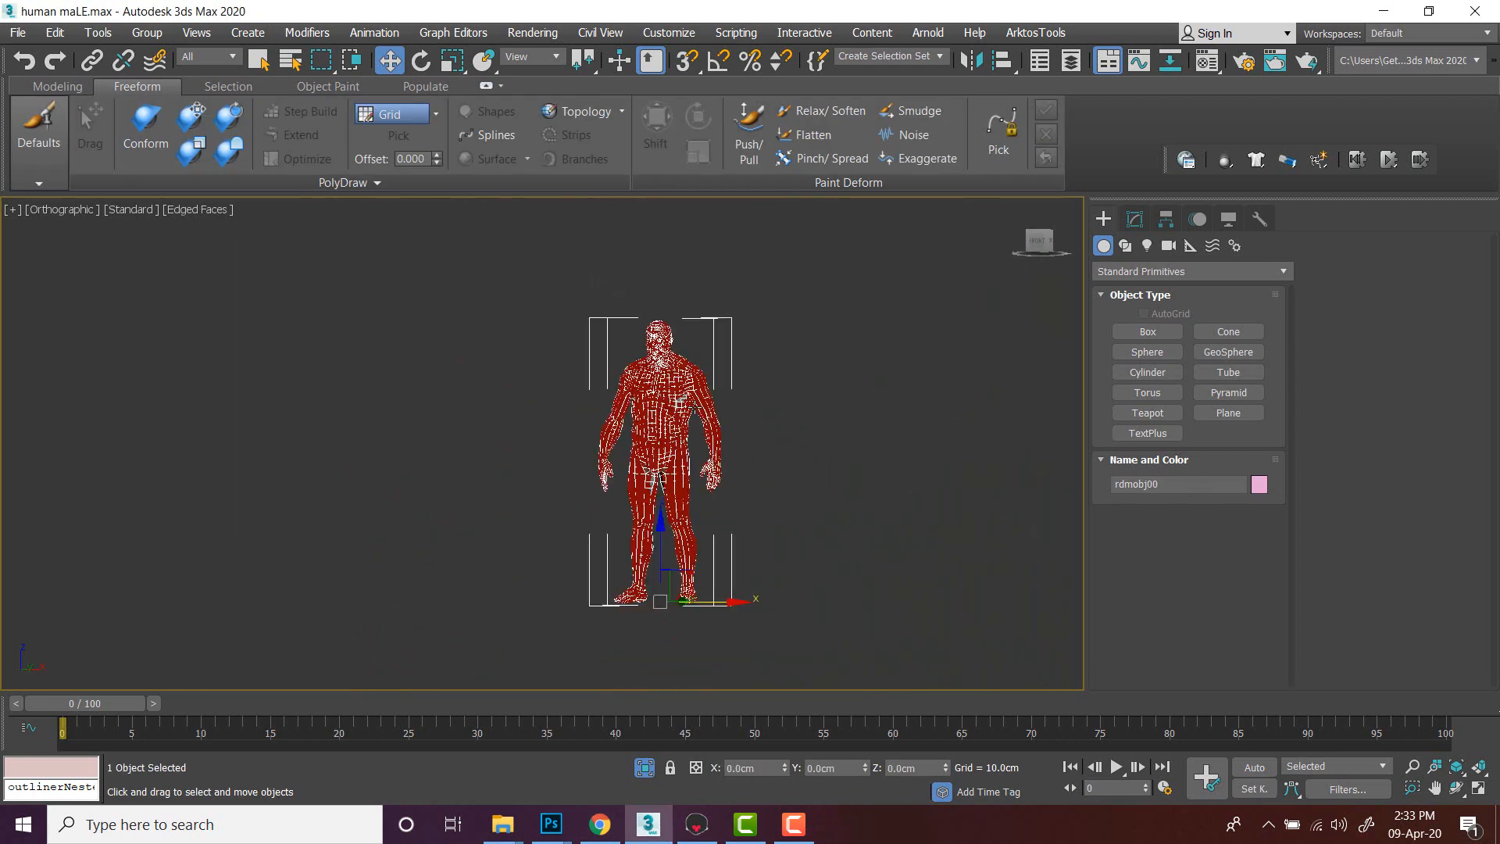
pyautogui.moveTo(728, 603); pyautogui.dragTo(942, 602)
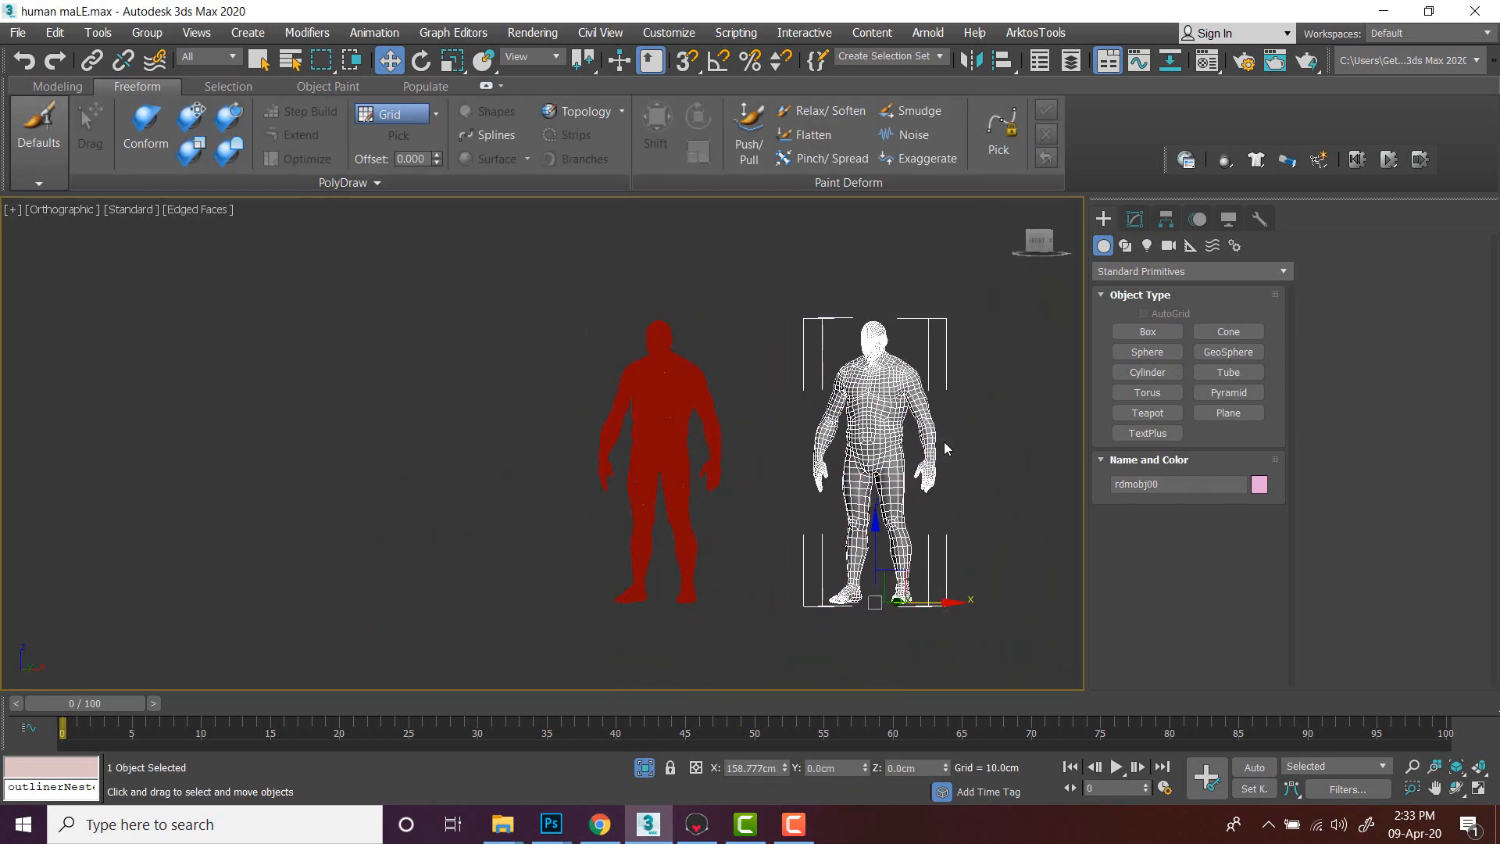
# - Switch the viewport to default shading and place the low-poly body at about 99 cm on X beside the high-poly body
pyautogui.moveTo(942, 427); pyautogui.dragTo(809, 439, button='middle')
pyautogui.scroll(8, 809, 439)
pyautogui.click(809, 439)
pyautogui.click(752, 438)
pyautogui.scroll(-6, 752, 438)
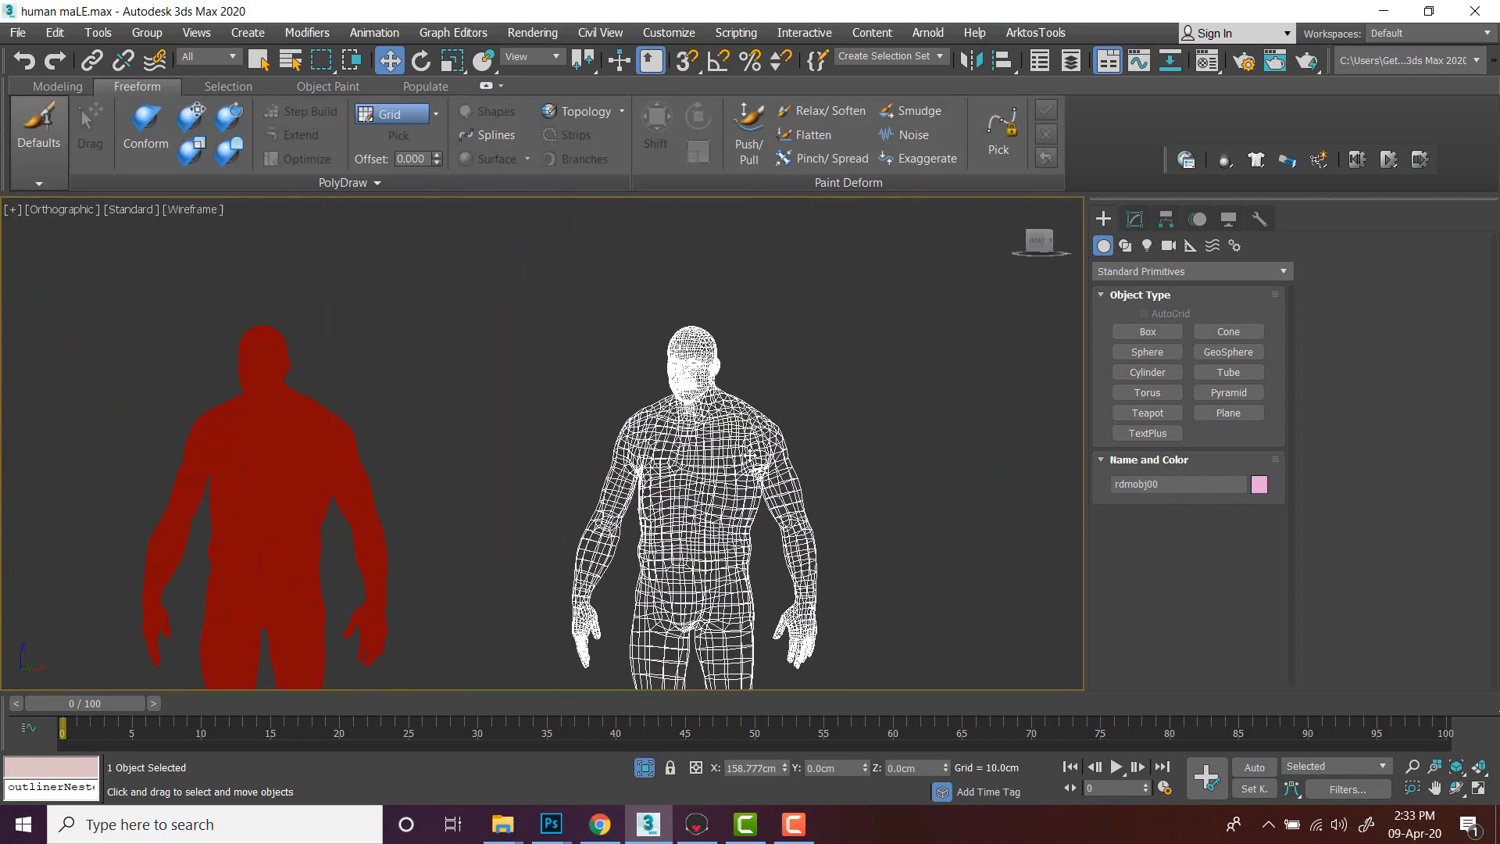
pyautogui.press('F4')
pyautogui.scroll(-4, 814, 422)
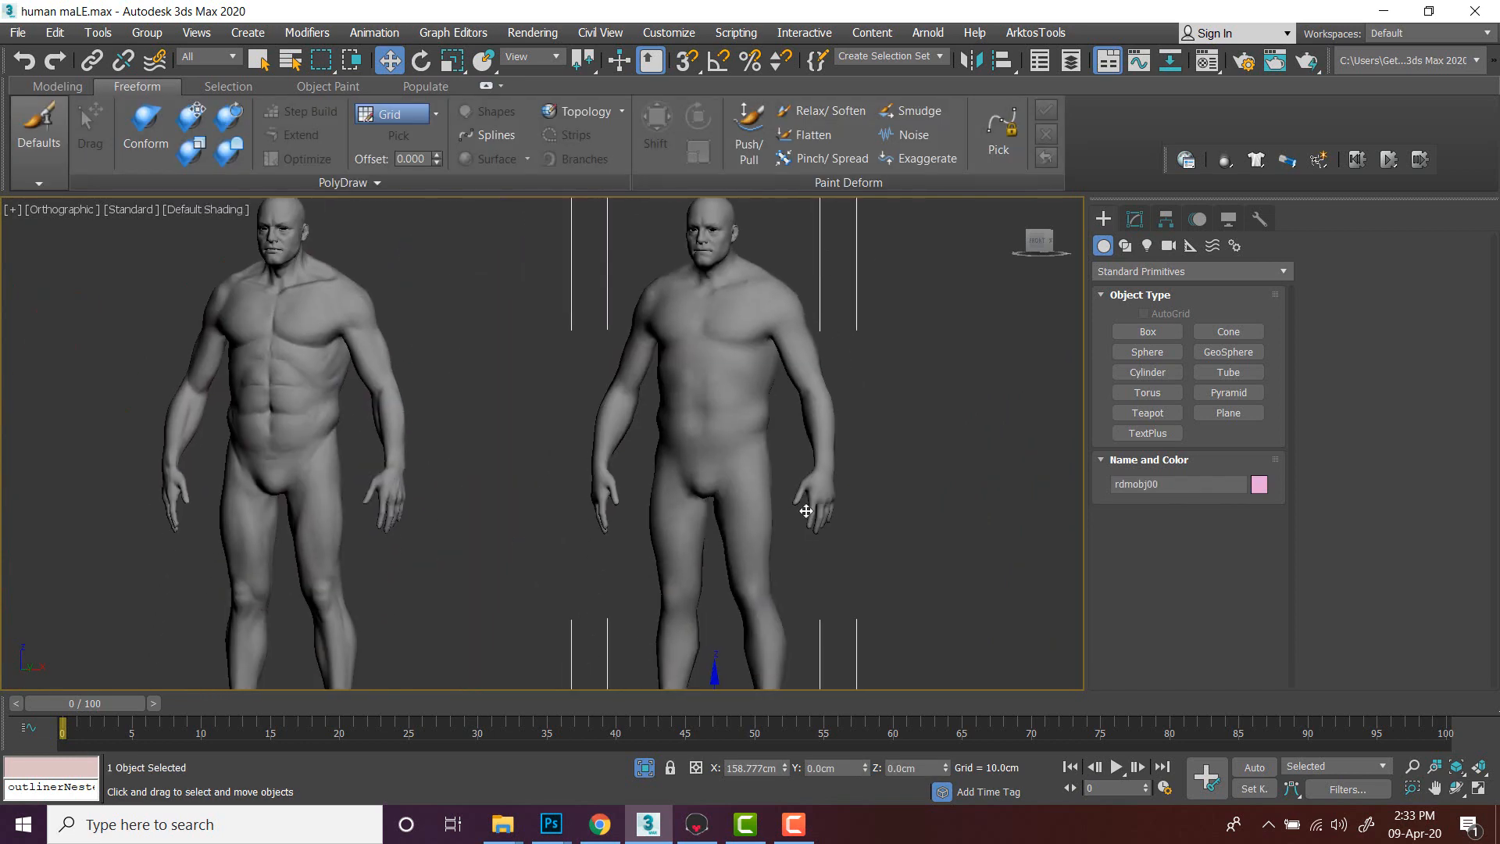
pyautogui.moveTo(822, 653); pyautogui.dragTo(728, 653)
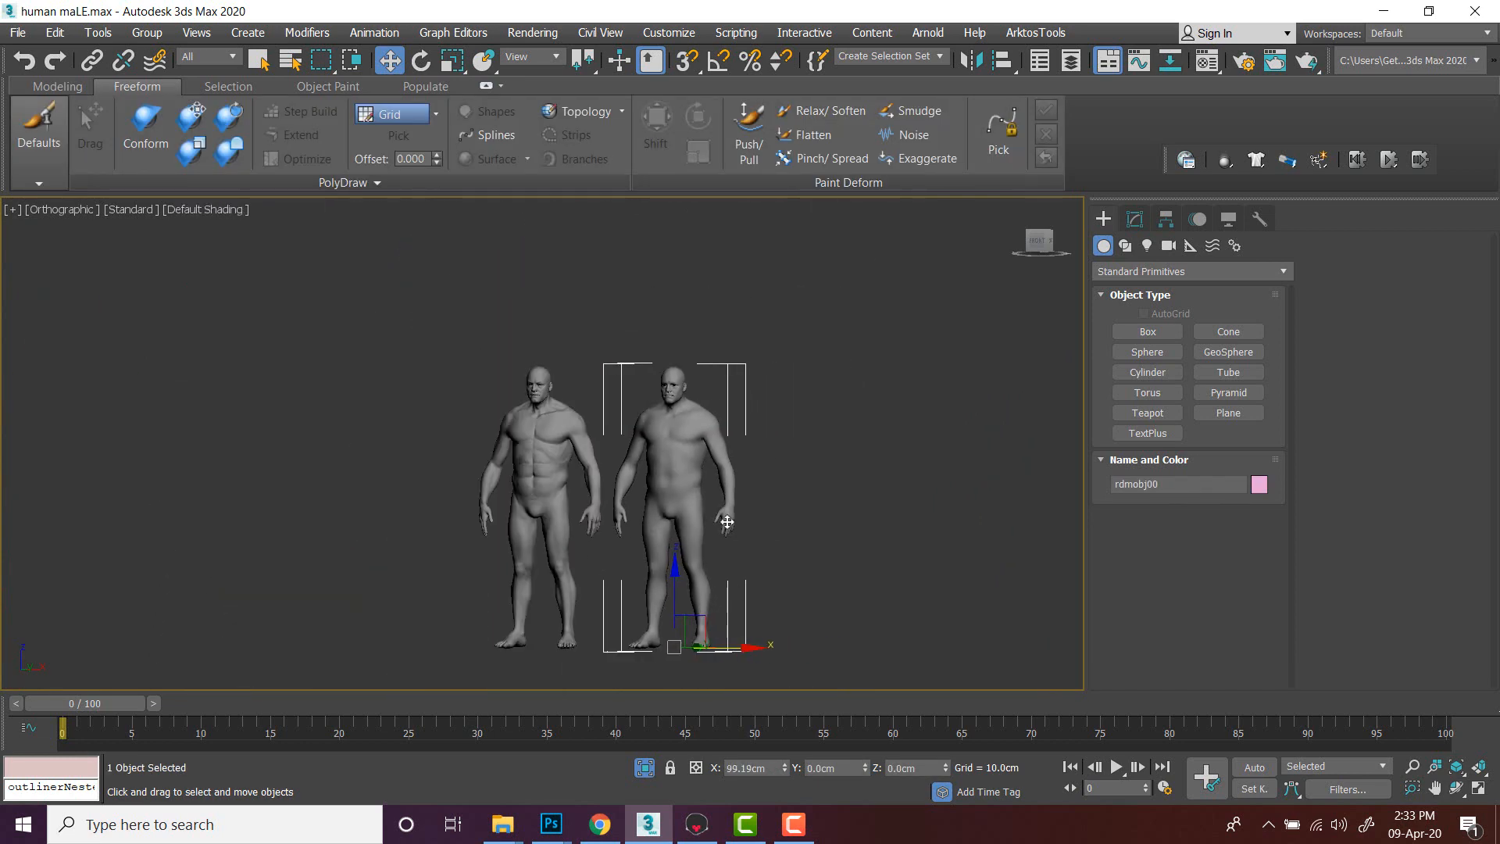
pyautogui.scroll(4, 707, 578)
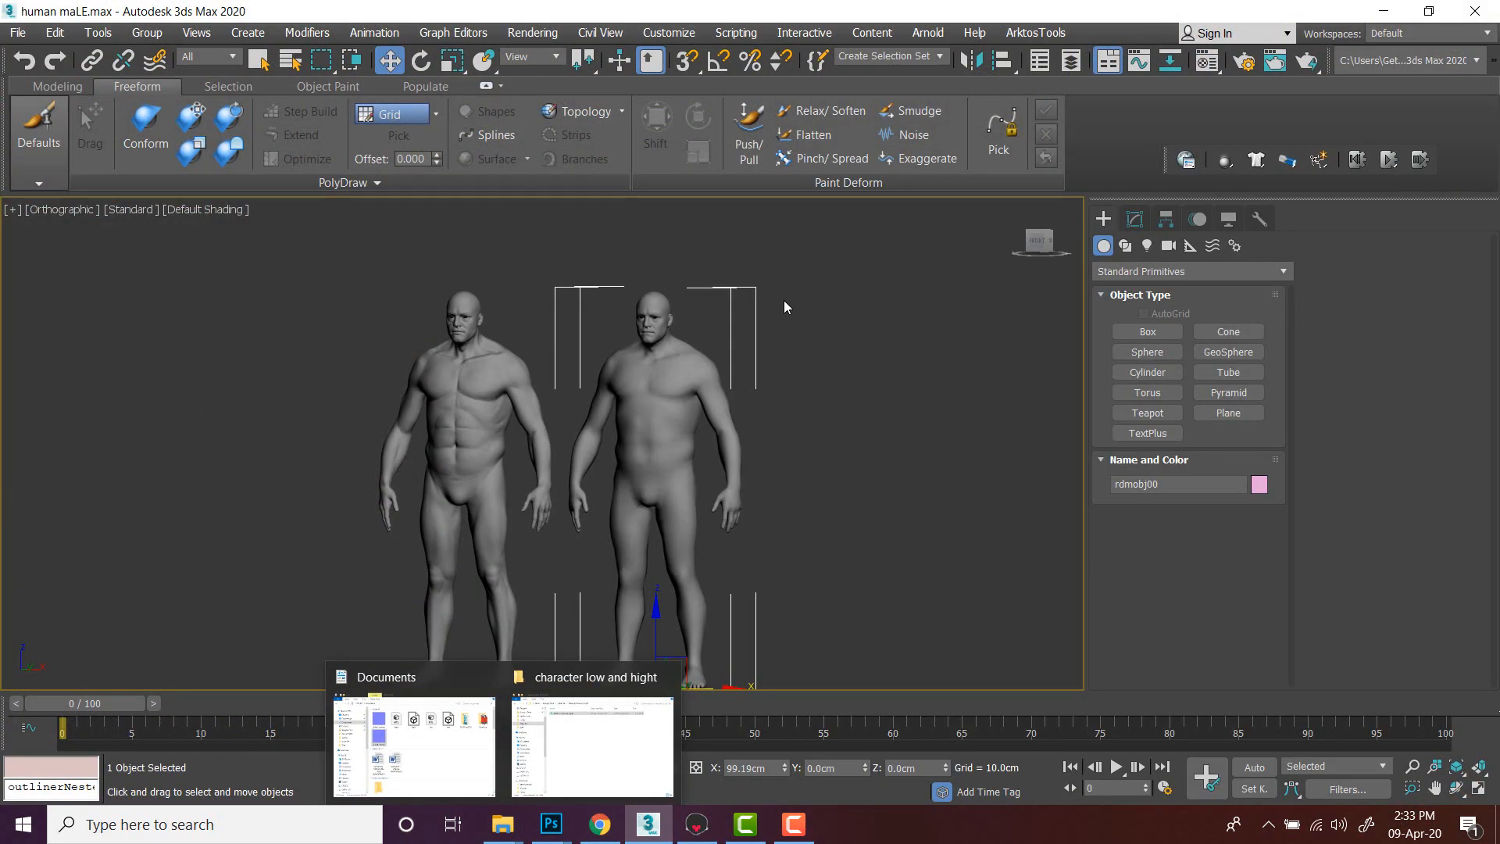
# - Open the Compact Material Editor
pyautogui.click(855, 429)
pyautogui.press('m')
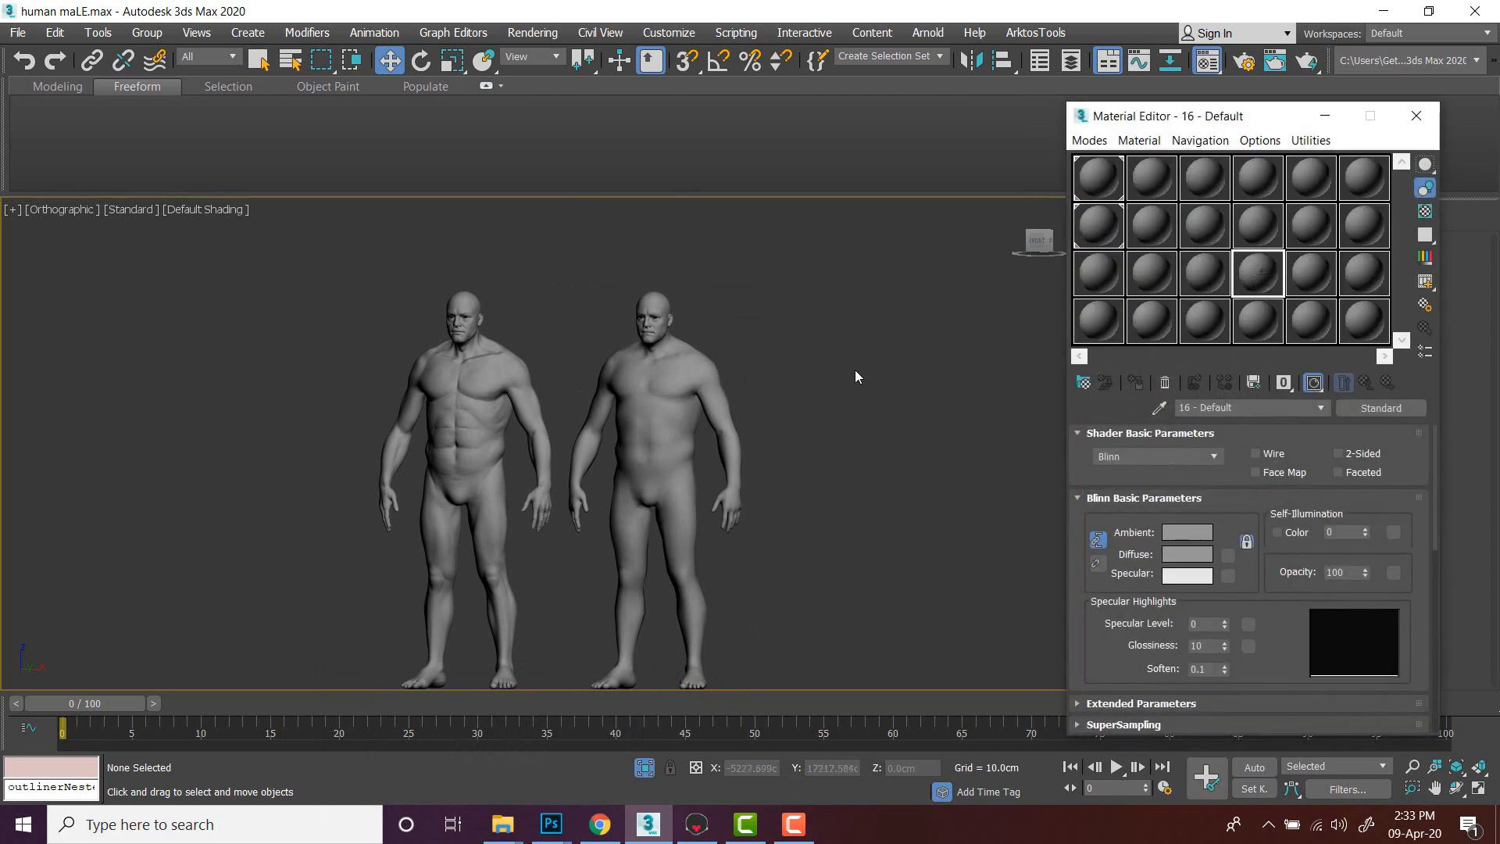
pyautogui.click(1089, 141)
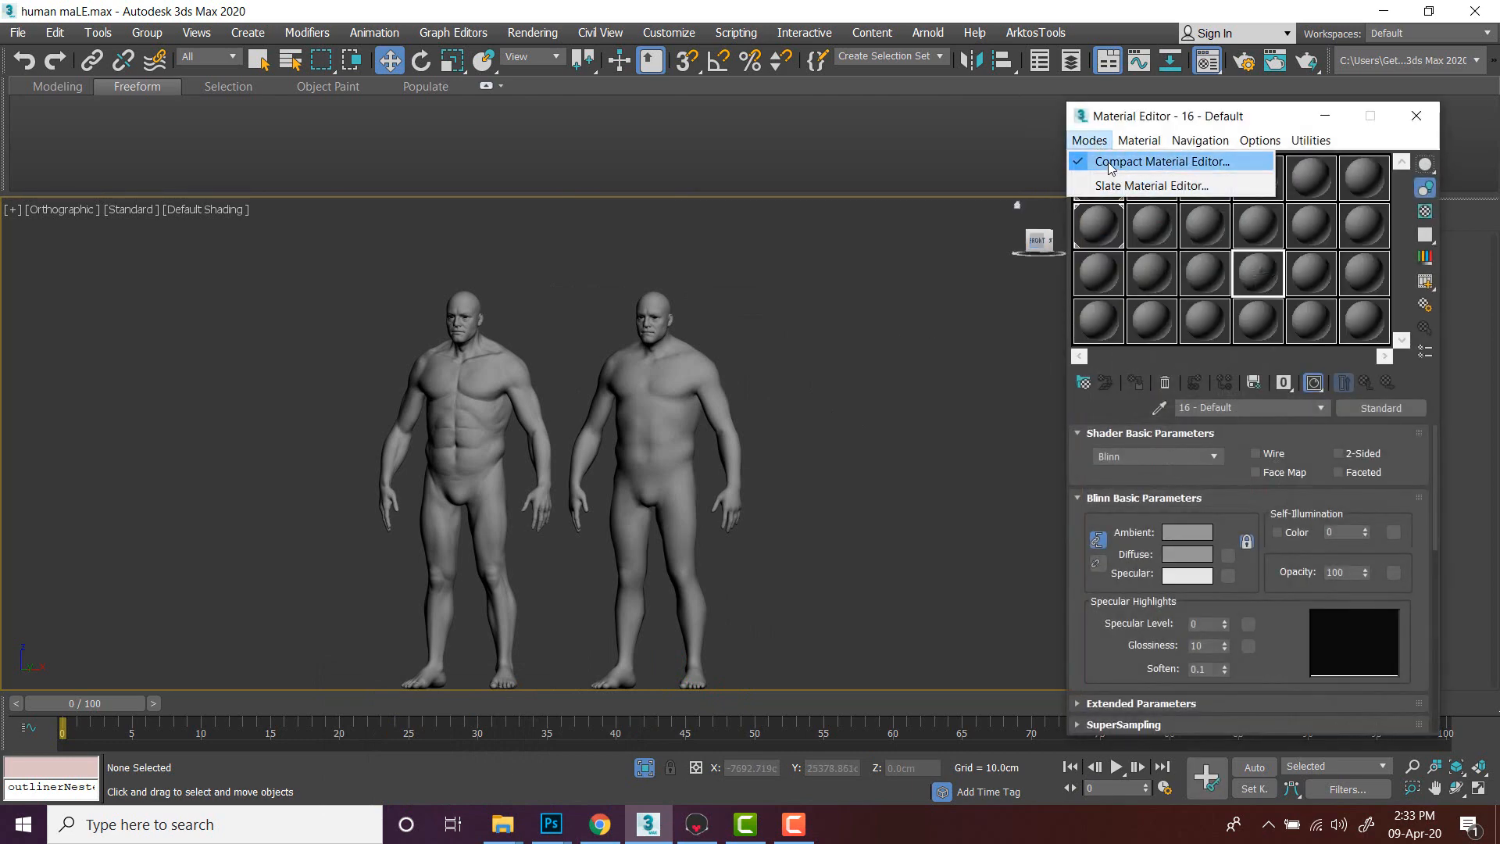
pyautogui.click(1108, 187)
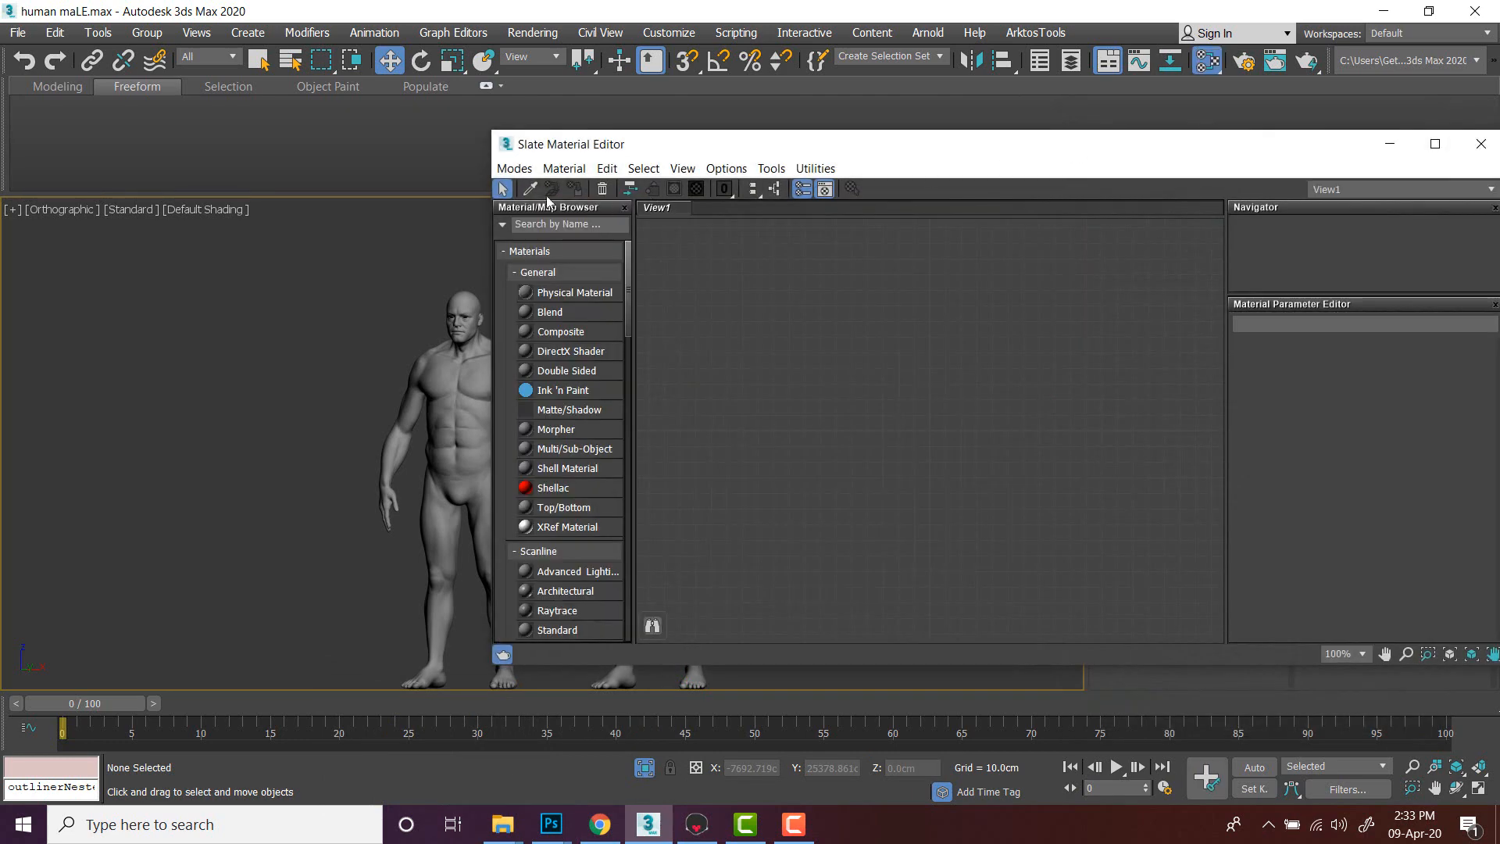
pyautogui.click(517, 169)
pyautogui.click(526, 190)
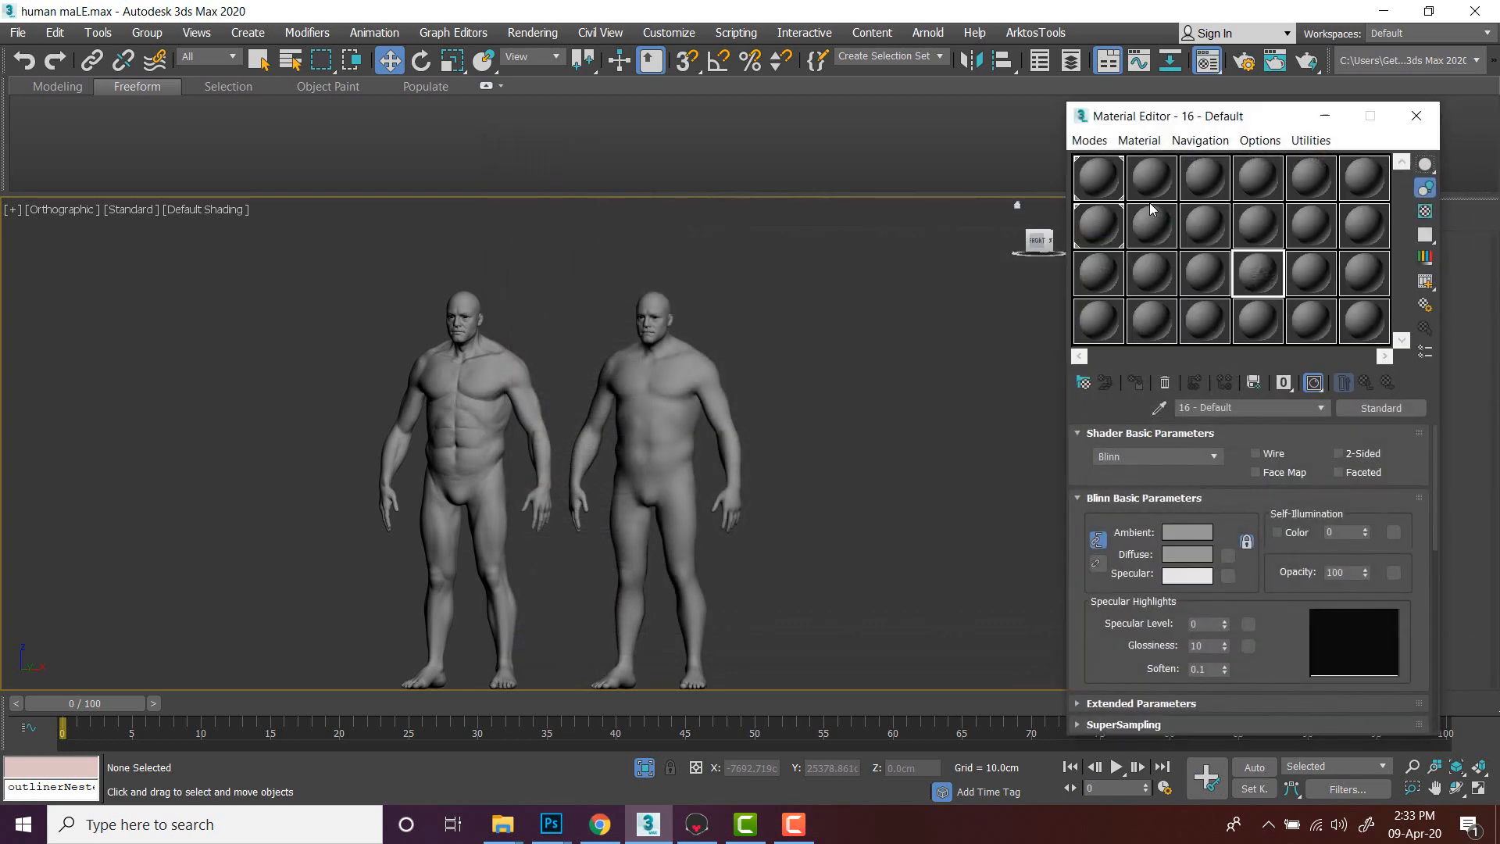
pyautogui.click(1206, 276)
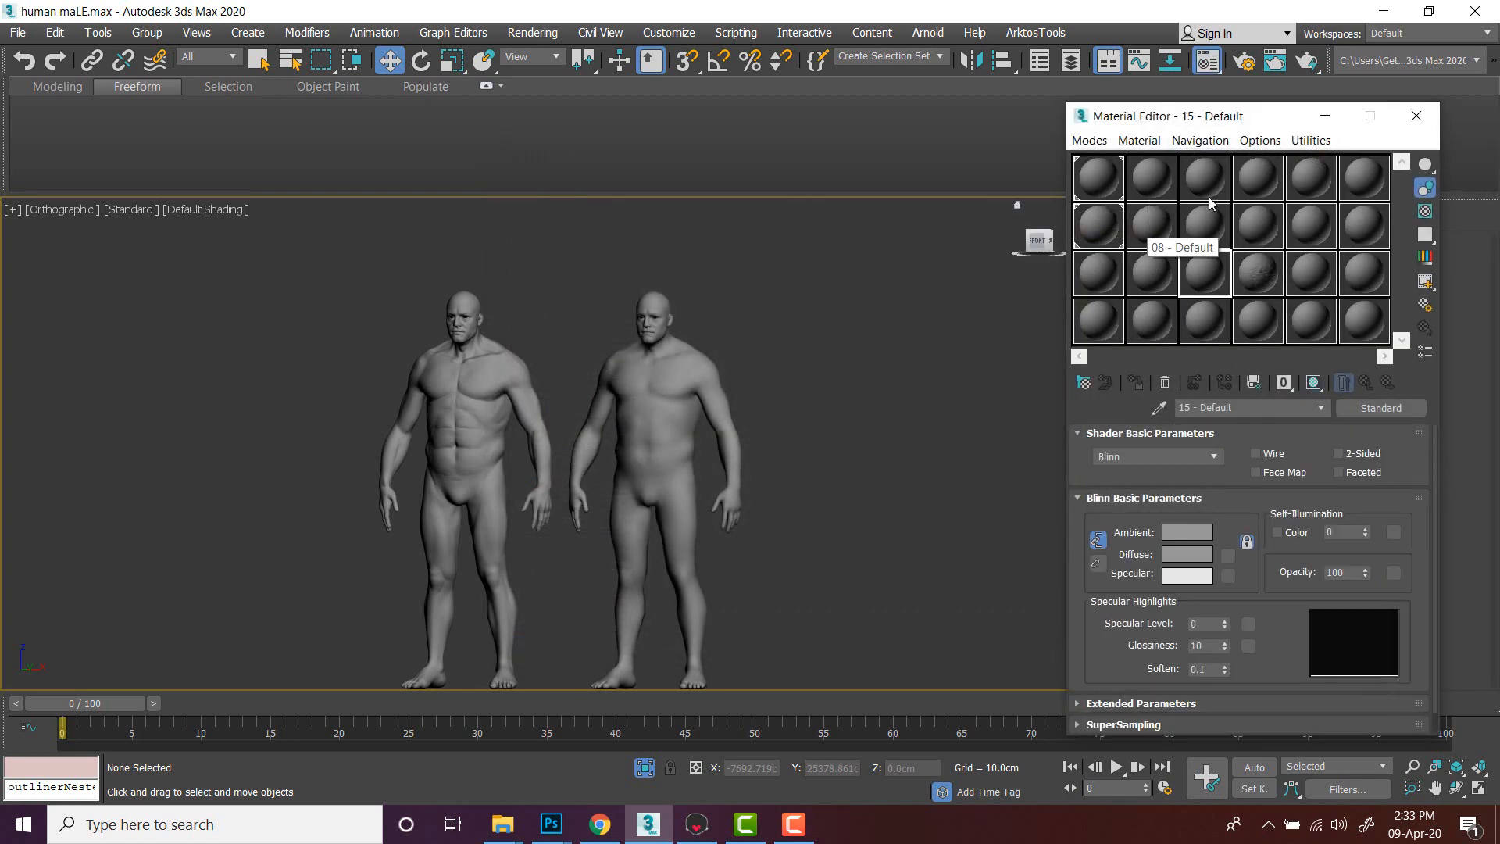
# - Select material 04 - Default and assign a Normal Bump map to its Bump map channel
pyautogui.click(1270, 178)
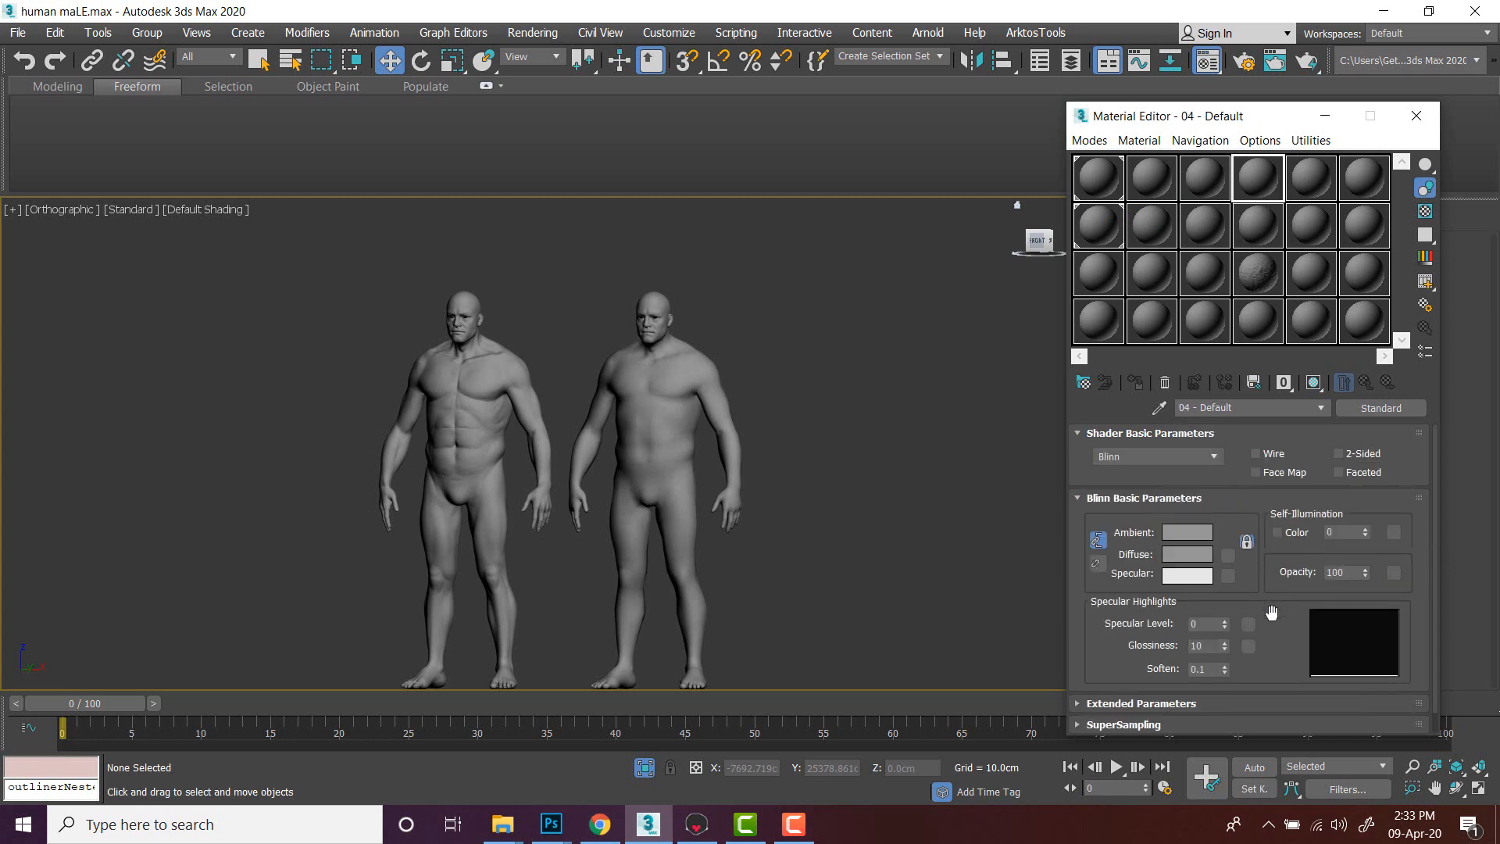
pyautogui.moveTo(1271, 612); pyautogui.dragTo(1278, 315)
pyautogui.click(1080, 725)
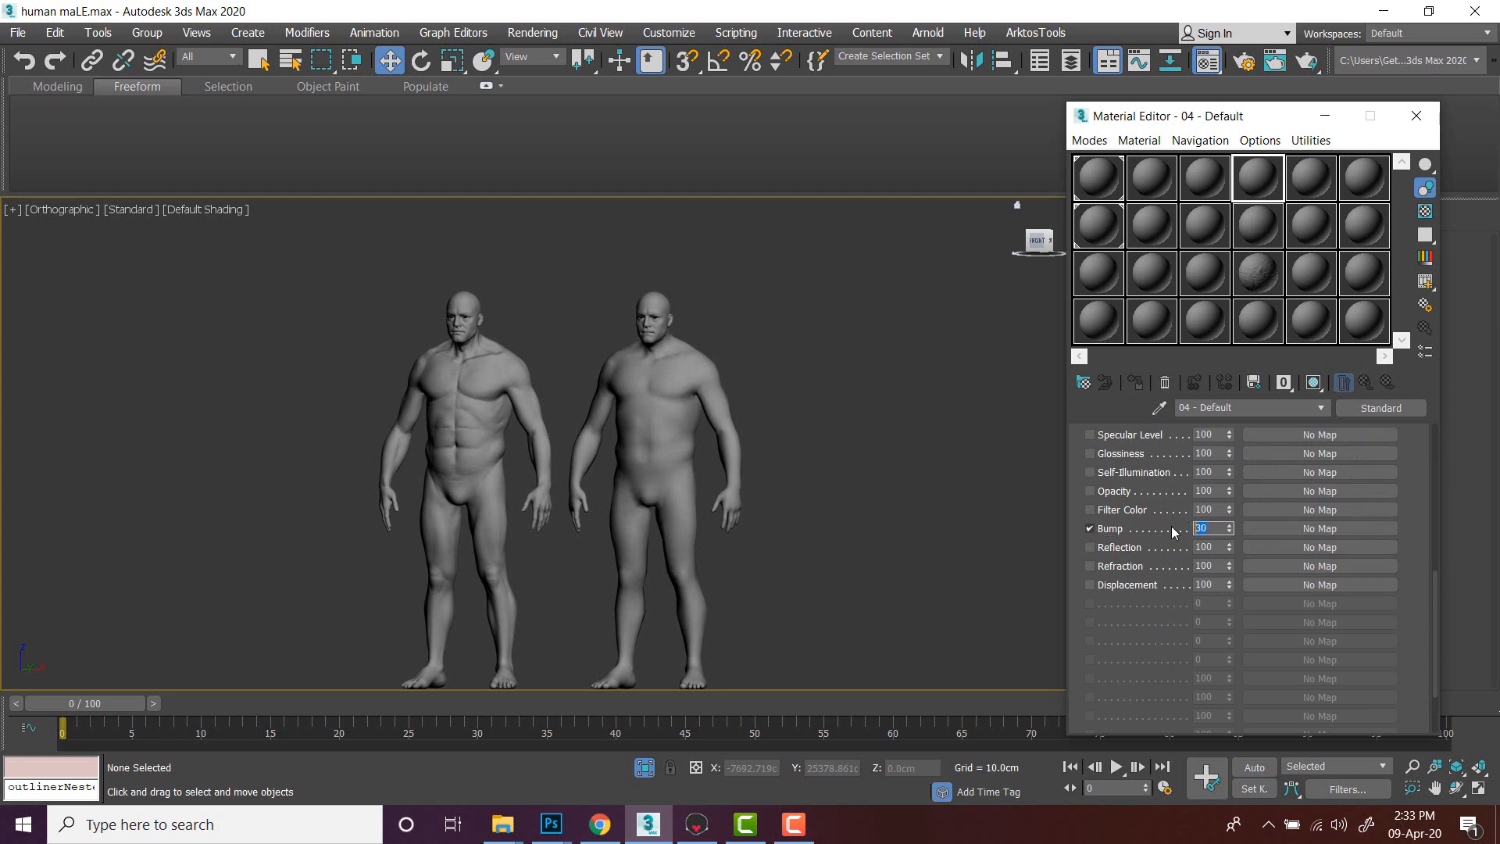
pyautogui.click(1290, 528)
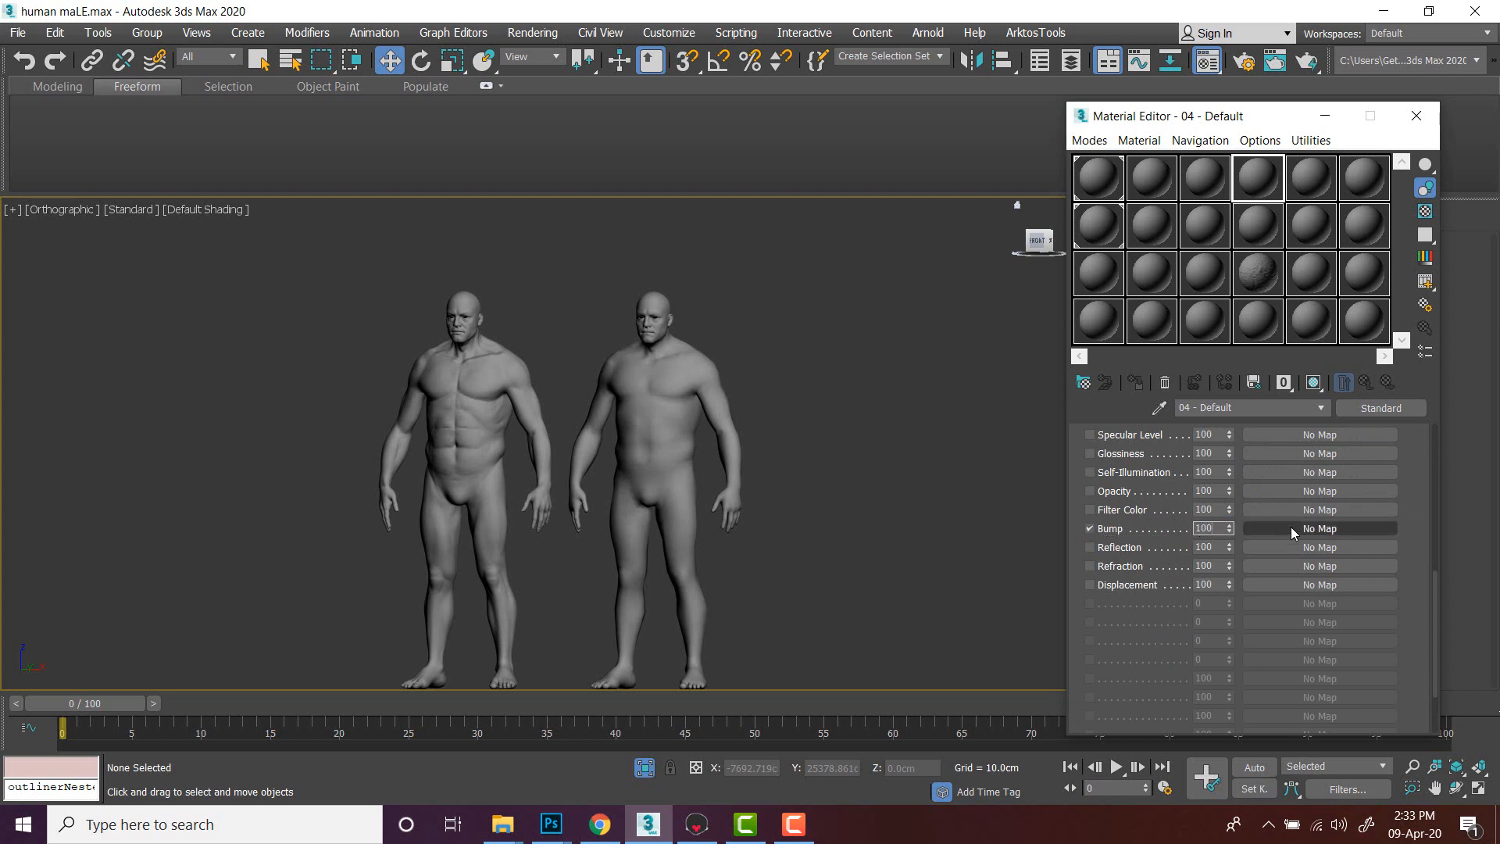
pyautogui.doubleClick(688, 589)
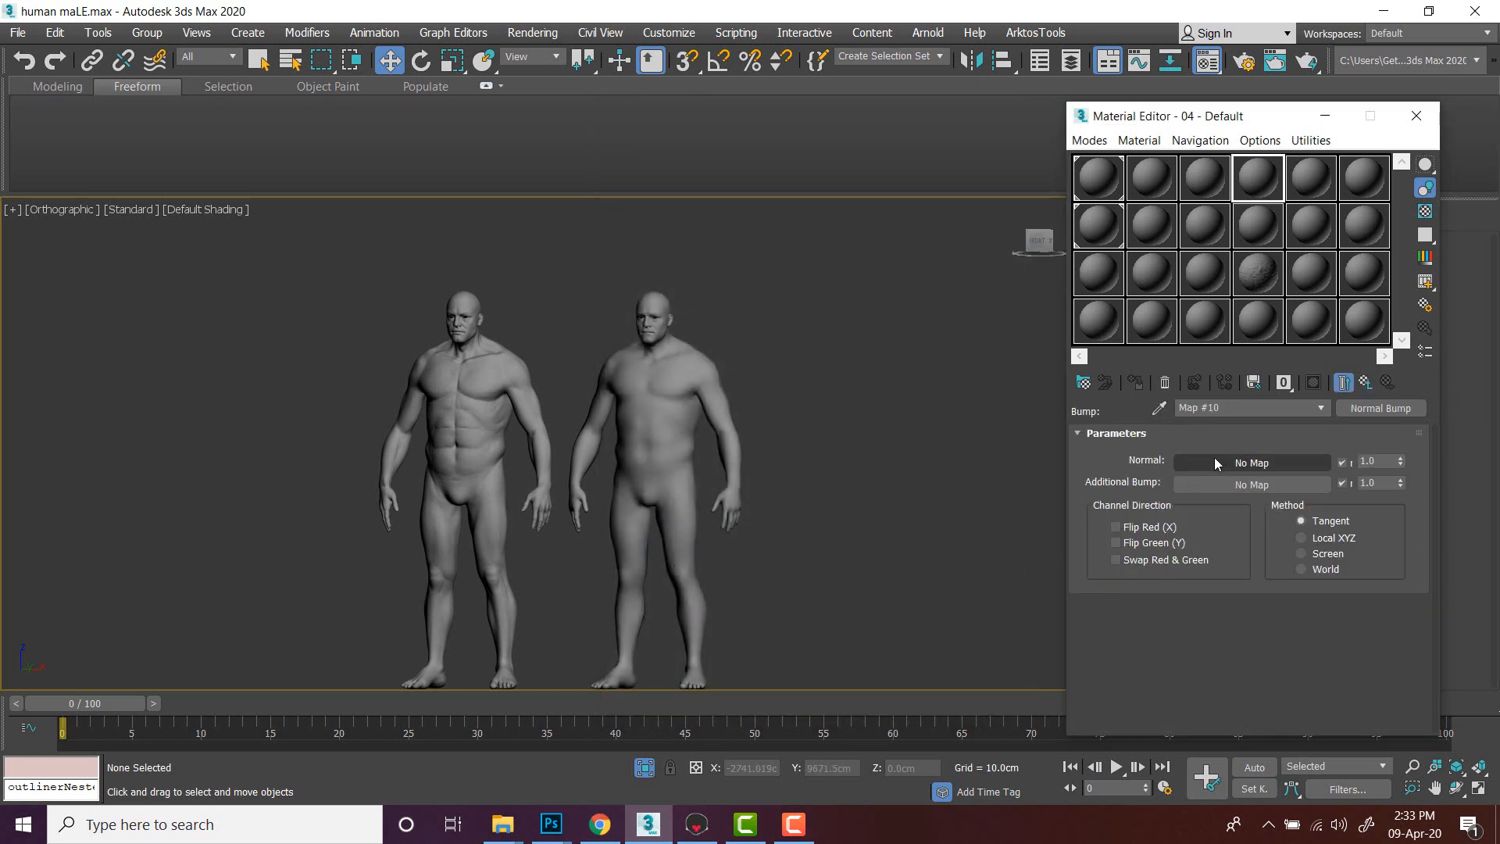
# - Load bake2_normal from the Documents folder into the Normal Bump's Normal map slot
pyautogui.click(506, 833)
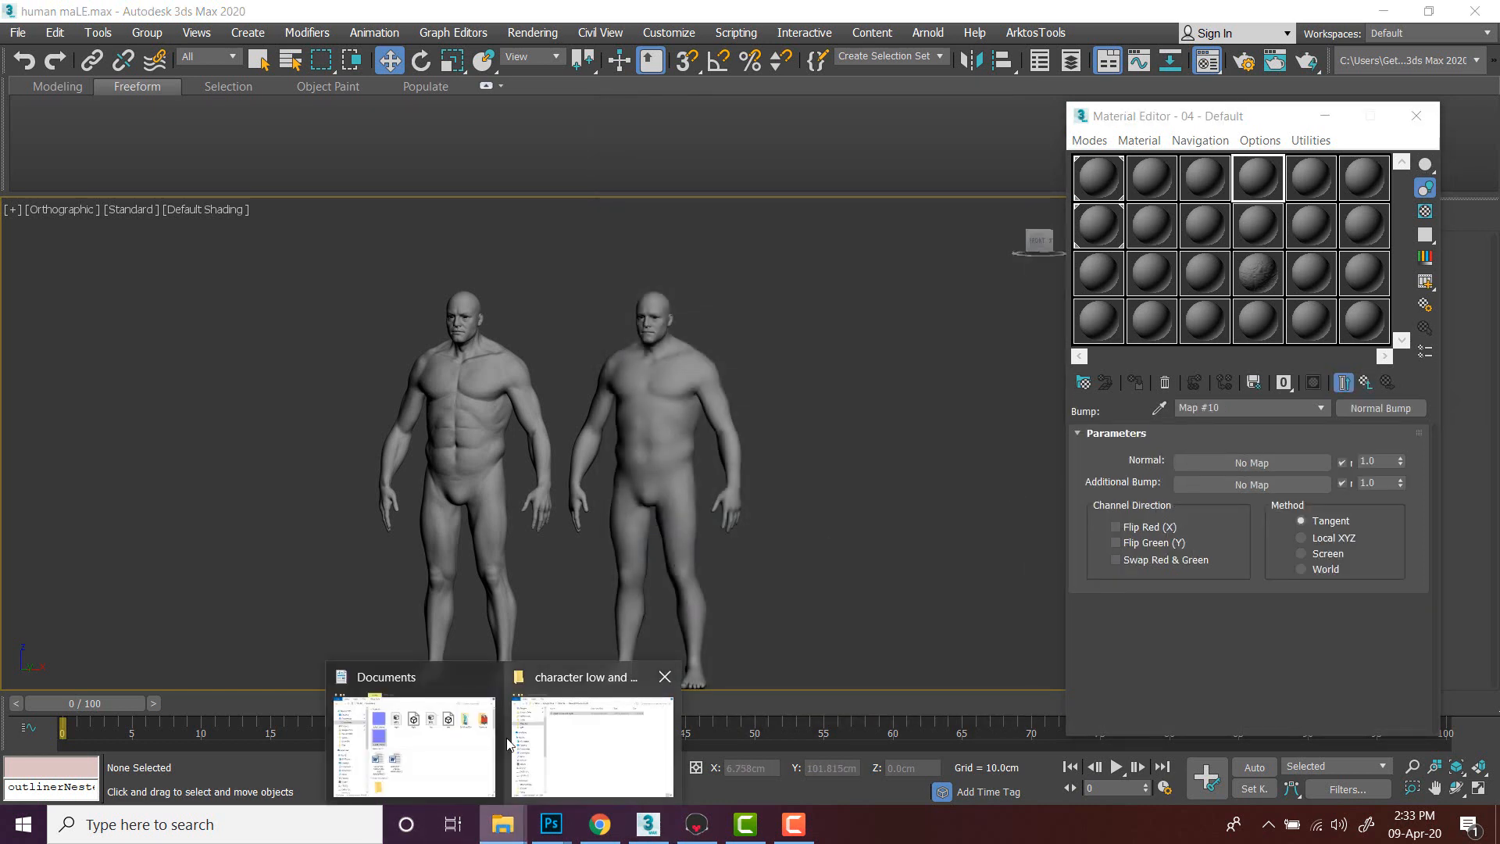
pyautogui.click(399, 738)
pyautogui.moveTo(766, 157); pyautogui.dragTo(418, 188)
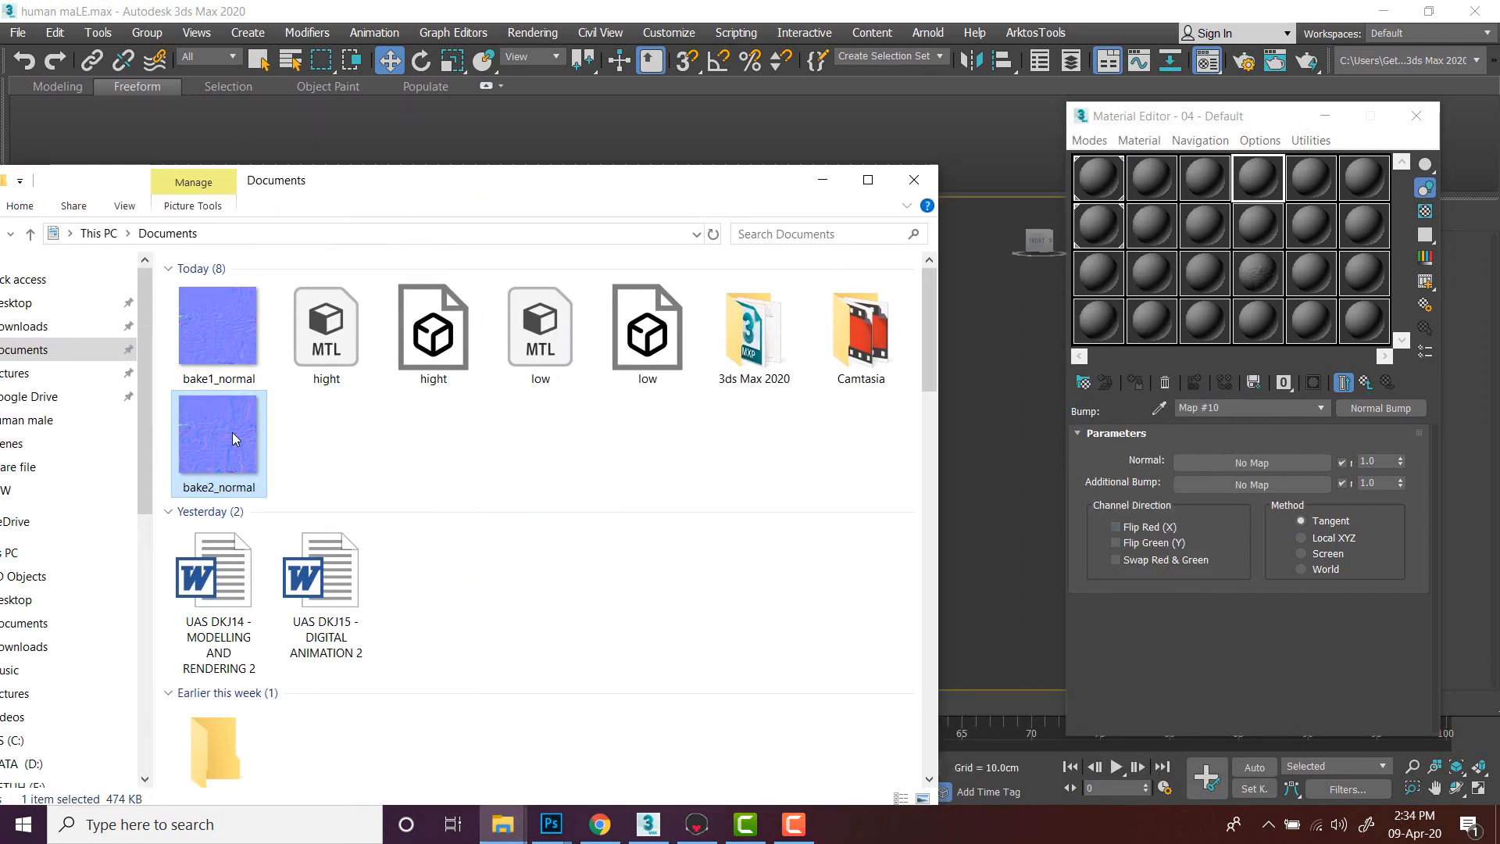
pyautogui.moveTo(235, 448); pyautogui.dragTo(1198, 467)
pyautogui.click(1005, 404)
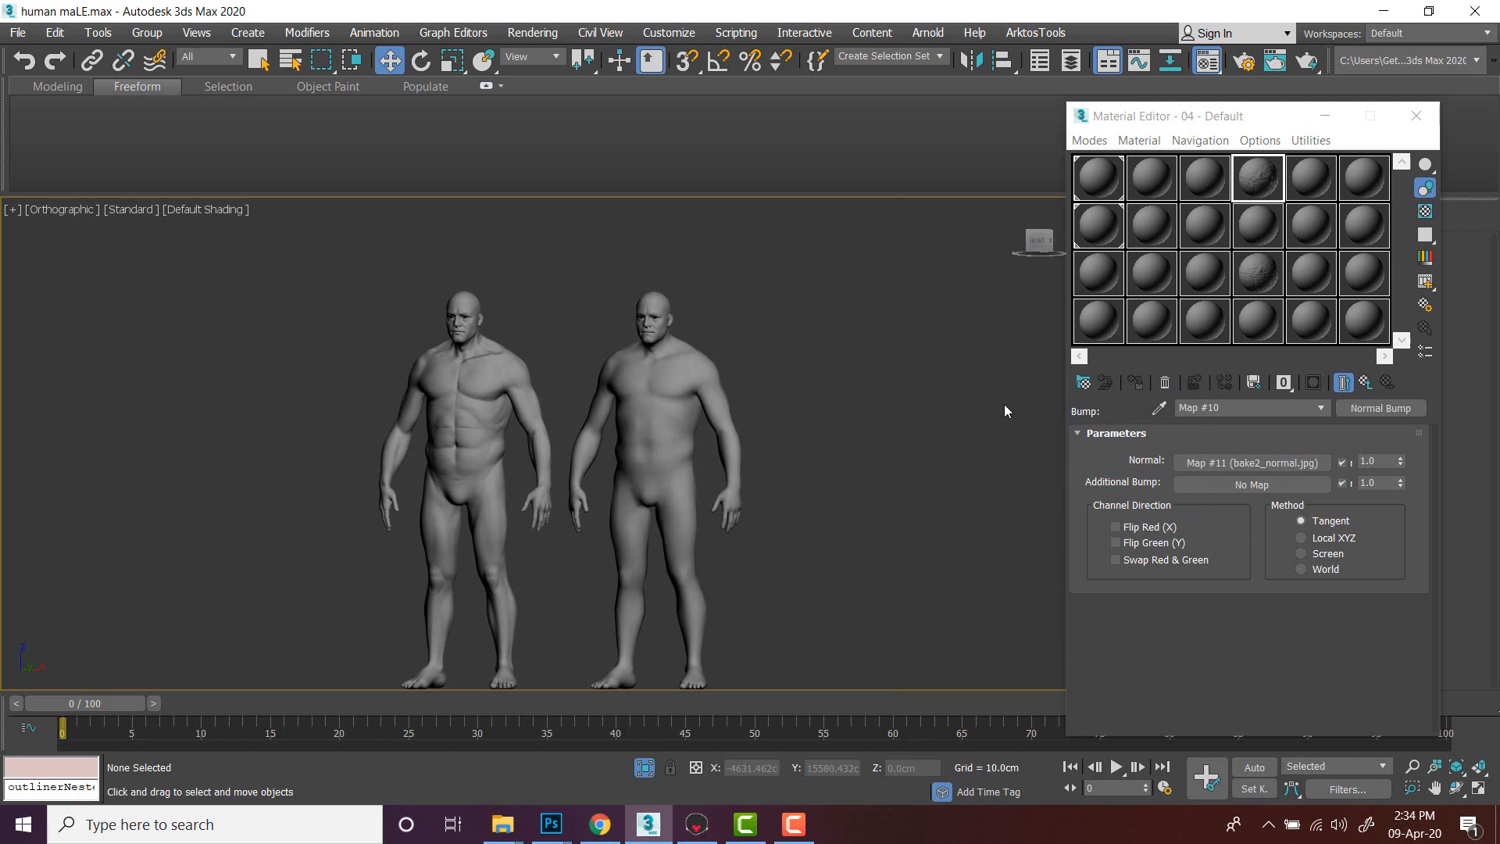
# - Apply material 04 - Default to the low-poly body and go back to the parent material
pyautogui.click(683, 364)
pyautogui.scroll(4, 694, 364)
pyautogui.moveTo(1262, 178); pyautogui.dragTo(646, 455)
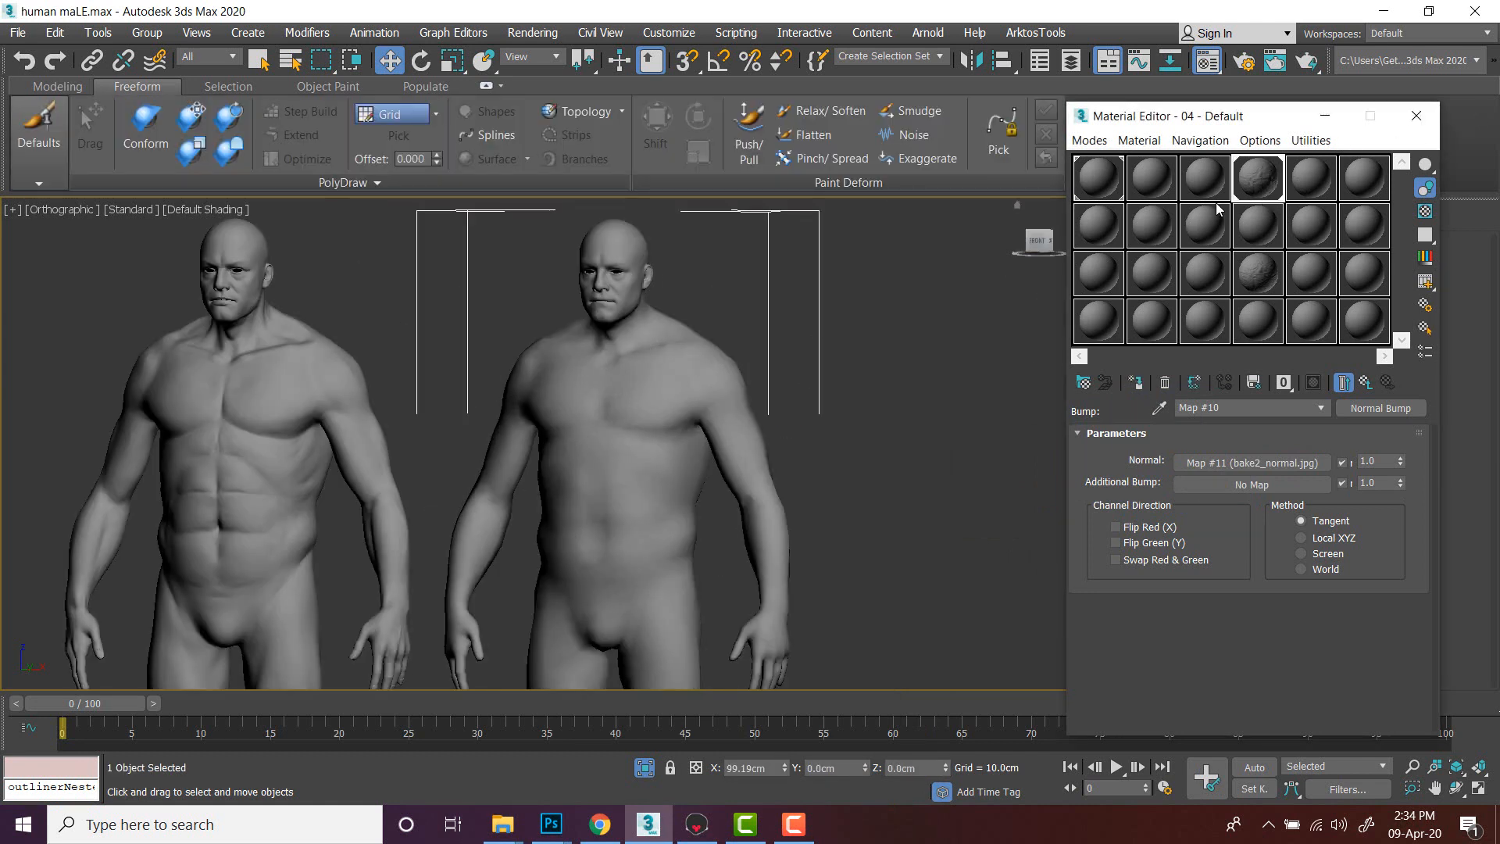
pyautogui.scroll(2, 640, 402)
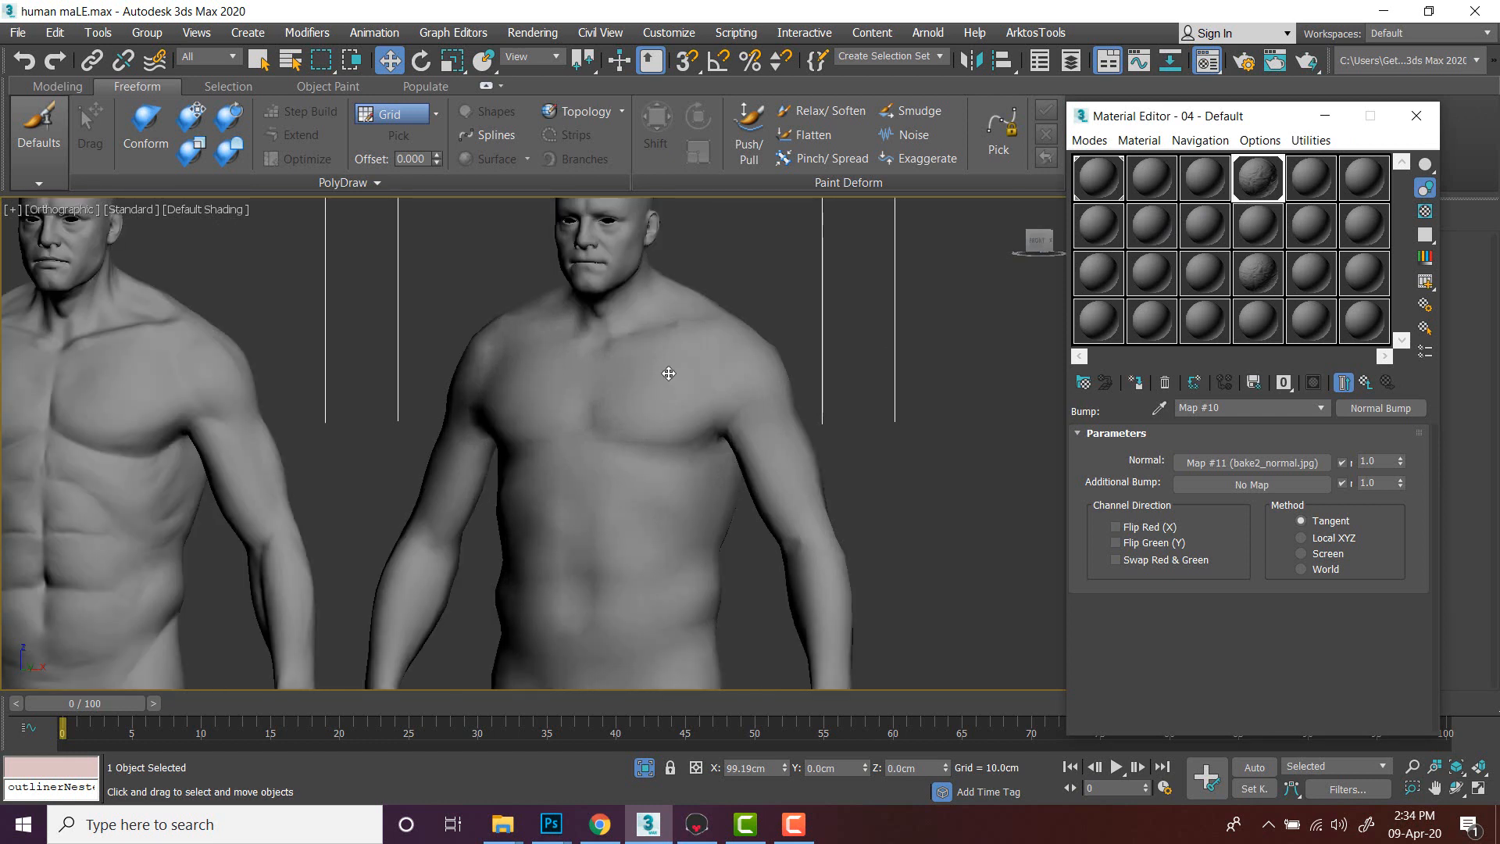
pyautogui.click(1366, 384)
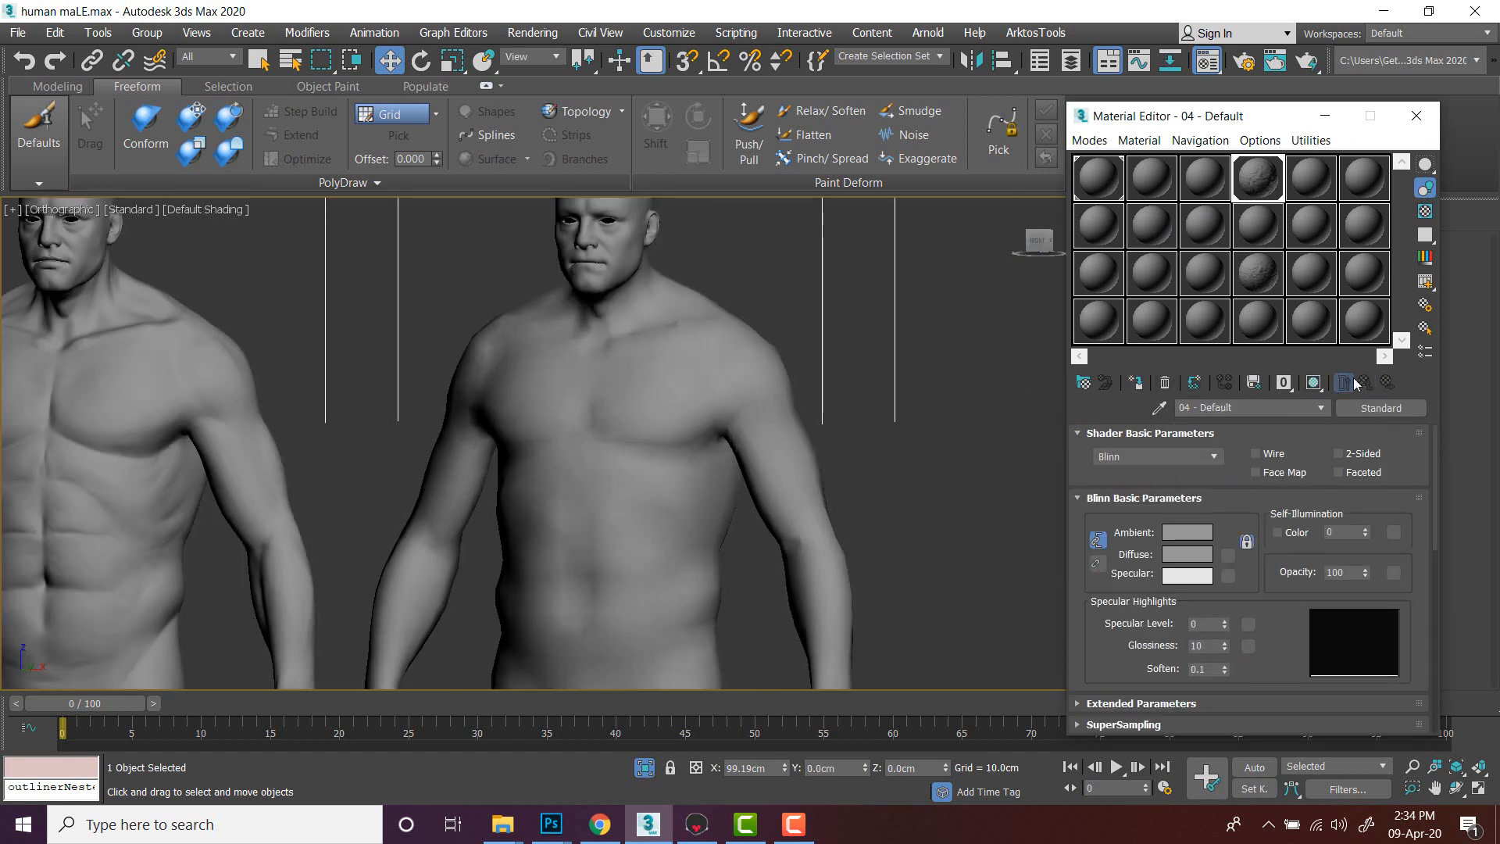
# - Display the material's maps shaded in the viewport and close the Material Editor
pyautogui.click(1313, 381)
pyautogui.click(1315, 383)
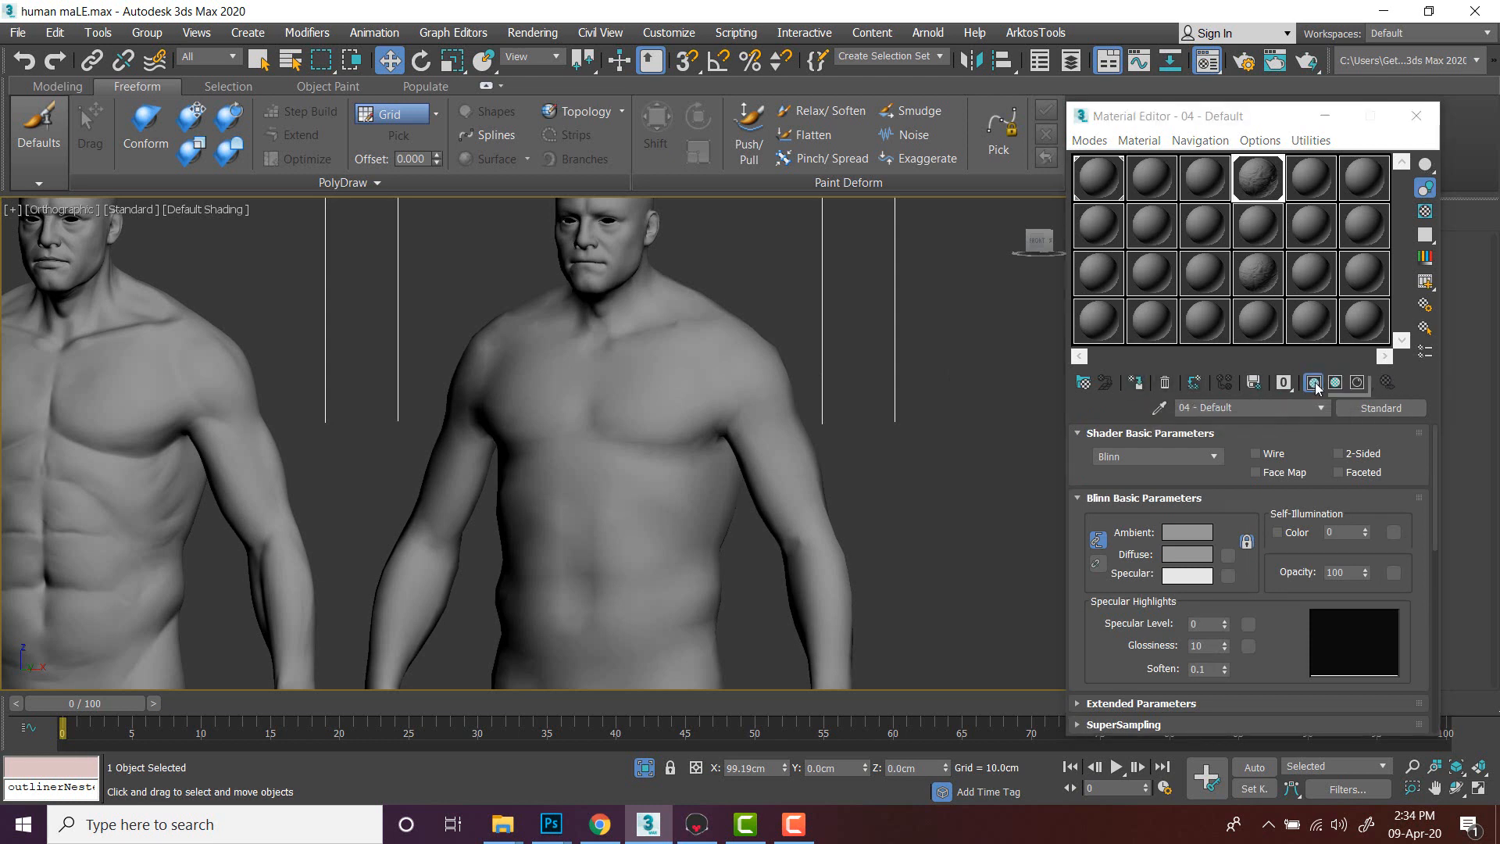
pyautogui.moveTo(1318, 388); pyautogui.dragTo(1358, 388)
pyautogui.scroll(-5, 926, 345)
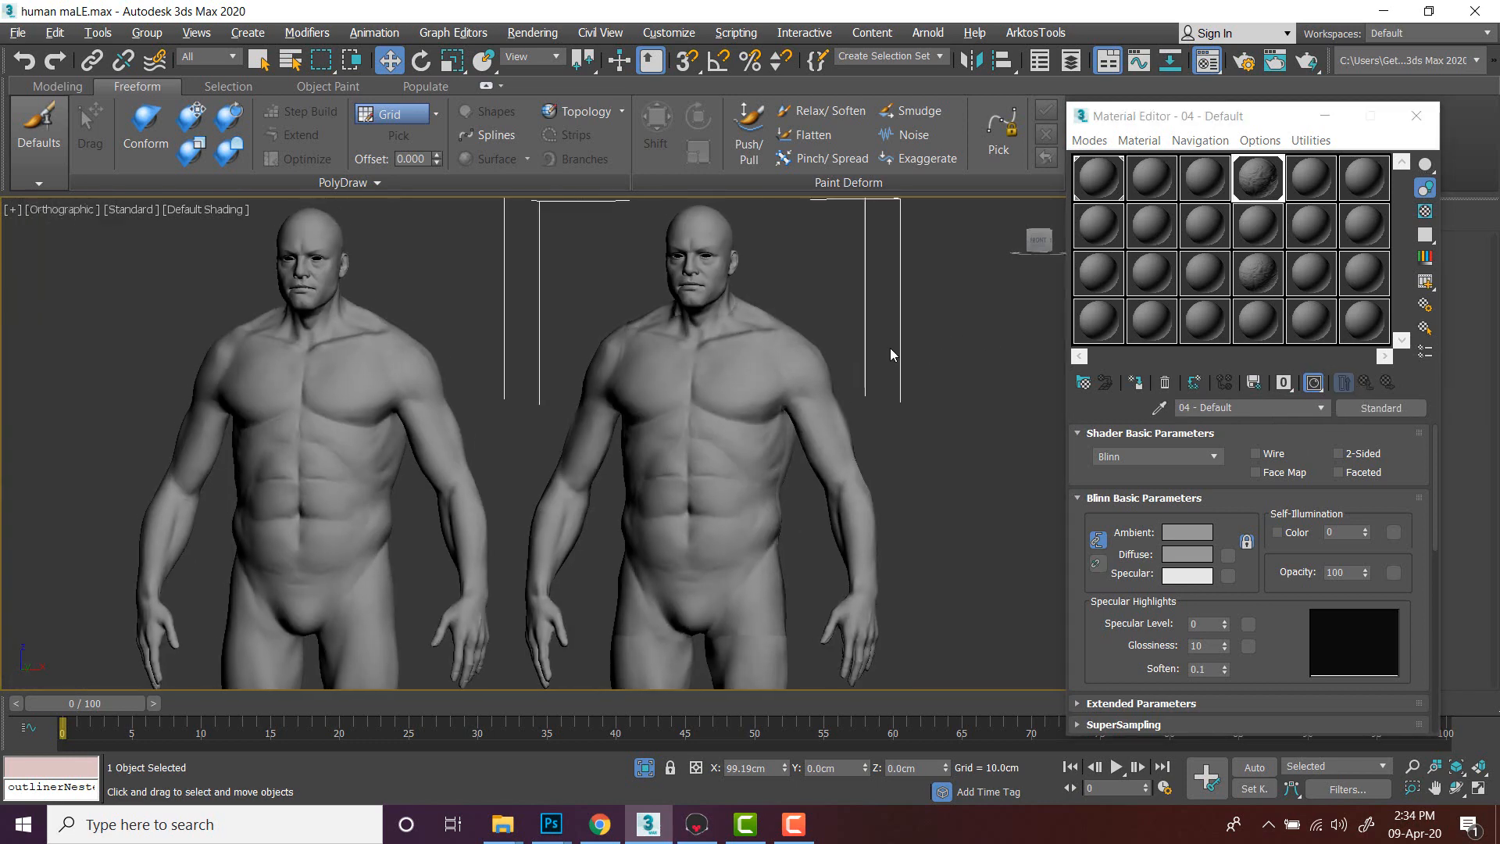
pyautogui.click(1415, 115)
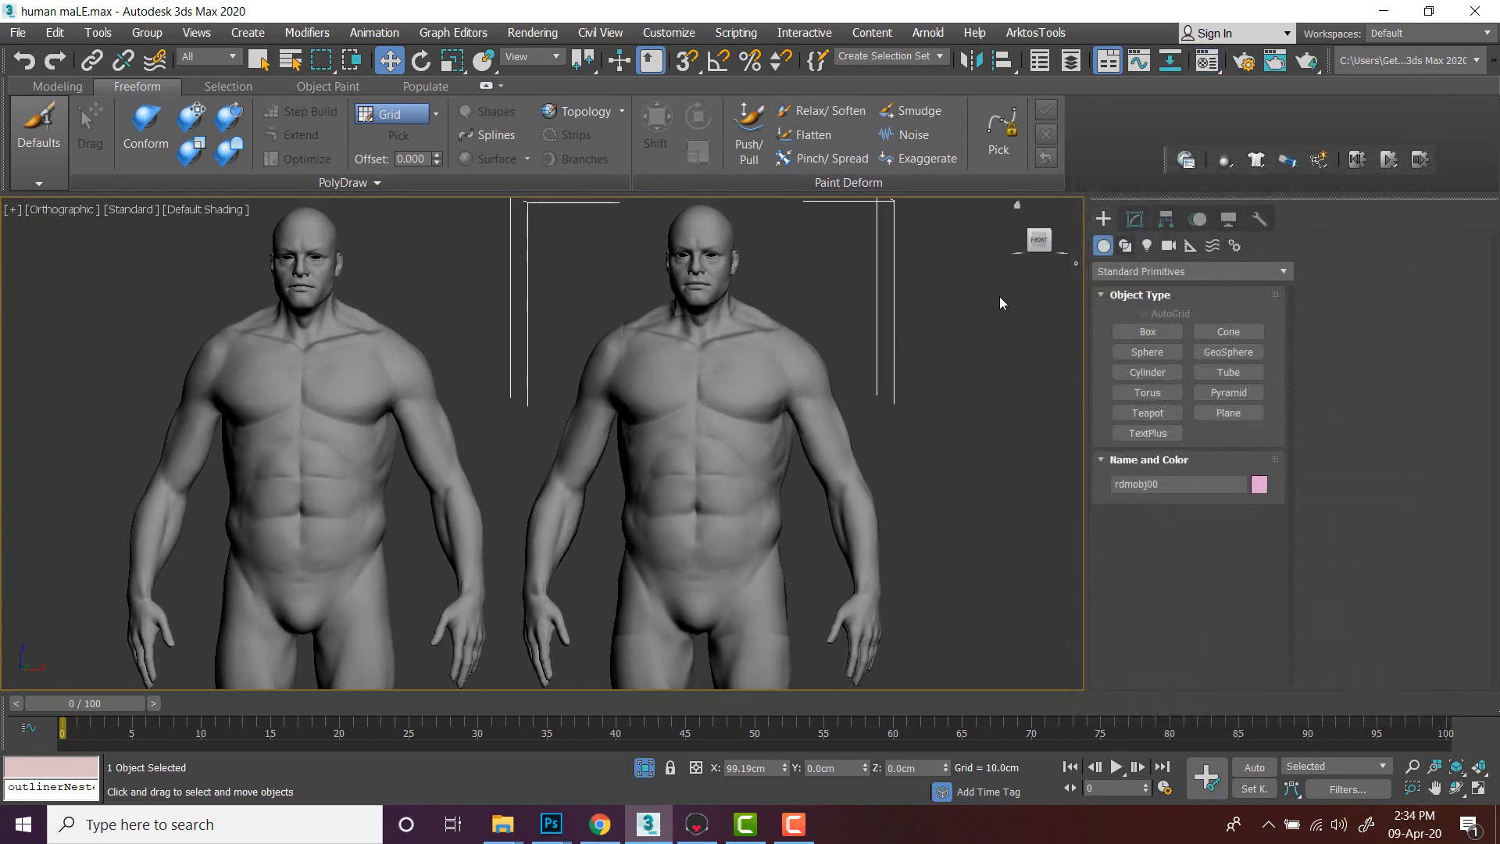
pyautogui.moveTo(1000, 297); pyautogui.dragTo(831, 362, button='middle')
pyautogui.scroll(6, 810, 295)
pyautogui.scroll(-4, 807, 368)
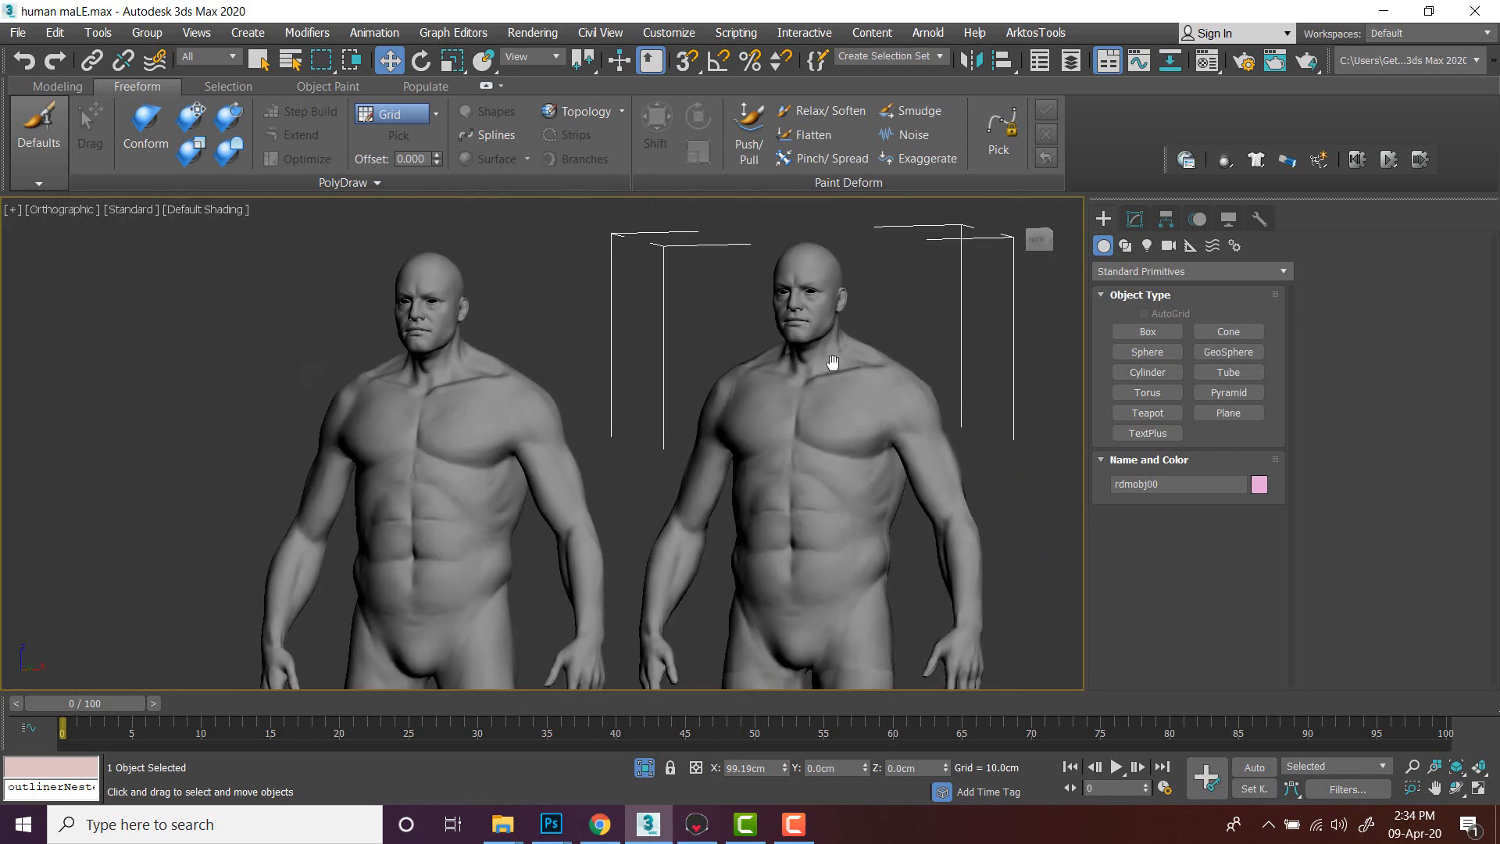
pyautogui.scroll(3, 833, 363)
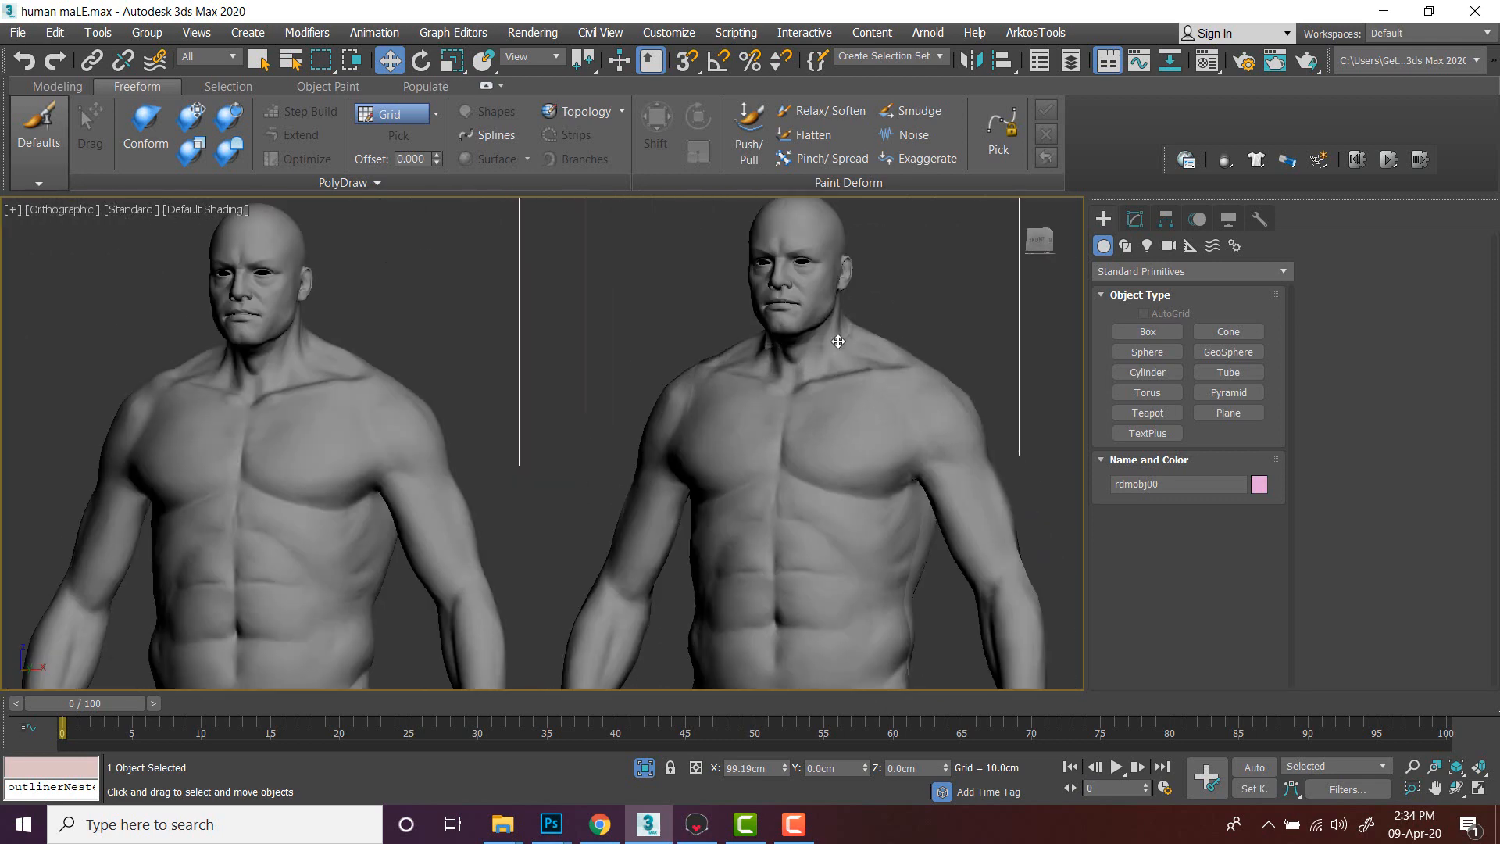
pyautogui.moveTo(837, 341); pyautogui.dragTo(845, 371, button='middle')
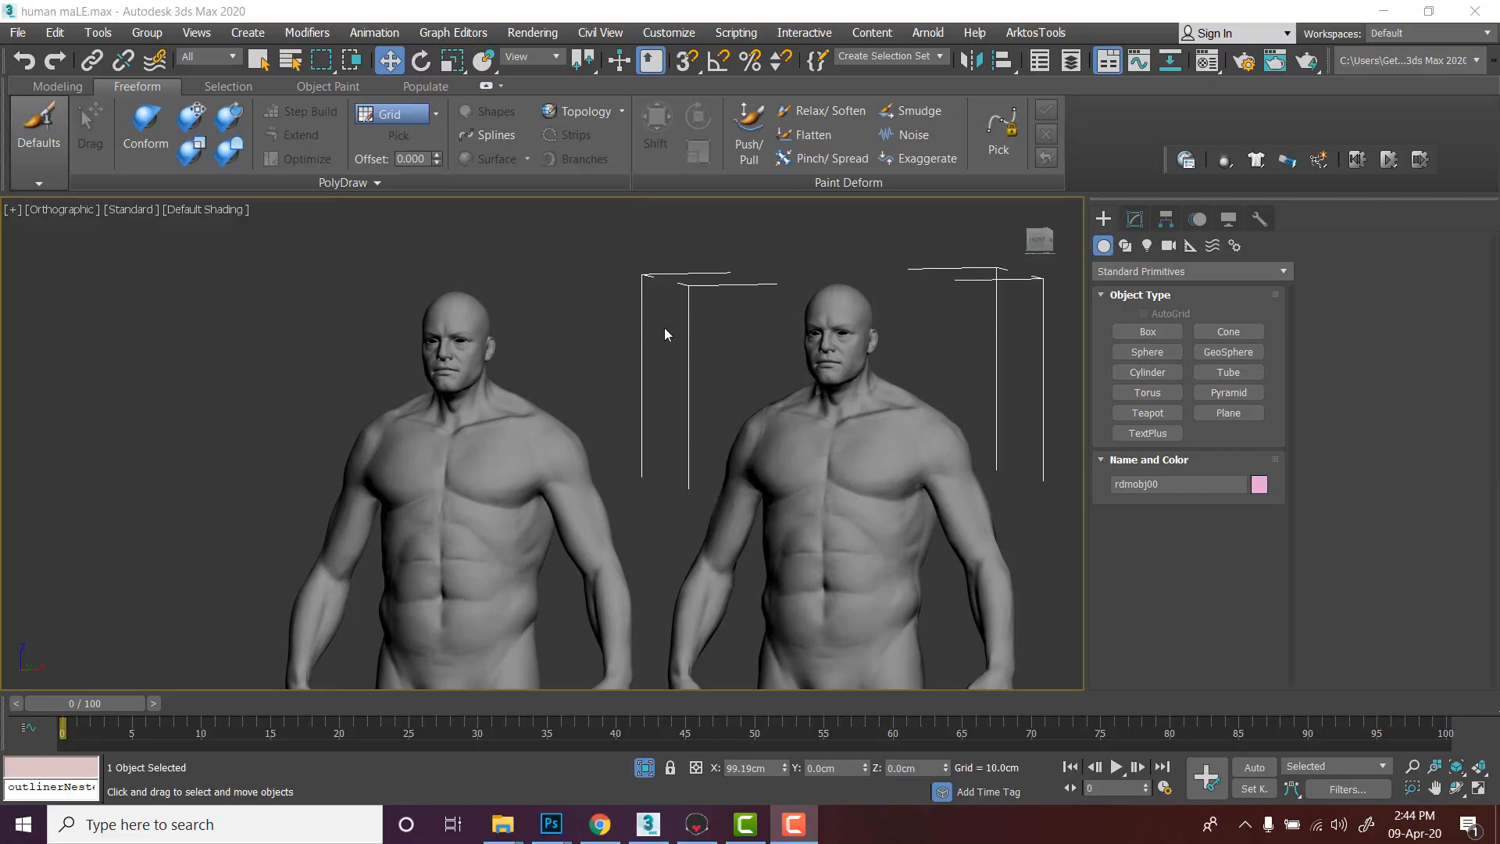
pyautogui.moveTo(606, 288); pyautogui.dragTo(549, 265, button='middle')
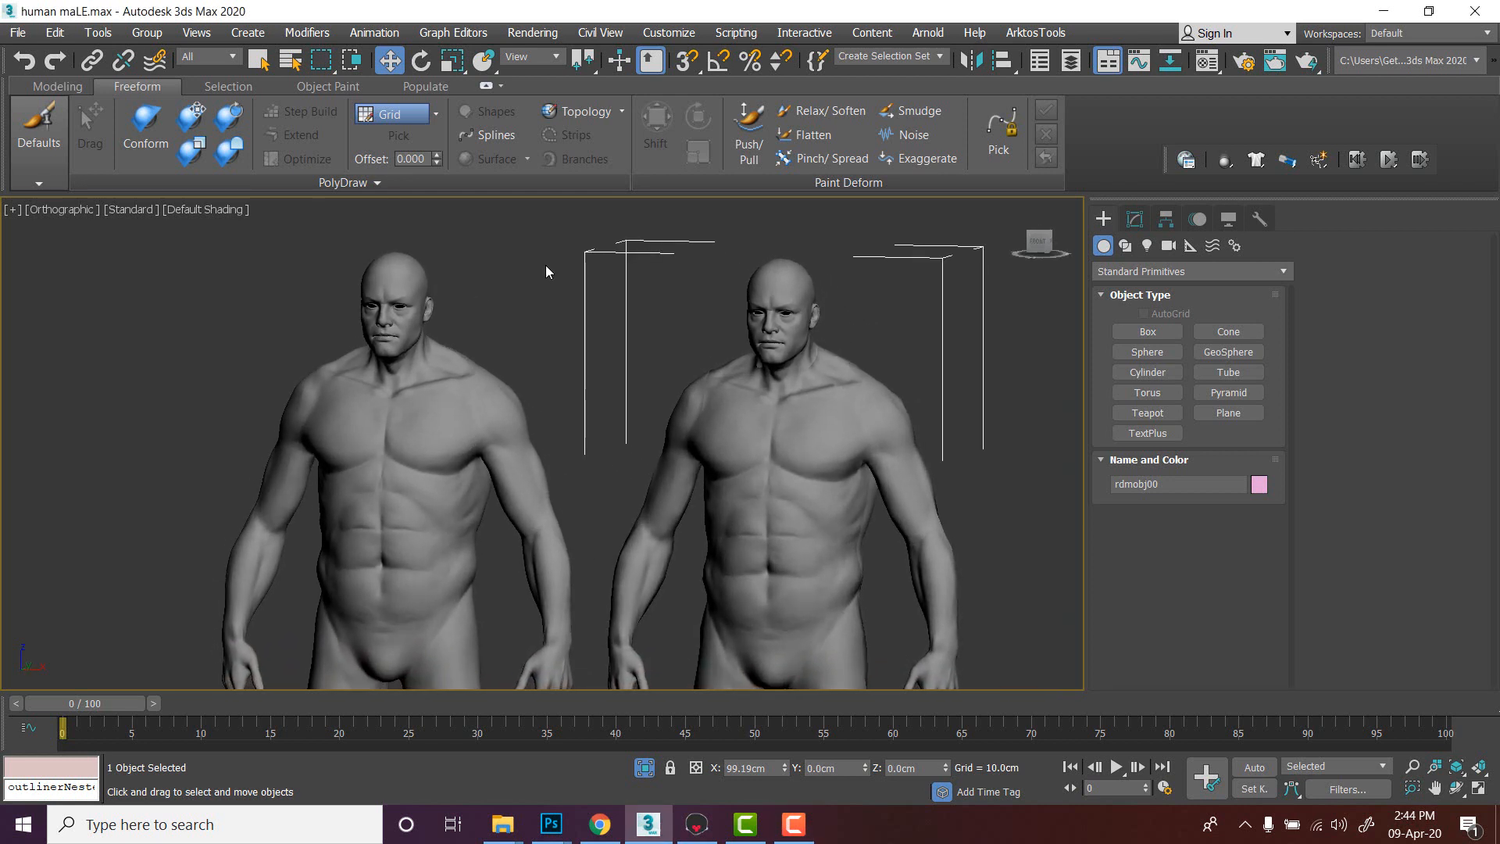
pyautogui.click(545, 268)
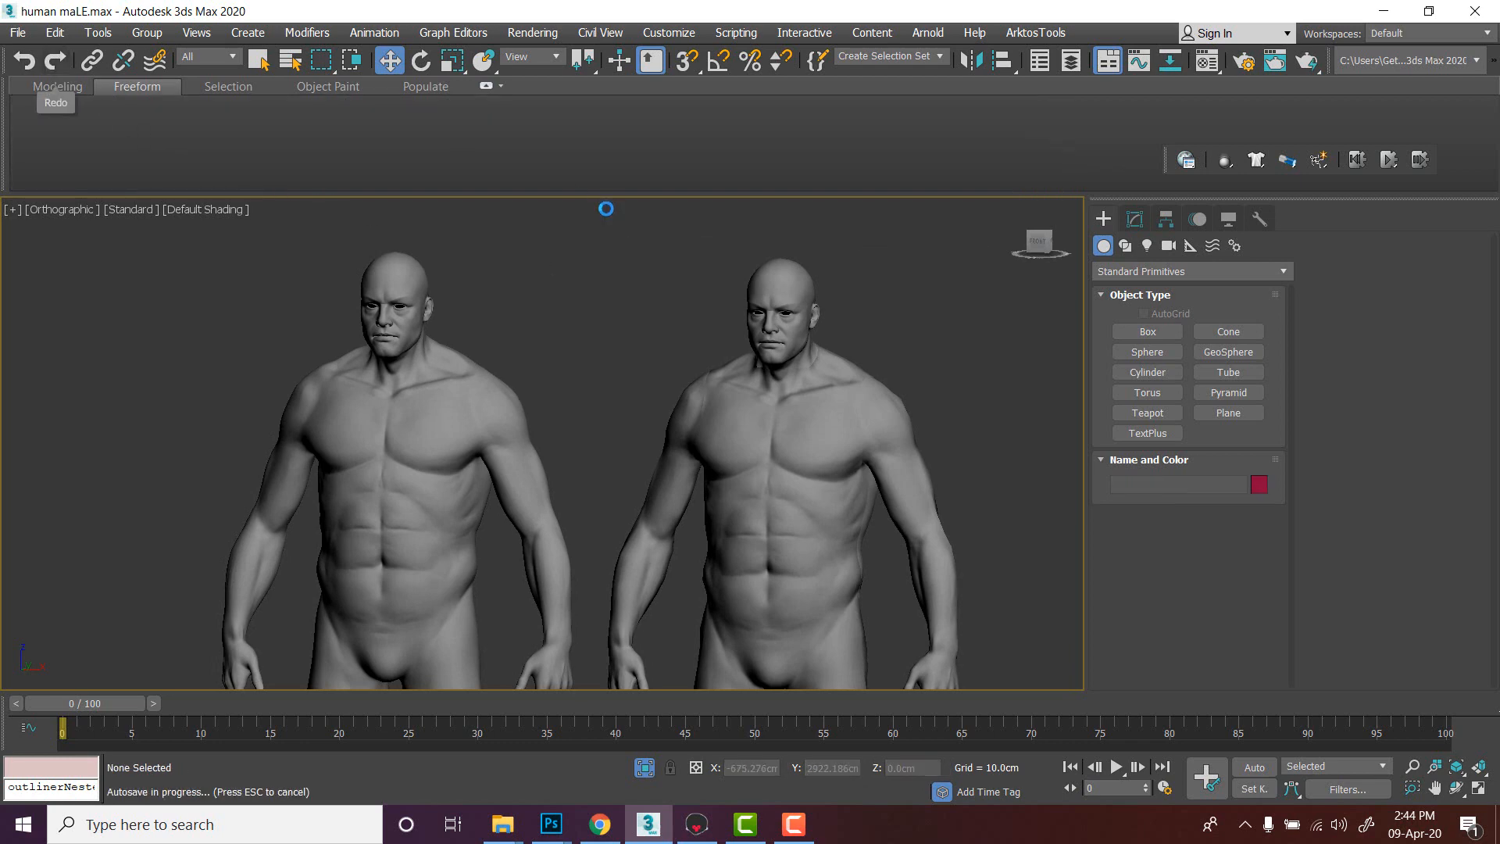
# - Reopen the scene from the recent files list without saving the current changes
pyautogui.click(17, 32)
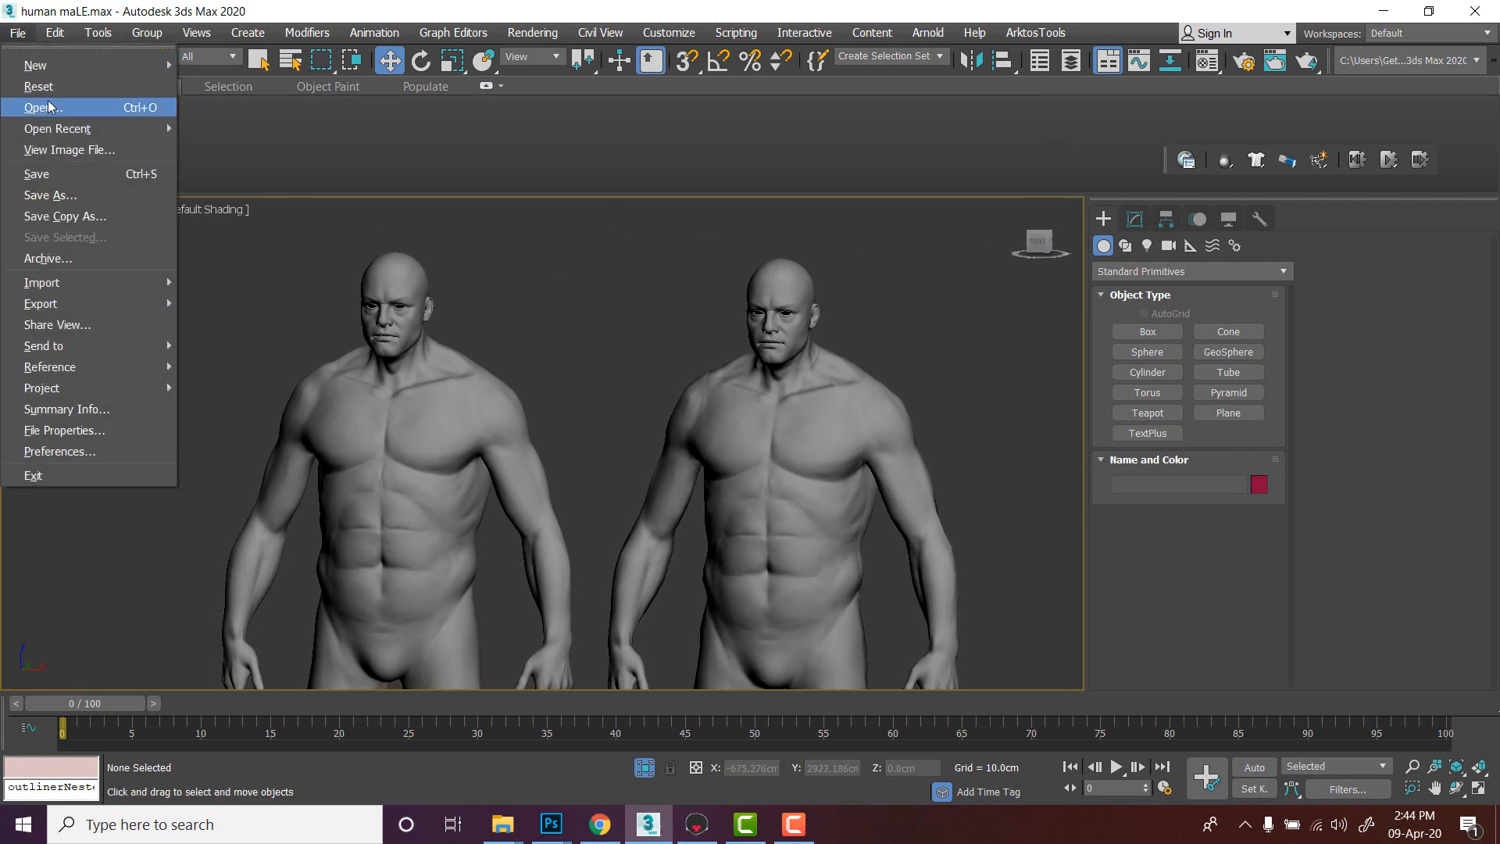
pyautogui.moveTo(141, 128)
pyautogui.click(328, 129)
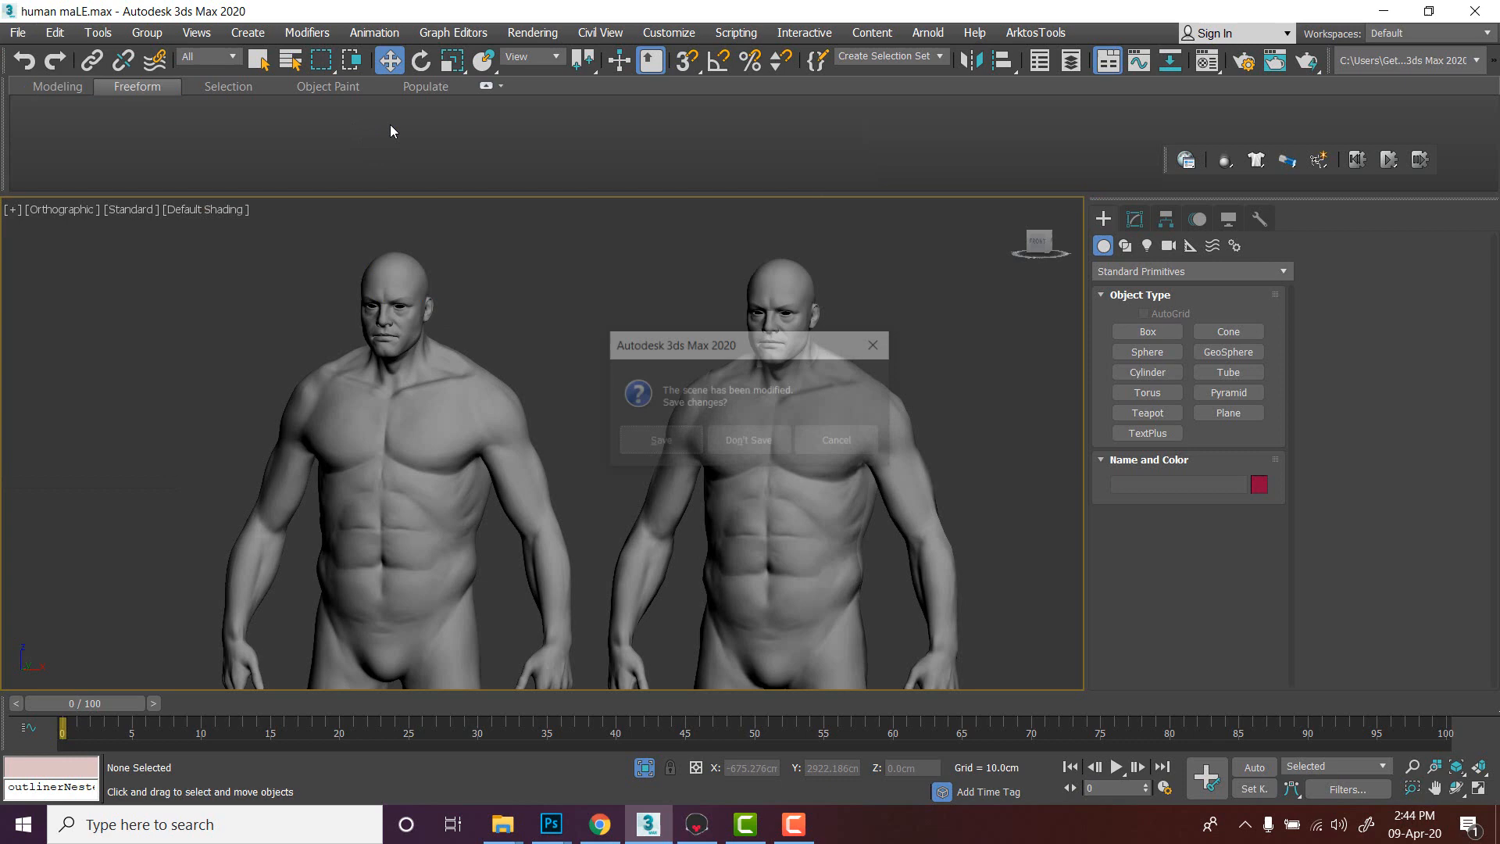
pyautogui.click(767, 436)
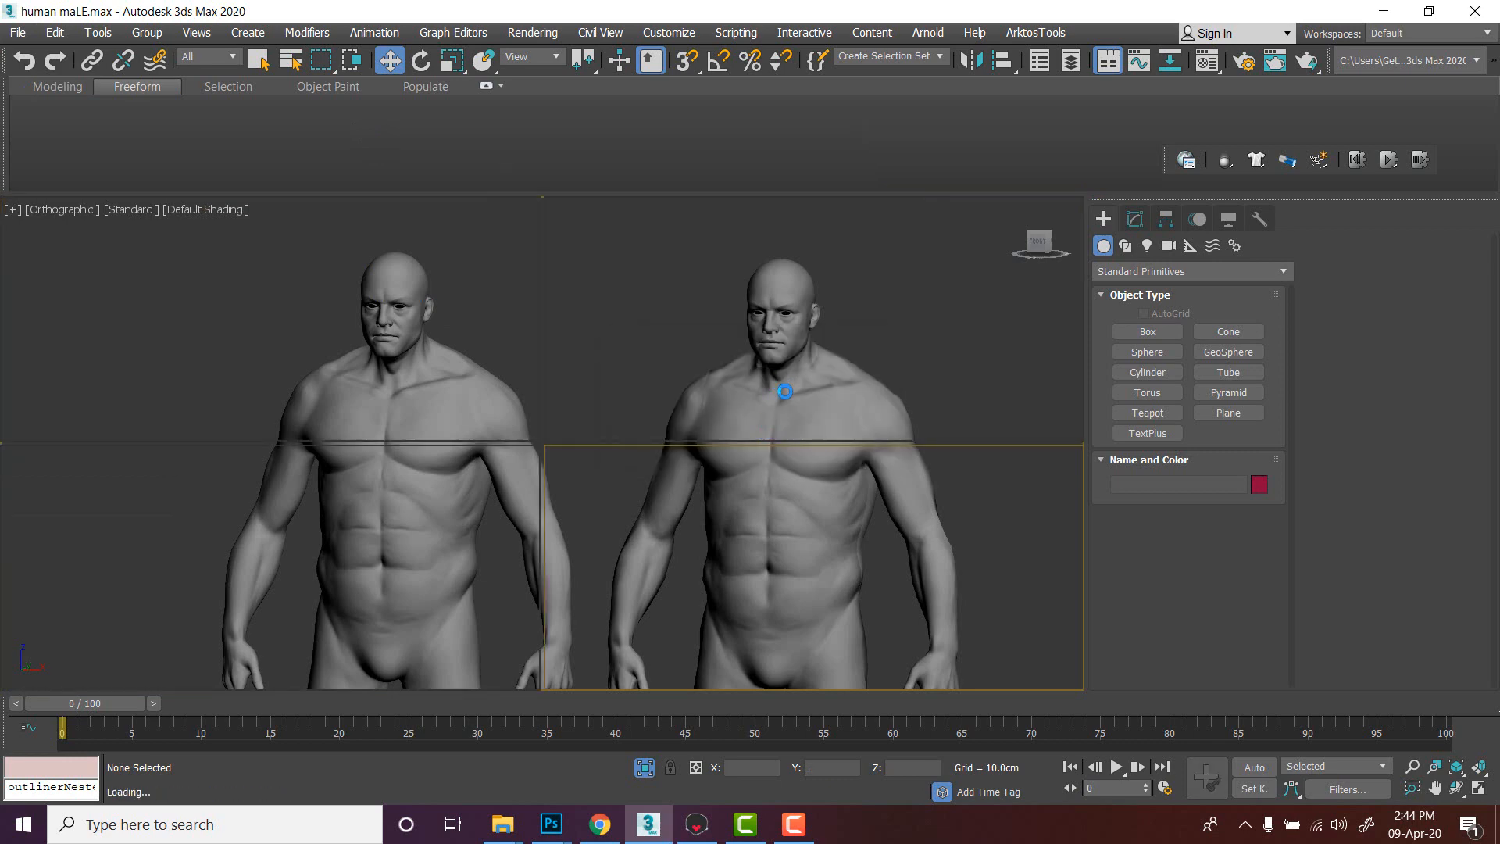
pyautogui.click(883, 485)
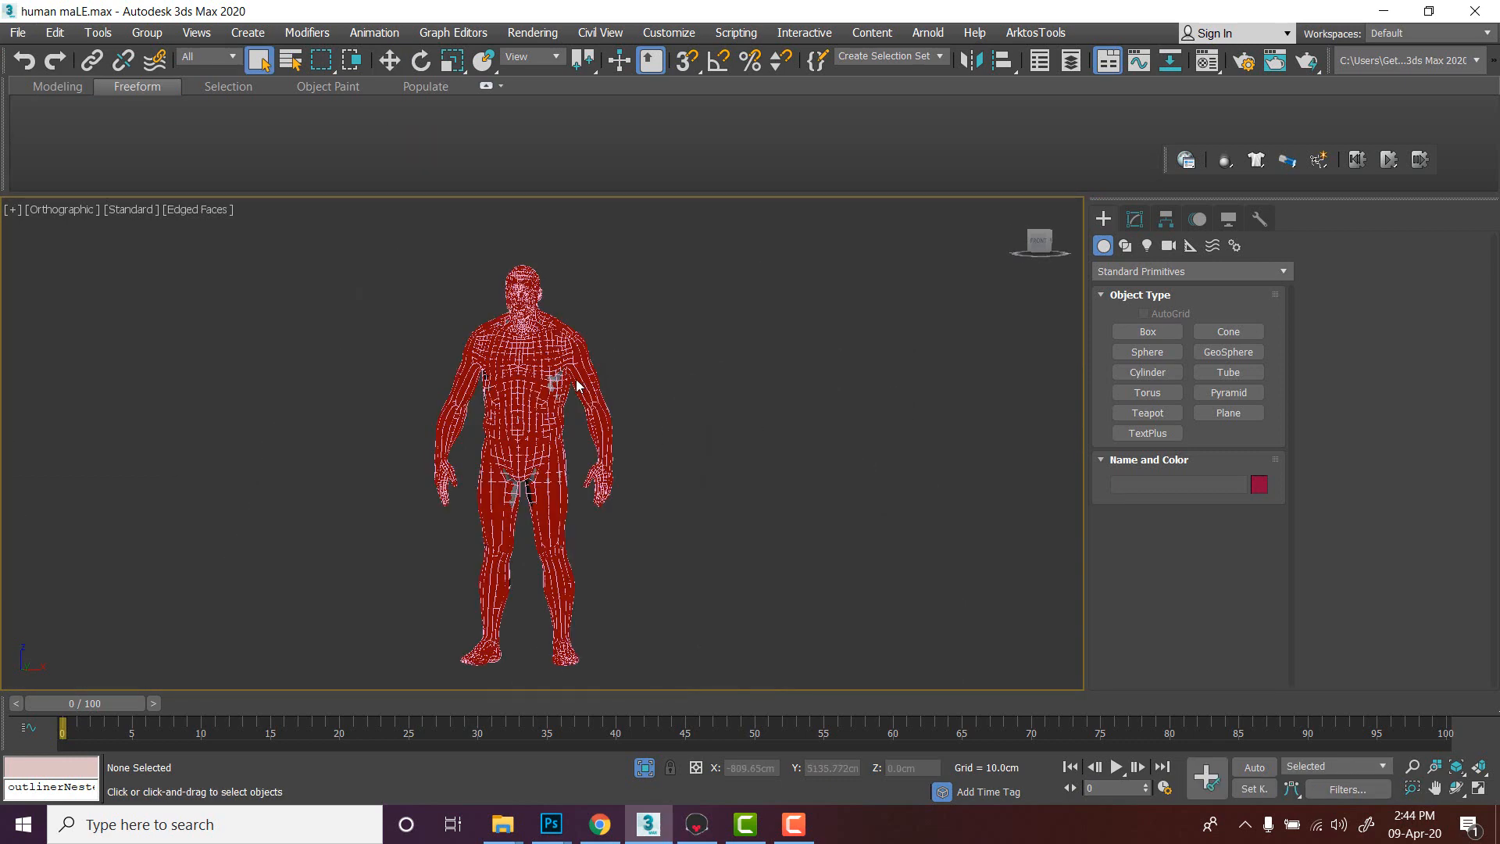
pyautogui.scroll(6, 577, 385)
pyautogui.scroll(-2, 740, 382)
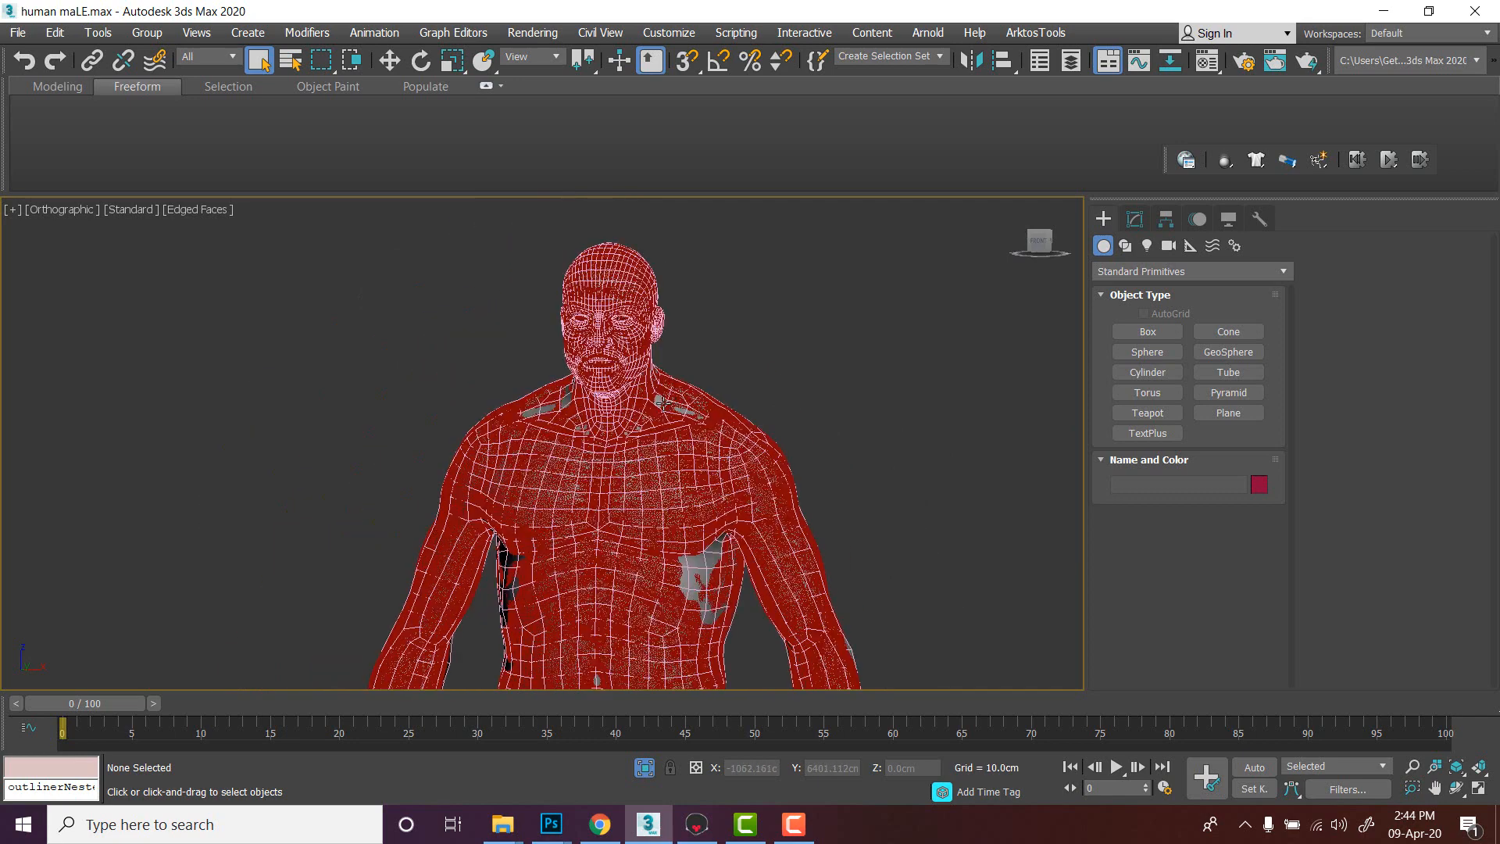
pyautogui.scroll(5, 662, 403)
pyautogui.click(647, 403)
pyautogui.click(813, 318)
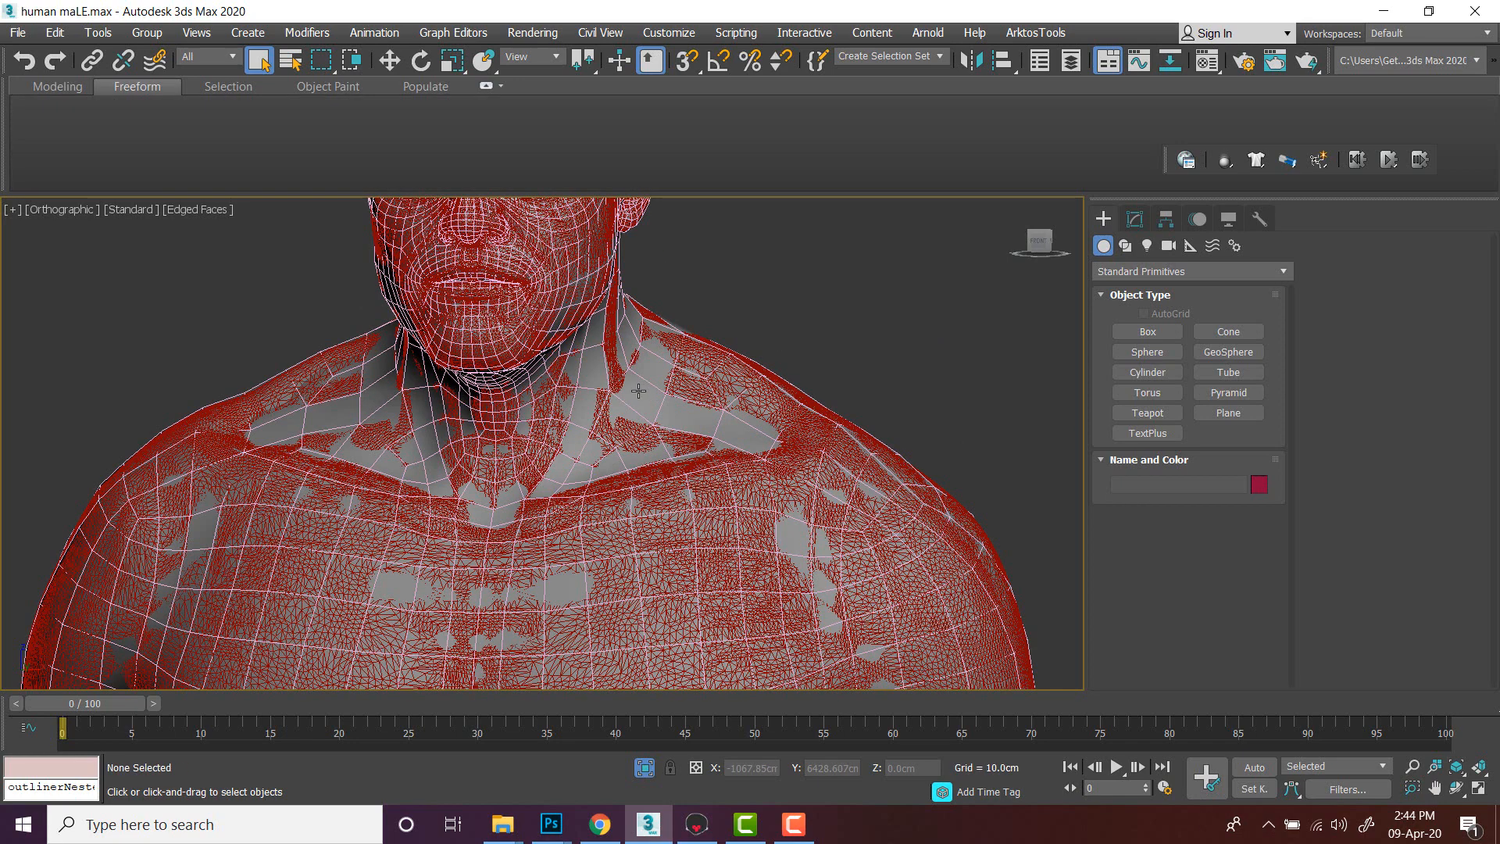
pyautogui.click(638, 391)
pyautogui.press('w')
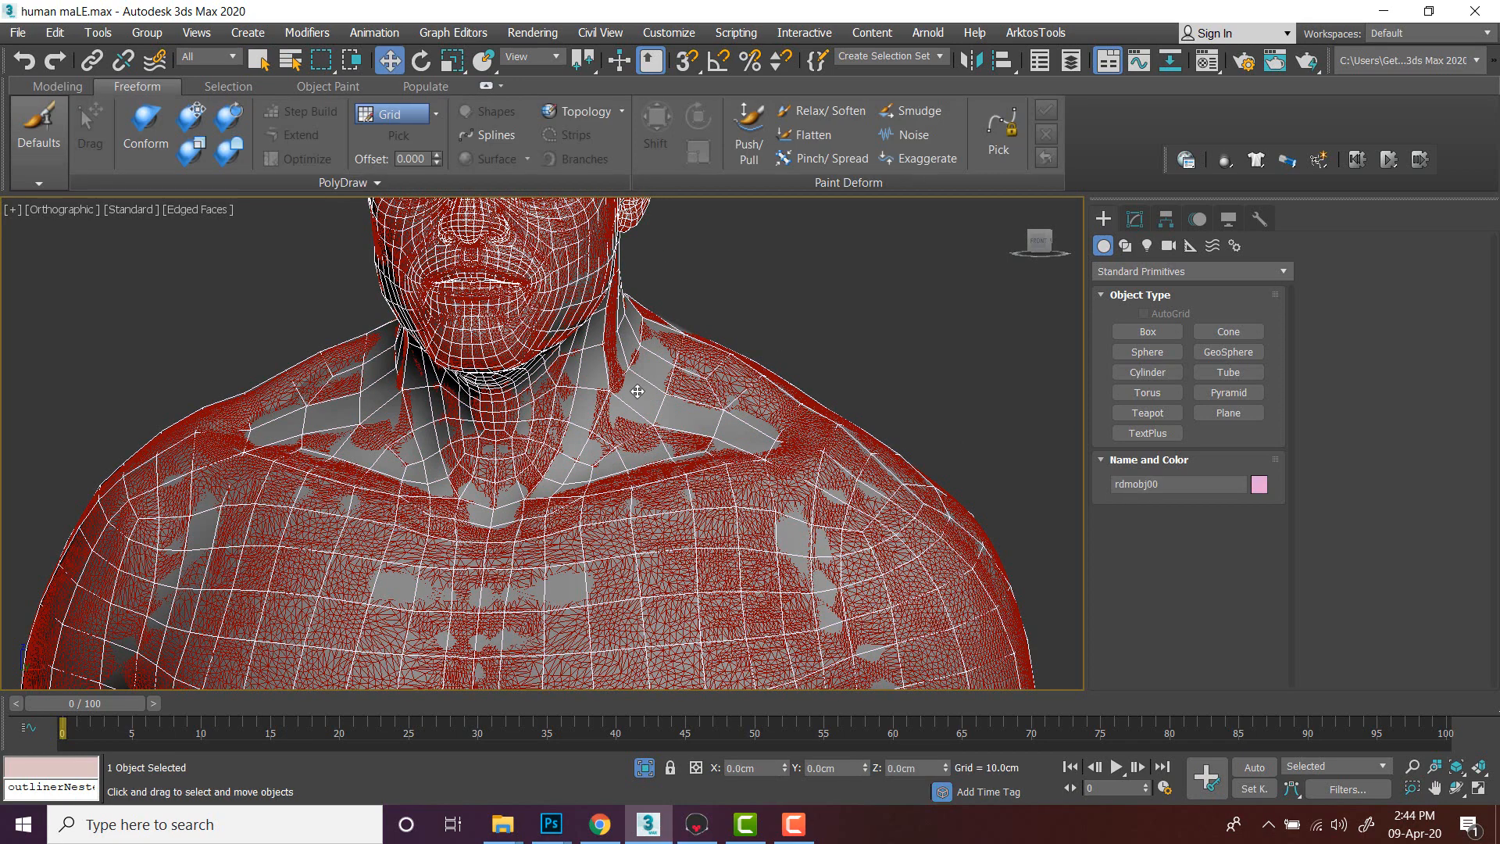
pyautogui.scroll(-4, 804, 338)
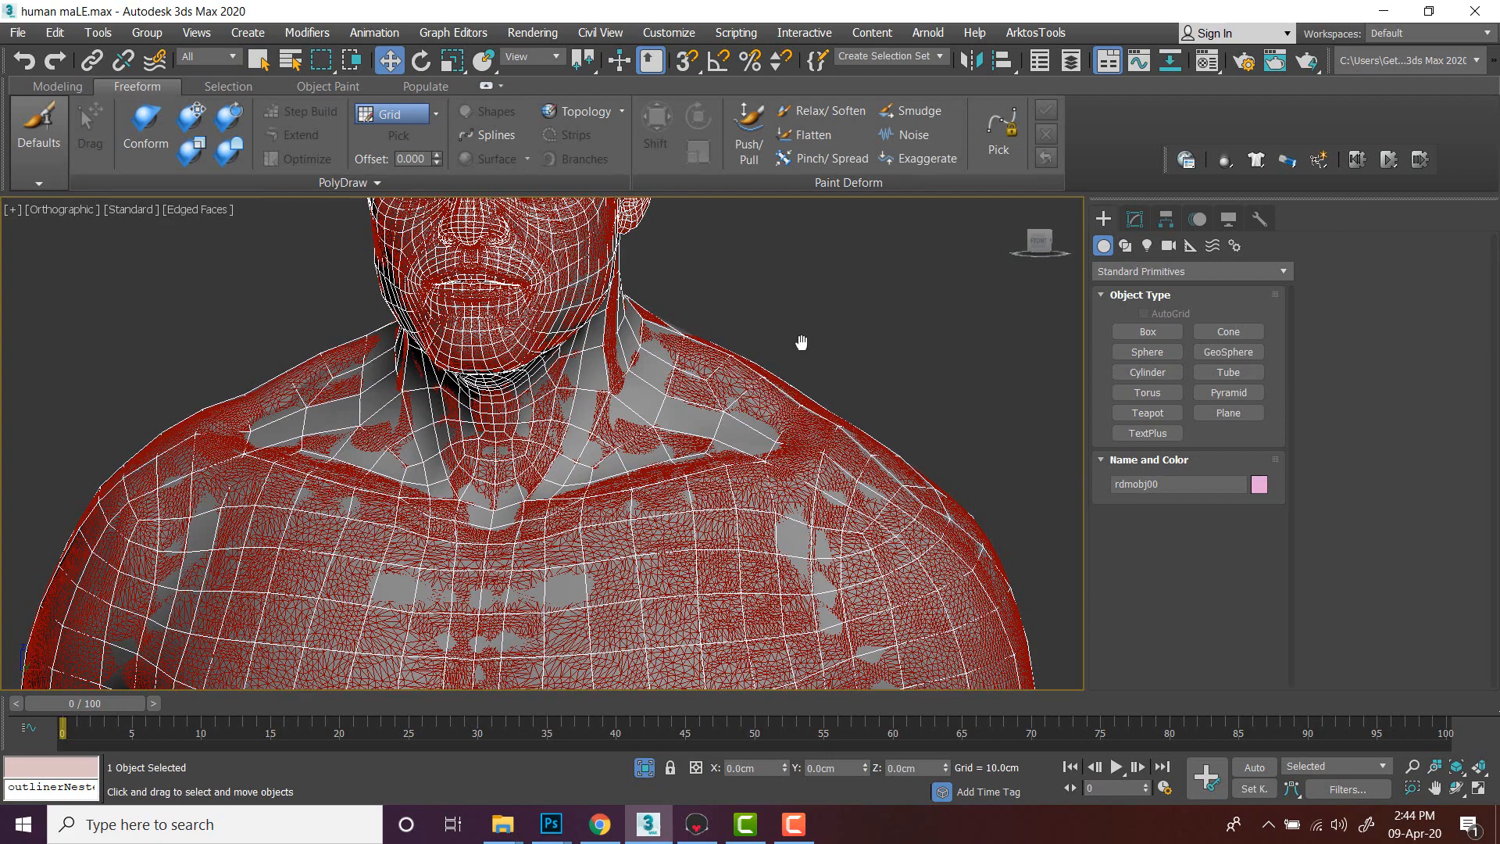
pyautogui.scroll(4, 885, 339)
pyautogui.click(884, 339)
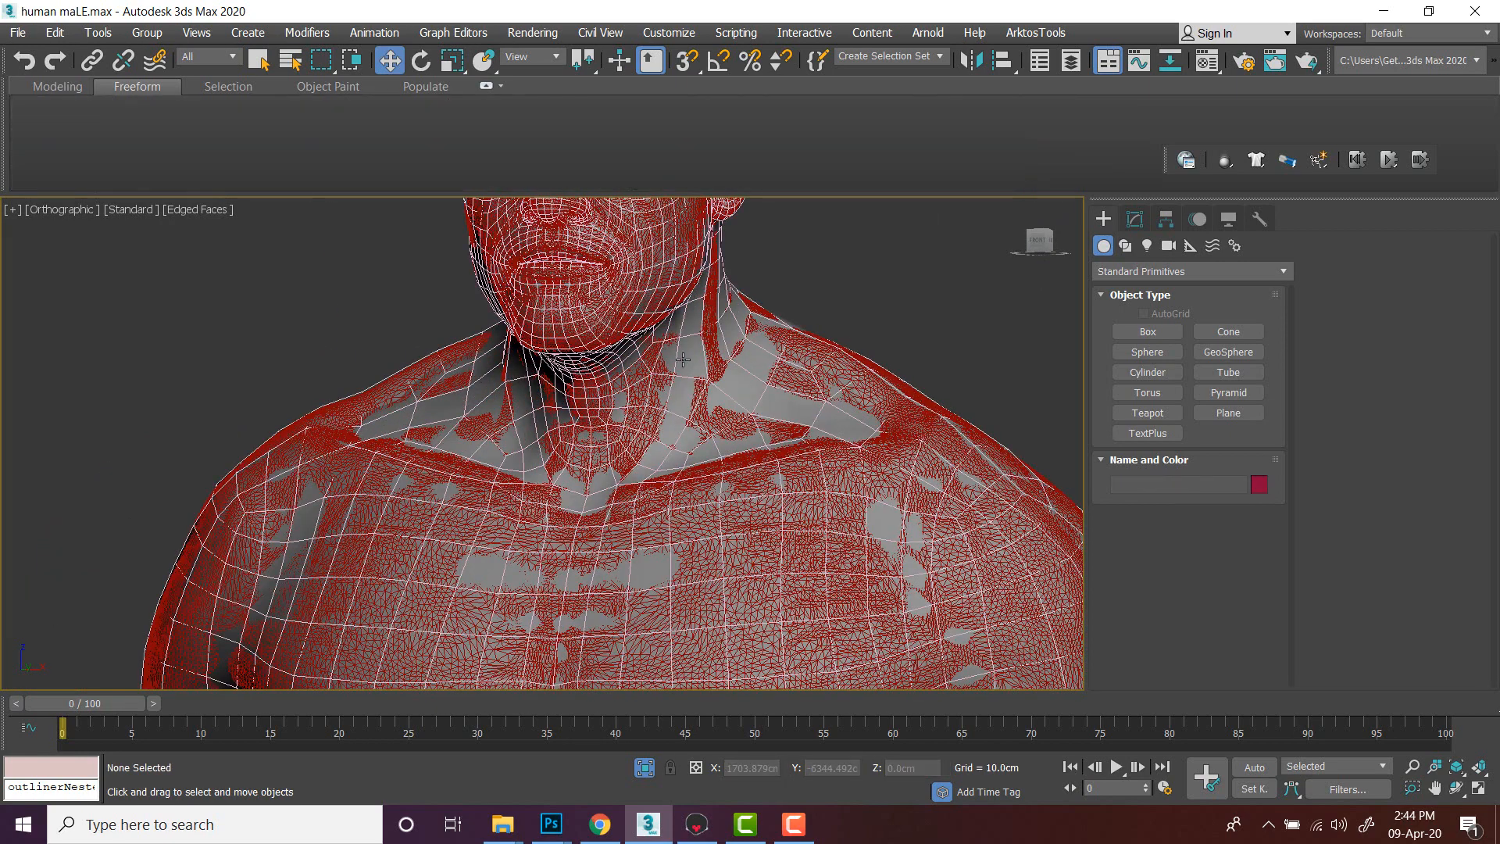
# - Select the low-poly body and rename it low
pyautogui.moveTo(687, 363); pyautogui.dragTo(821, 376)
pyautogui.hotkey('ctrl', 'z')
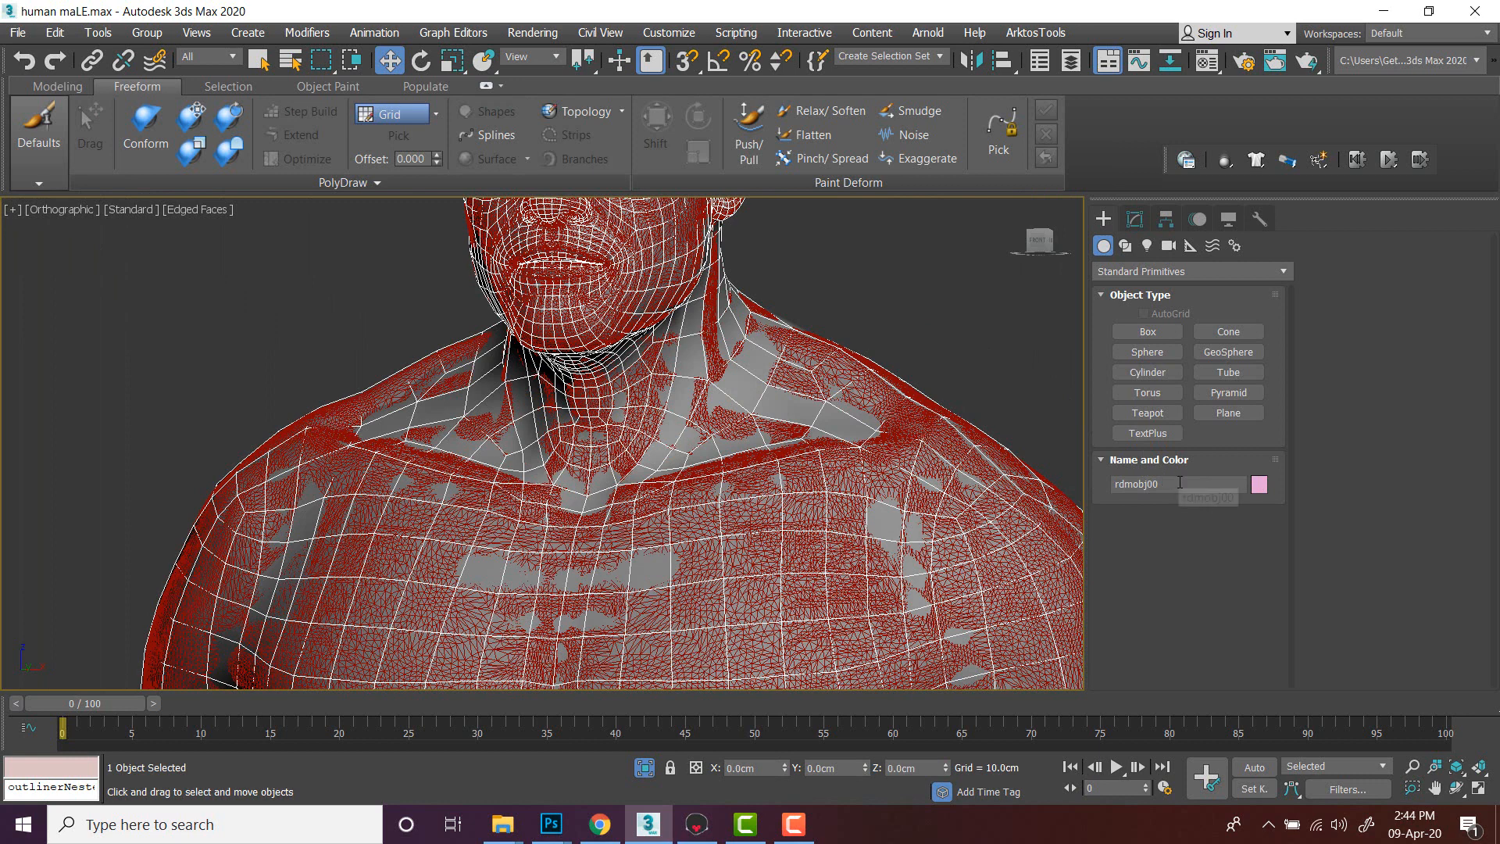
pyautogui.click(1162, 483)
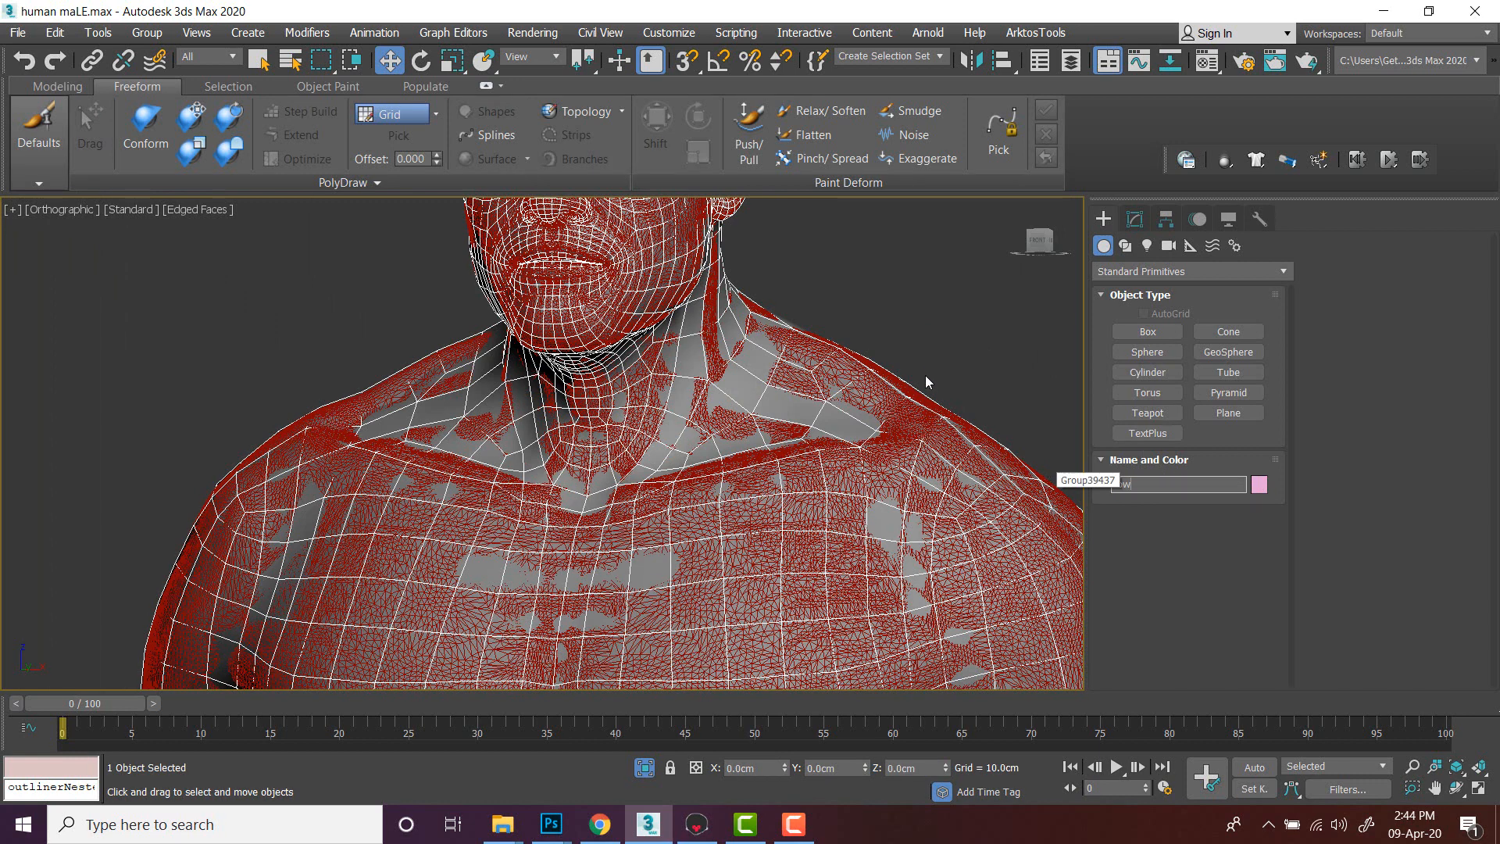
# - Select the high-poly body and rename it hight
pyautogui.click(931, 308)
pyautogui.click(754, 511)
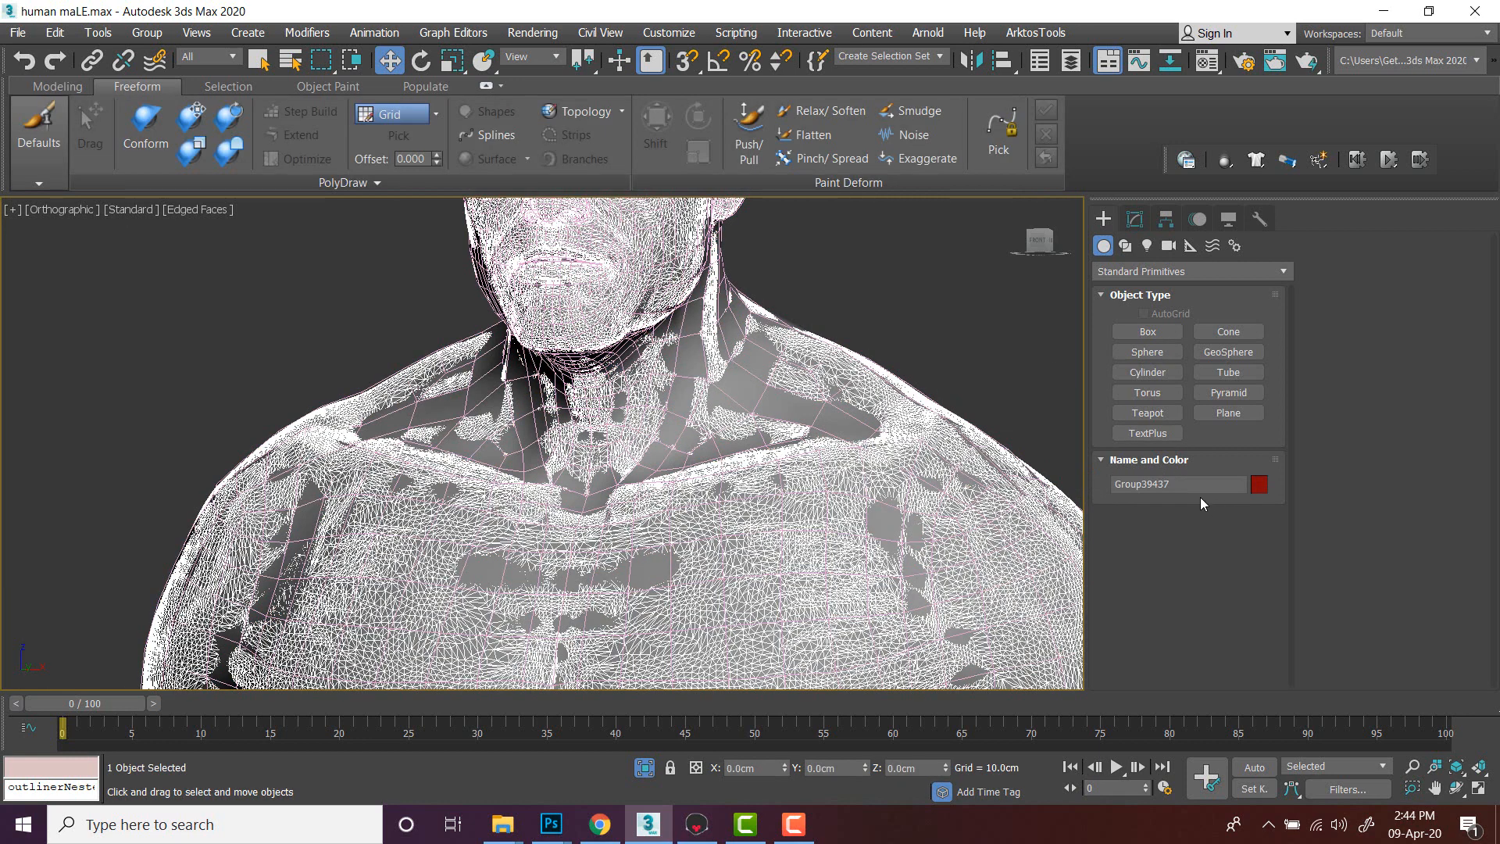
pyautogui.click(1156, 484)
pyautogui.write('hight')
# - Select the low-poly body and open the Render To Texture dialog
pyautogui.click(937, 342)
pyautogui.click(735, 381)
pyautogui.scroll(-5, 735, 380)
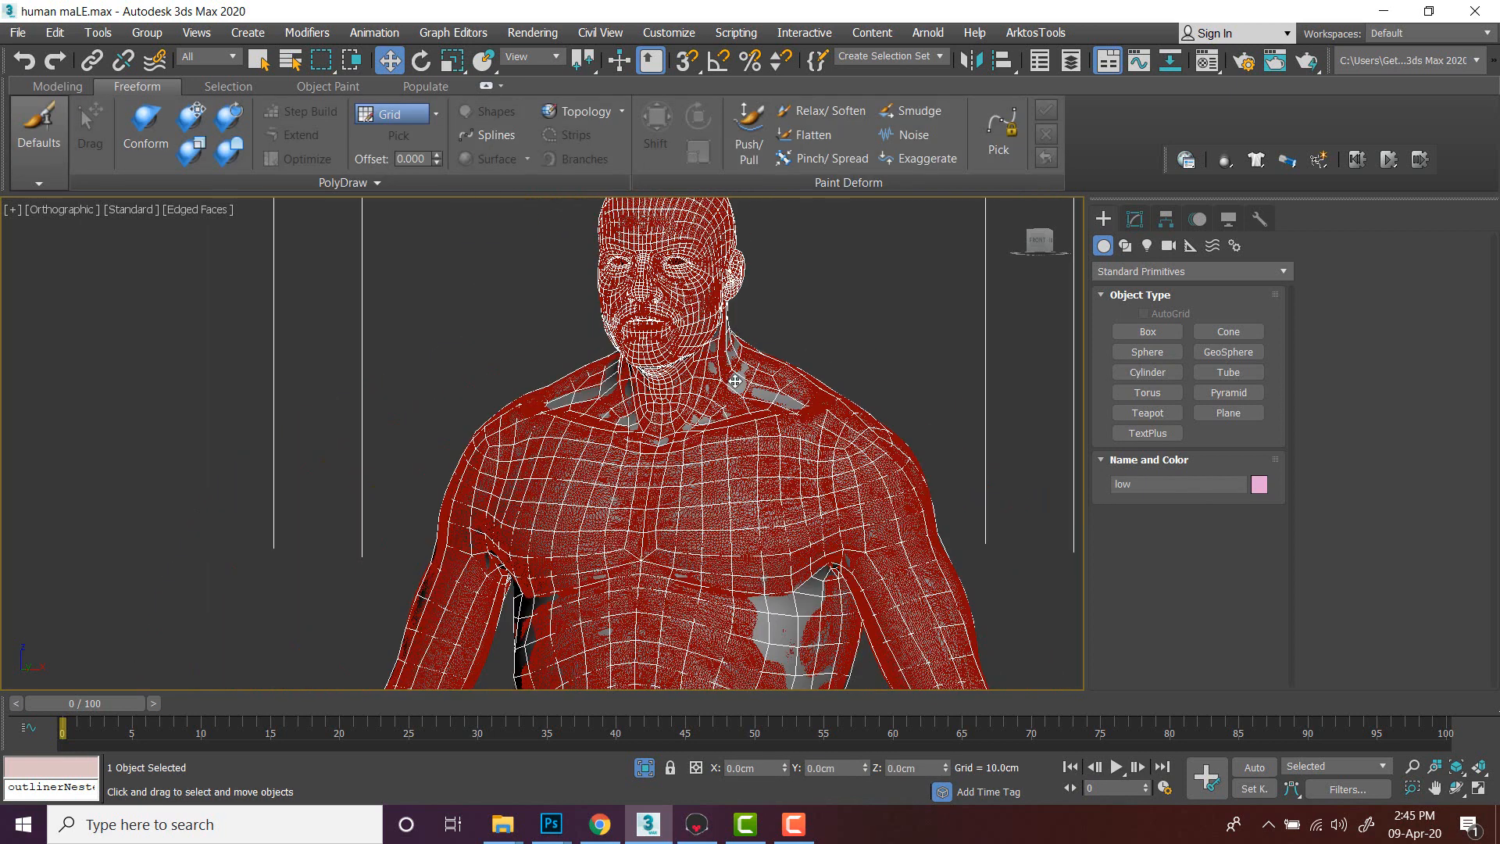
pyautogui.click(815, 360)
pyautogui.scroll(-2, 774, 393)
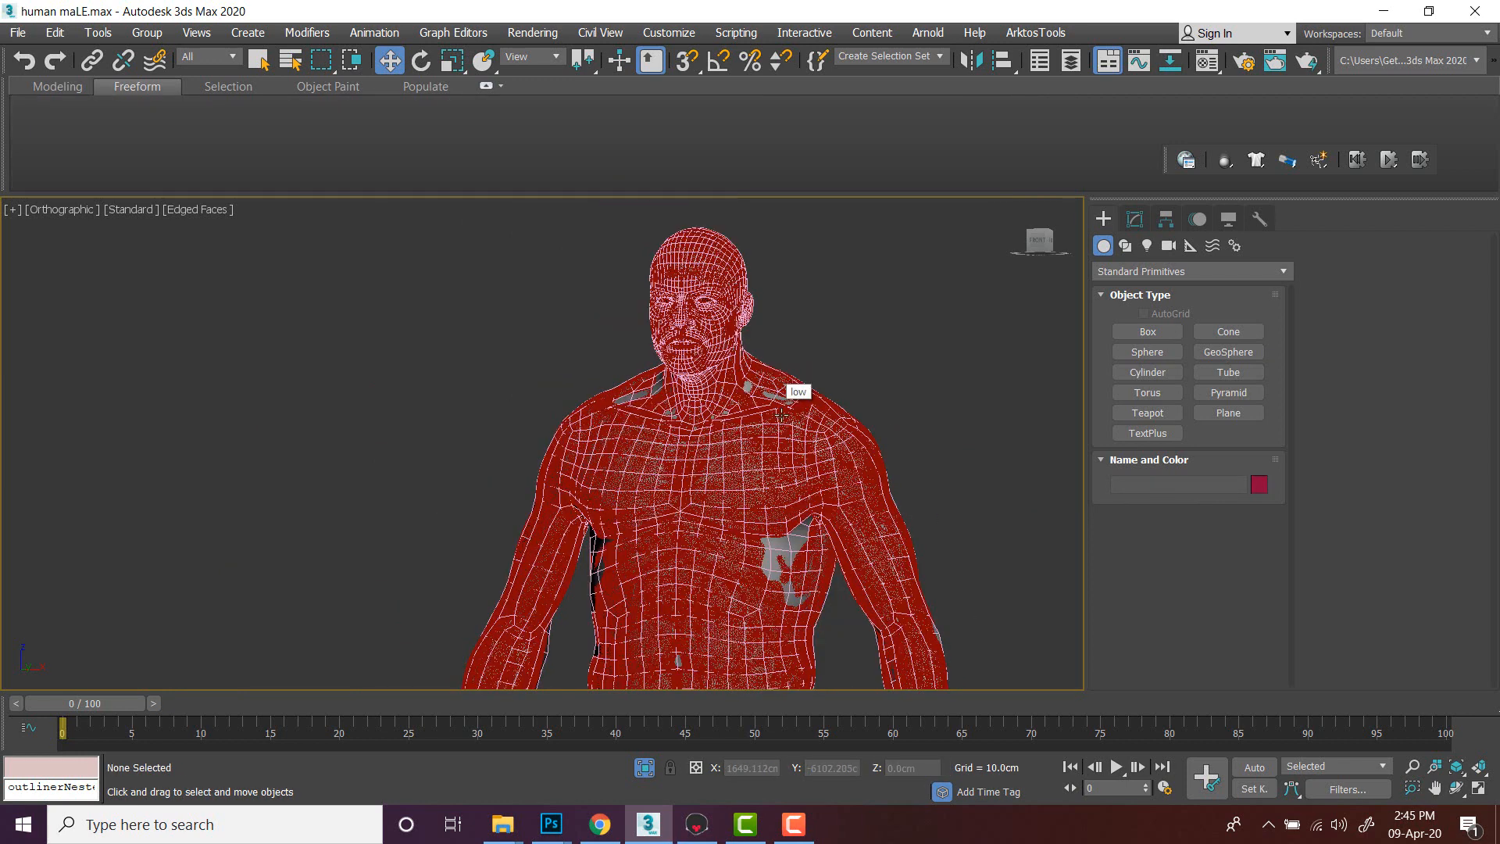
pyautogui.scroll(-2, 794, 426)
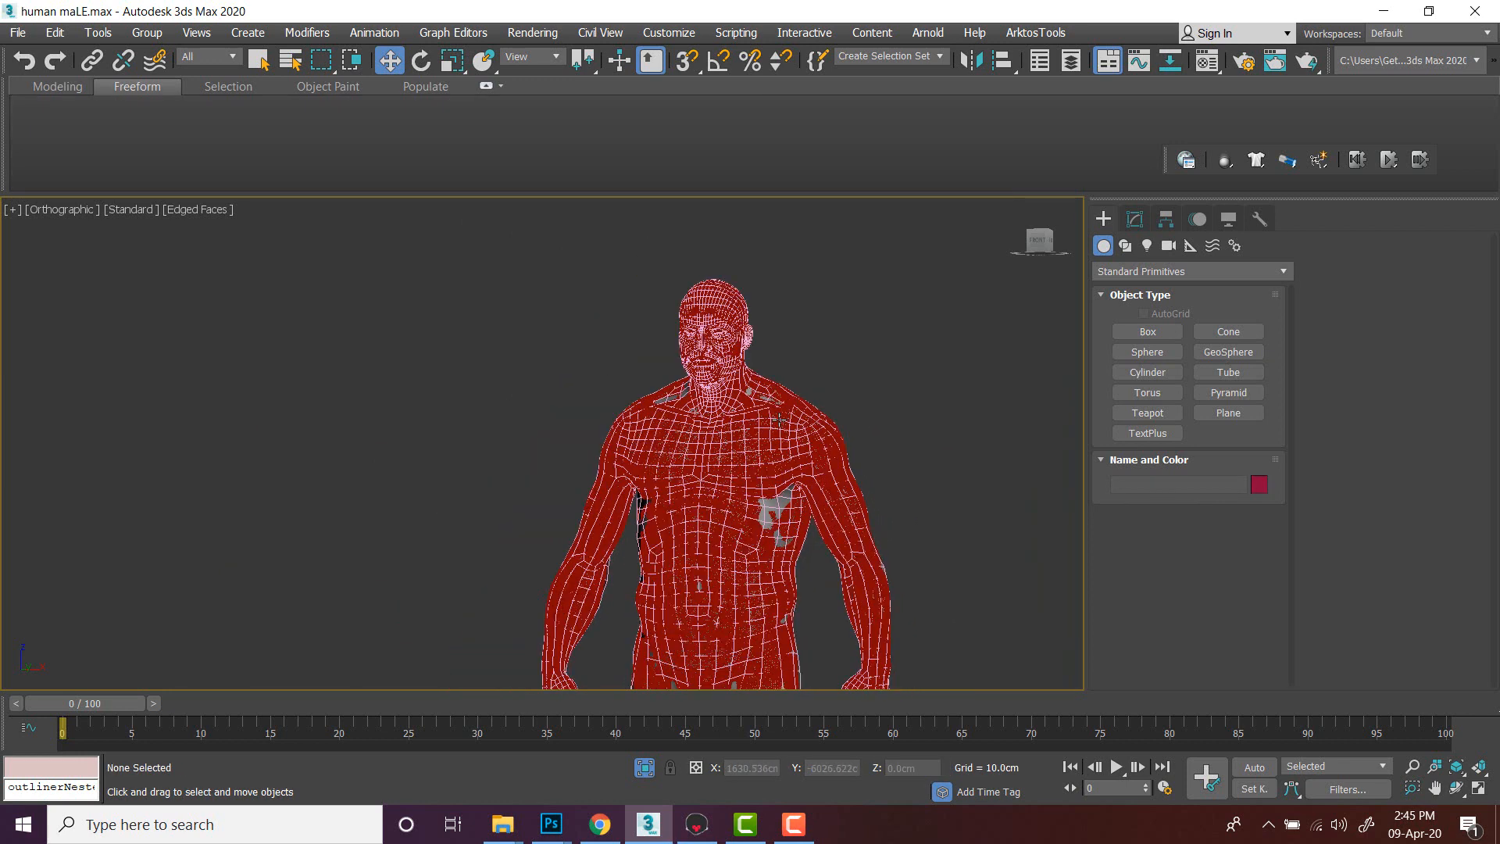
pyautogui.click(812, 422)
pyautogui.scroll(2, 860, 420)
pyautogui.moveTo(910, 402); pyautogui.dragTo(878, 423, button='middle')
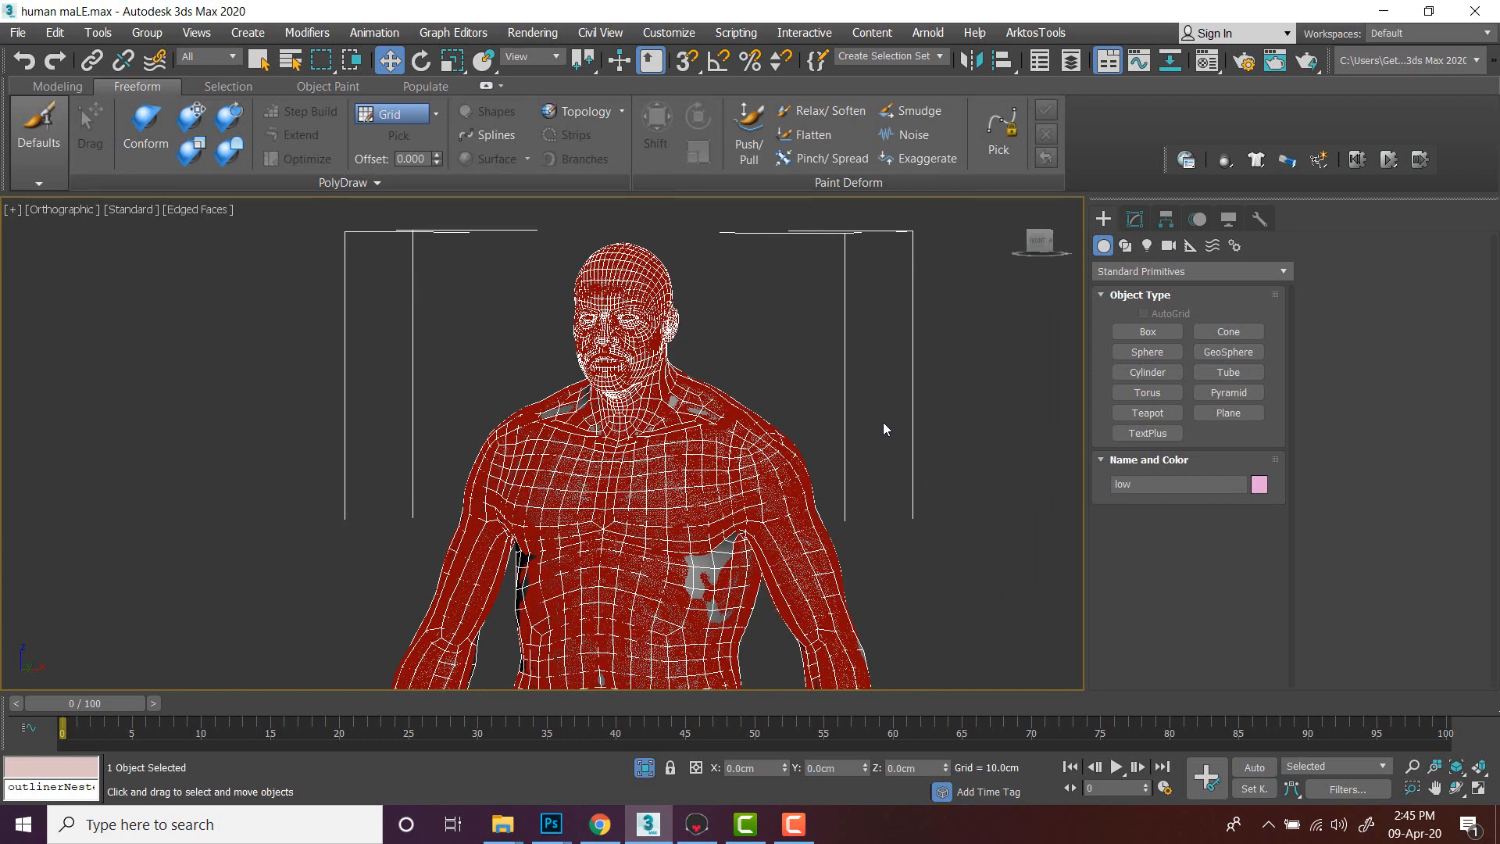
pyautogui.press('0')
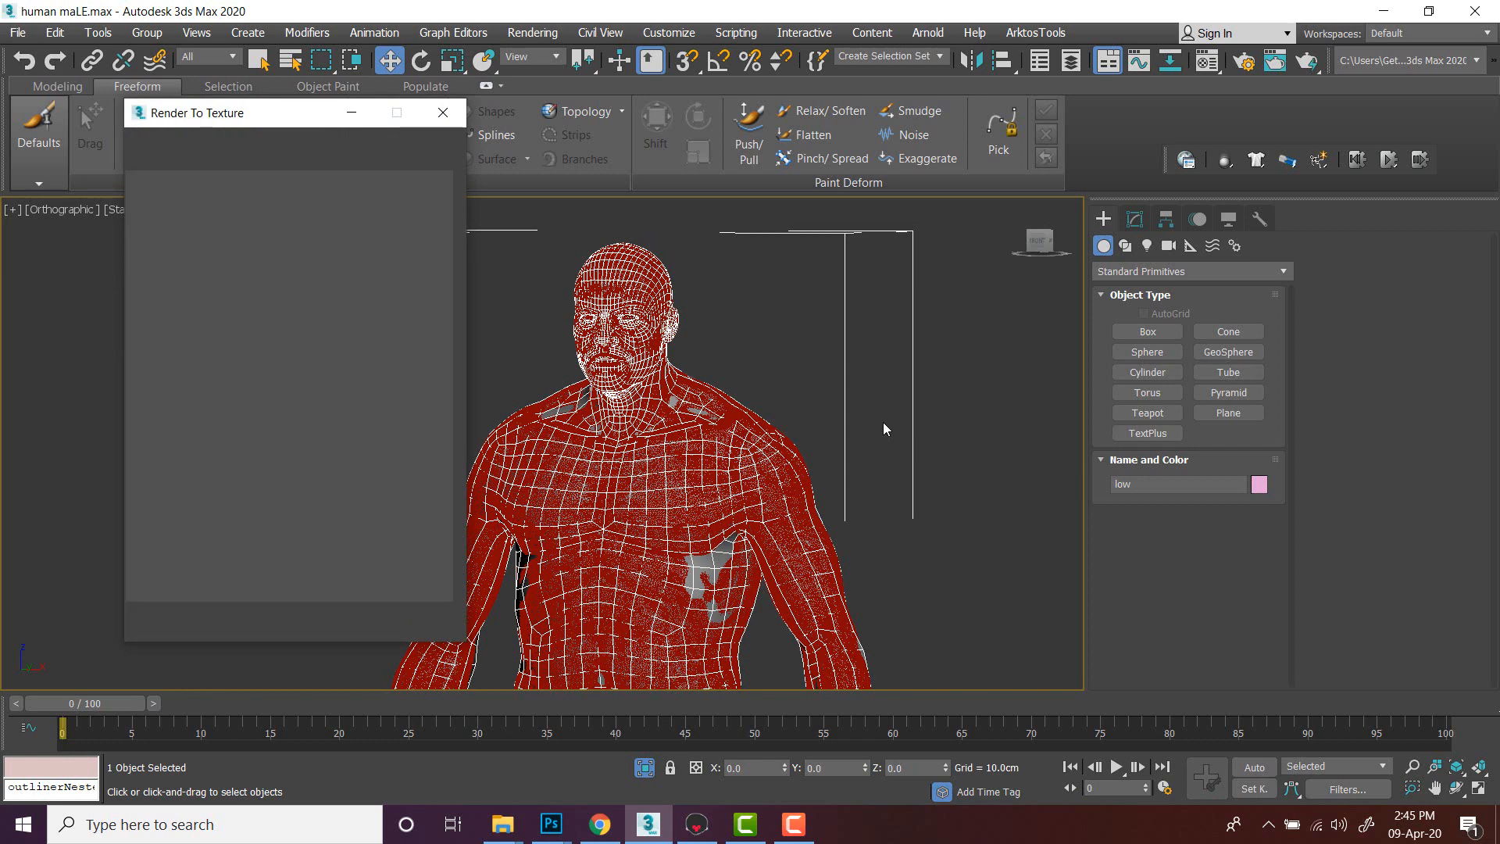
# - Enable projection mapping and pick the hight body as the projection target
pyautogui.moveTo(905, 452); pyautogui.dragTo(984, 386, button='middle')
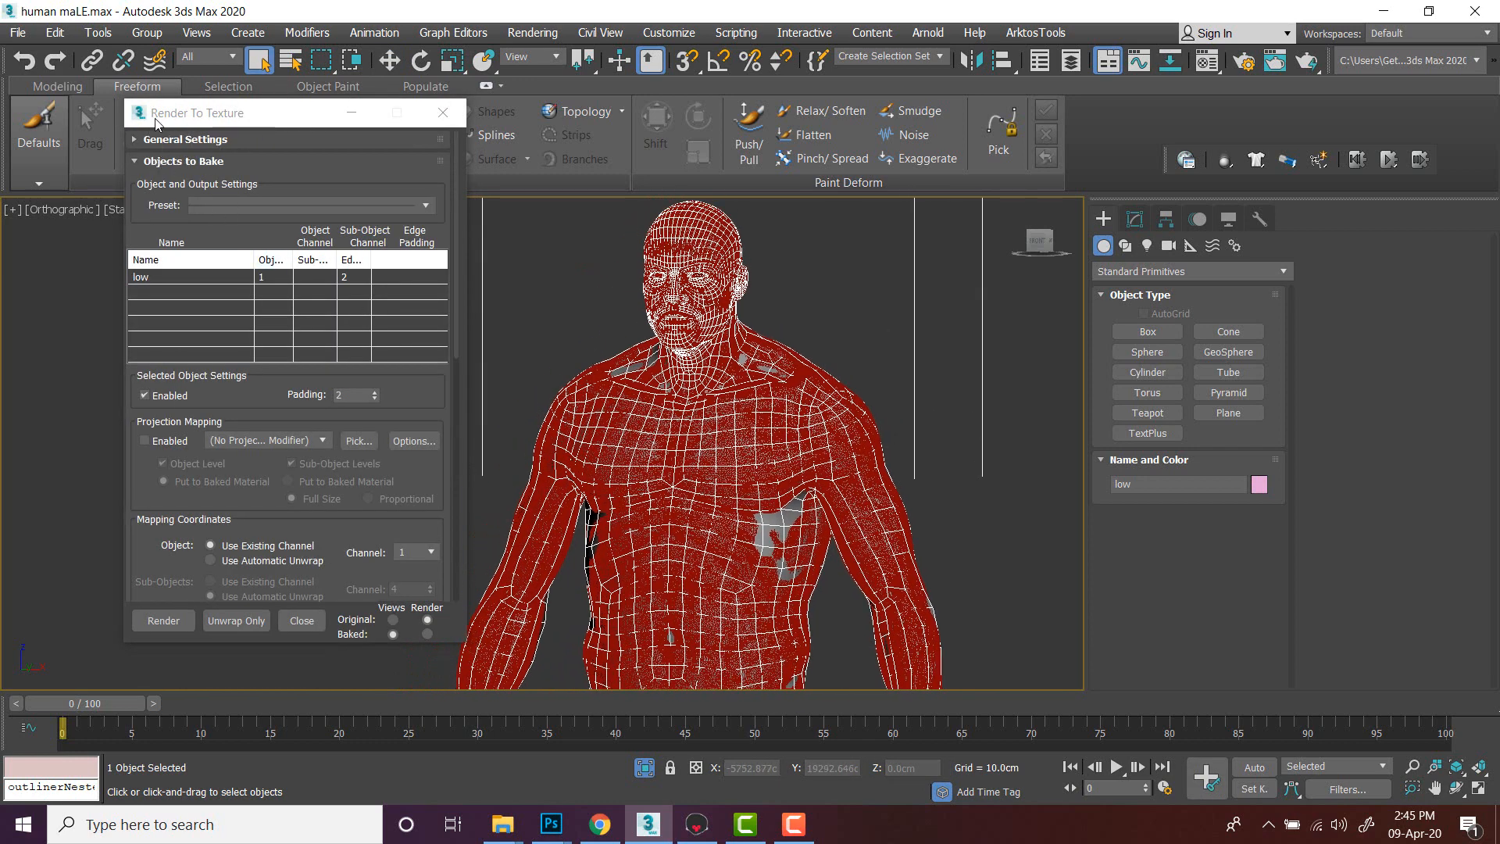
pyautogui.moveTo(395, 388); pyautogui.dragTo(399, 500)
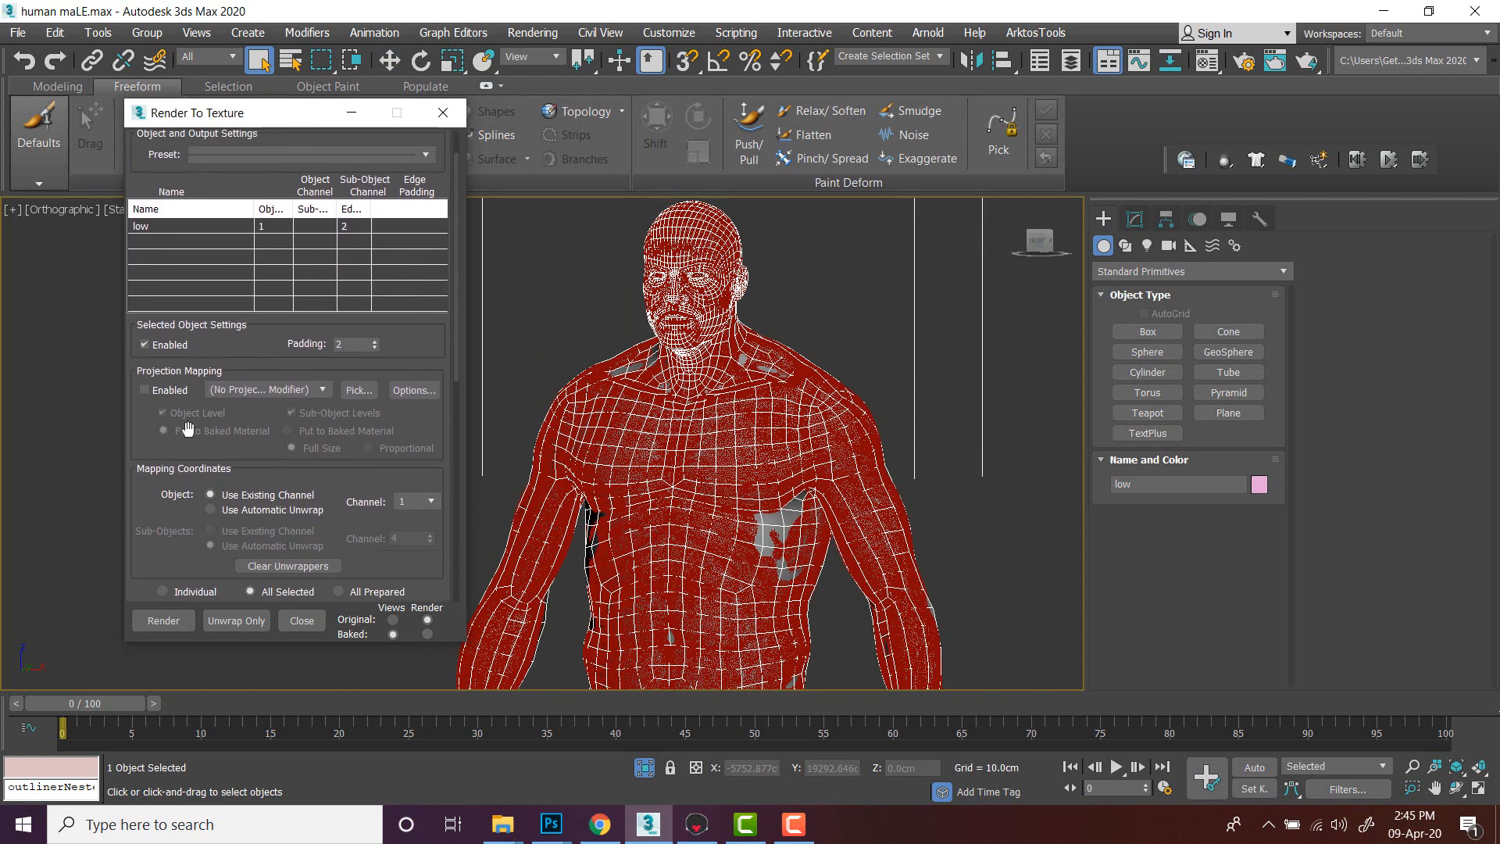
pyautogui.click(145, 390)
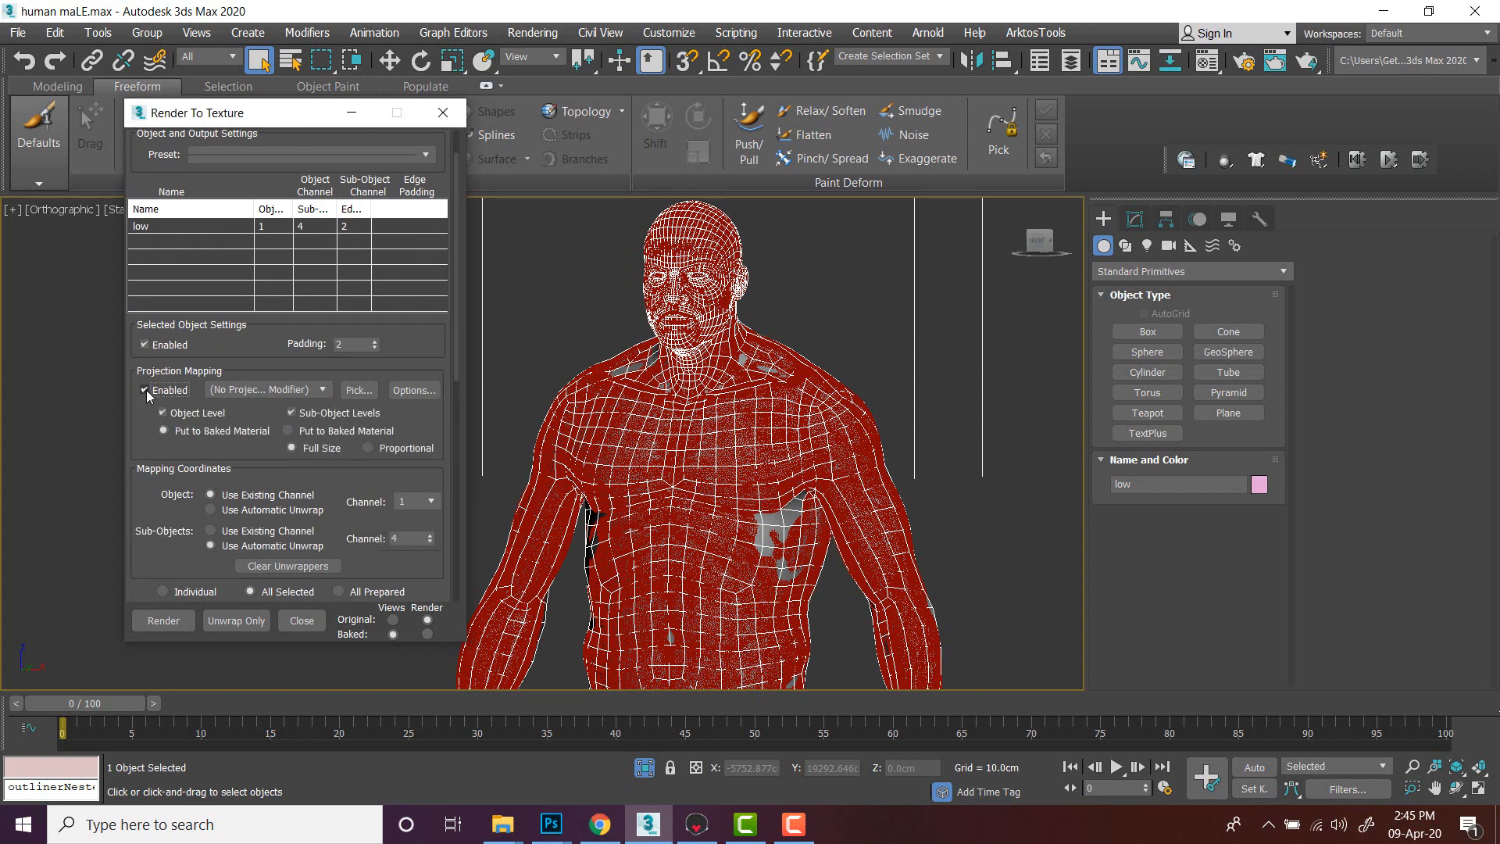
pyautogui.click(352, 391)
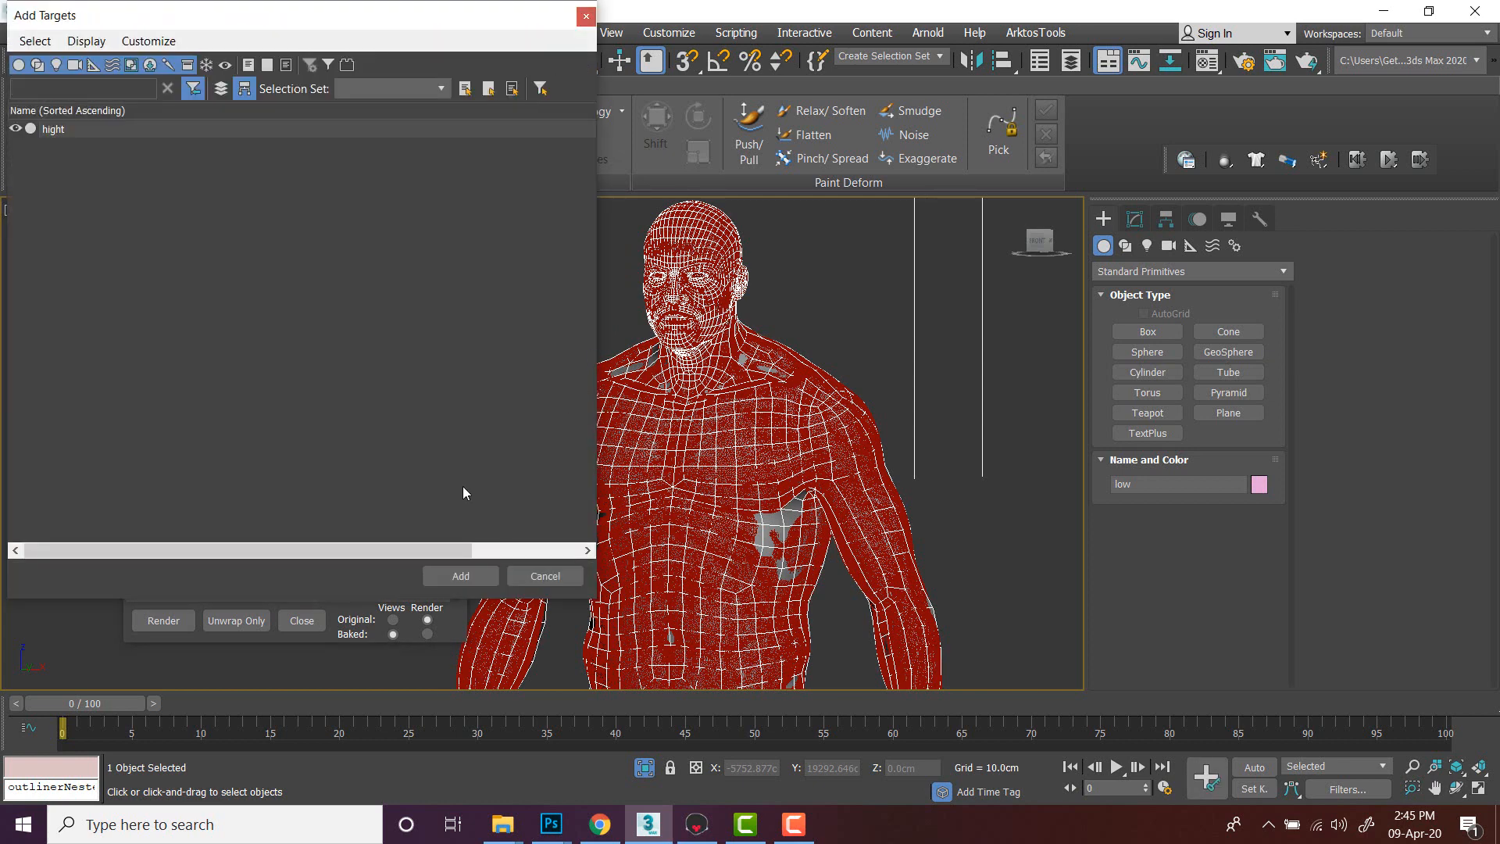
pyautogui.click(76, 131)
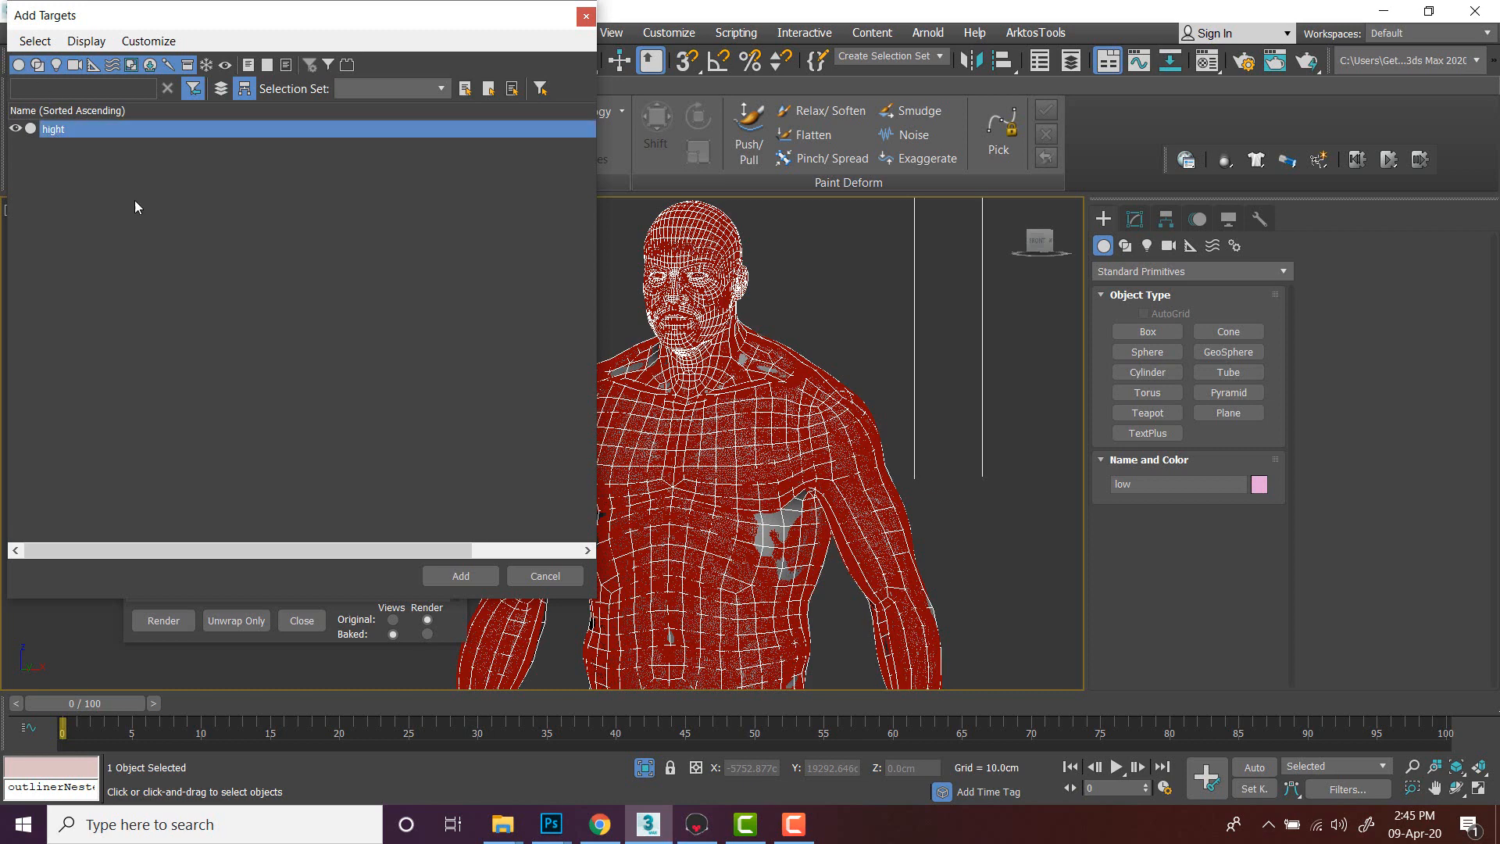
pyautogui.click(461, 575)
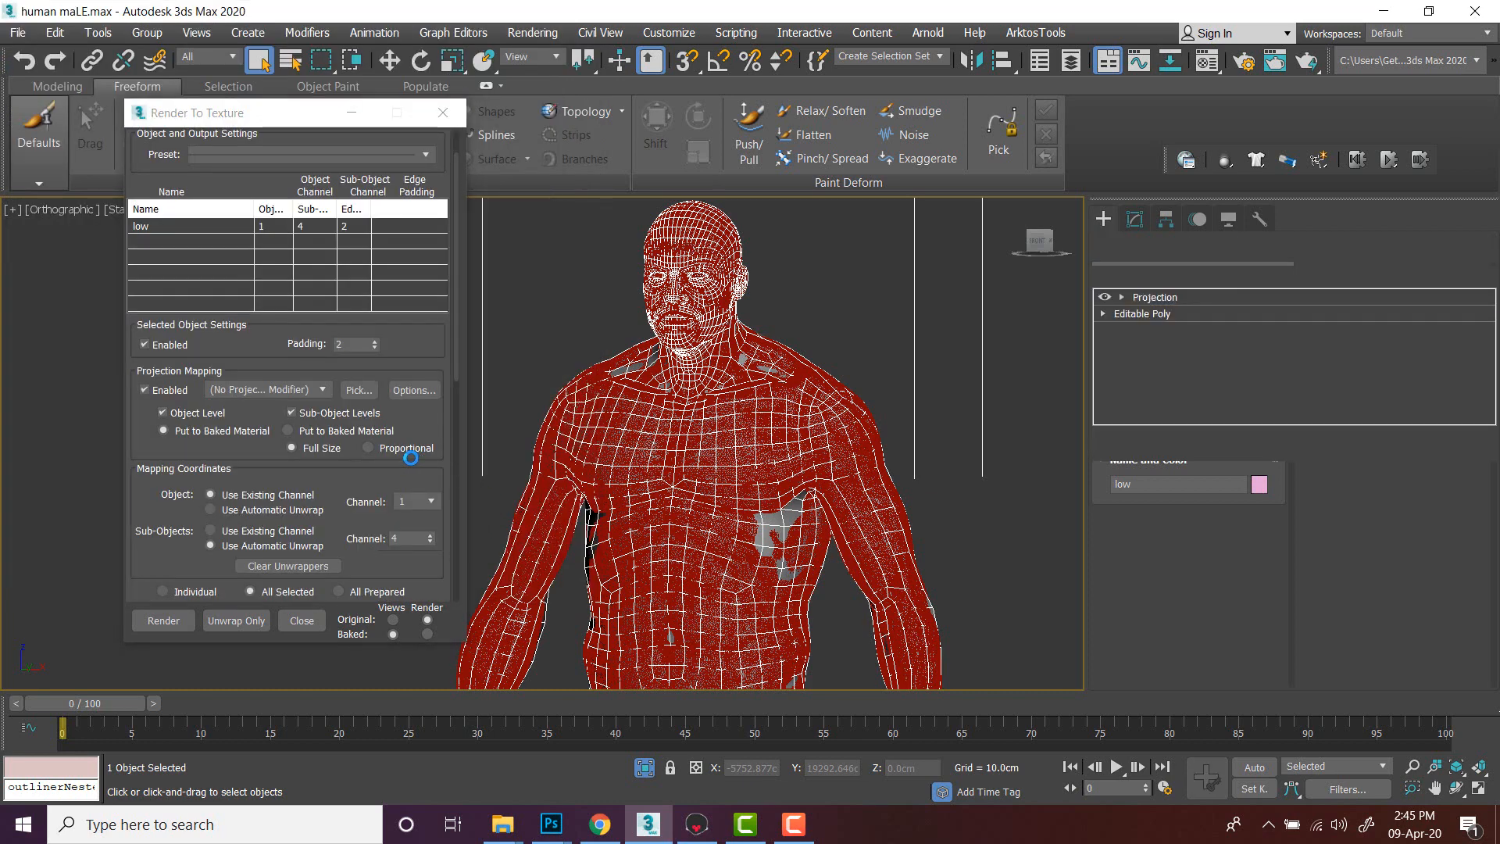
# - Add a NormalsMap element to the Render To Texture output list
pyautogui.scroll(-3, 265, 414)
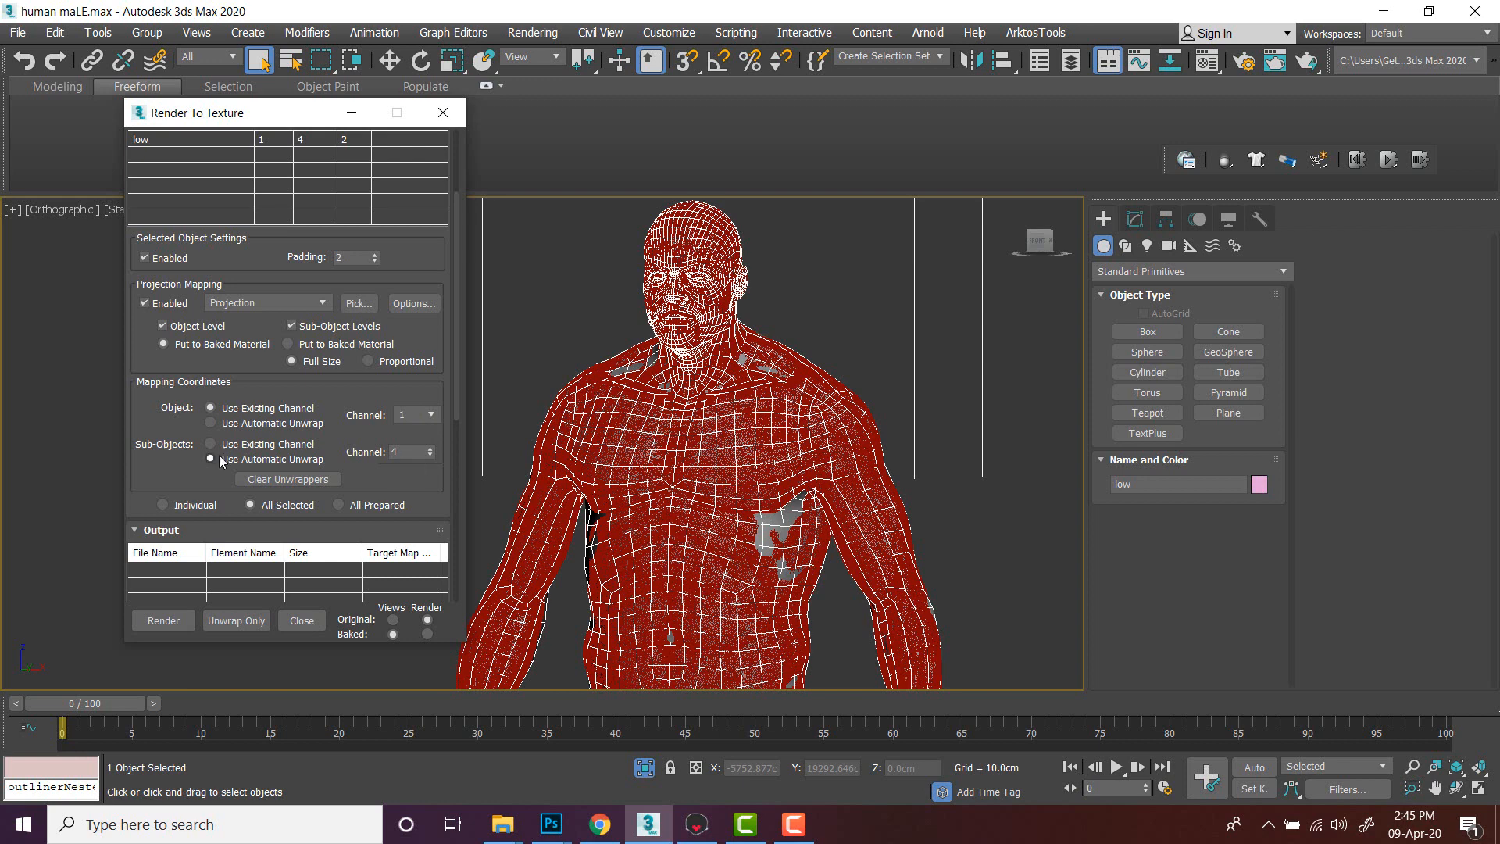
pyautogui.moveTo(147, 349); pyautogui.dragTo(153, 228)
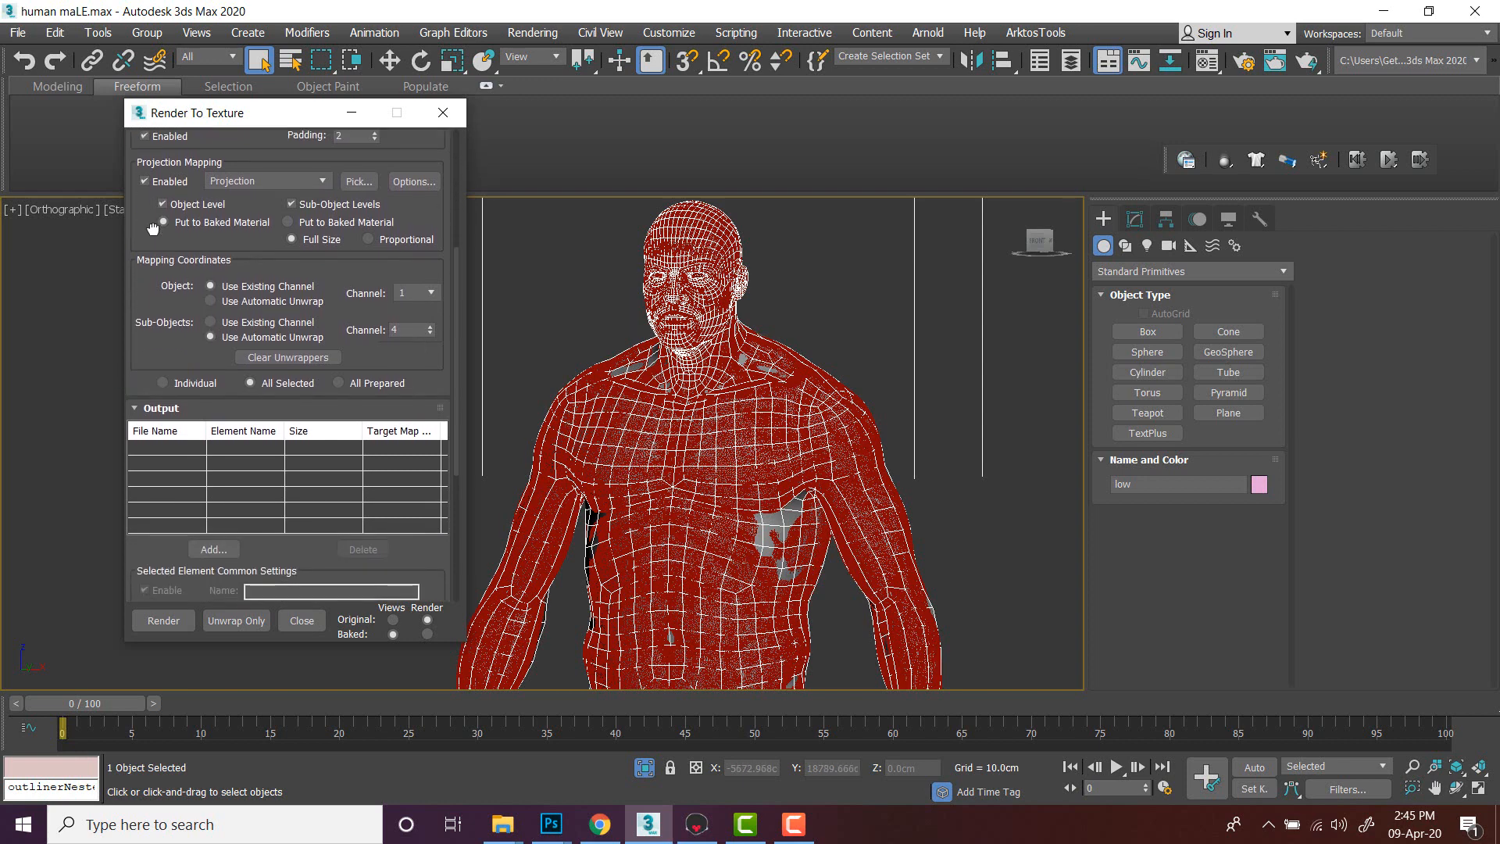
pyautogui.click(214, 549)
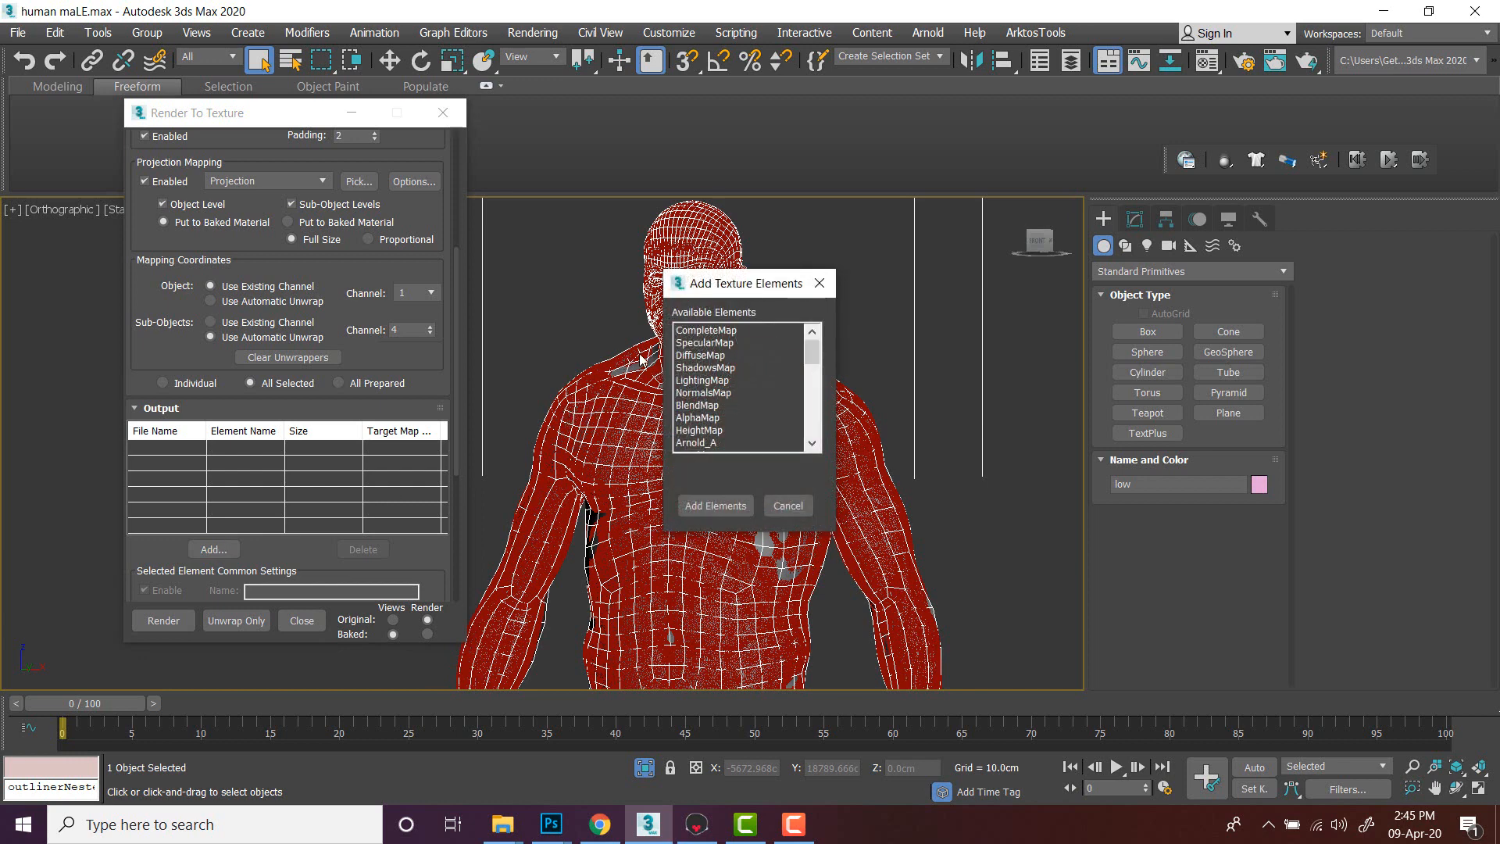
pyautogui.click(712, 393)
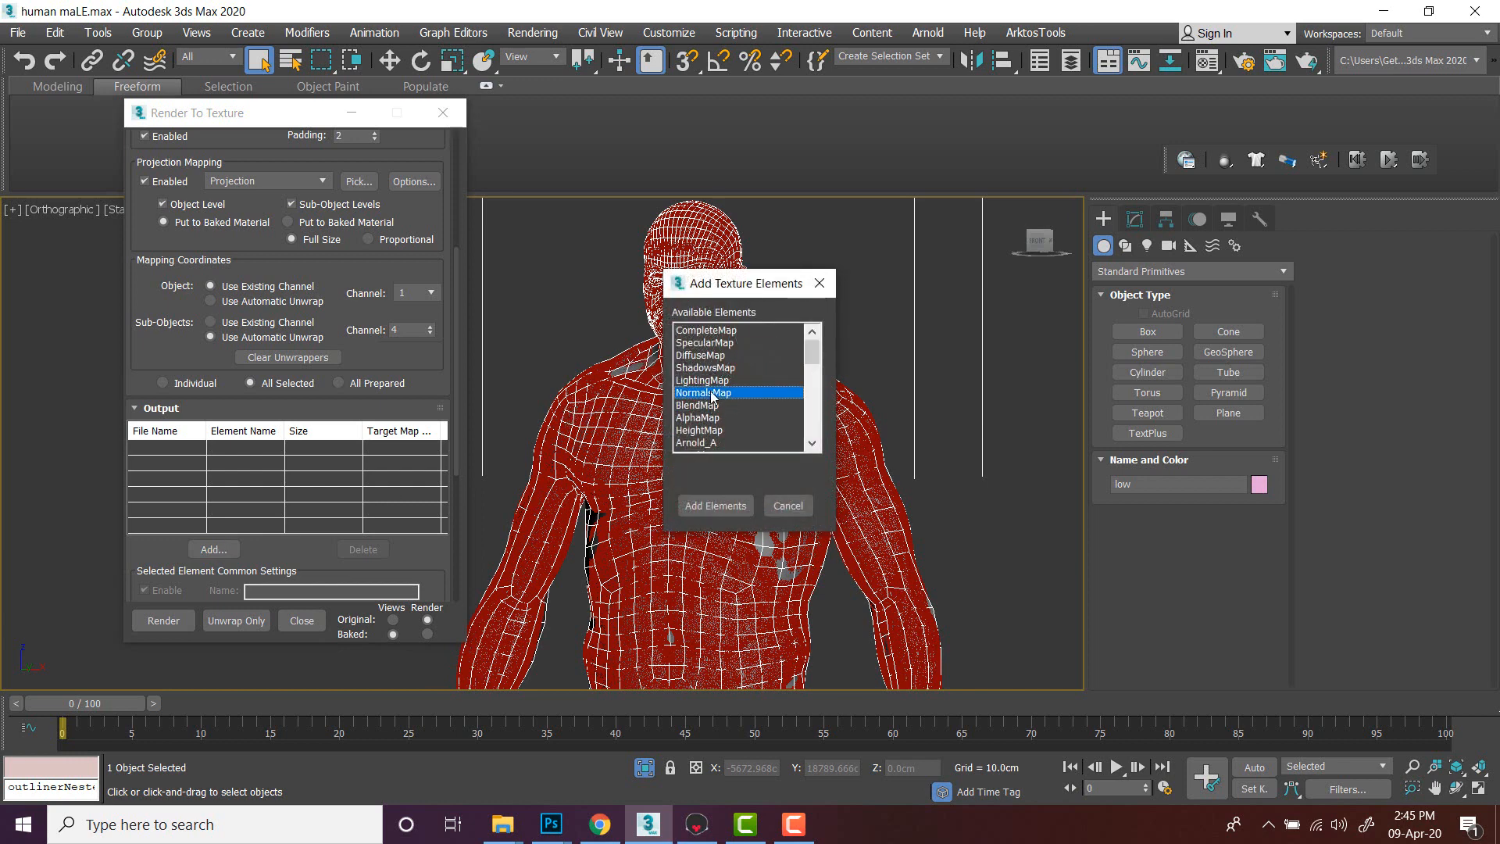
pyautogui.click(723, 508)
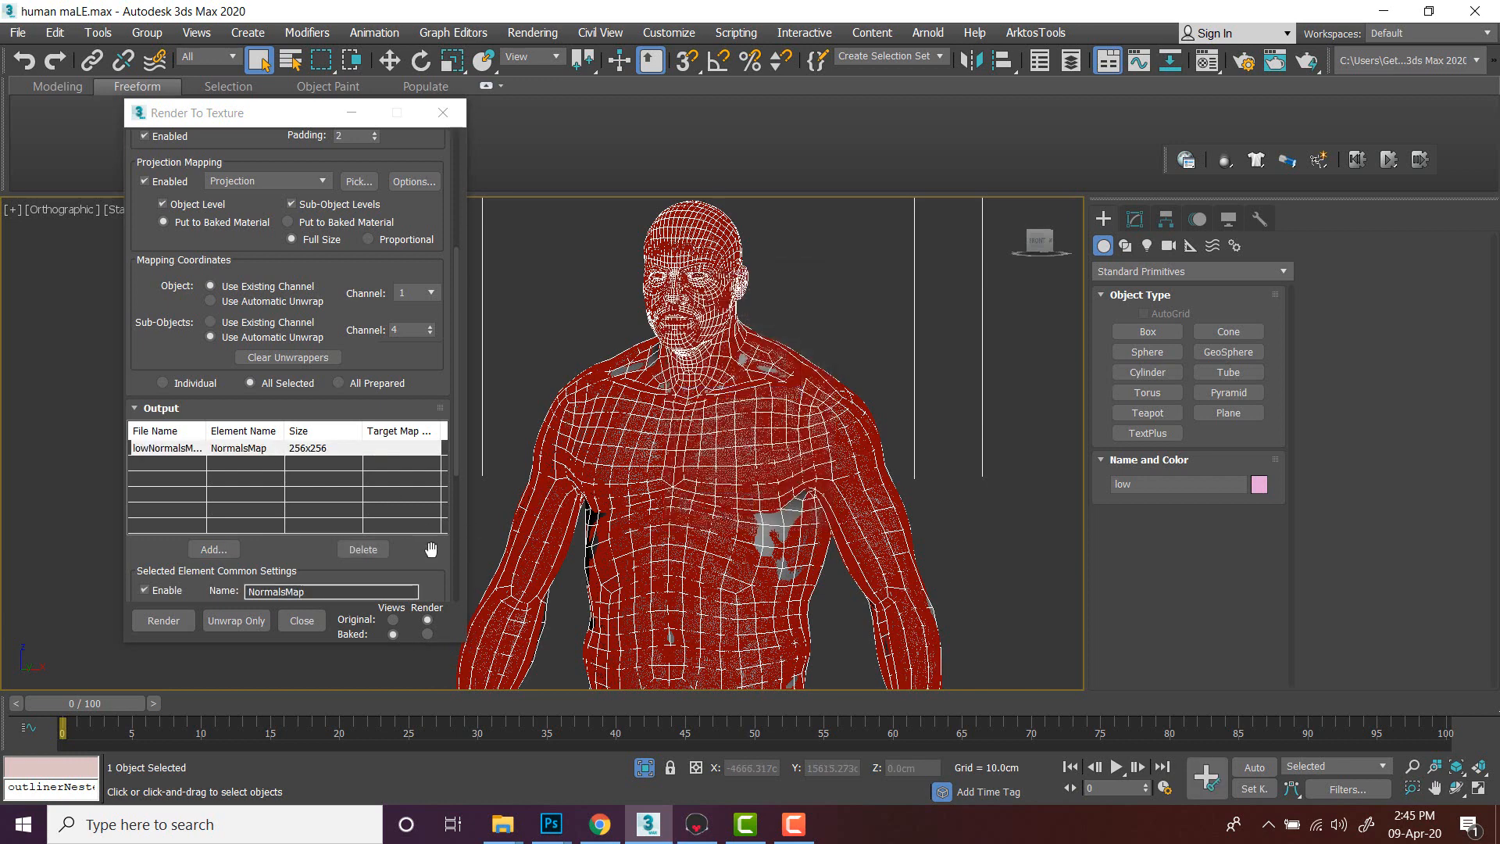
# - Set the normal map output size to 2048x2048
pyautogui.moveTo(430, 549); pyautogui.dragTo(421, 368)
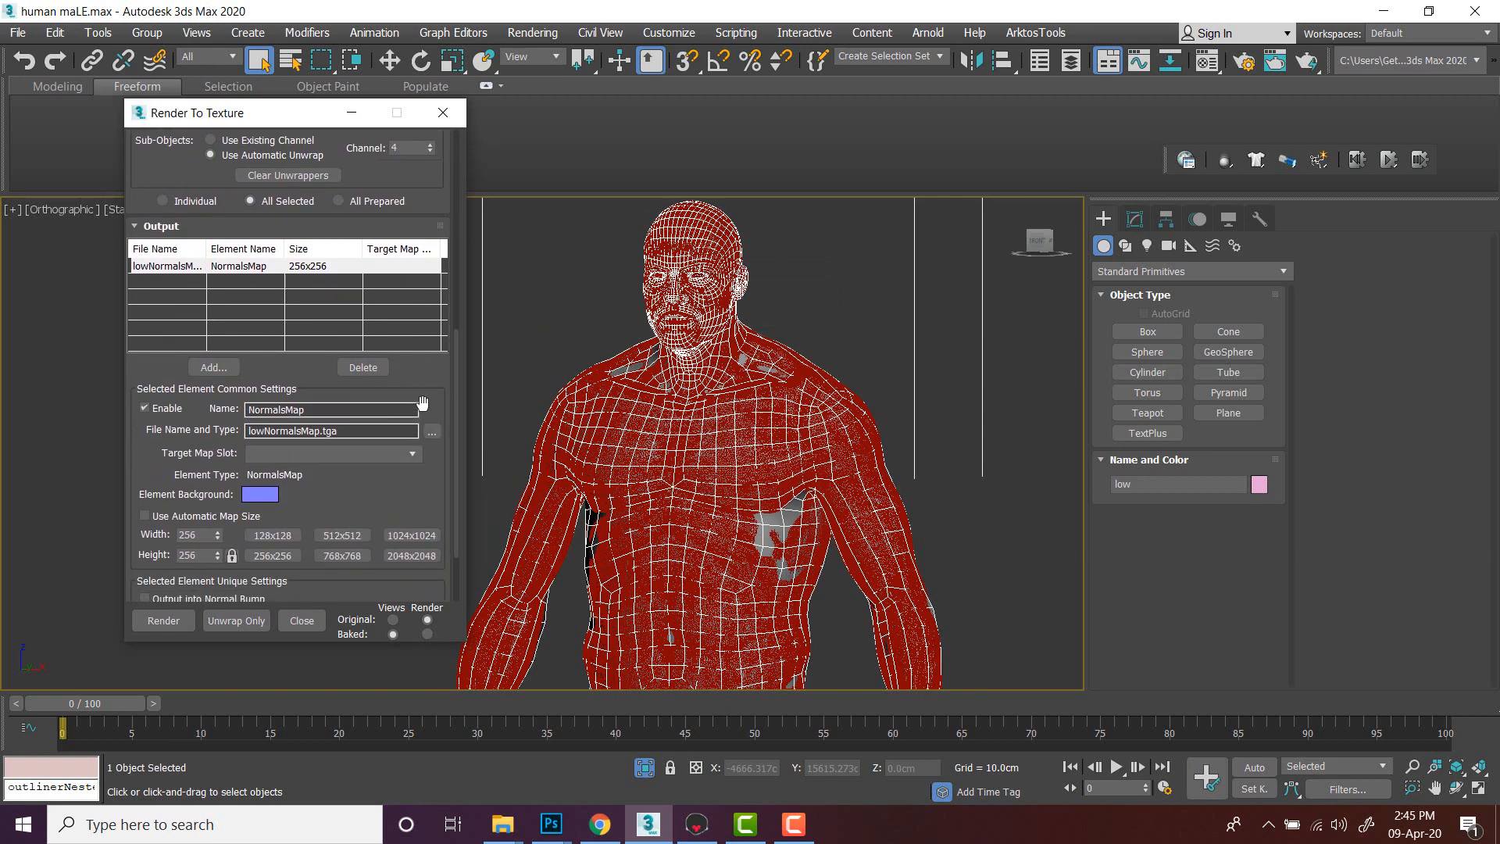
pyautogui.click(412, 556)
# - Open the output file chooser, go to the Documents folder and set the file type to PNG
pyautogui.click(431, 432)
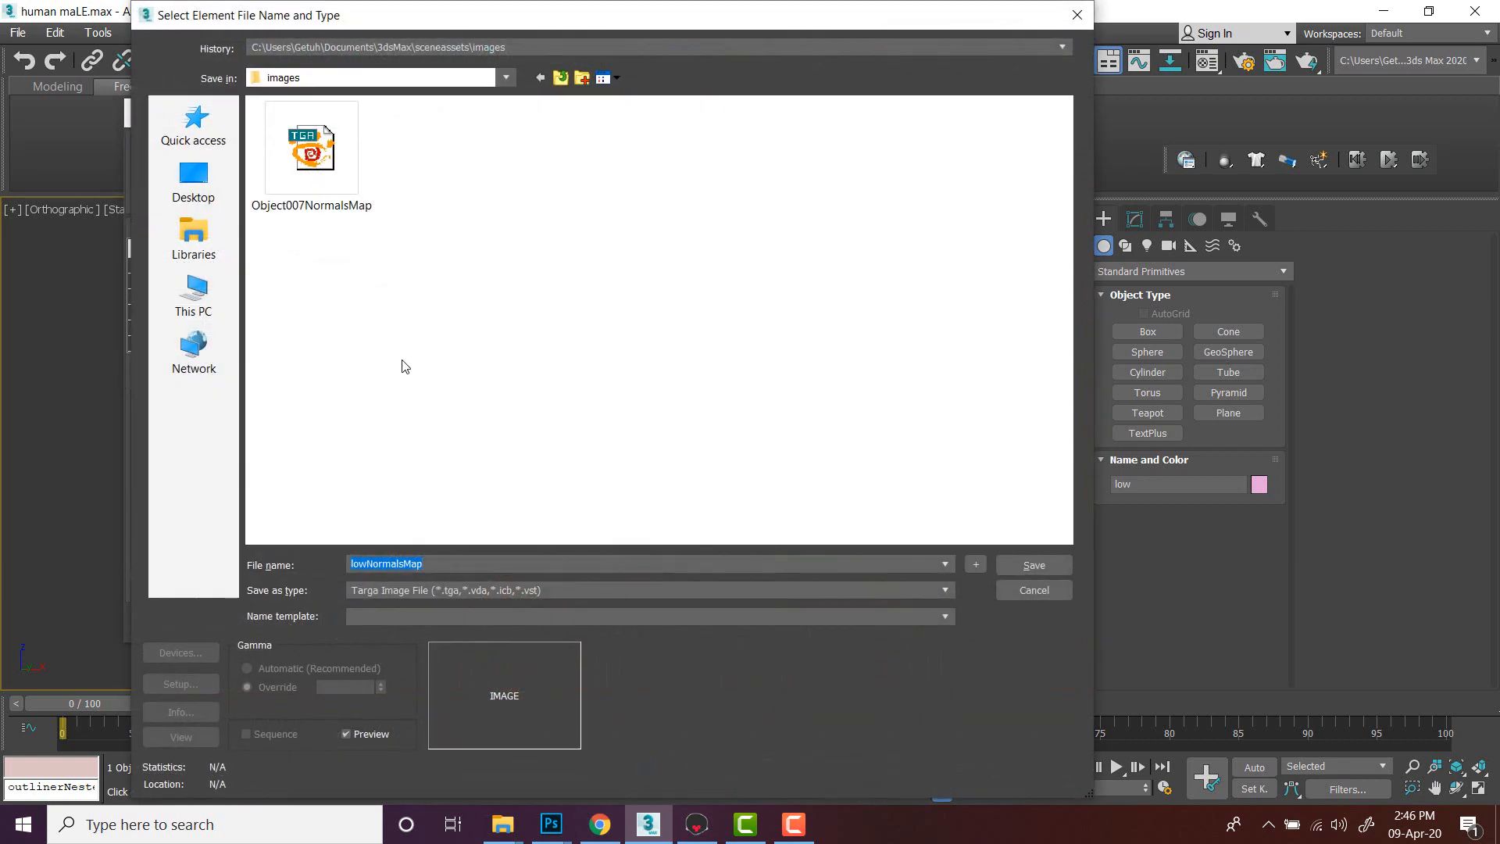
pyautogui.click(194, 234)
pyautogui.doubleClick(500, 184)
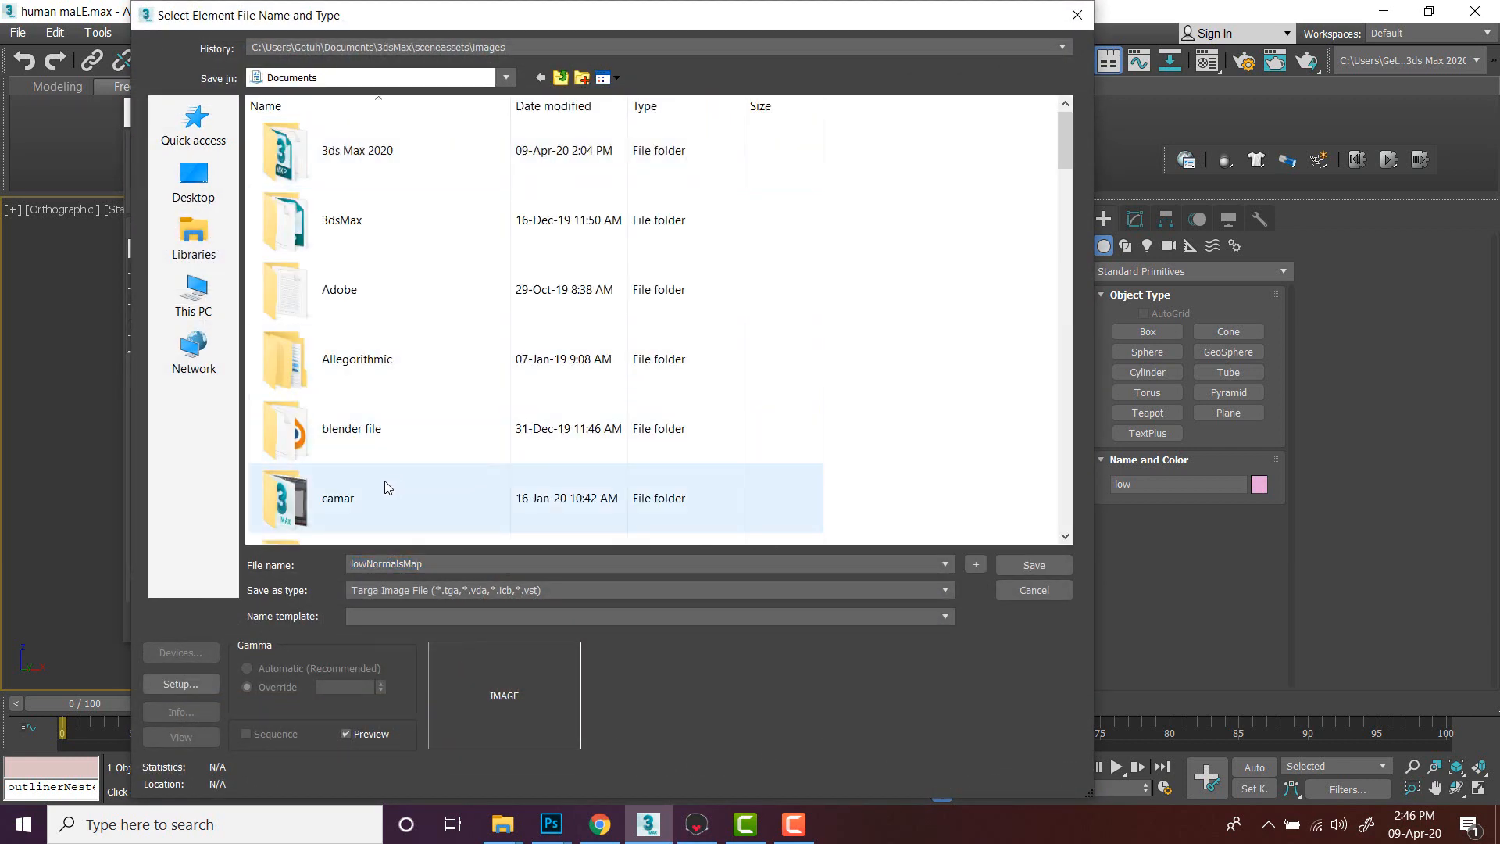
pyautogui.scroll(-5, 391, 515)
pyautogui.click(404, 591)
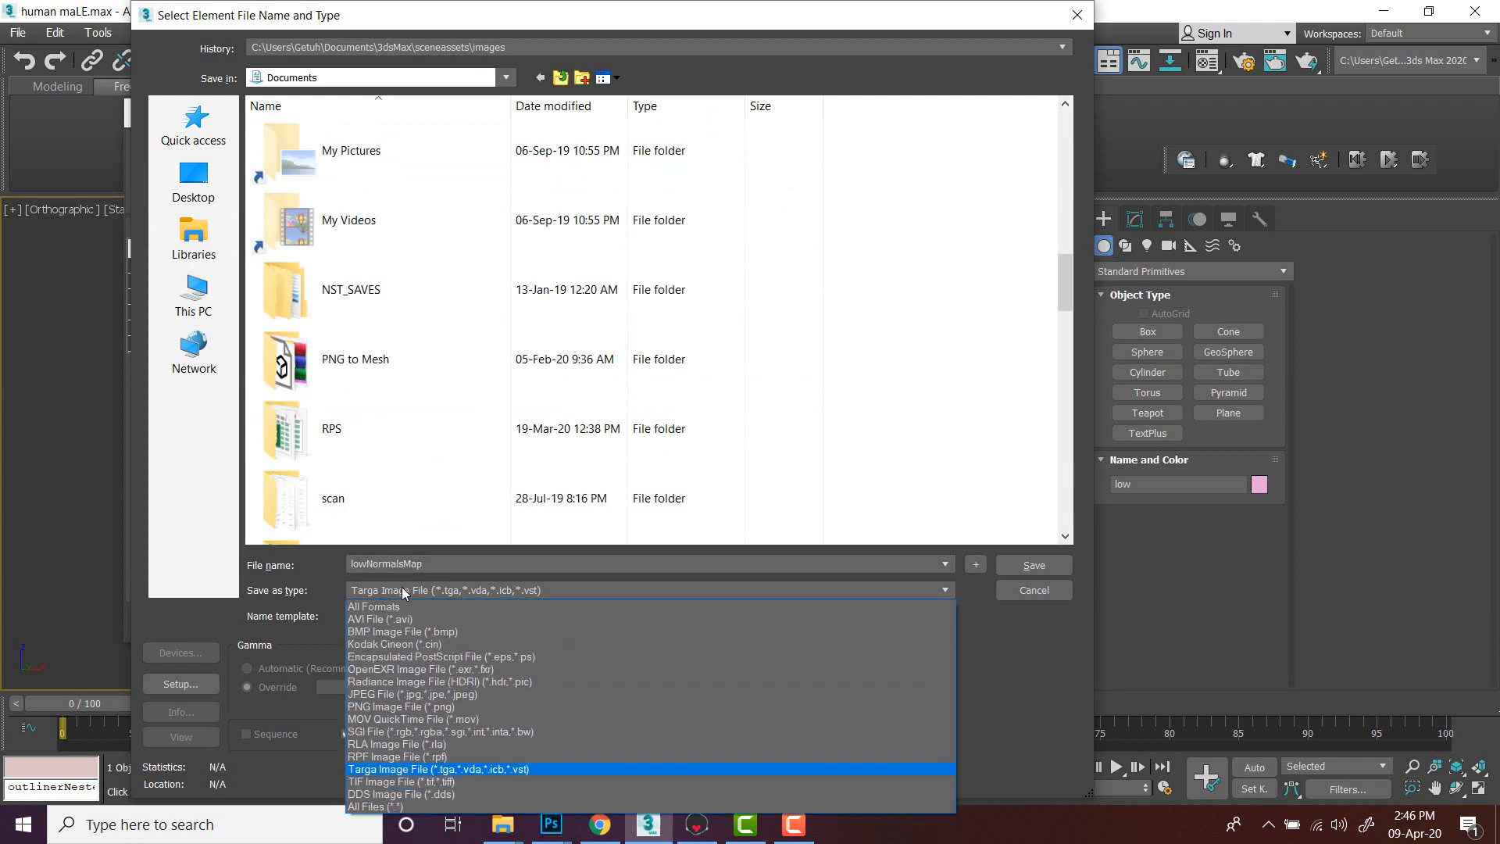
pyautogui.click(382, 706)
pyautogui.click(408, 591)
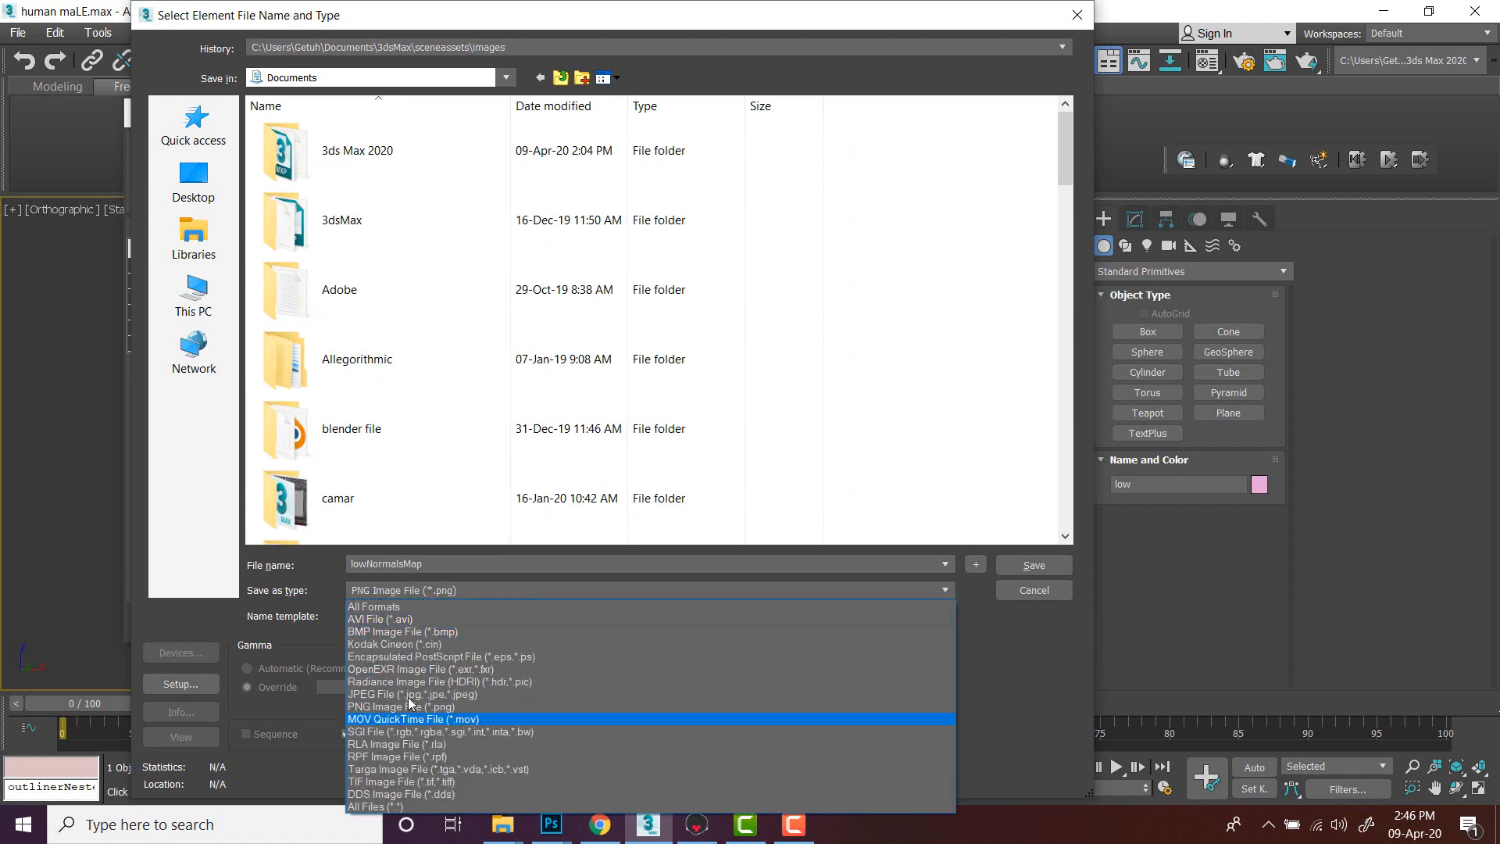
pyautogui.click(1020, 694)
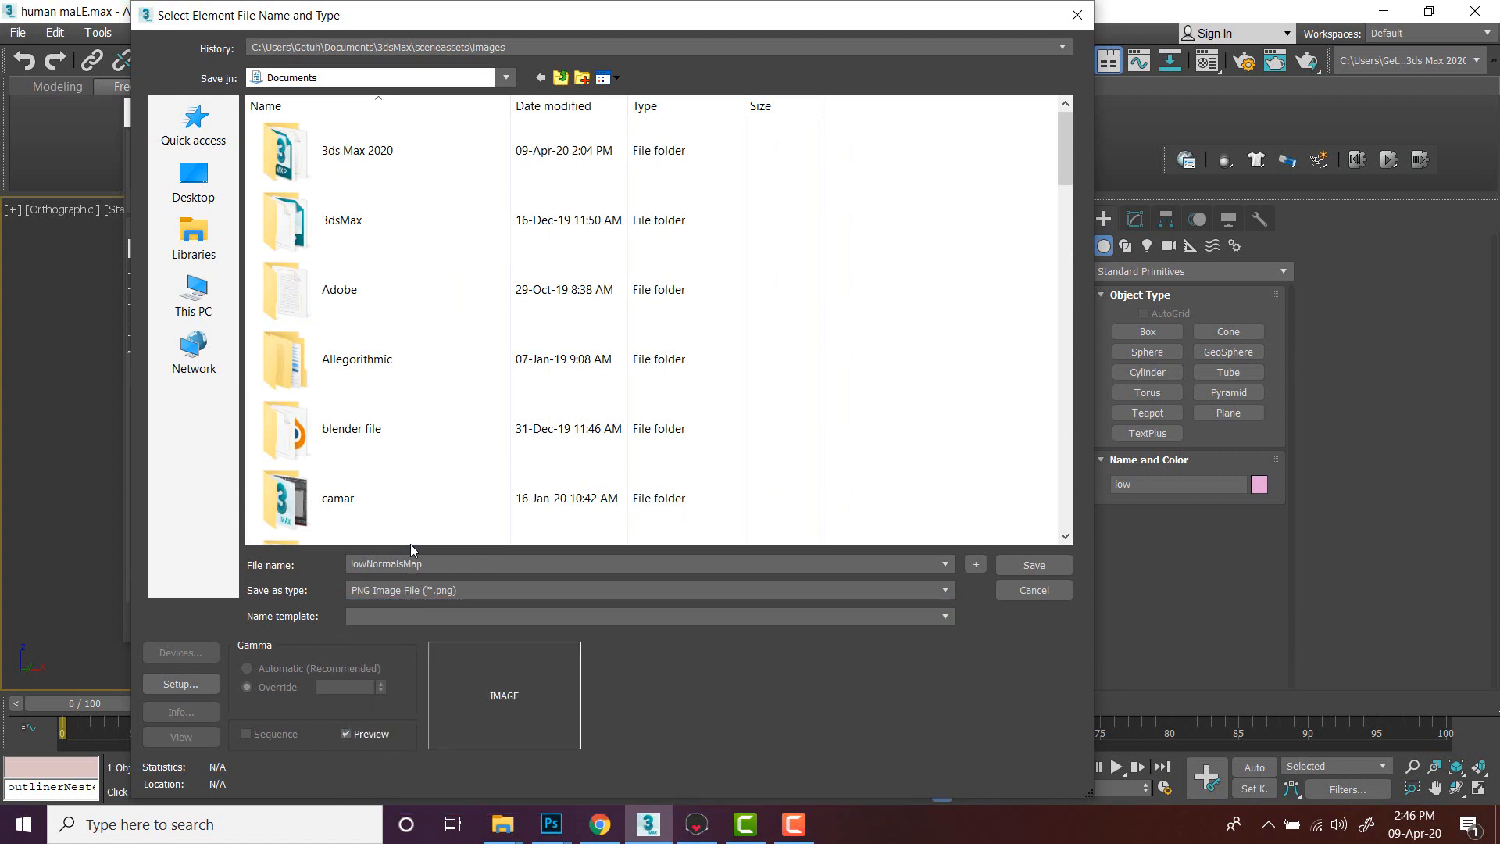
# - Name the normal map output file bake2 and save it with the PNG configuration
pyautogui.scroll(-6, 411, 542)
pyautogui.scroll(2, 412, 540)
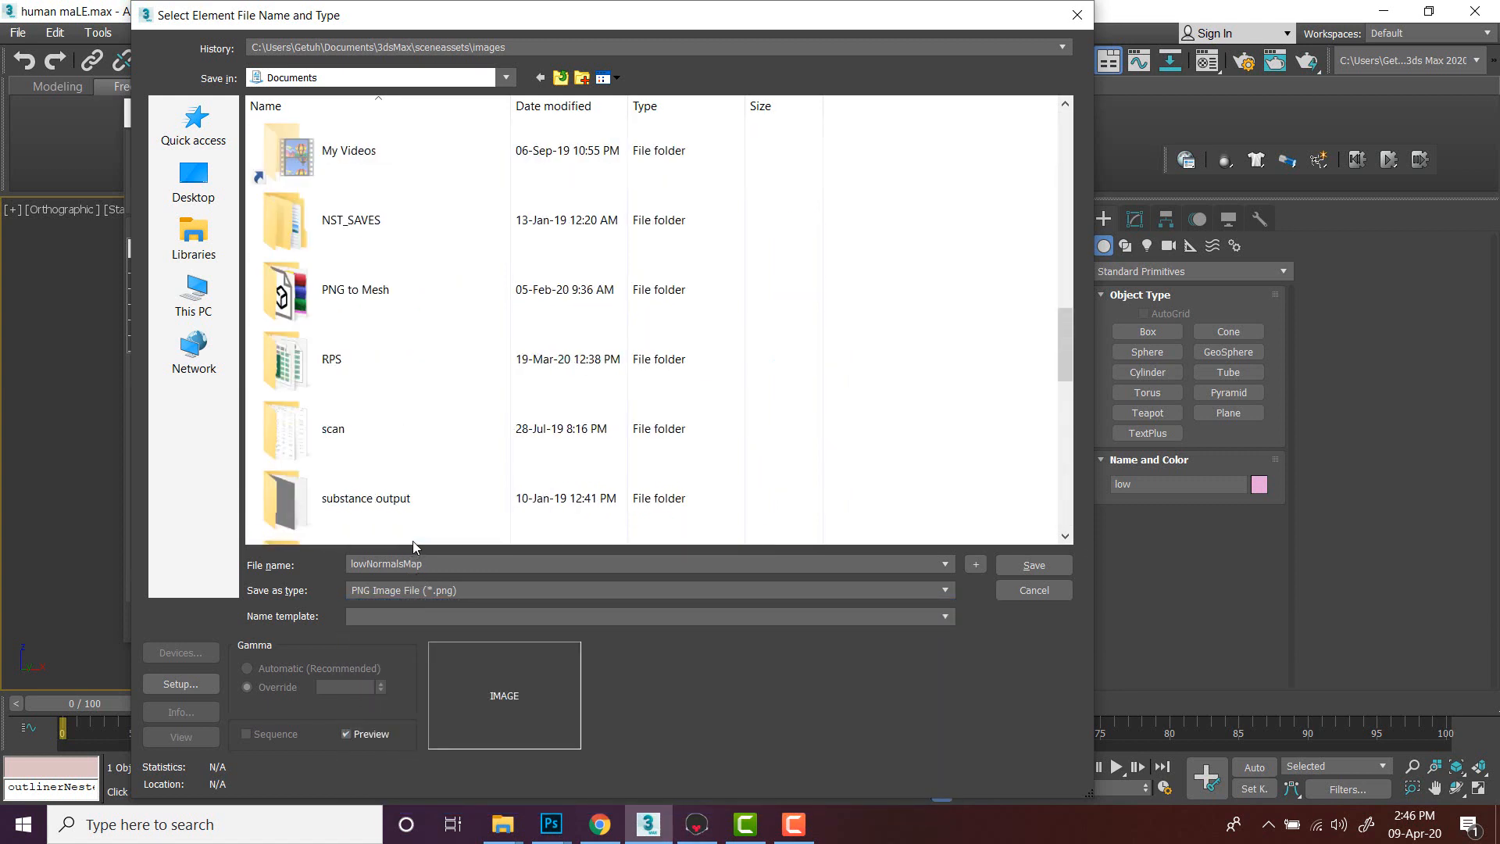
pyautogui.doubleClick(442, 562)
pyautogui.write('ba')
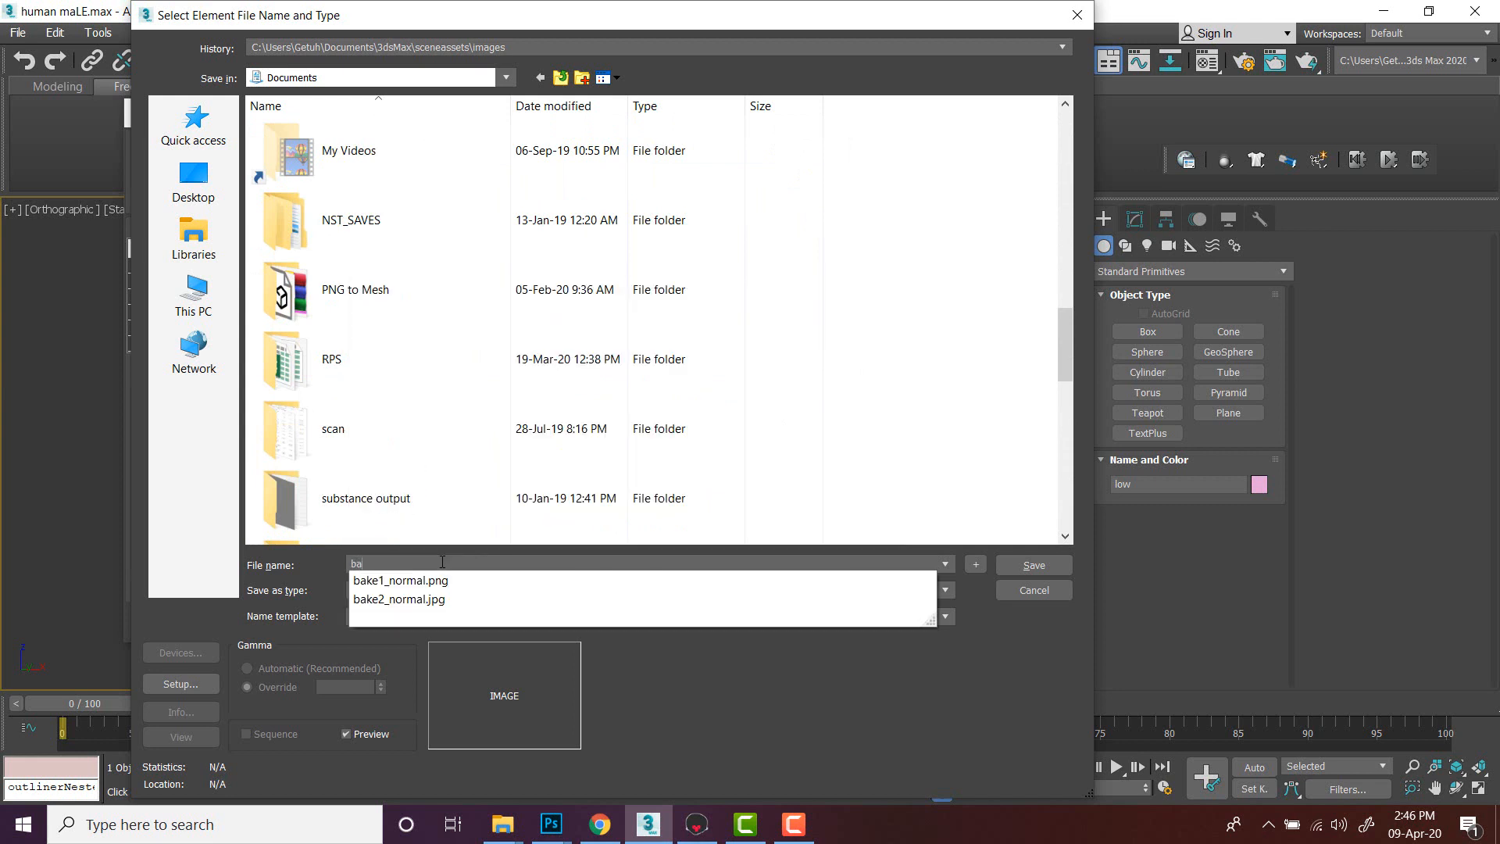
pyautogui.write('ke2')
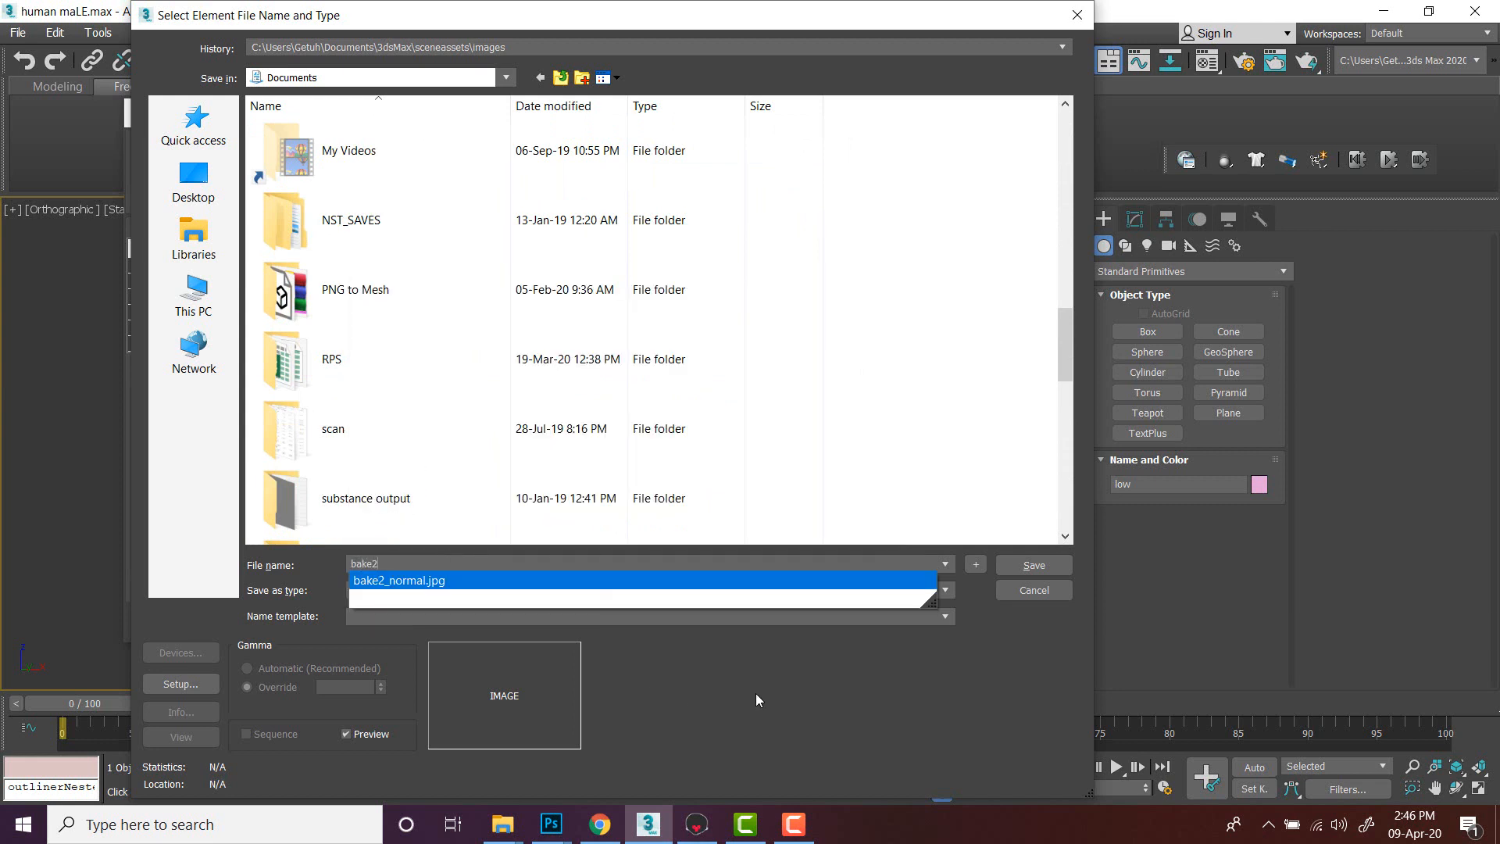
pyautogui.click(861, 717)
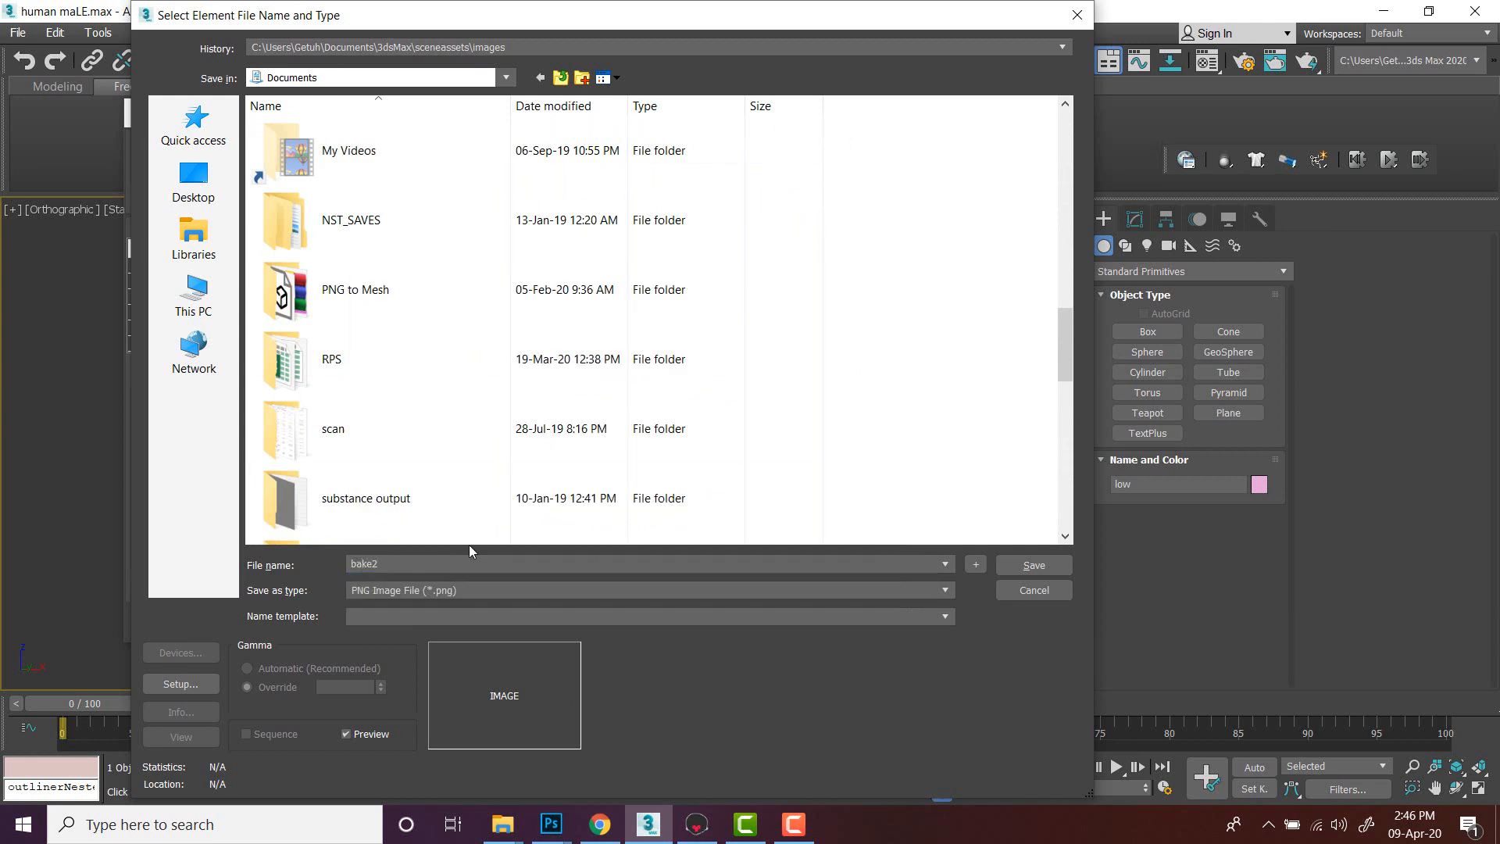
pyautogui.click(1032, 564)
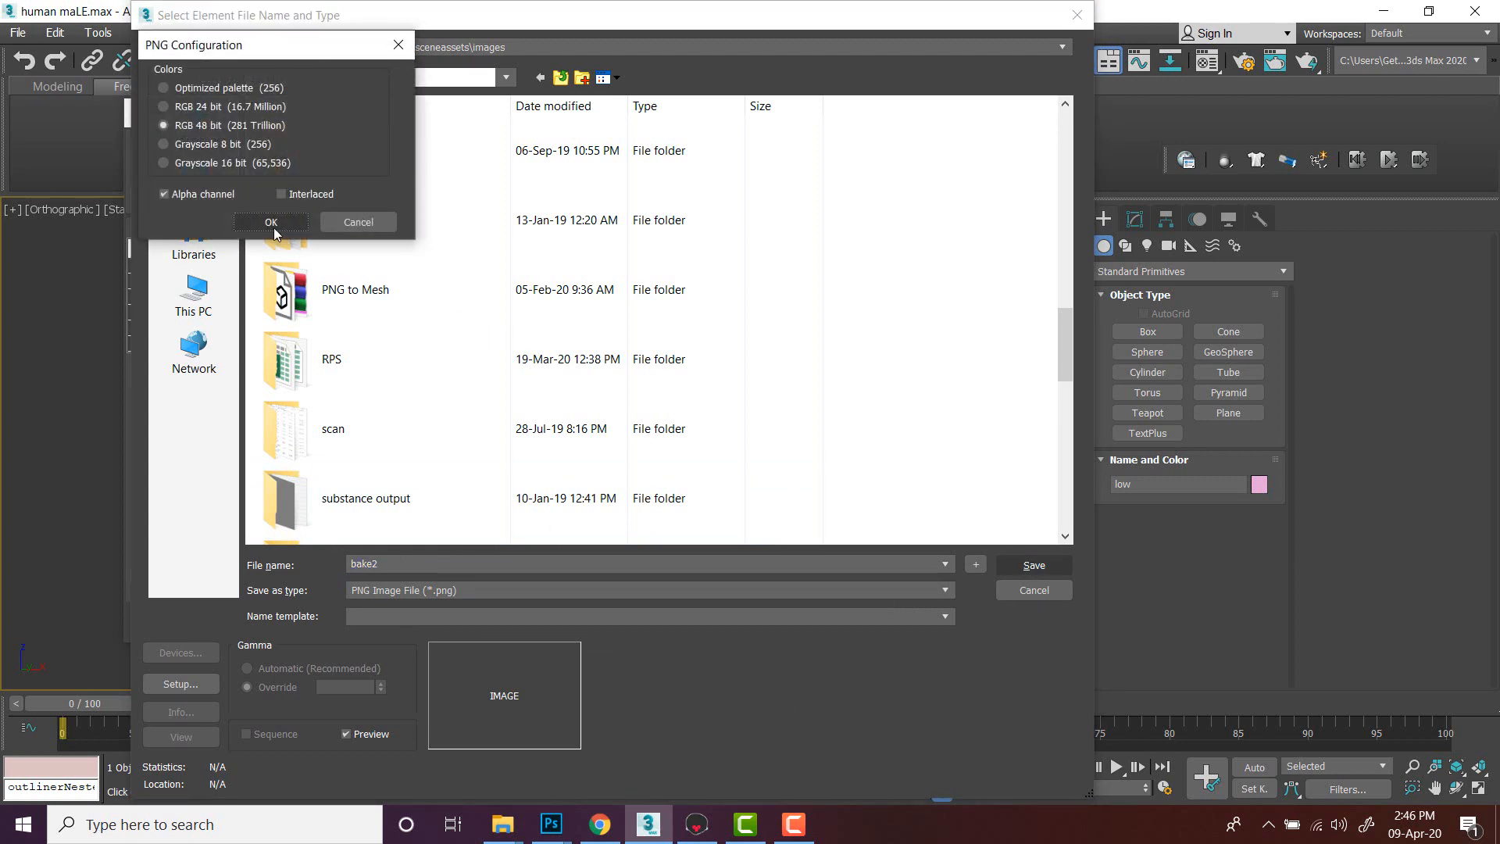
pyautogui.click(261, 217)
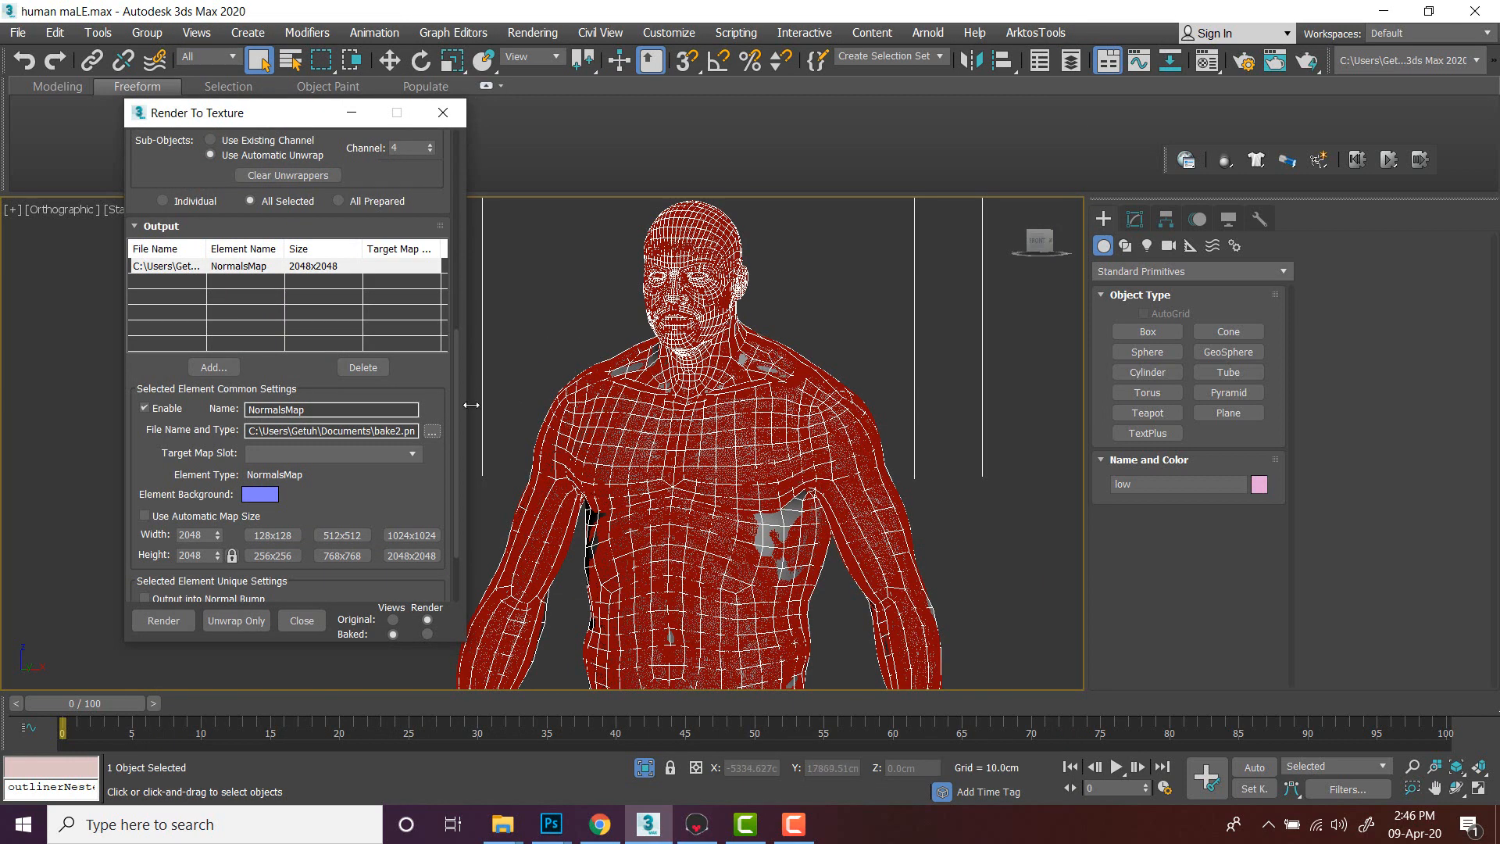
# - Reselect the low body and open its Projection modifier in the modify panel
pyautogui.scroll(3, 436, 391)
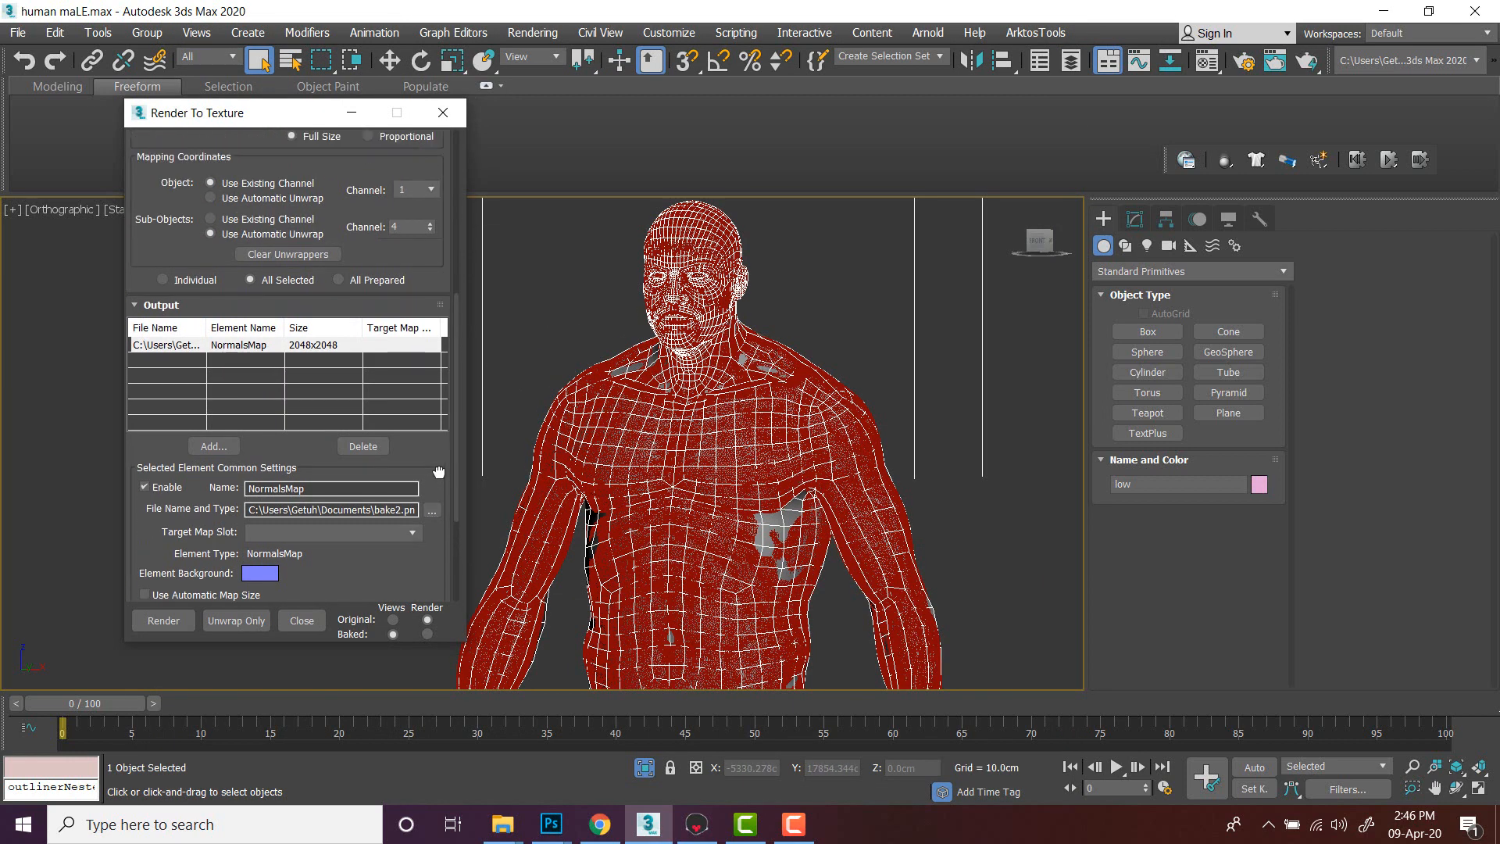
pyautogui.click(859, 335)
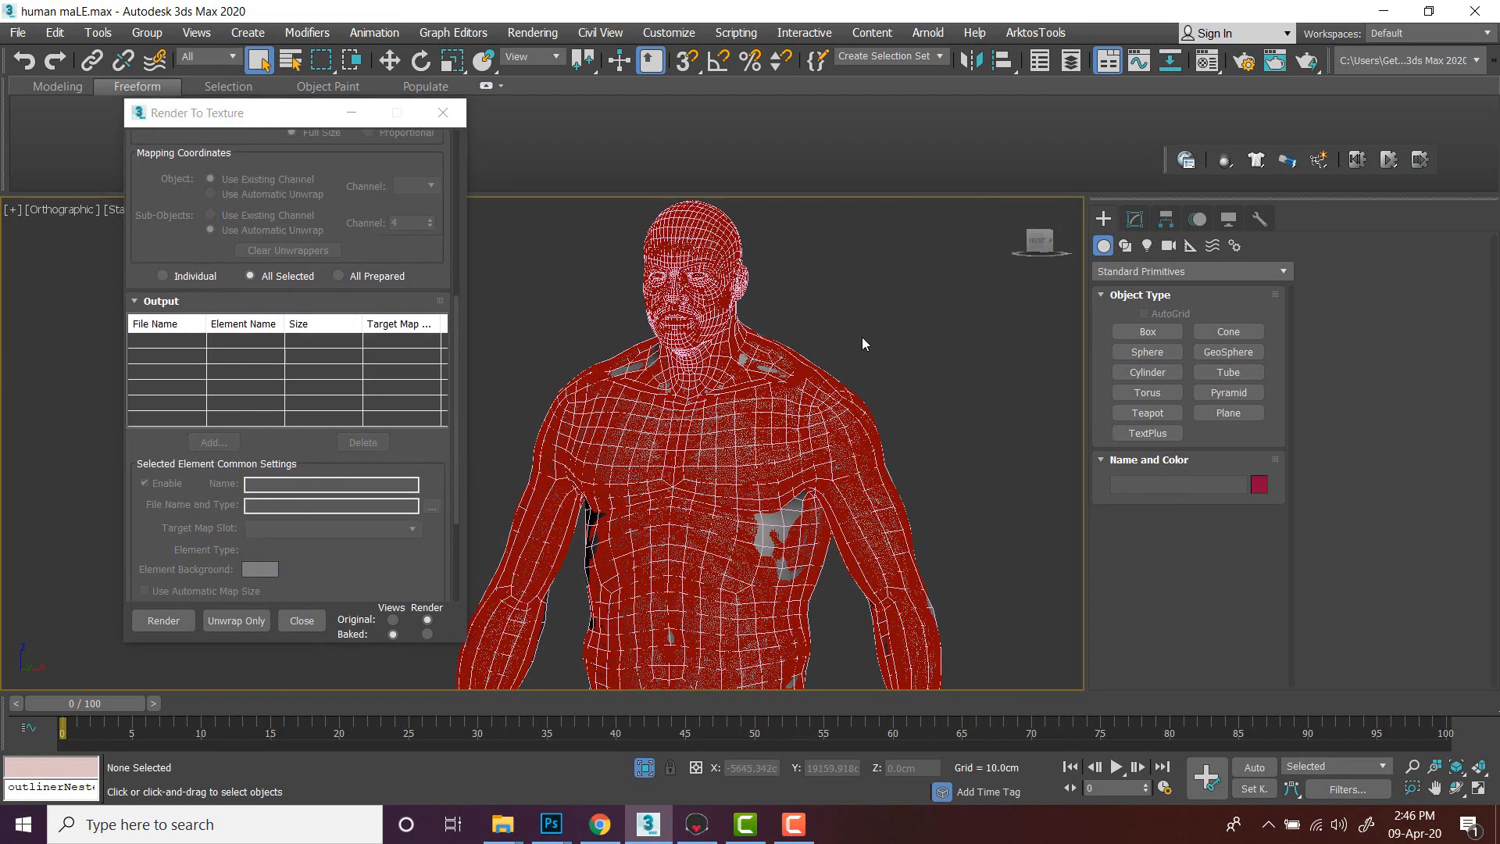
pyautogui.click(778, 518)
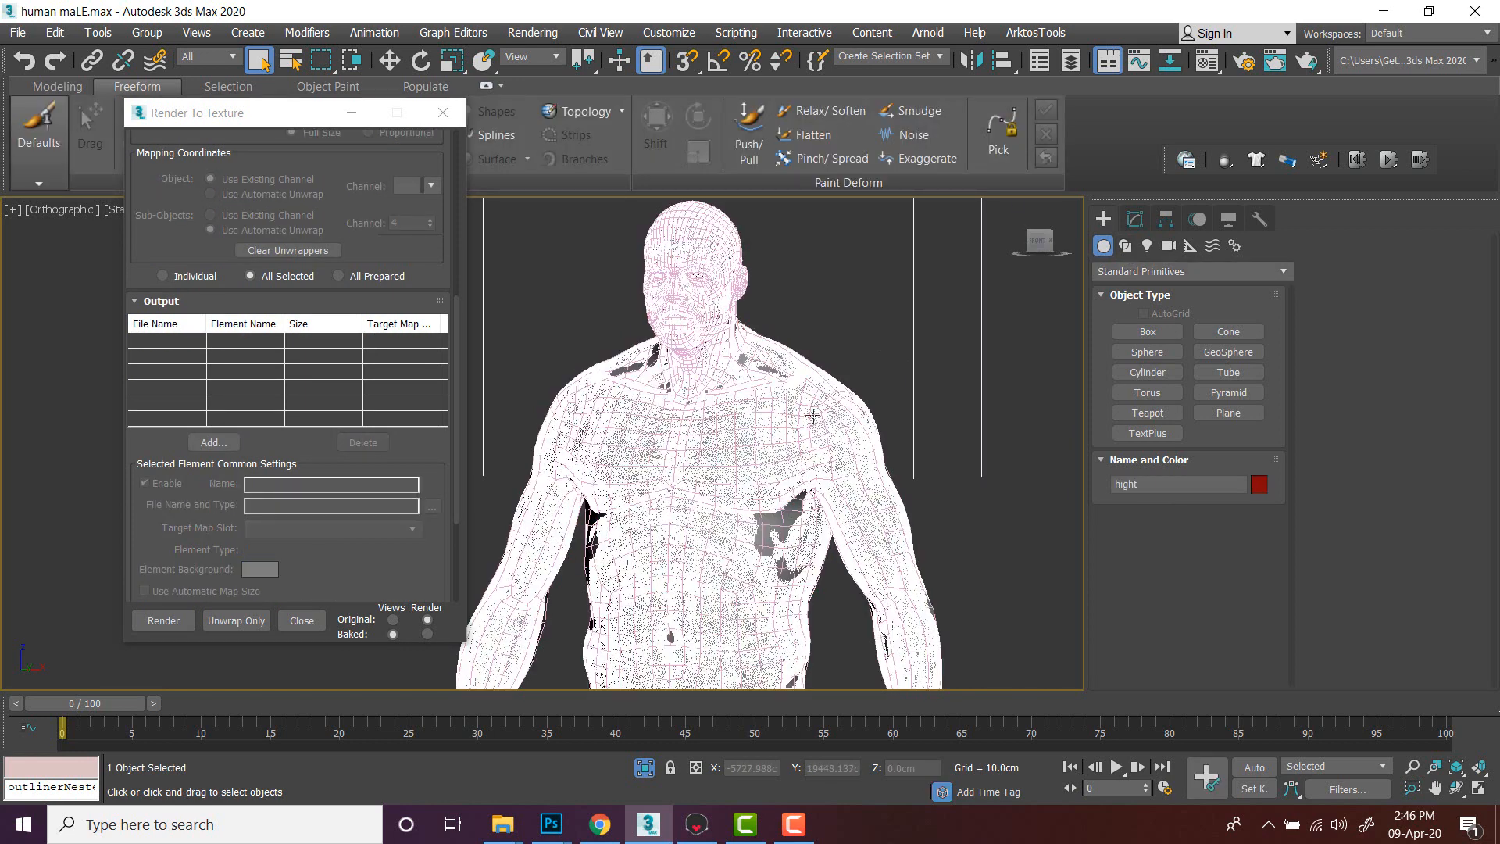
pyautogui.click(782, 517)
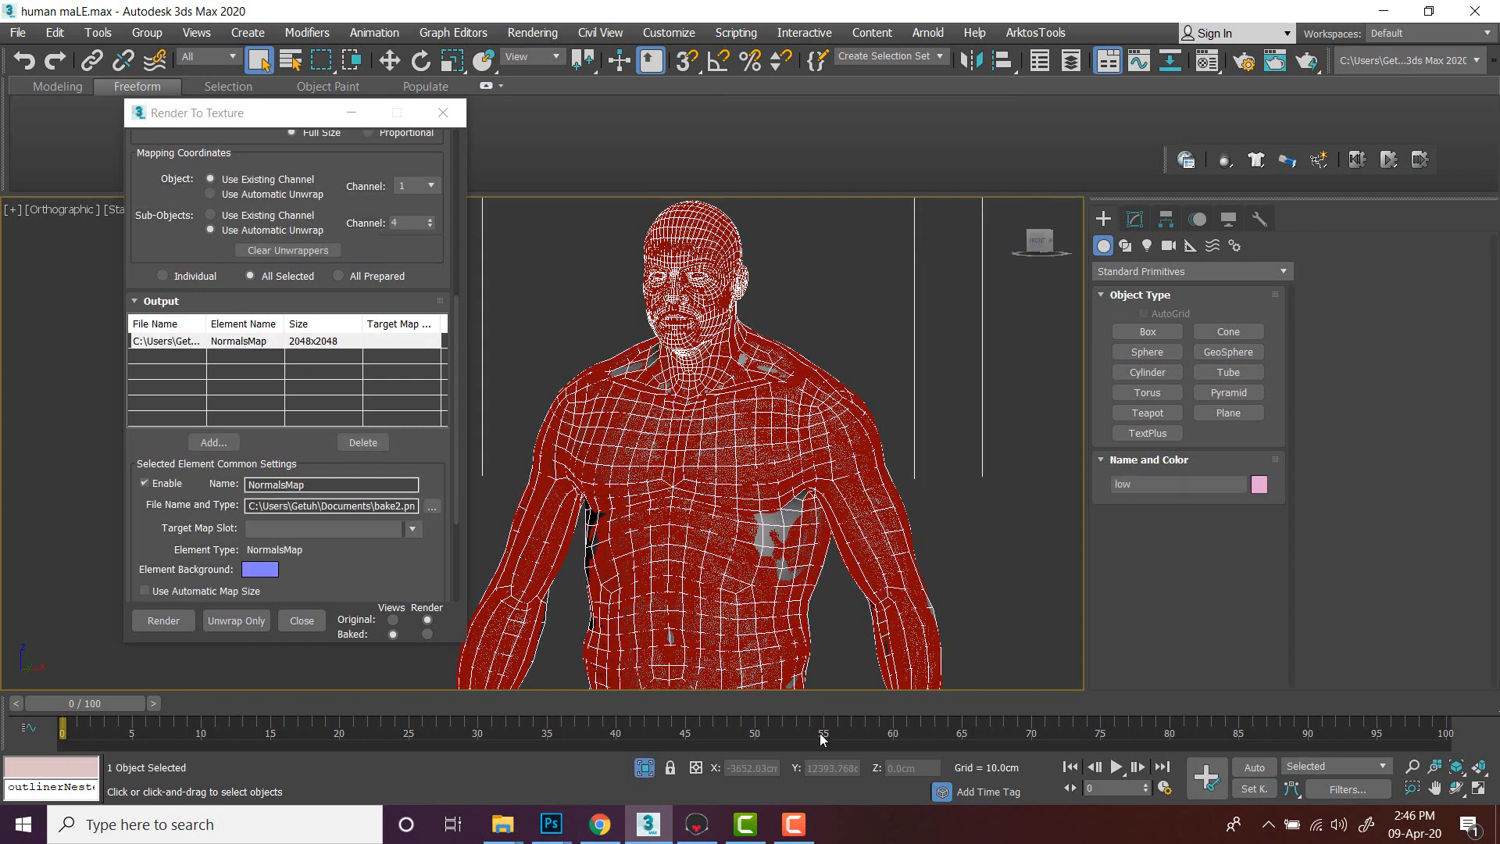
pyautogui.moveTo(810, 825)
pyautogui.click(1135, 220)
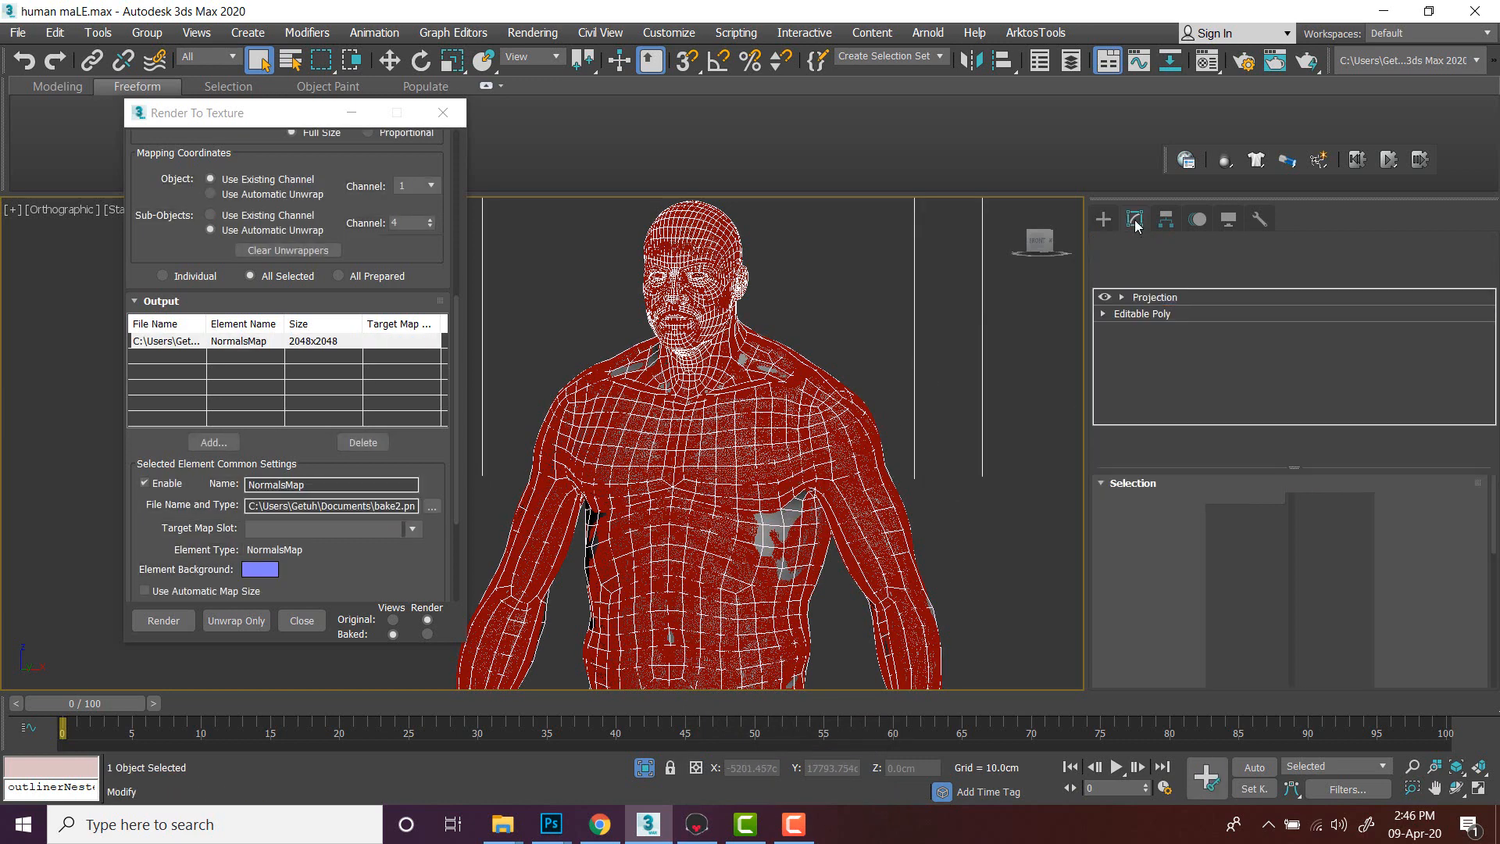
# - Expand the projection cage settings and reset the cage around the low body
pyautogui.scroll(-3, 926, 347)
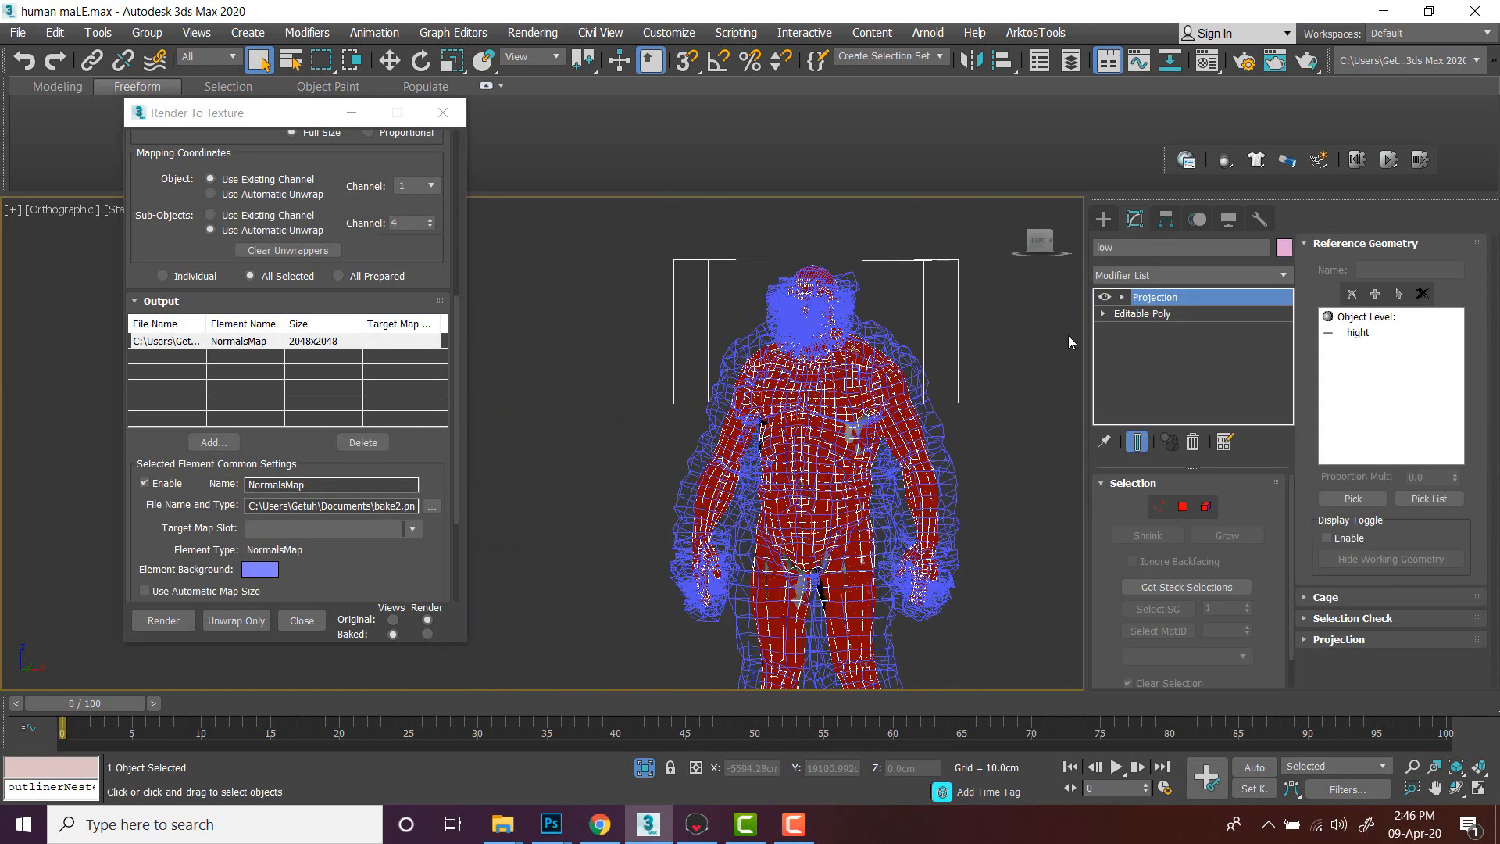
pyautogui.scroll(3, 930, 343)
pyautogui.scroll(-4, 930, 344)
pyautogui.scroll(3, 930, 344)
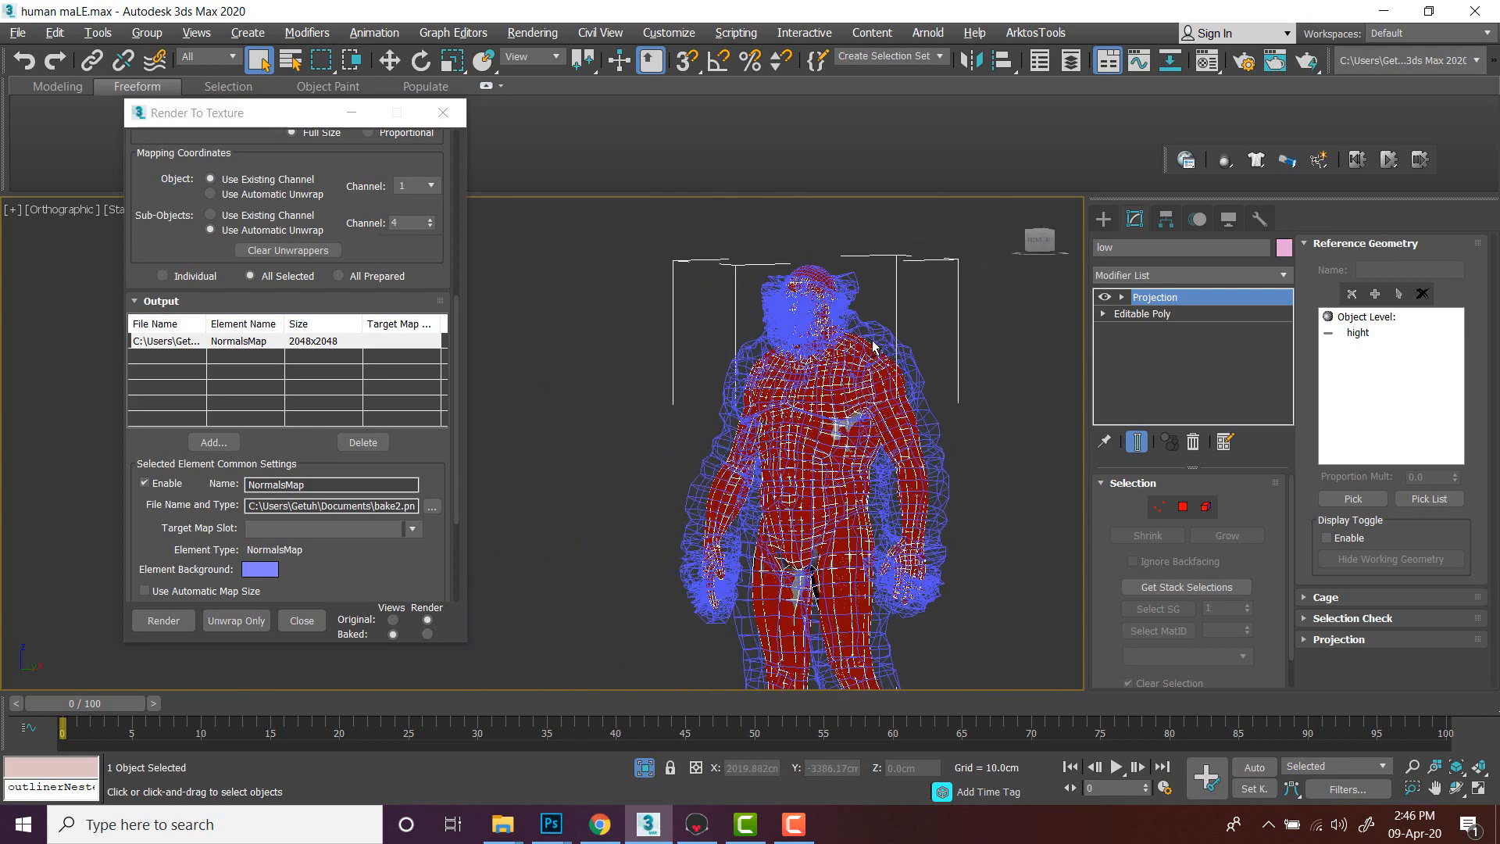
pyautogui.keyDown('alt'); pyautogui.moveTo(777, 359); pyautogui.dragTo(857, 320, button='middle'); pyautogui.keyUp('alt')
pyautogui.moveTo(852, 416); pyautogui.dragTo(803, 374, button='middle')
pyautogui.keyDown('alt'); pyautogui.moveTo(910, 370); pyautogui.dragTo(908, 374, button='middle'); pyautogui.keyUp('alt')
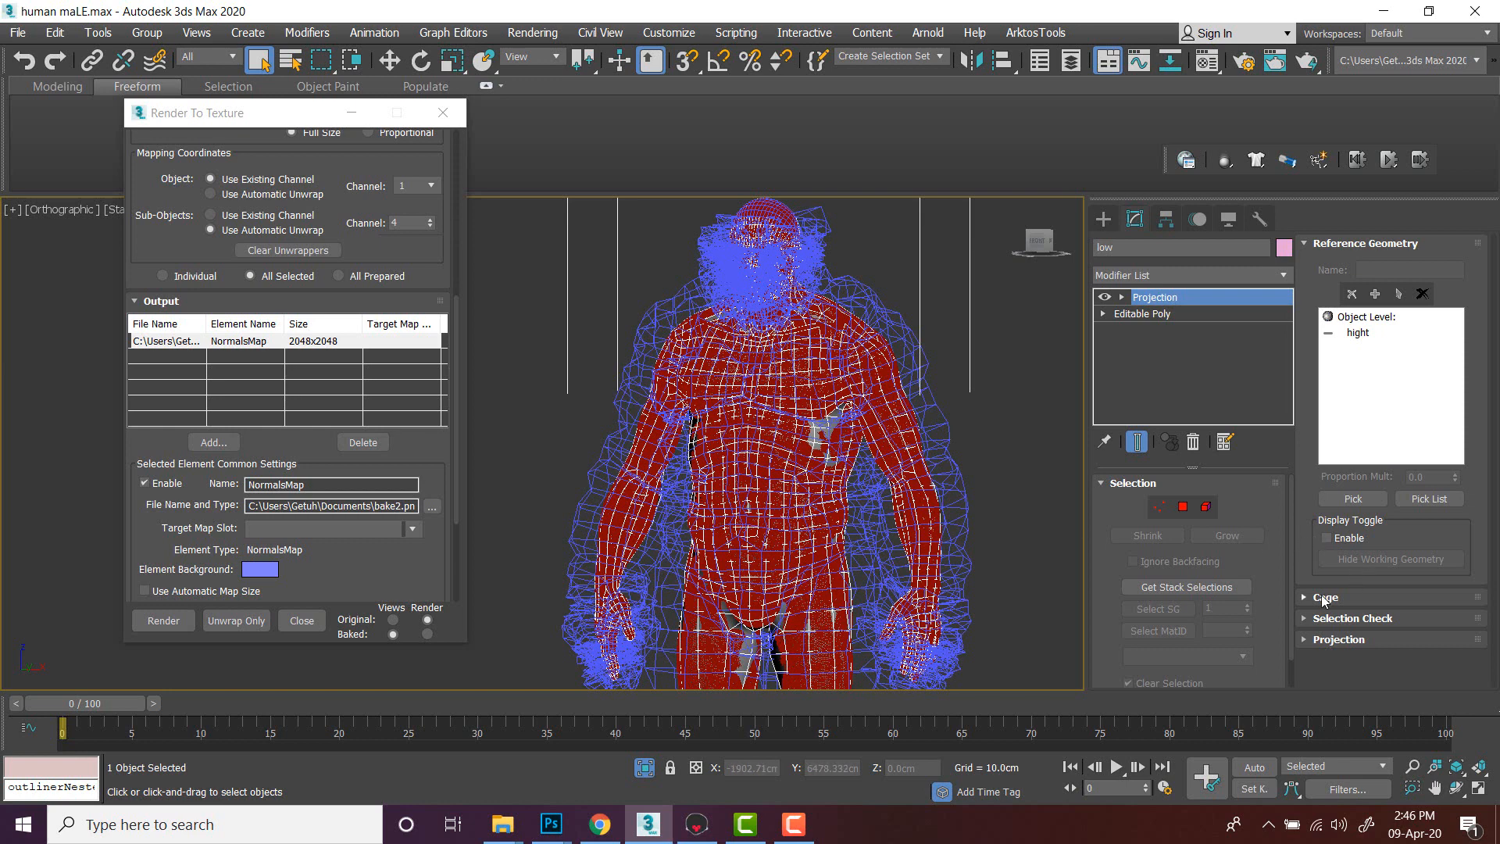
pyautogui.click(1322, 598)
pyautogui.click(1398, 630)
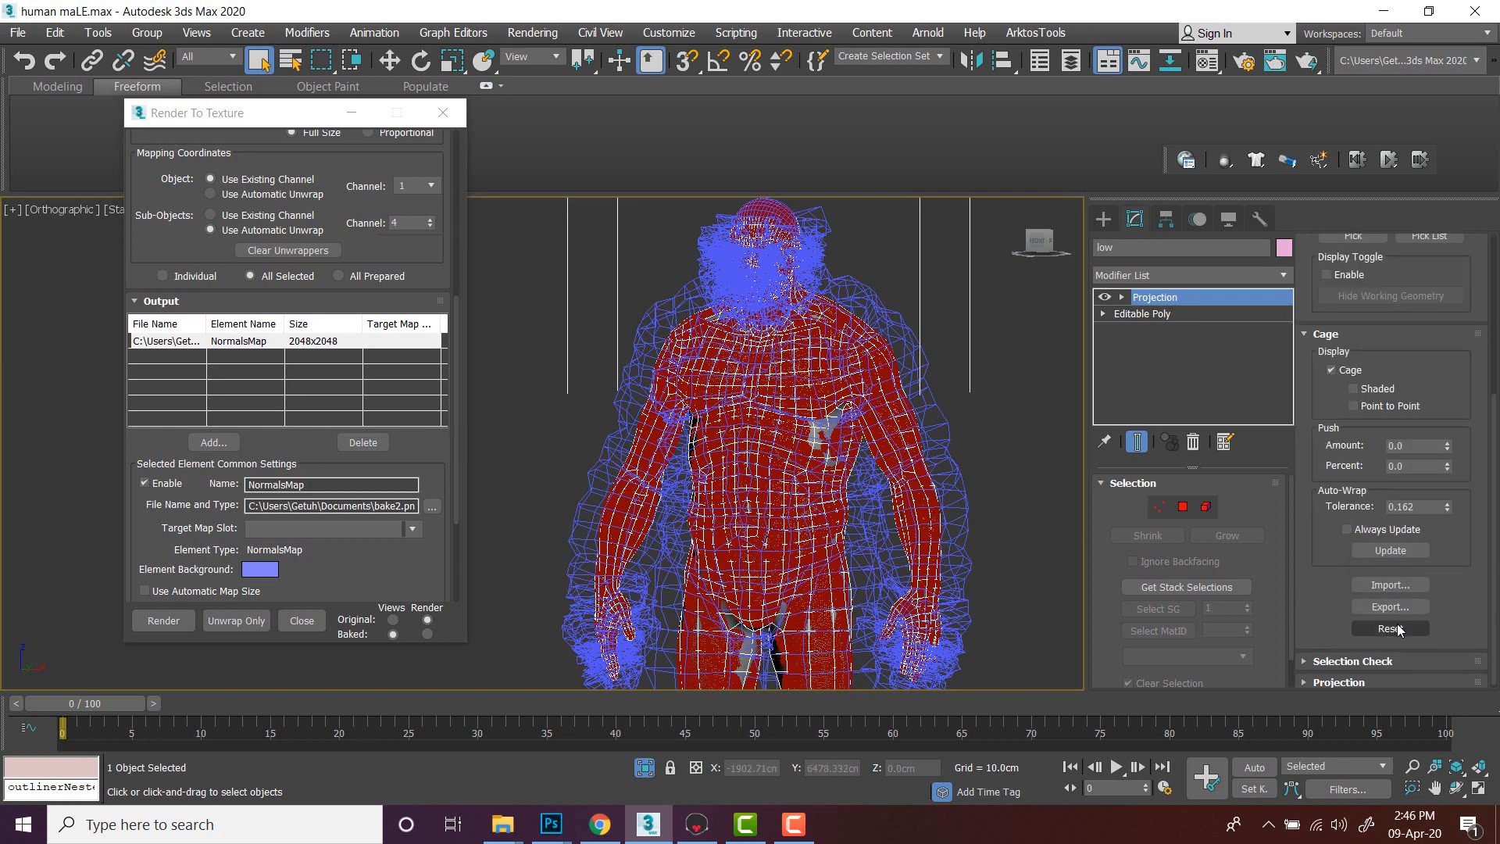
# - Toggle the cage display off and on to compare it against the body
pyautogui.moveTo(931, 359); pyautogui.dragTo(912, 356, button='middle')
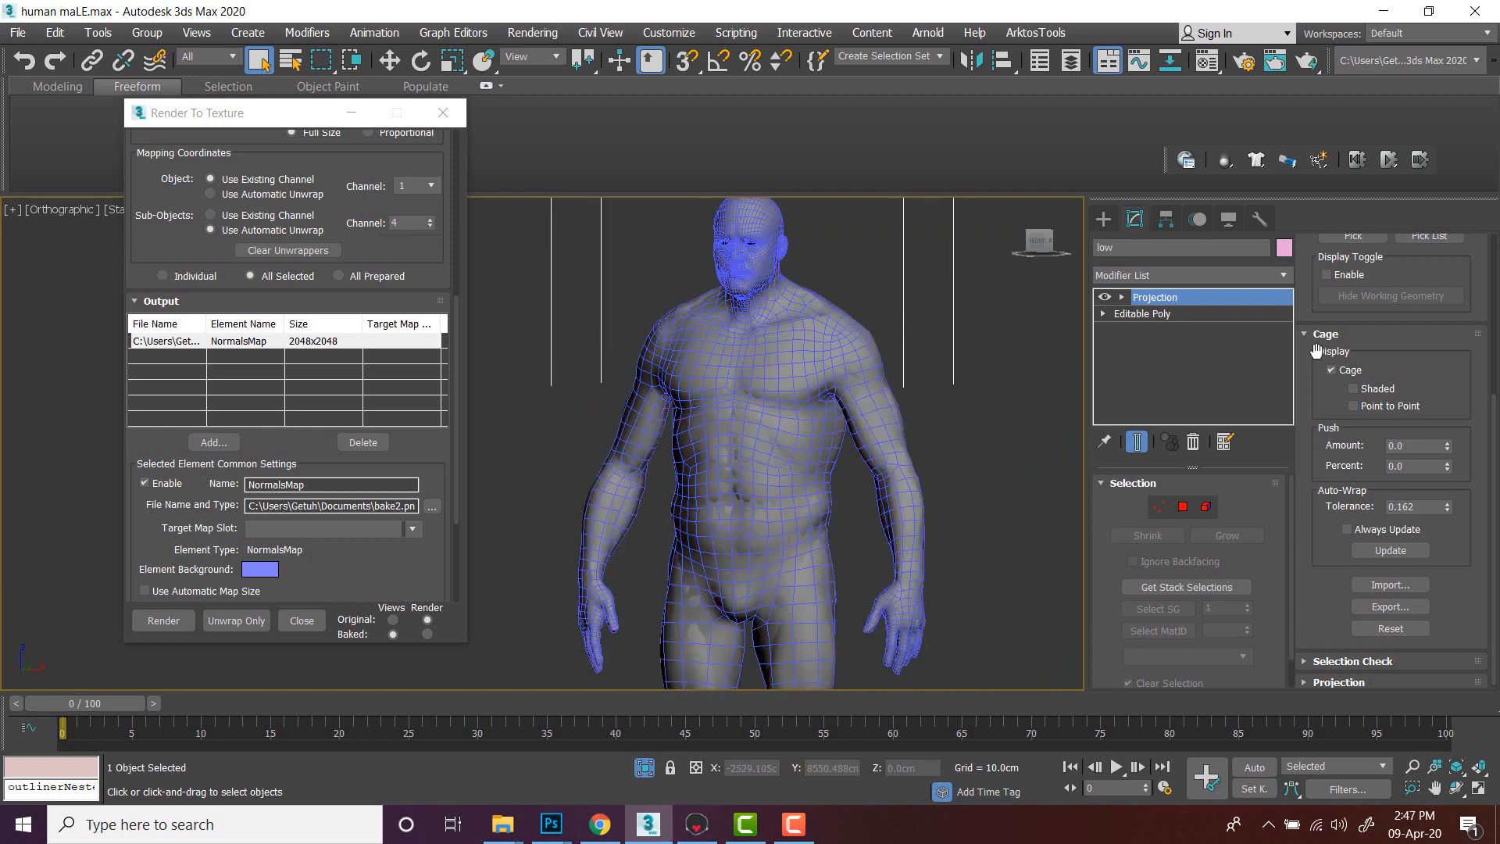
pyautogui.click(1333, 373)
pyautogui.click(1333, 373)
pyautogui.click(1334, 372)
pyautogui.click(1333, 372)
pyautogui.click(1334, 373)
pyautogui.click(1333, 373)
# - Enable shaded display for the projection cage
pyautogui.moveTo(995, 373); pyautogui.dragTo(963, 356, button='middle')
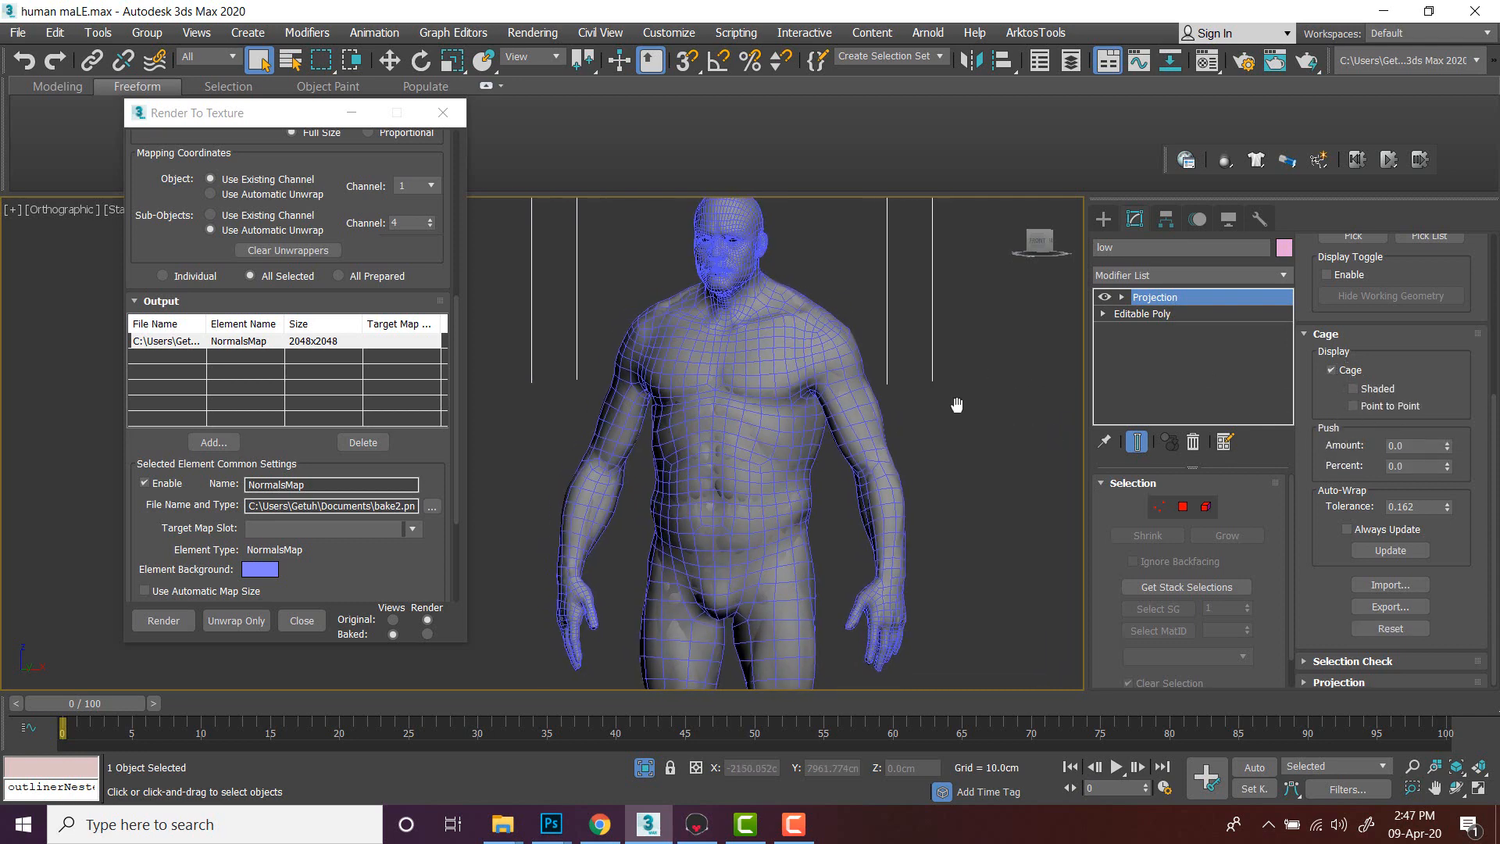
pyautogui.scroll(3, 934, 422)
pyautogui.moveTo(1016, 429); pyautogui.dragTo(1078, 435, button='middle')
pyautogui.scroll(-4, 1079, 435)
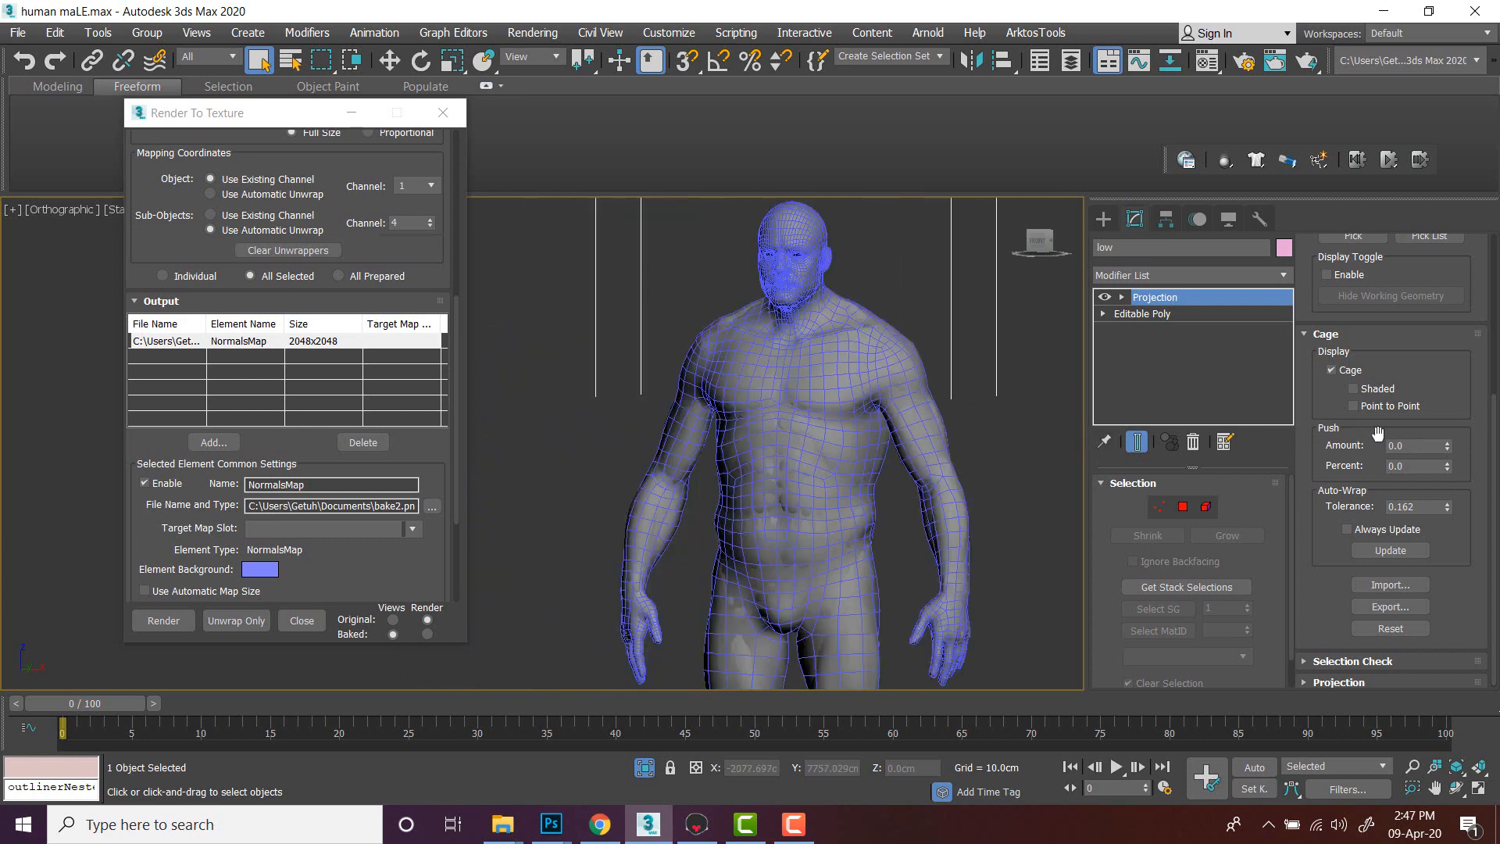
pyautogui.moveTo(1446, 445); pyautogui.dragTo(1452, 451)
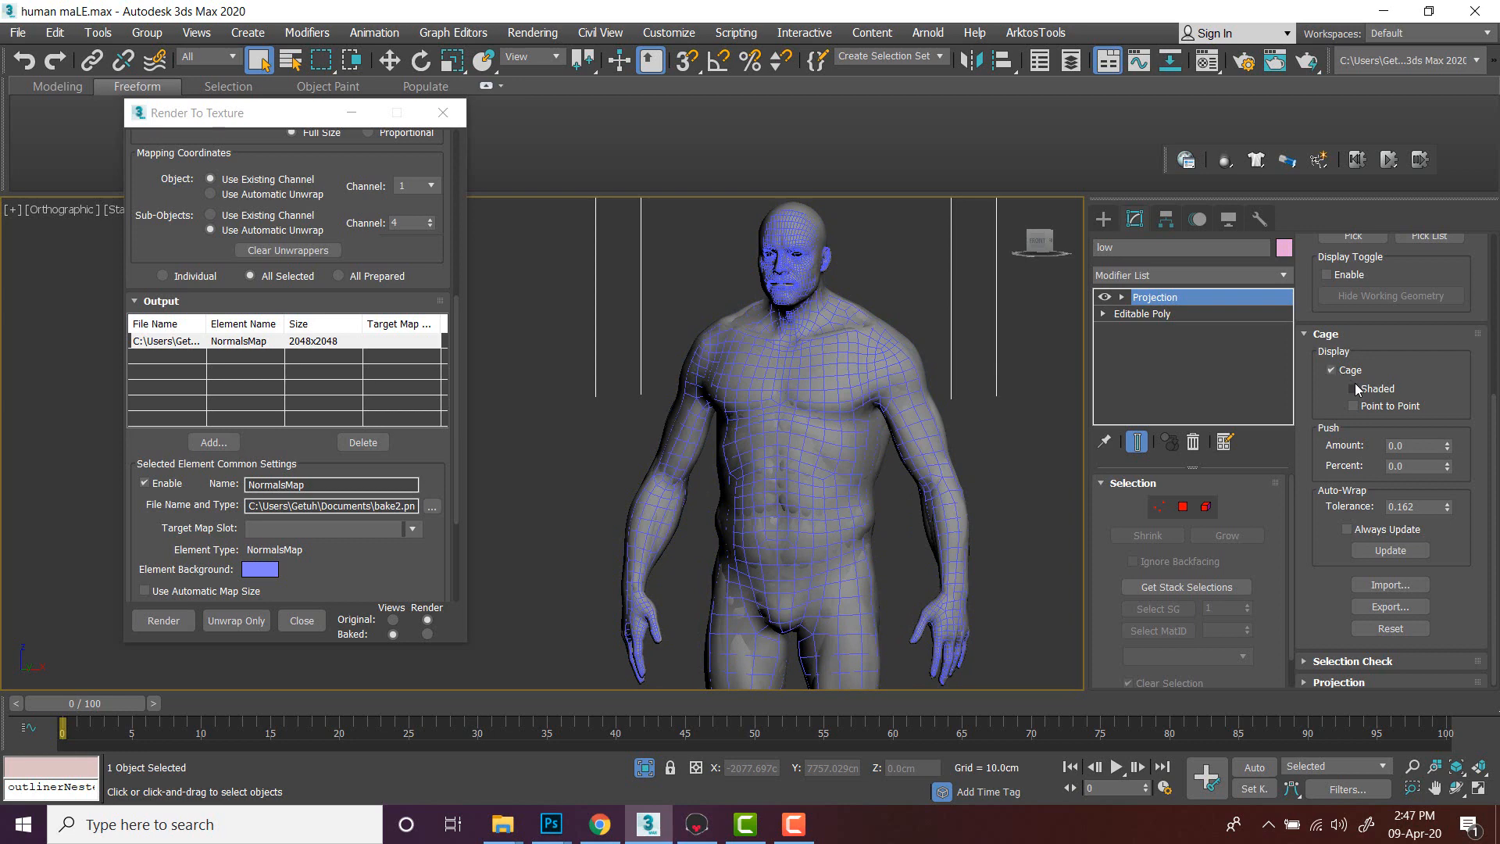
pyautogui.click(1354, 389)
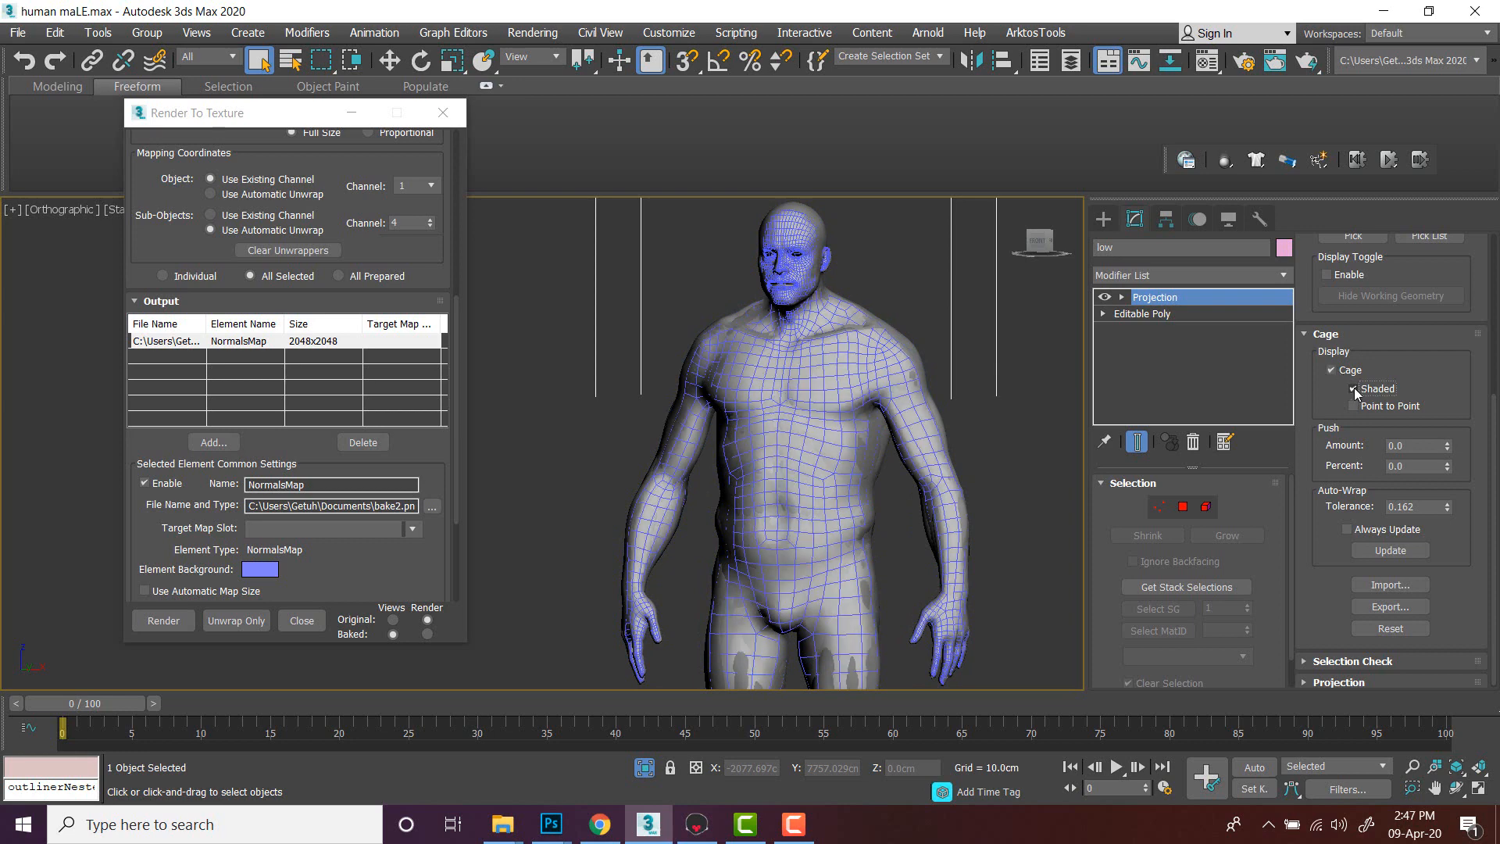
pyautogui.click(1354, 390)
pyautogui.click(1354, 389)
# - Set the cage's Auto-Wrap tolerance to 0.112
pyautogui.scroll(4, 948, 394)
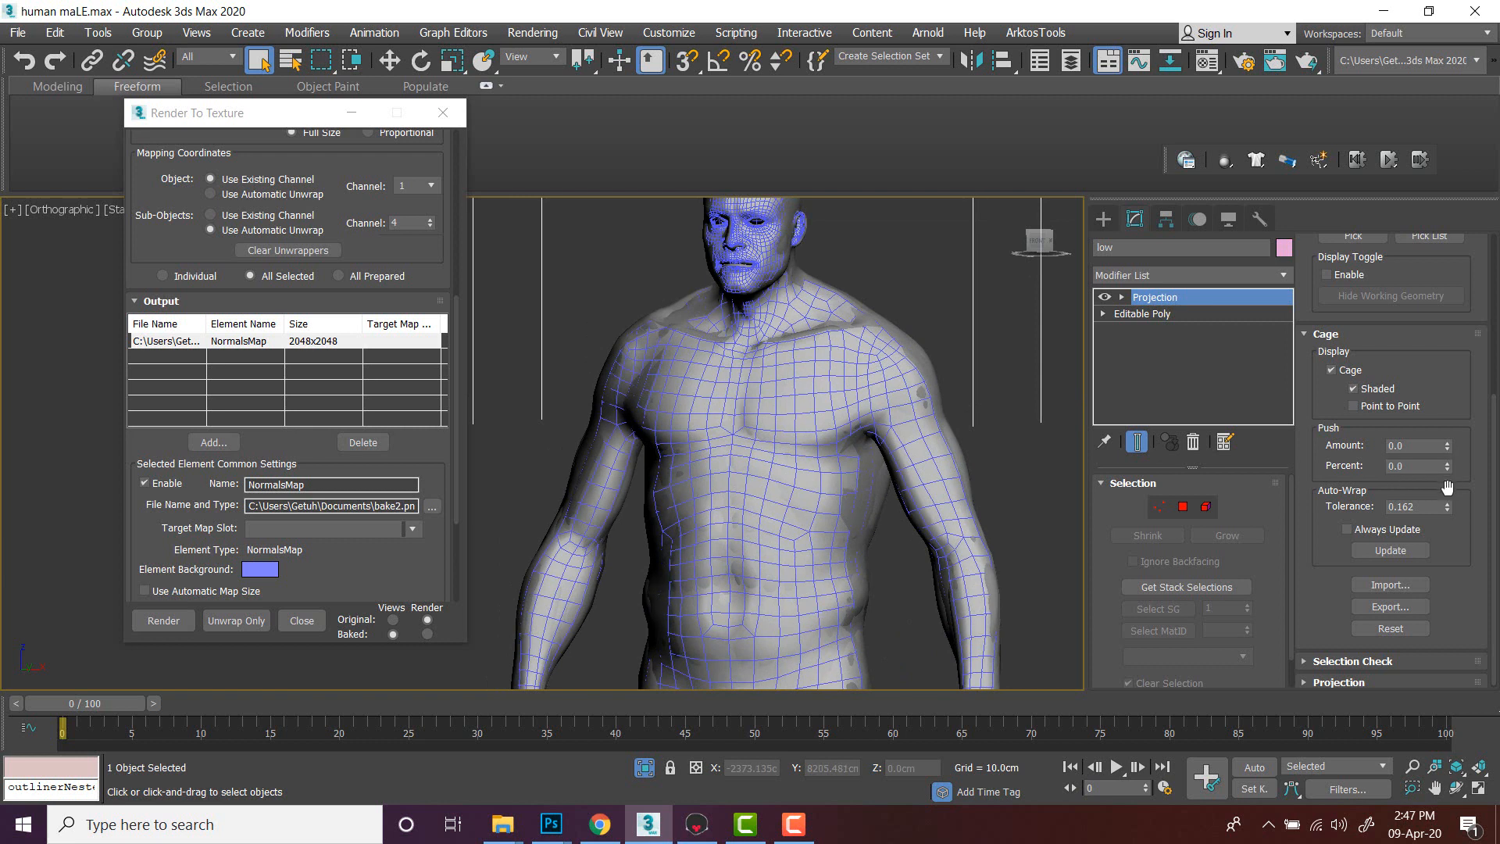
pyautogui.click(1447, 504)
pyautogui.moveTo(1447, 503); pyautogui.dragTo(1446, 507)
pyautogui.moveTo(1446, 447); pyautogui.dragTo(1449, 450)
# - Reset the cage's push amount to 0
pyautogui.scroll(3, 887, 379)
pyautogui.scroll(-3, 882, 370)
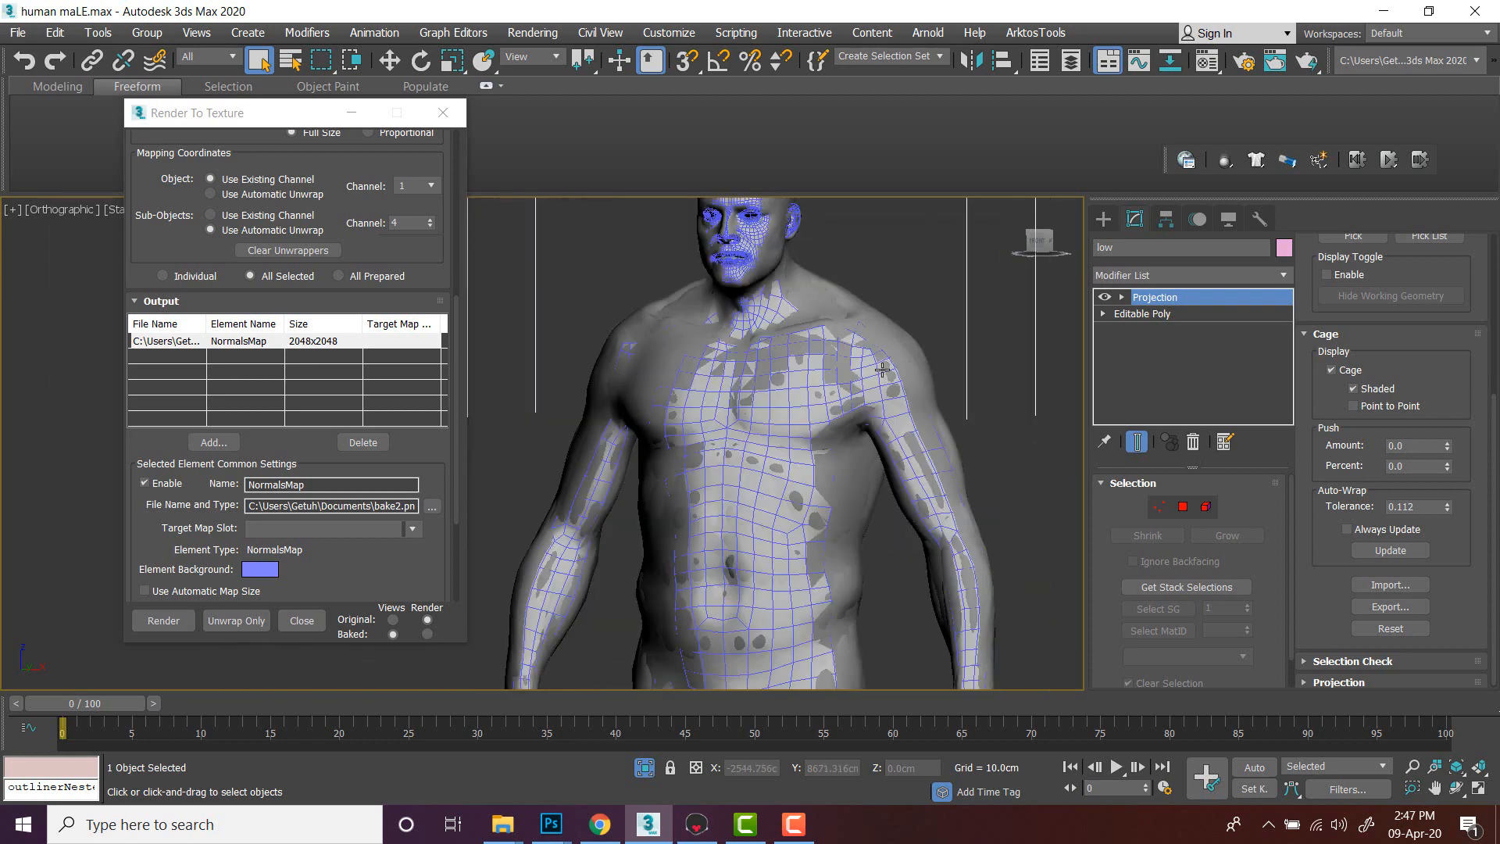
pyautogui.click(1446, 442)
pyautogui.rightClick(1446, 443)
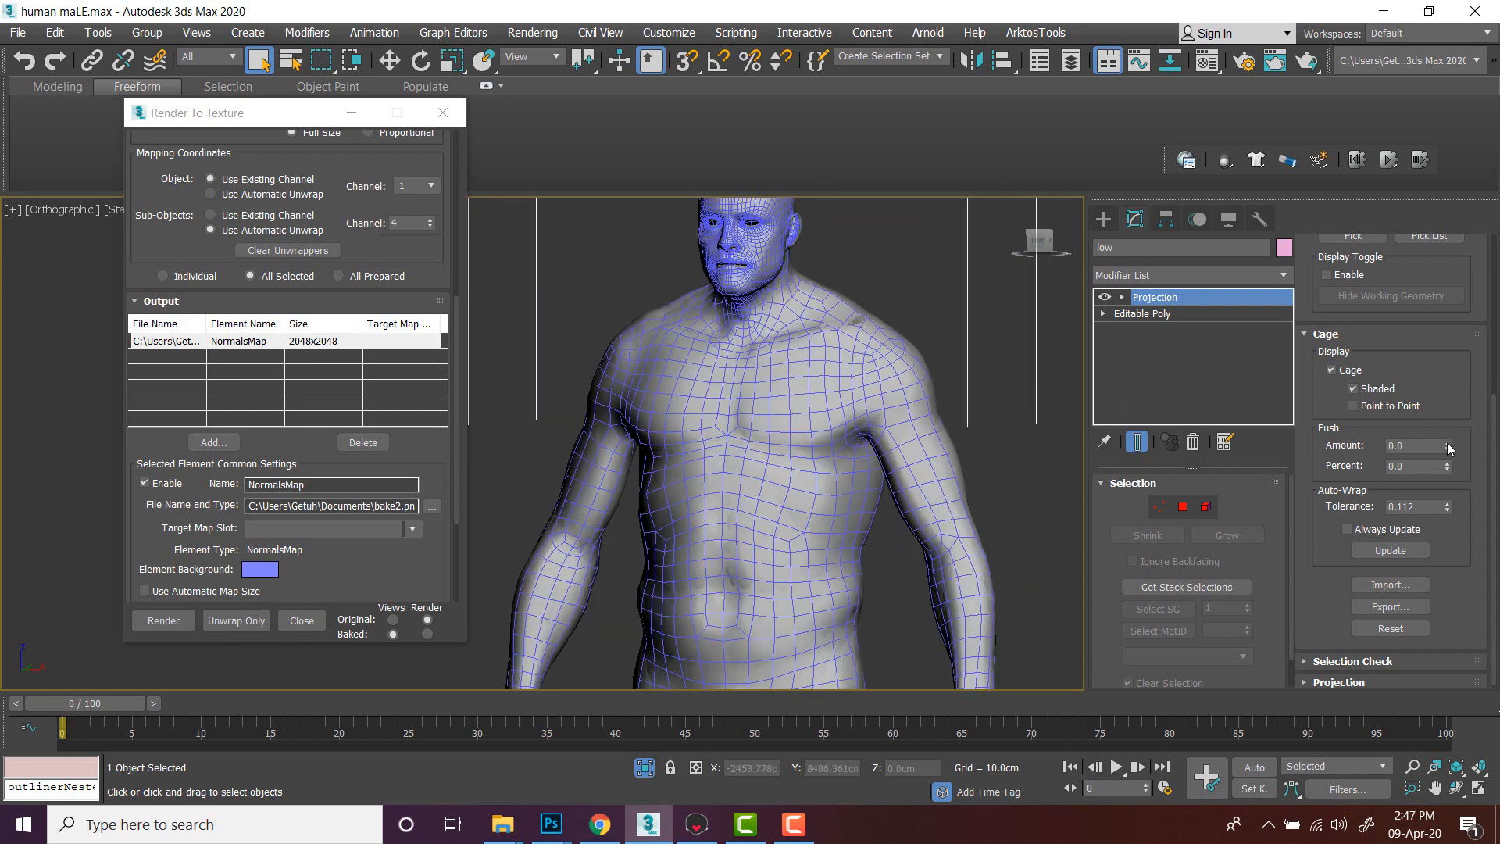
pyautogui.scroll(5, 953, 408)
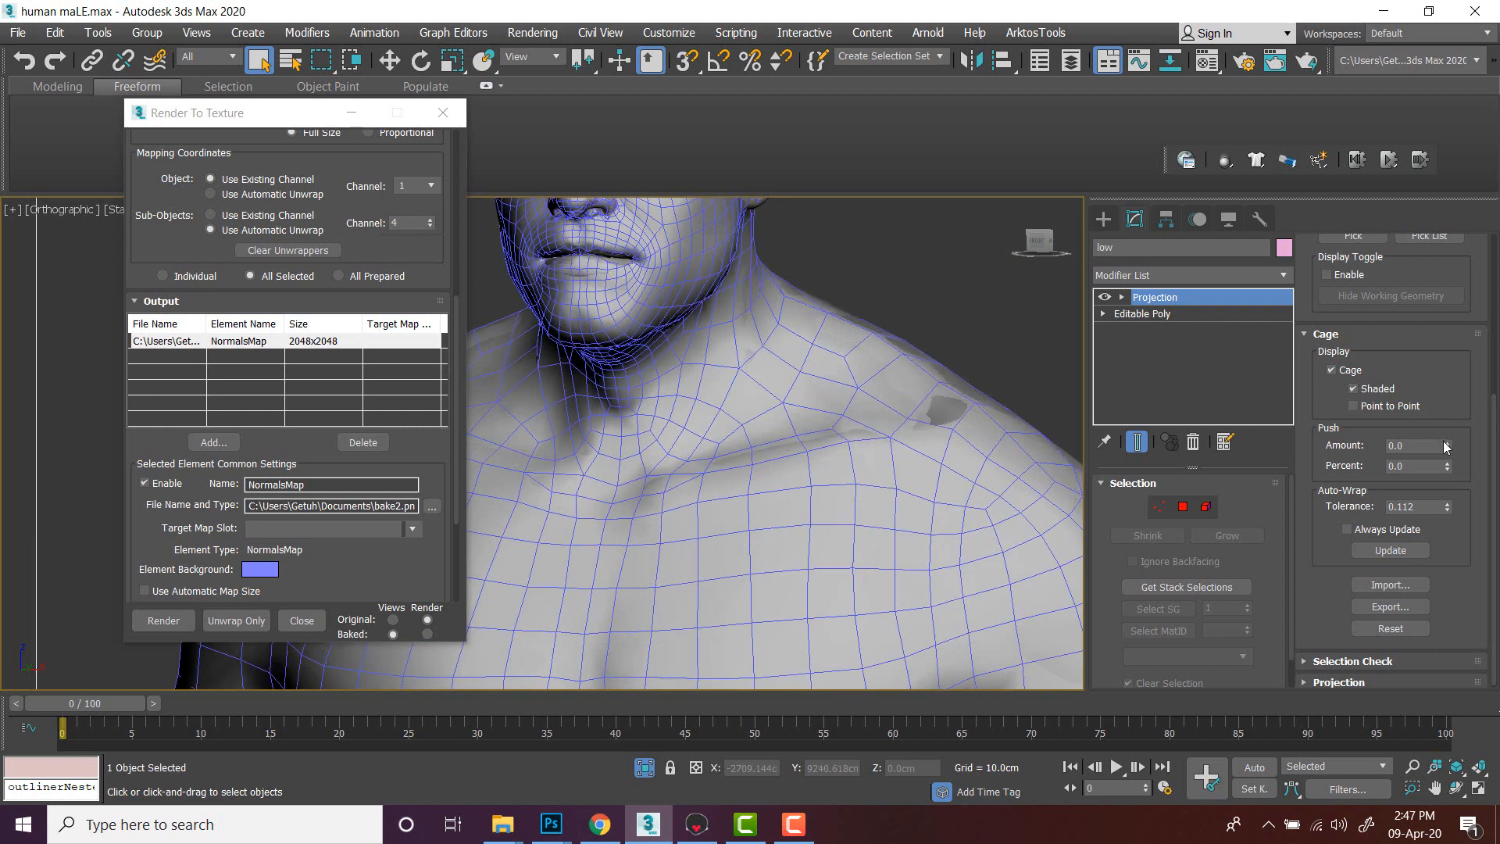
# - Inspect the projection cage around the body from several angles
pyautogui.click(1444, 442)
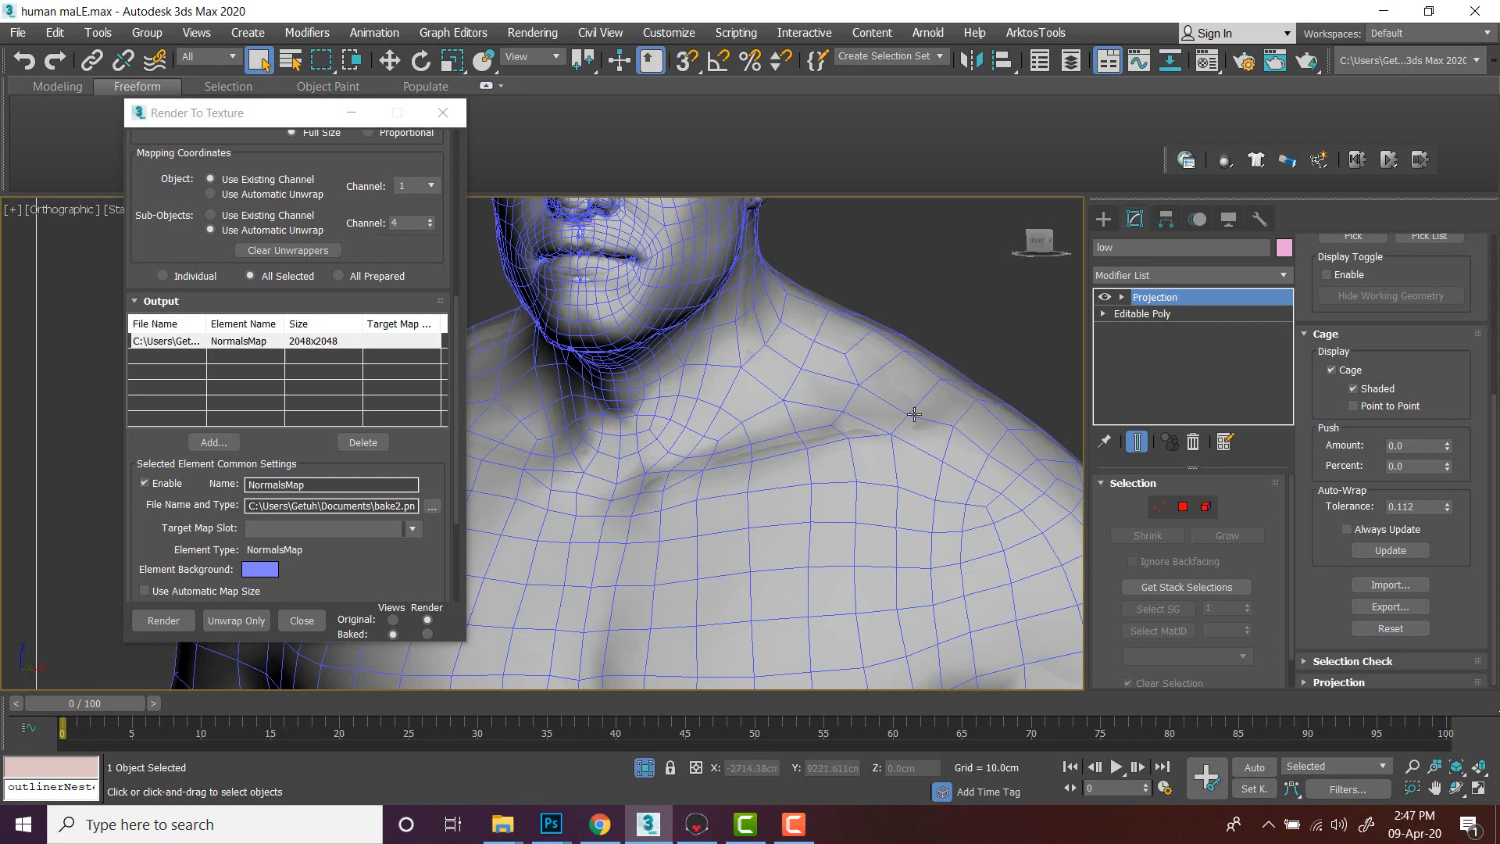
pyautogui.scroll(-8, 899, 382)
pyautogui.moveTo(906, 448); pyautogui.dragTo(719, 378, button='middle')
pyautogui.moveTo(819, 455); pyautogui.dragTo(785, 278, button='middle')
pyautogui.keyDown('alt'); pyautogui.moveTo(728, 394); pyautogui.dragTo(792, 473, button='middle'); pyautogui.keyUp('alt')
pyautogui.keyDown('alt'); pyautogui.moveTo(796, 530); pyautogui.dragTo(735, 529, button='middle'); pyautogui.keyUp('alt')
pyautogui.moveTo(736, 528); pyautogui.dragTo(733, 375, button='middle')
pyautogui.scroll(6, 733, 376)
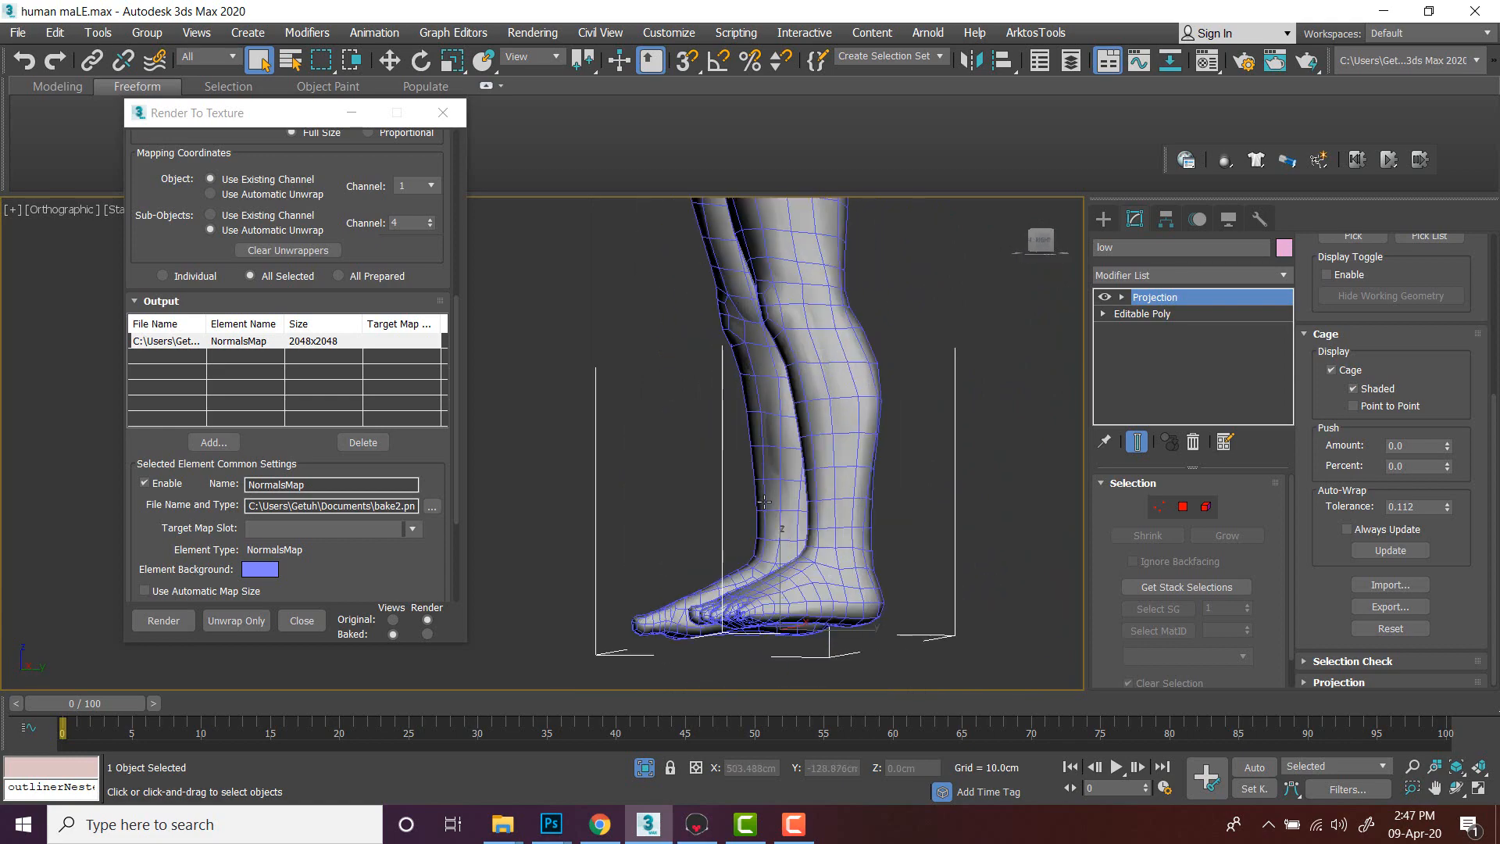
pyautogui.keyDown('alt'); pyautogui.moveTo(762, 525); pyautogui.dragTo(1125, 521, button='middle'); pyautogui.keyUp('alt')
pyautogui.moveTo(822, 445); pyautogui.dragTo(869, 625, button='middle')
pyautogui.scroll(-5, 847, 531)
pyautogui.keyDown('alt'); pyautogui.moveTo(838, 566); pyautogui.dragTo(591, 568, button='middle'); pyautogui.keyUp('alt')
pyautogui.scroll(5, 810, 382)
pyautogui.moveTo(809, 383); pyautogui.dragTo(801, 512, button='middle')
pyautogui.scroll(3, 797, 470)
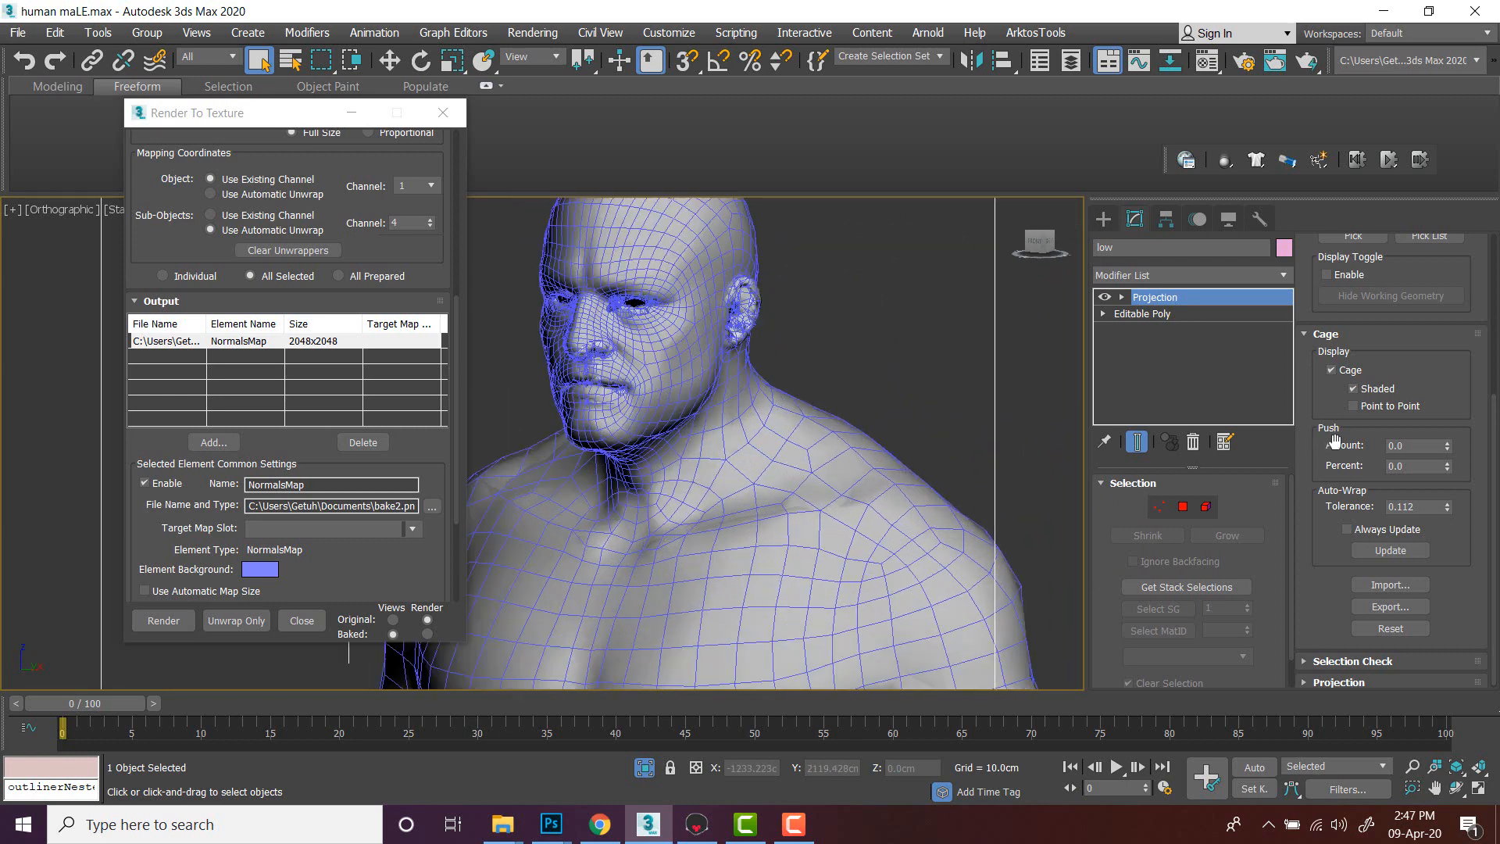
# - Try adjusting the cage's push amount with its spinner
pyautogui.click(1446, 450)
pyautogui.click(1446, 450)
pyautogui.click(1446, 450)
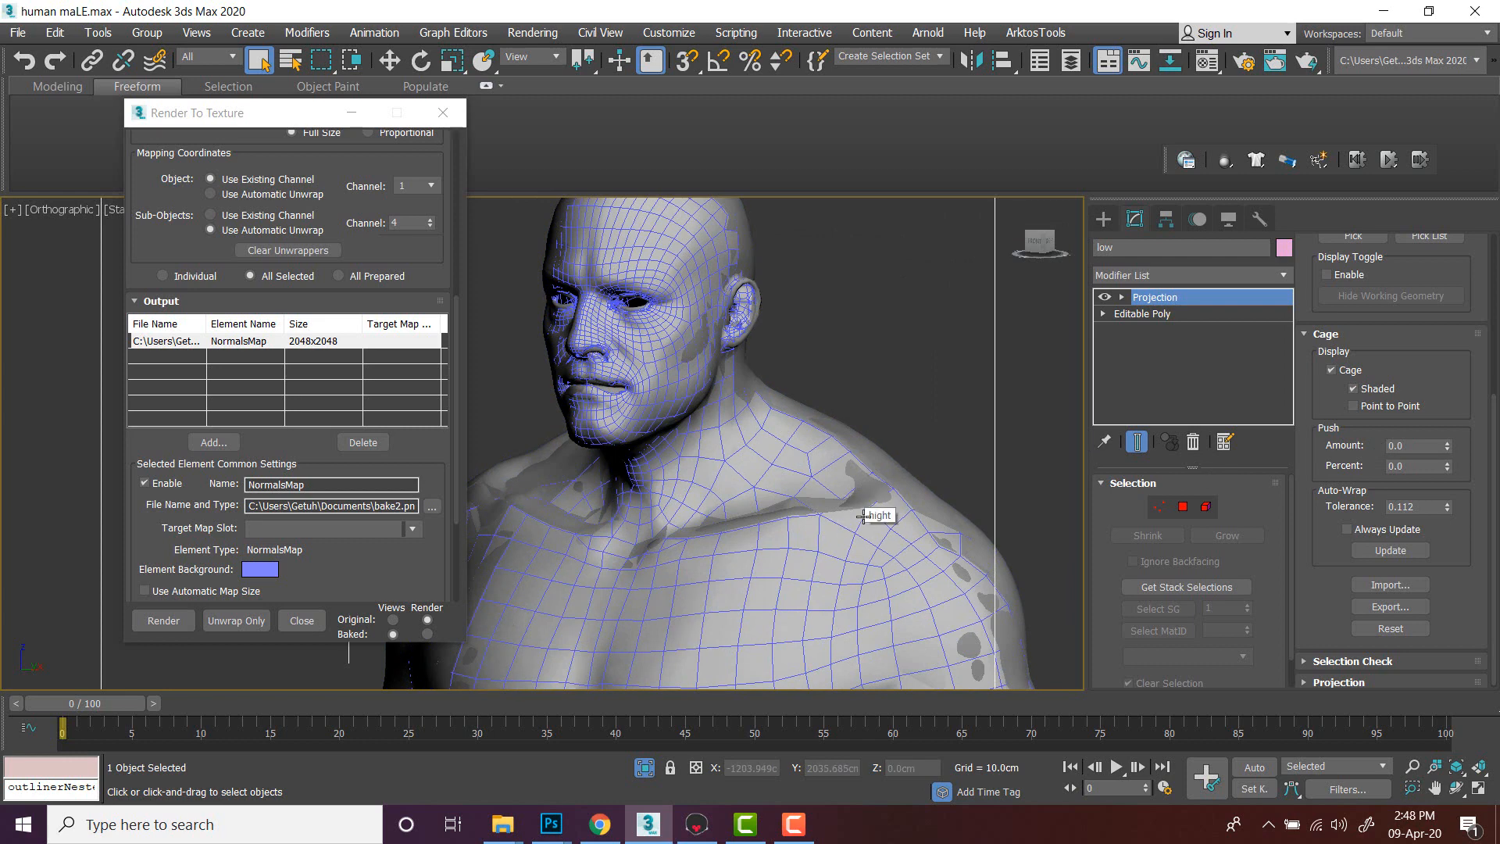
pyautogui.click(1446, 441)
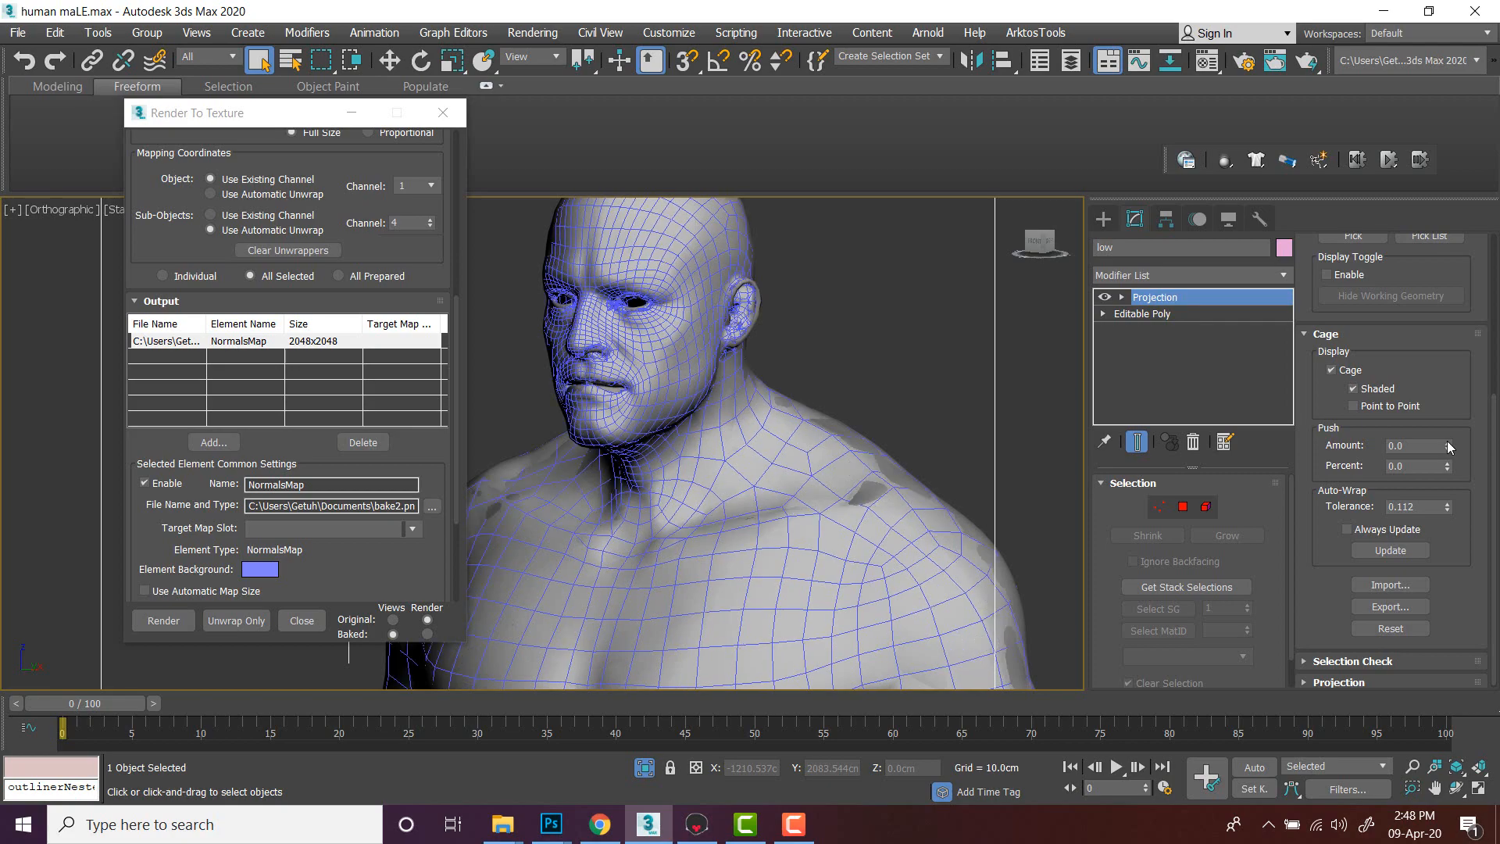
pyautogui.moveTo(1447, 442)
pyautogui.mouseDown()
pyautogui.moveTo(1447, 380)
pyautogui.moveTo(1447, 442)
pyautogui.mouseUp()
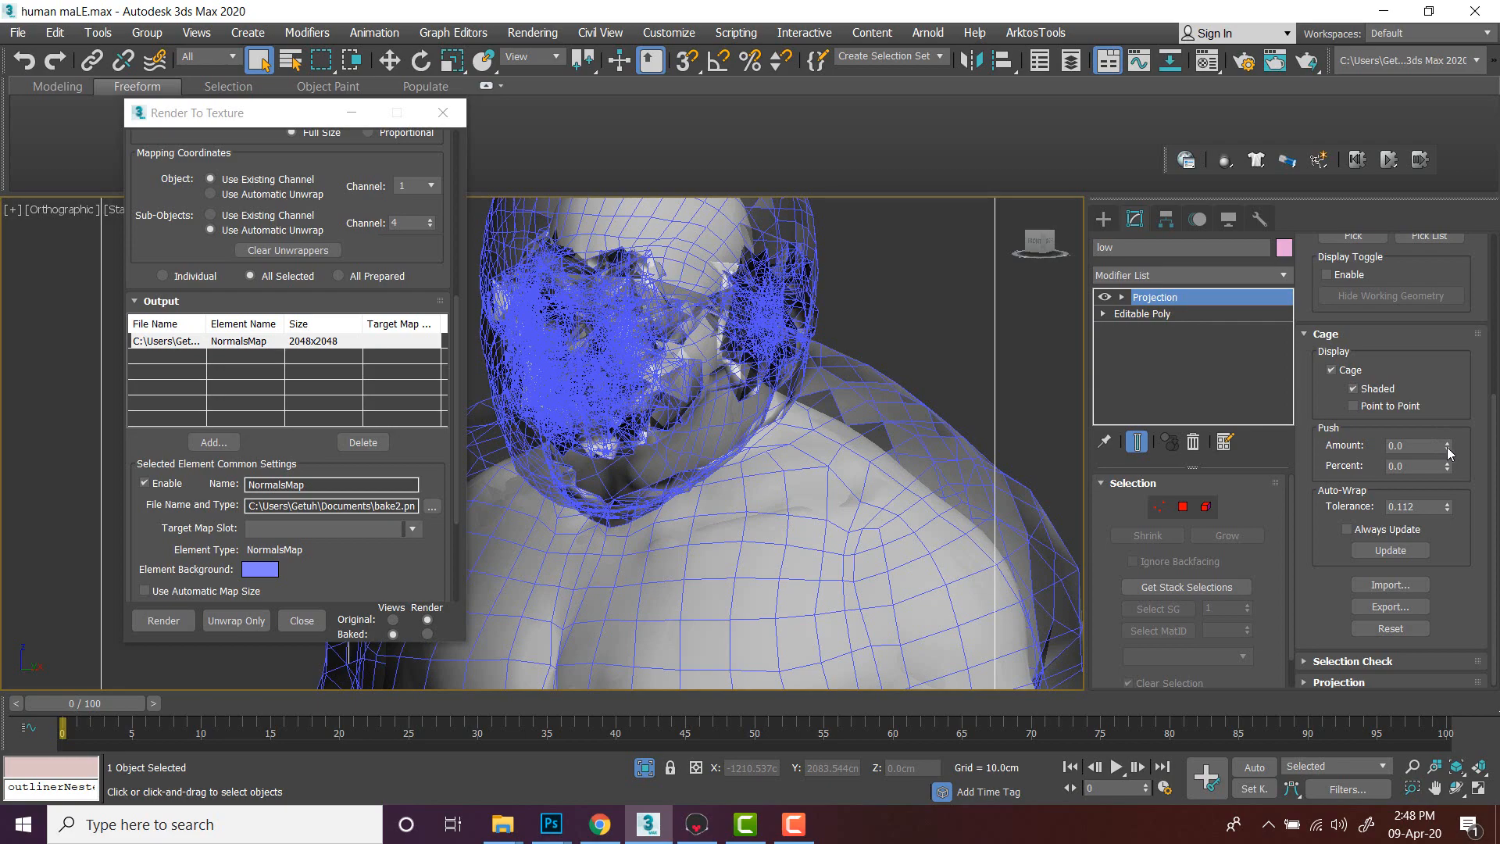
pyautogui.moveTo(1447, 448); pyautogui.dragTo(1448, 465)
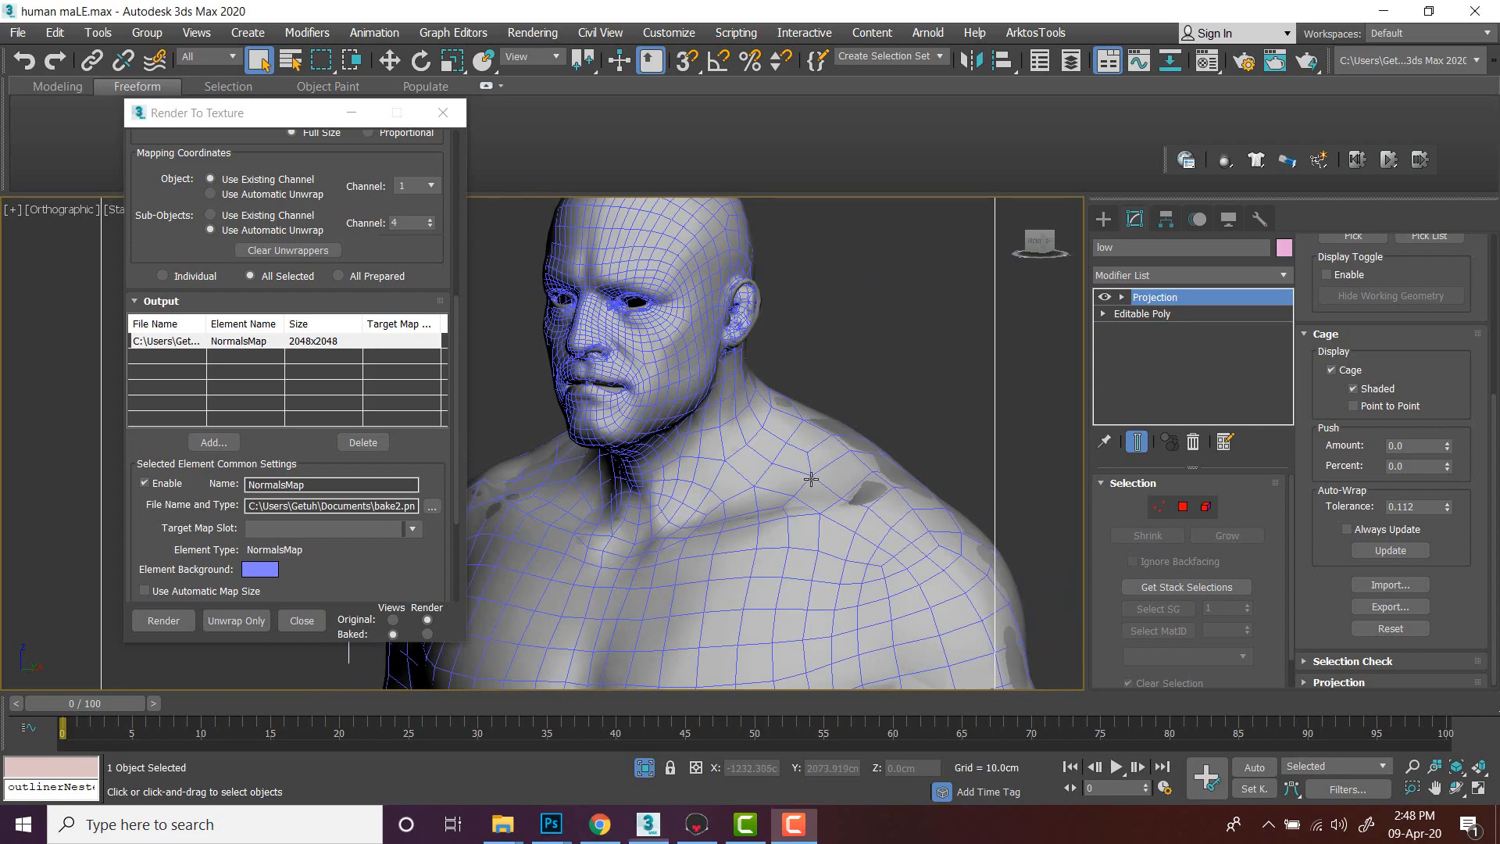
pyautogui.click(1446, 443)
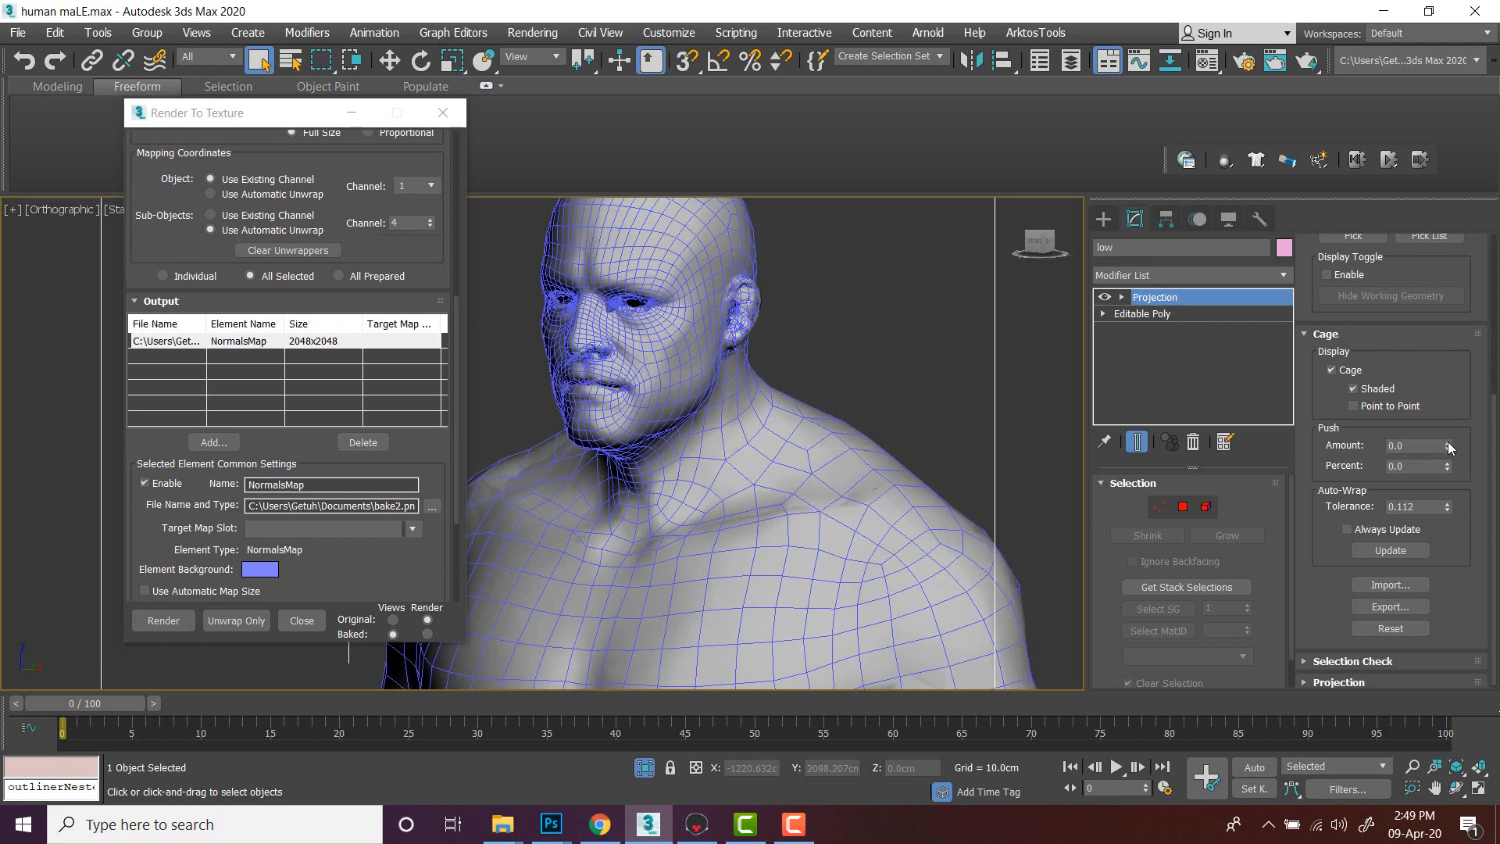
# - Render the normal map bake, continuing past the missing map target prompt, and close the rendered frame window
pyautogui.scroll(-3, 862, 400)
pyautogui.keyDown('alt'); pyautogui.moveTo(862, 400); pyautogui.dragTo(631, 402, button='middle'); pyautogui.keyUp('alt')
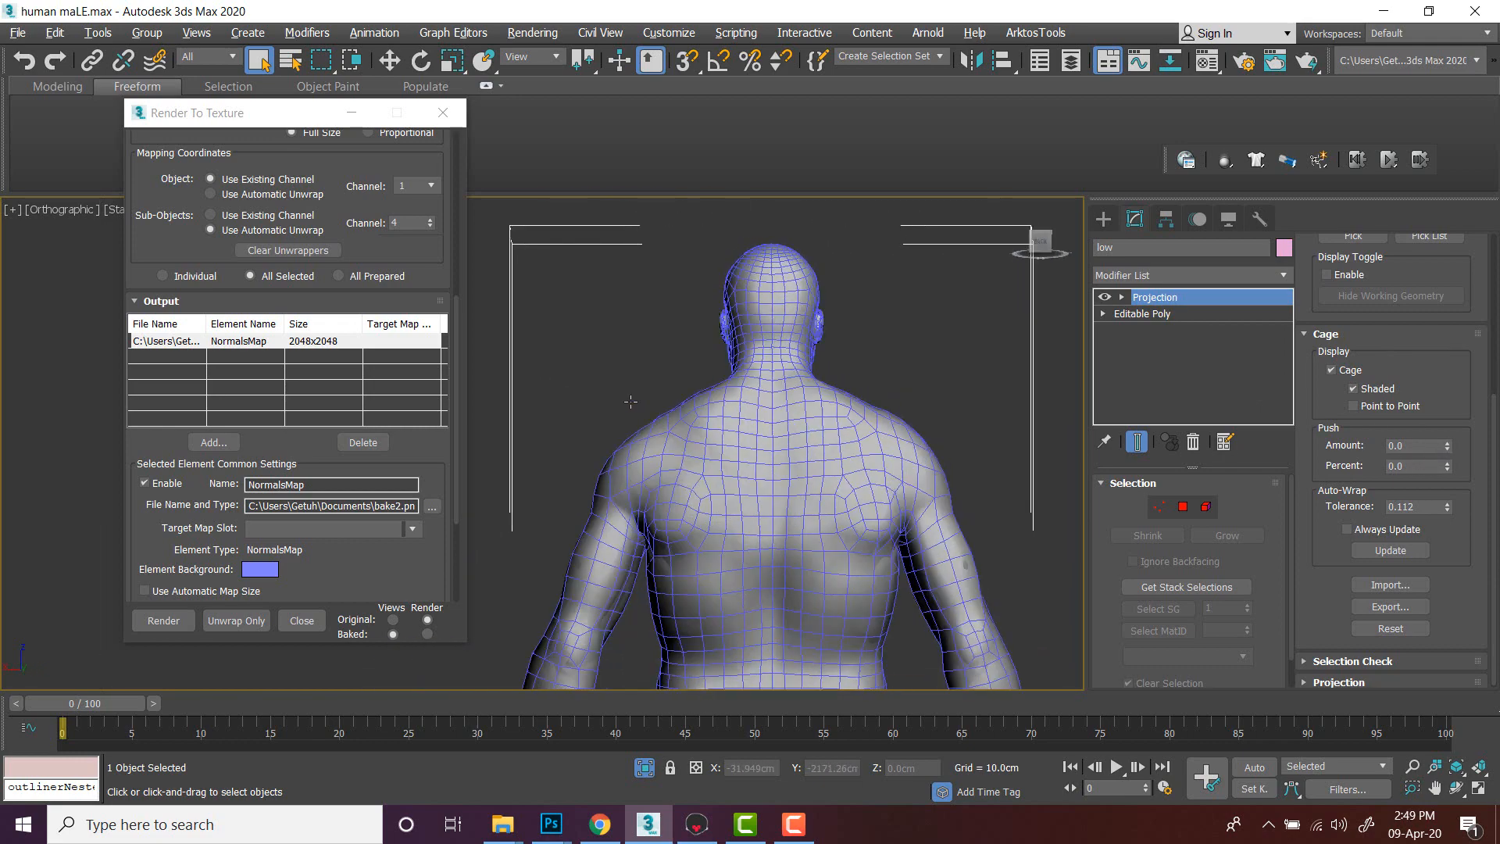
pyautogui.moveTo(871, 457); pyautogui.dragTo(1028, 320, button='middle')
pyautogui.scroll(-3, 841, 395)
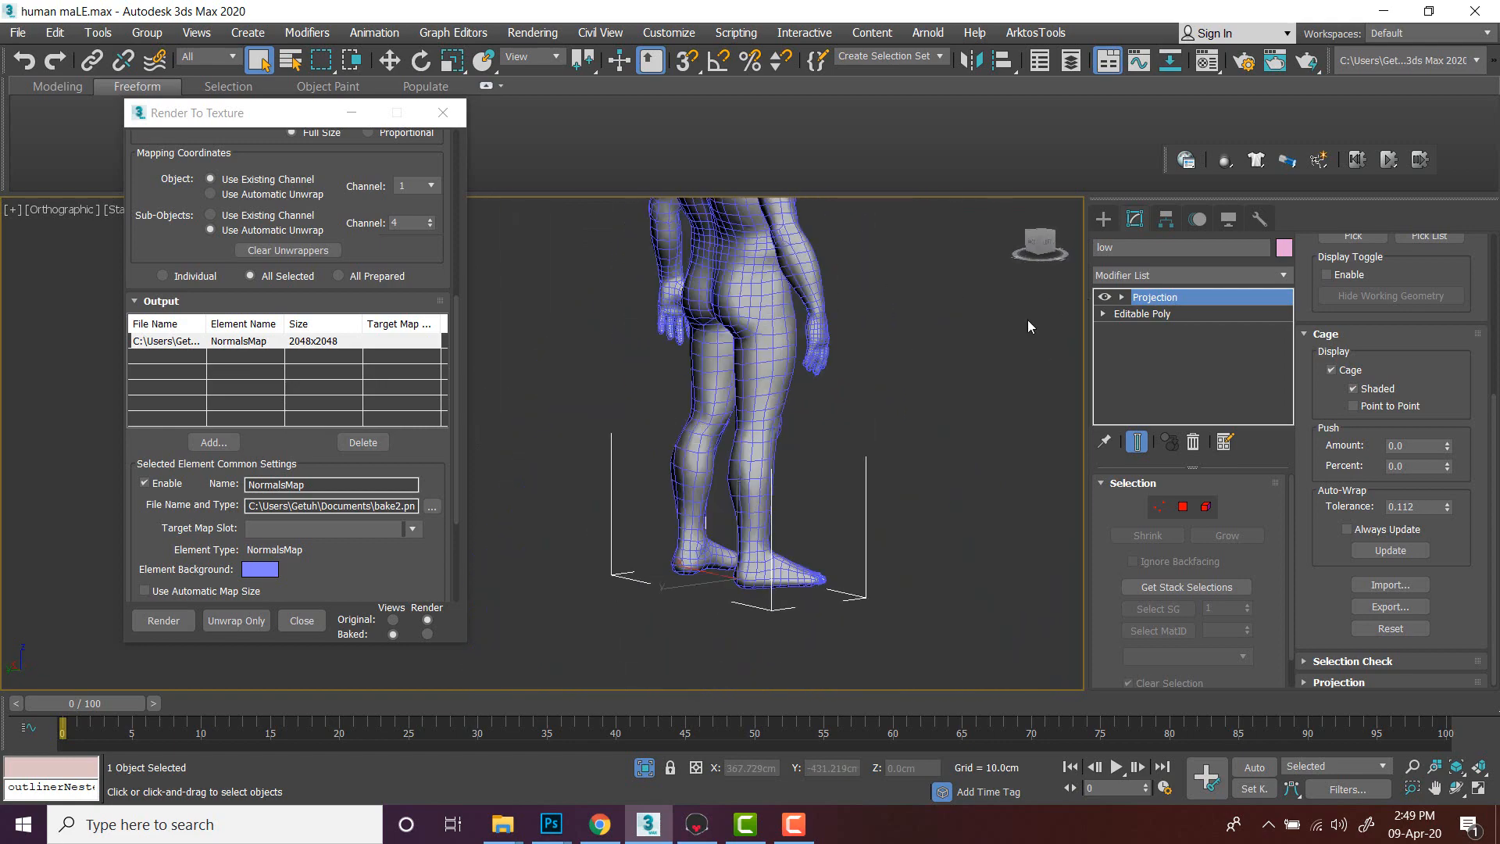
pyautogui.moveTo(805, 333); pyautogui.dragTo(599, 453, button='middle')
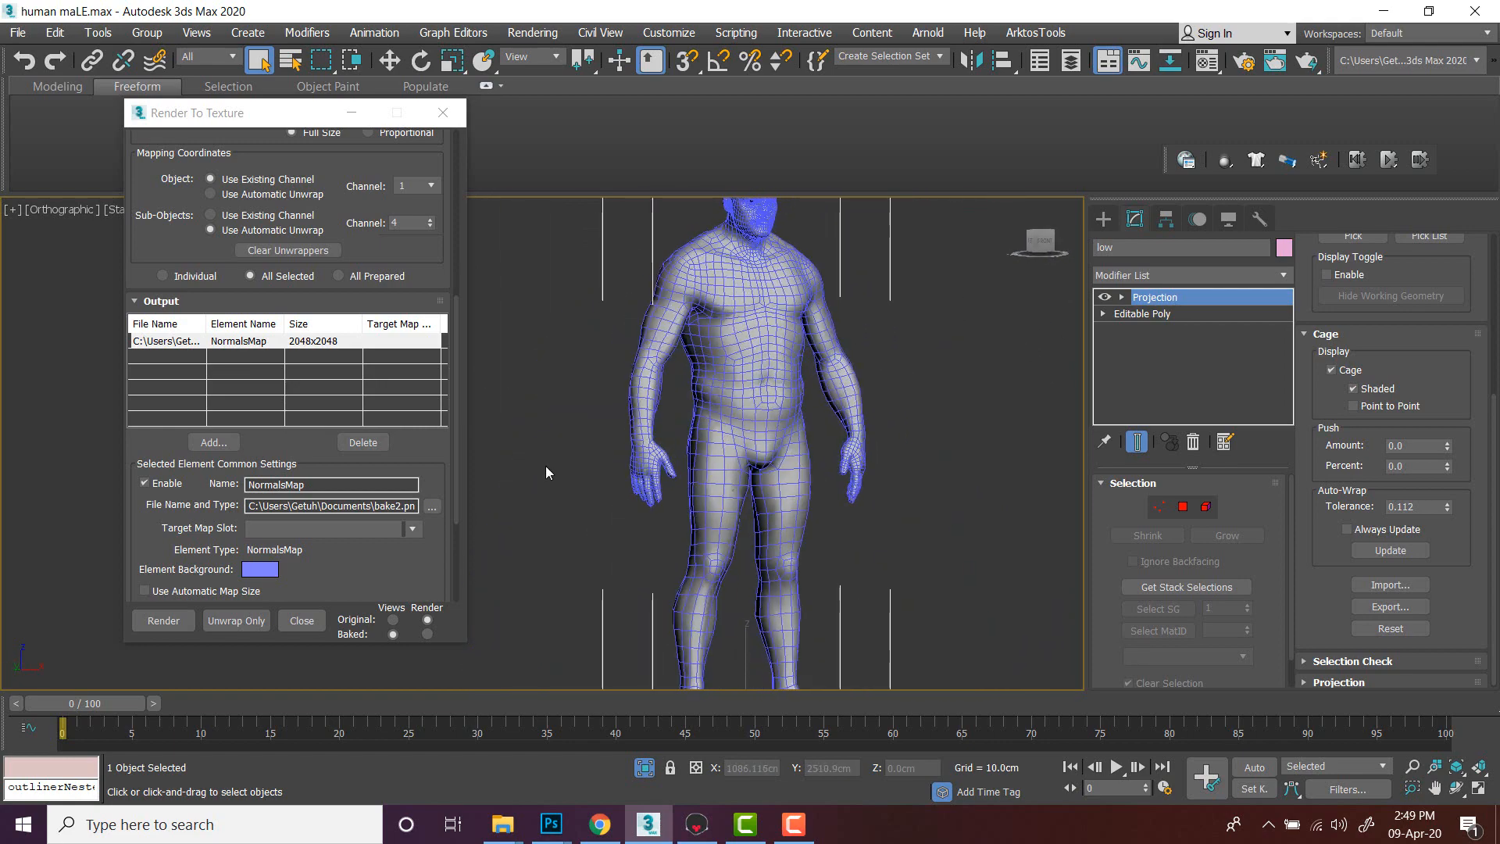
pyautogui.scroll(-3, 422, 562)
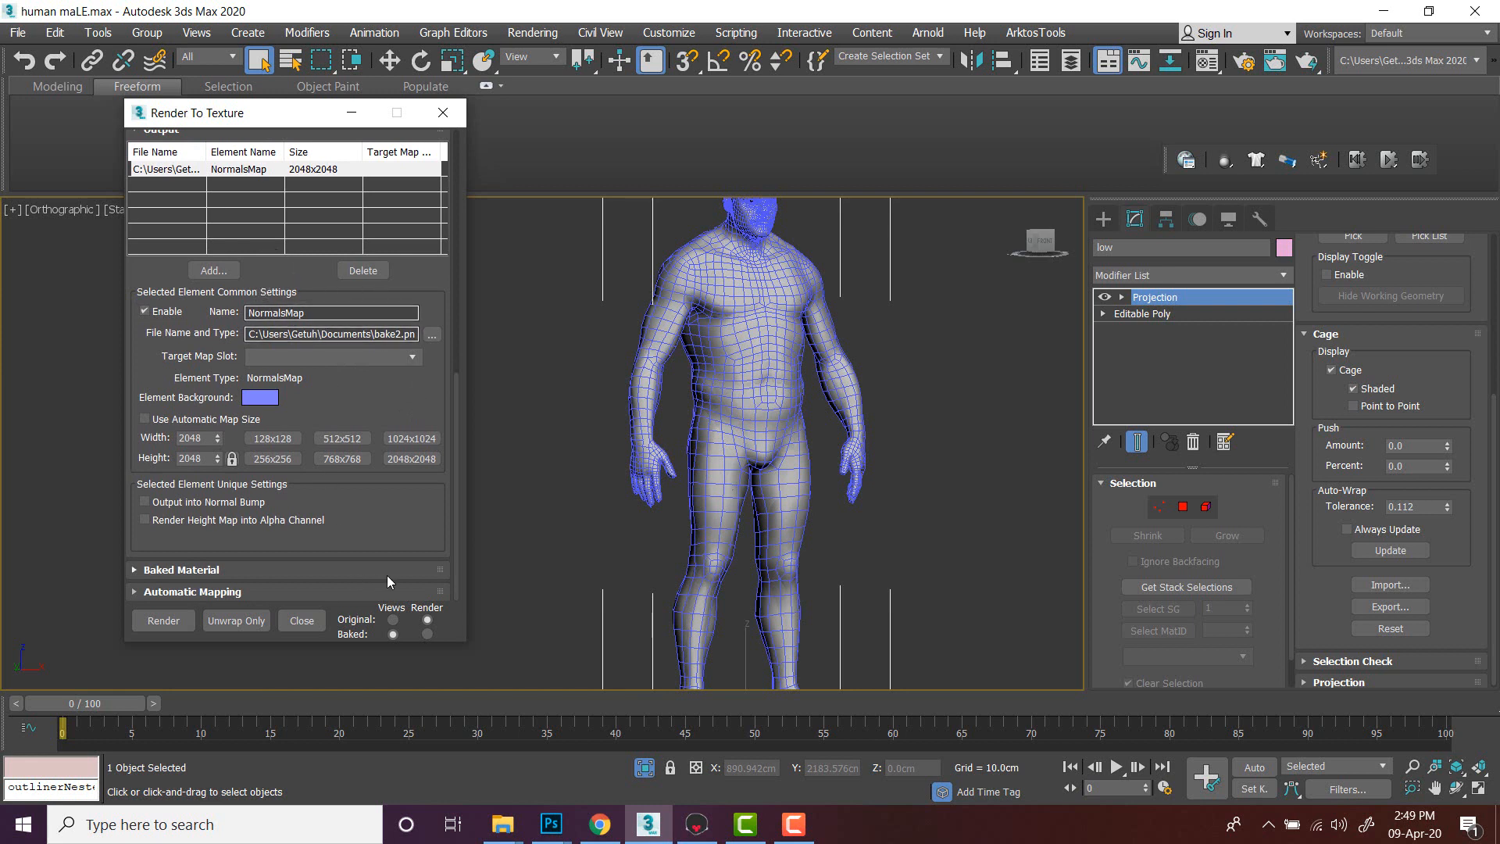
pyautogui.moveTo(418, 402); pyautogui.dragTo(422, 416)
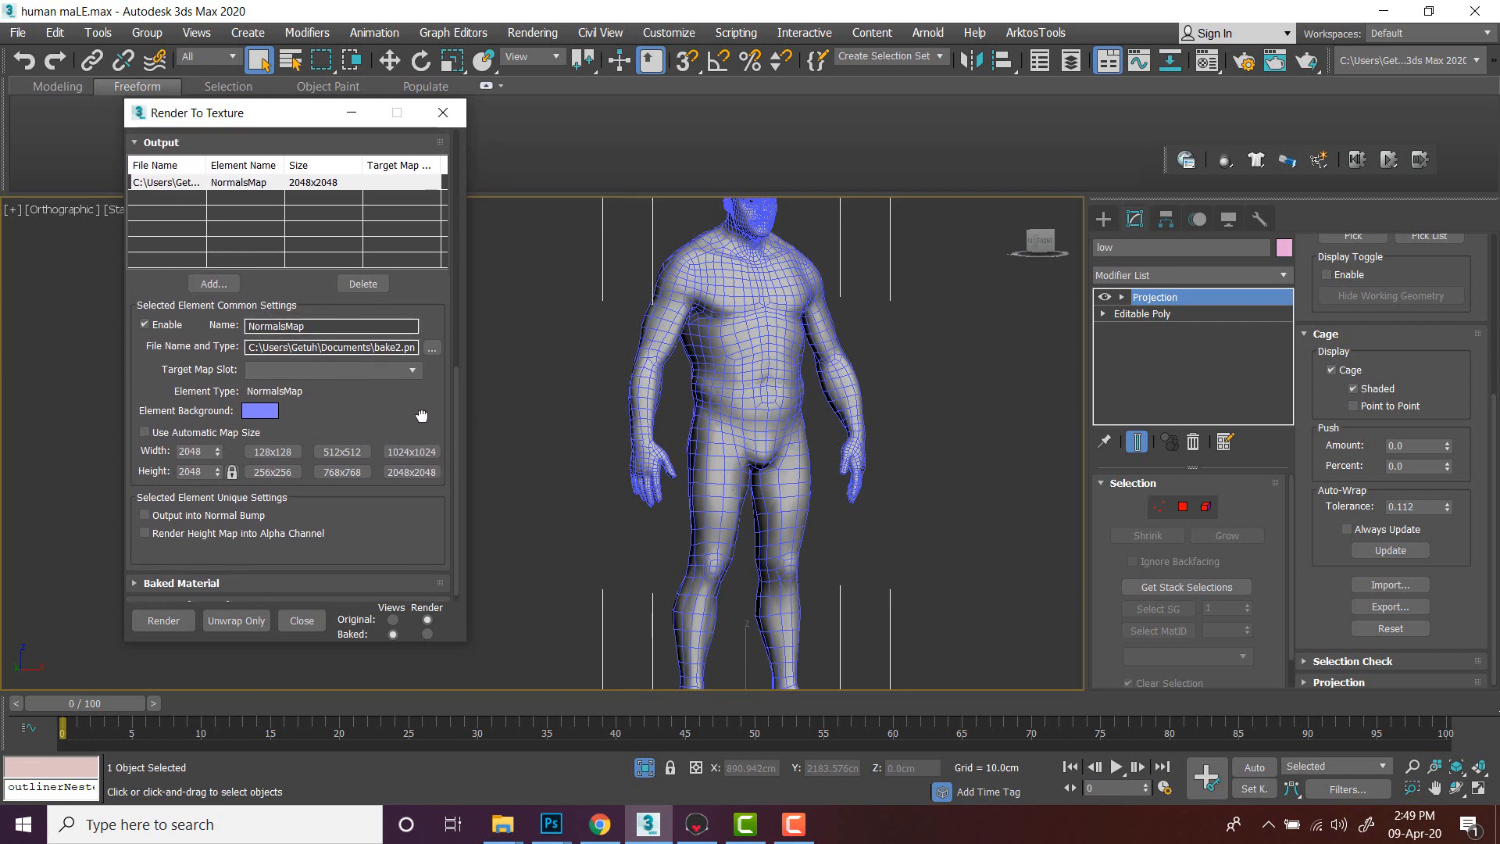
pyautogui.click(161, 615)
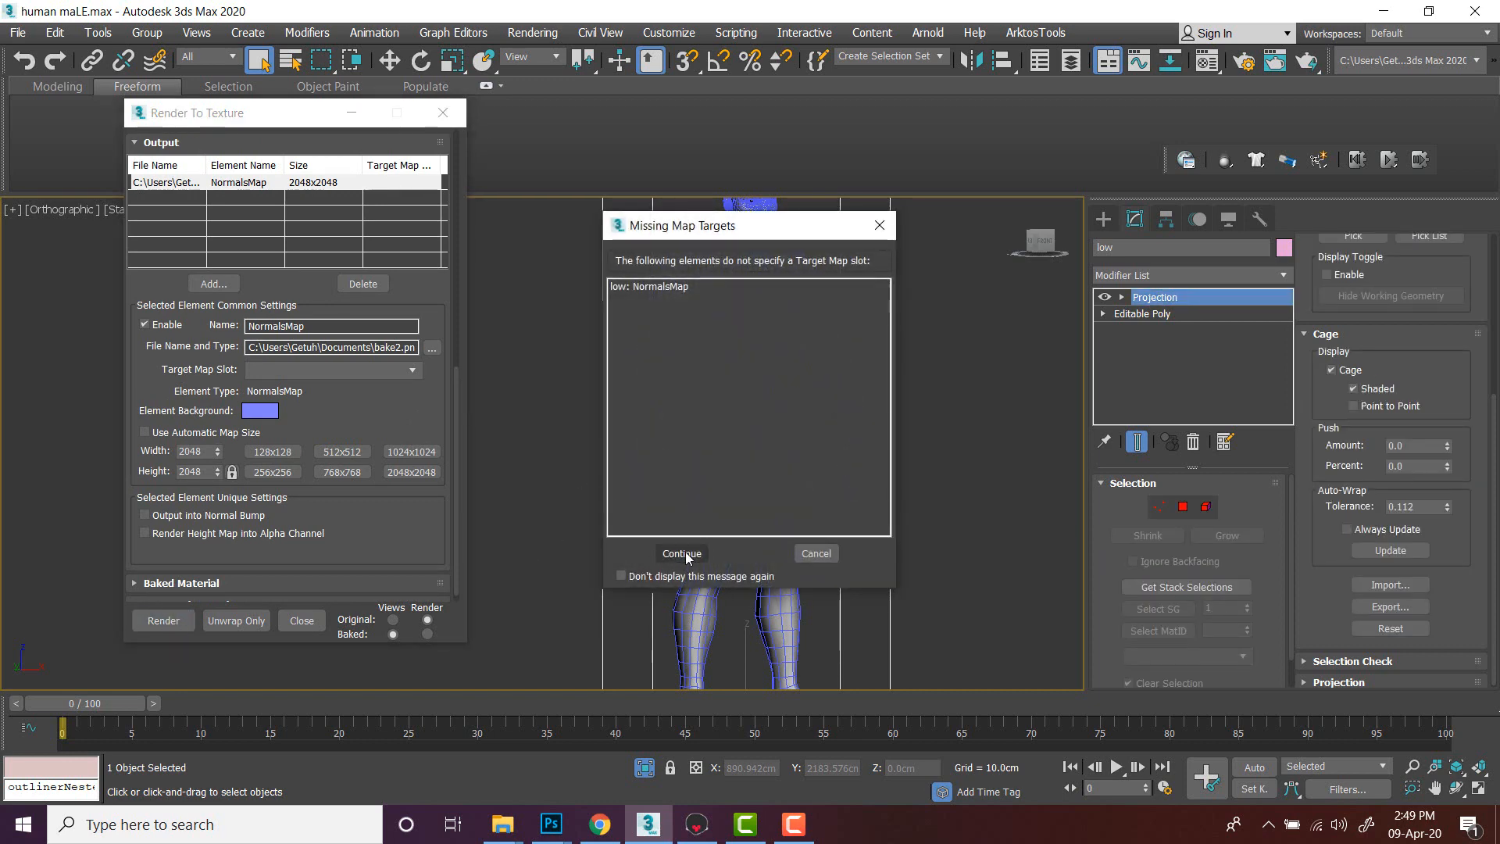
pyautogui.click(682, 554)
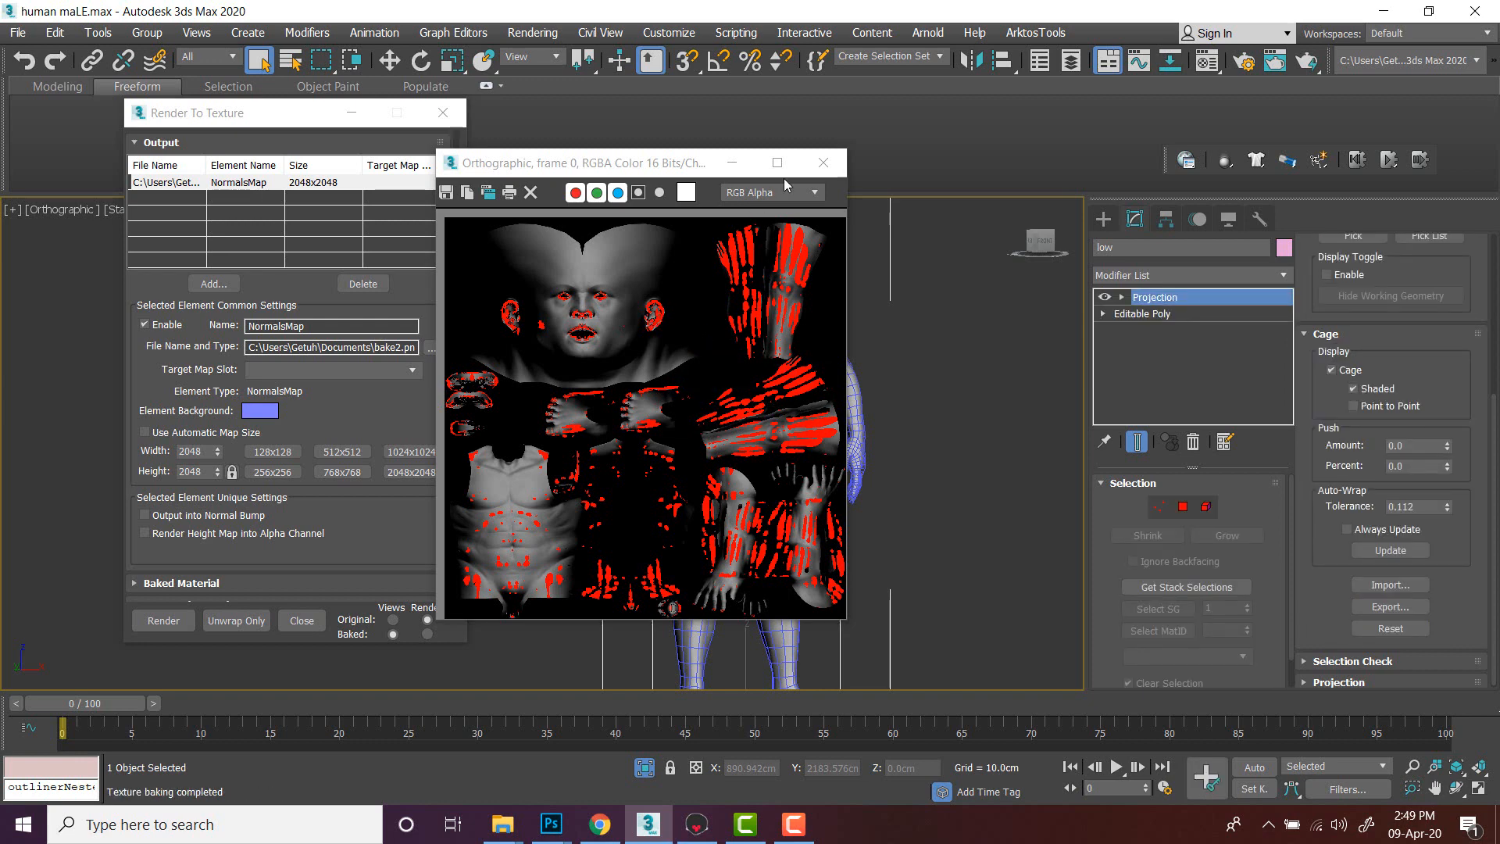
pyautogui.click(823, 162)
pyautogui.scroll(3, 720, 405)
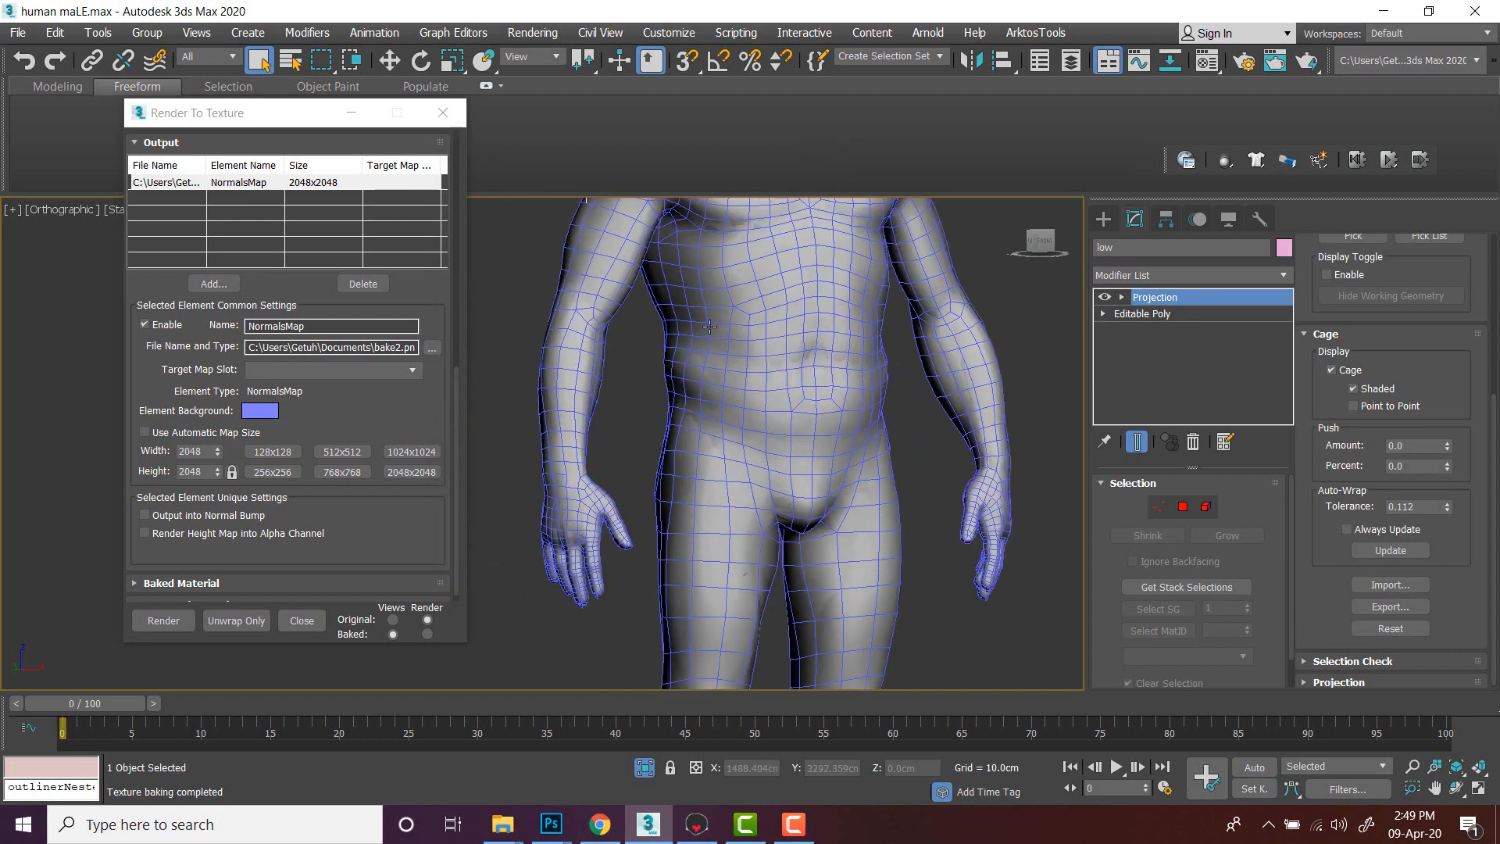
pyautogui.moveTo(719, 406); pyautogui.dragTo(736, 546, button='middle')
pyautogui.hotkey('ctrl', 'z')
pyautogui.click(729, 377)
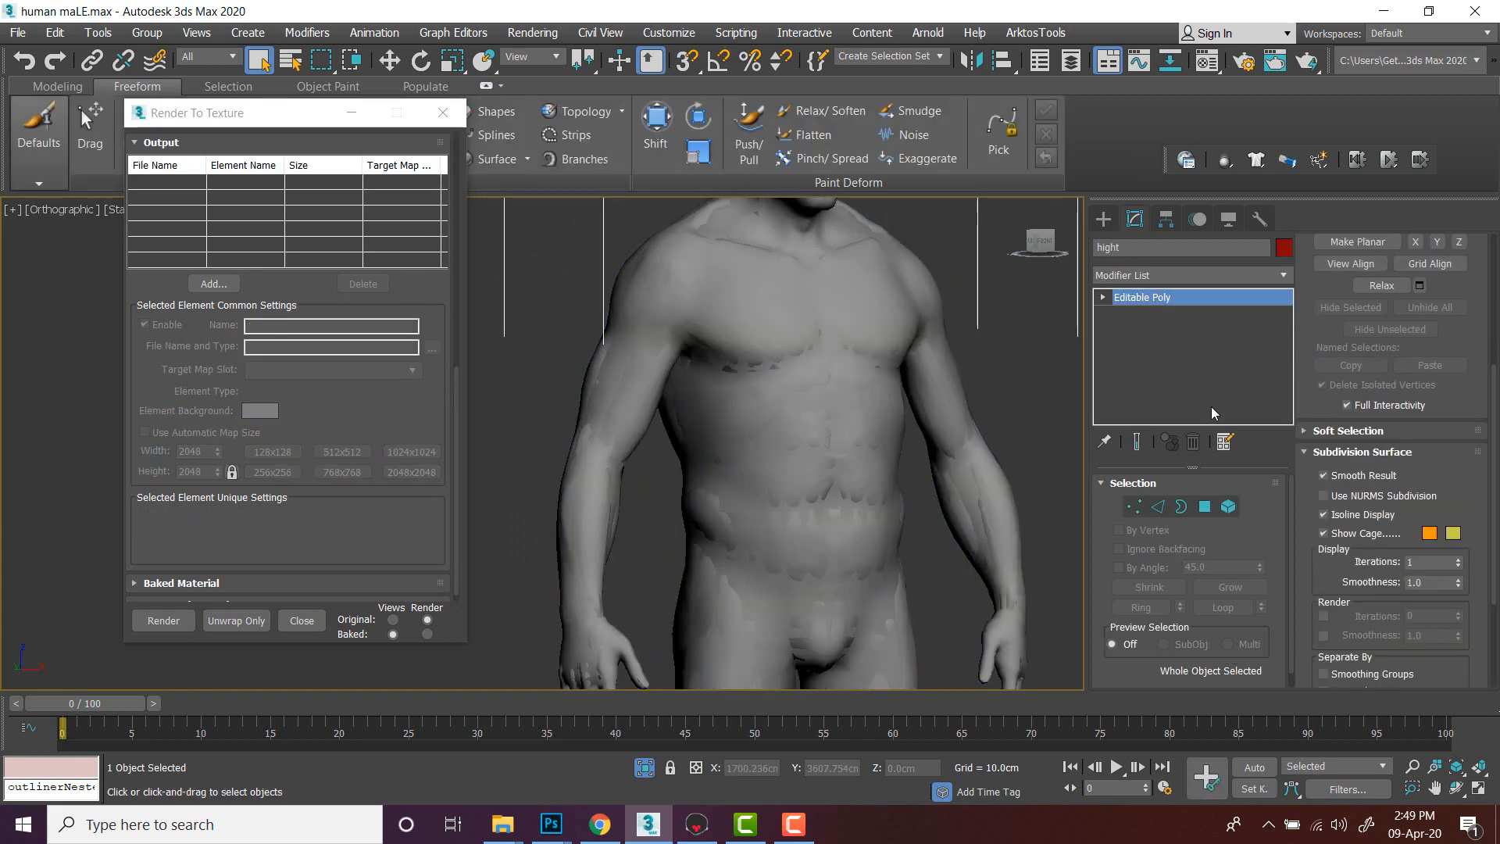
pyautogui.click(621, 331)
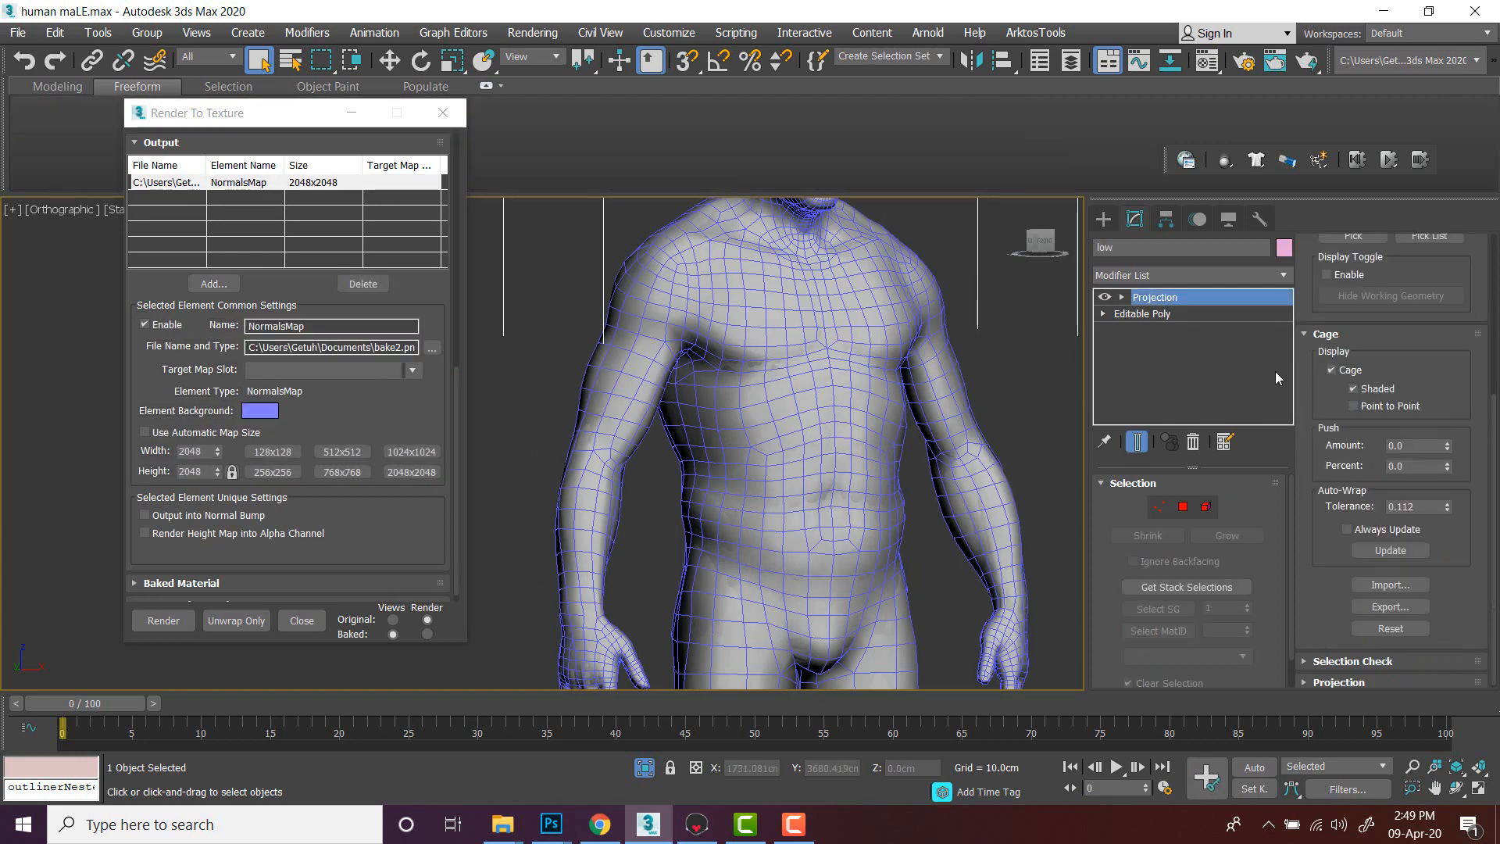
pyautogui.keyDown('alt'); pyautogui.moveTo(871, 378); pyautogui.dragTo(884, 373, button='middle'); pyautogui.keyUp('alt')
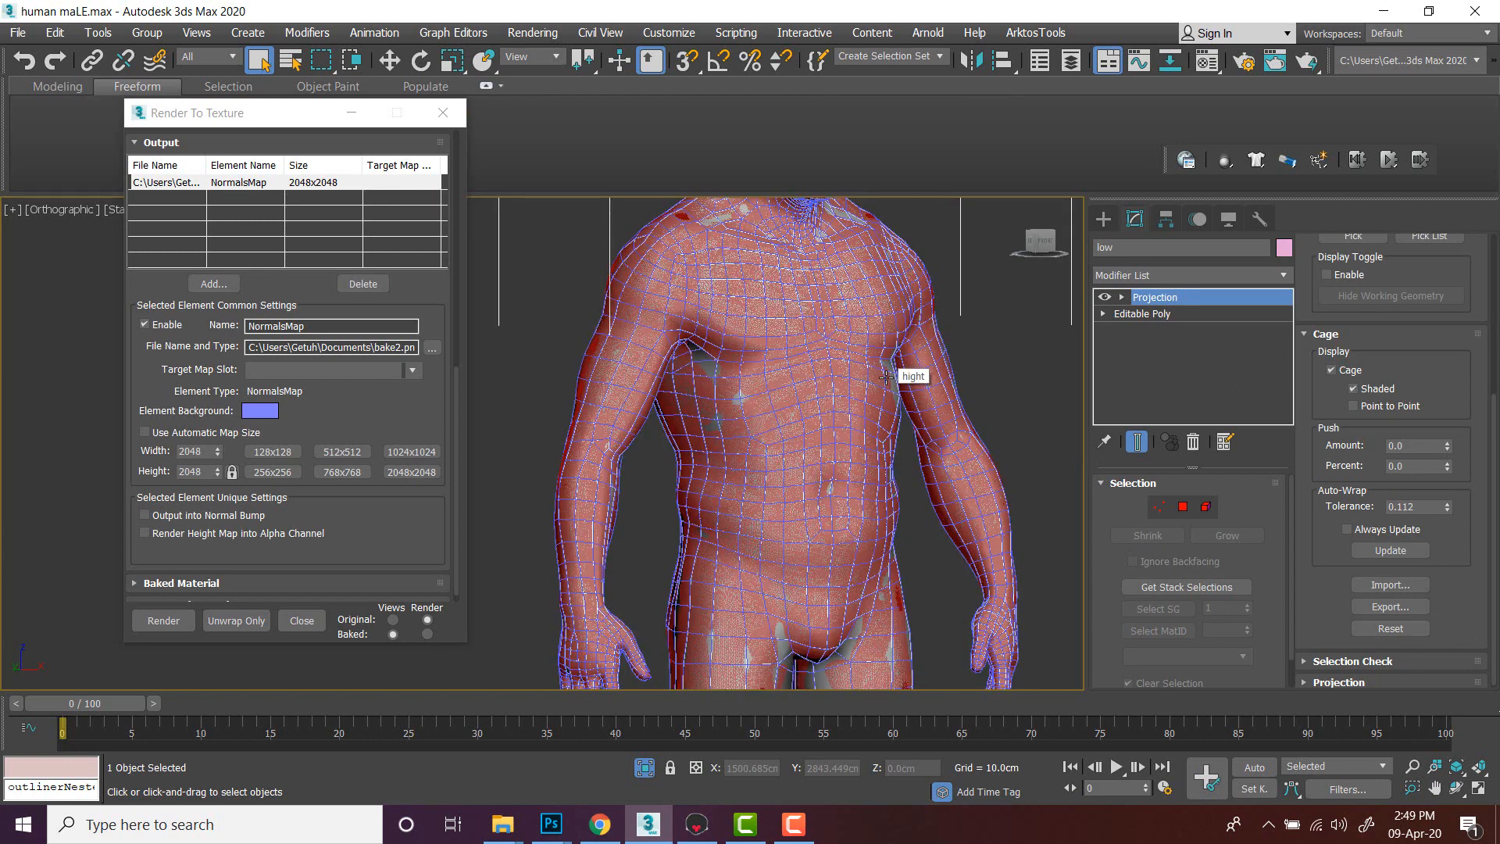
# - Nudge the cage's push amount with its spinner
pyautogui.click(1449, 444)
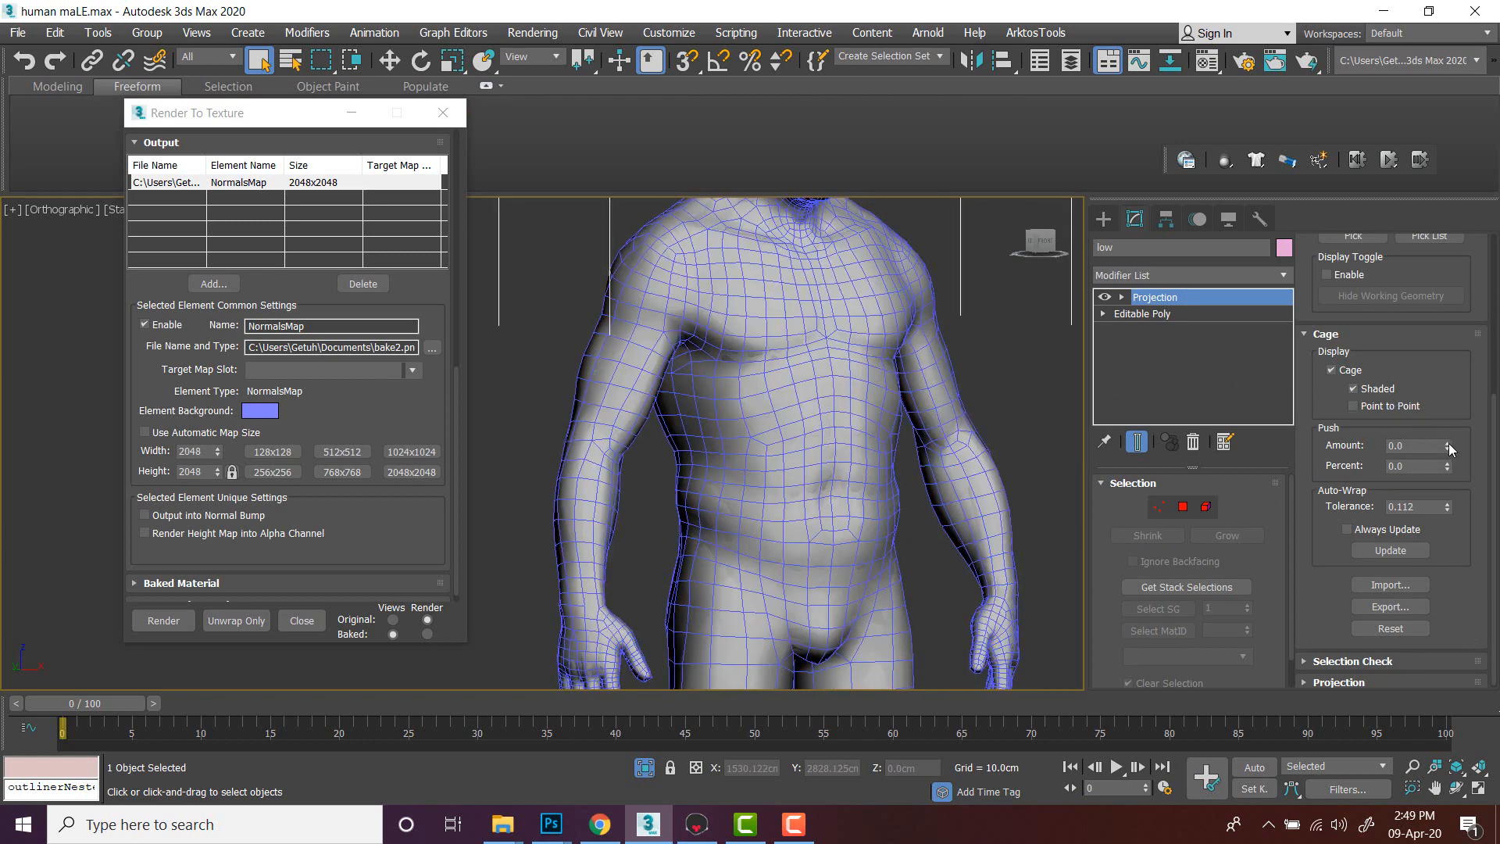
pyautogui.click(1449, 445)
pyautogui.click(1449, 444)
pyautogui.click(1449, 445)
pyautogui.click(1449, 445)
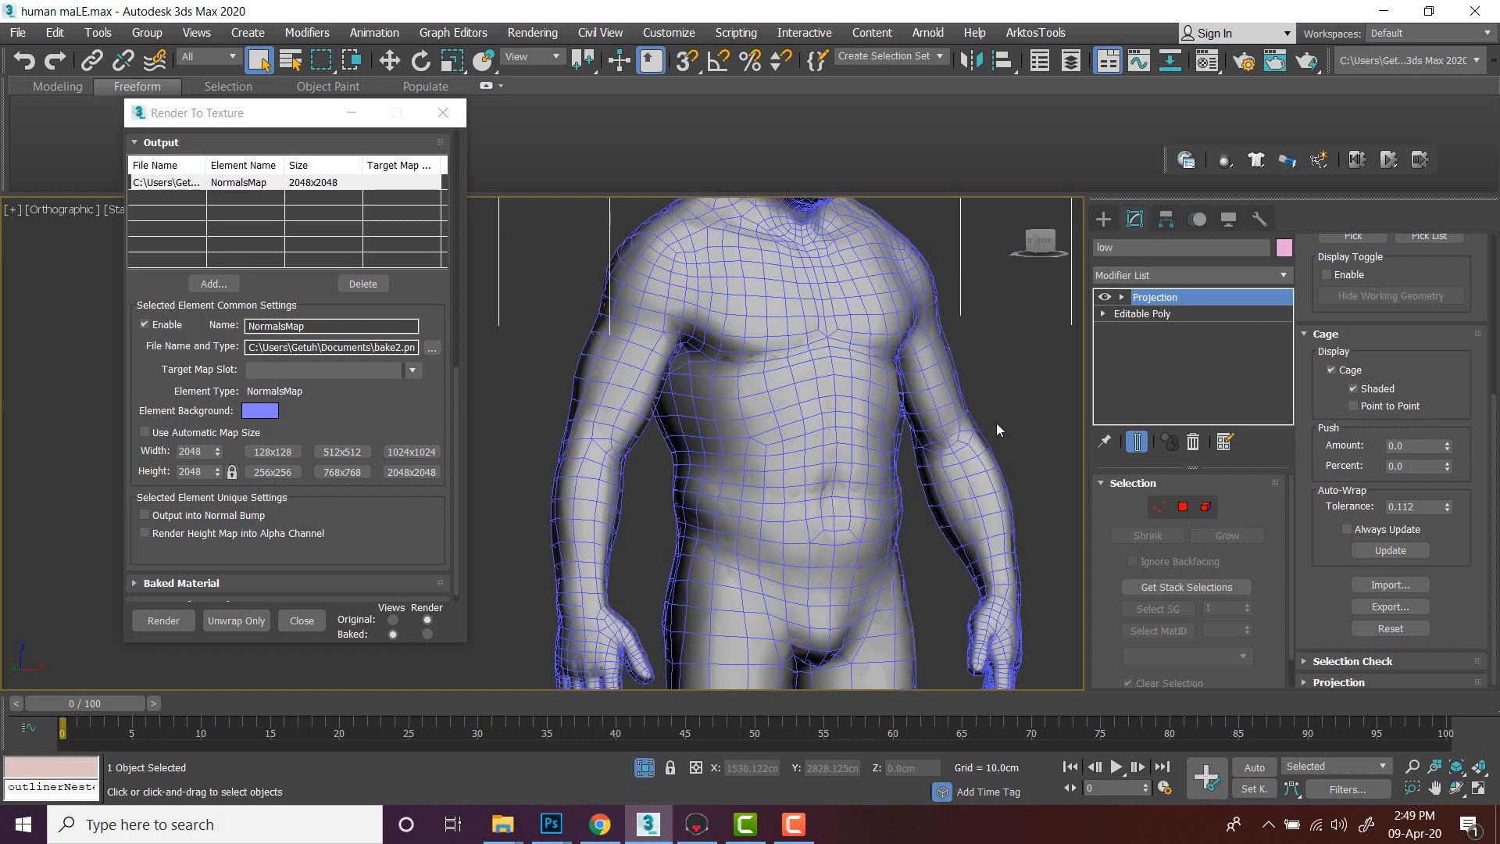
pyautogui.keyDown('alt'); pyautogui.moveTo(996, 428); pyautogui.dragTo(803, 396, button='middle'); pyautogui.keyUp('alt')
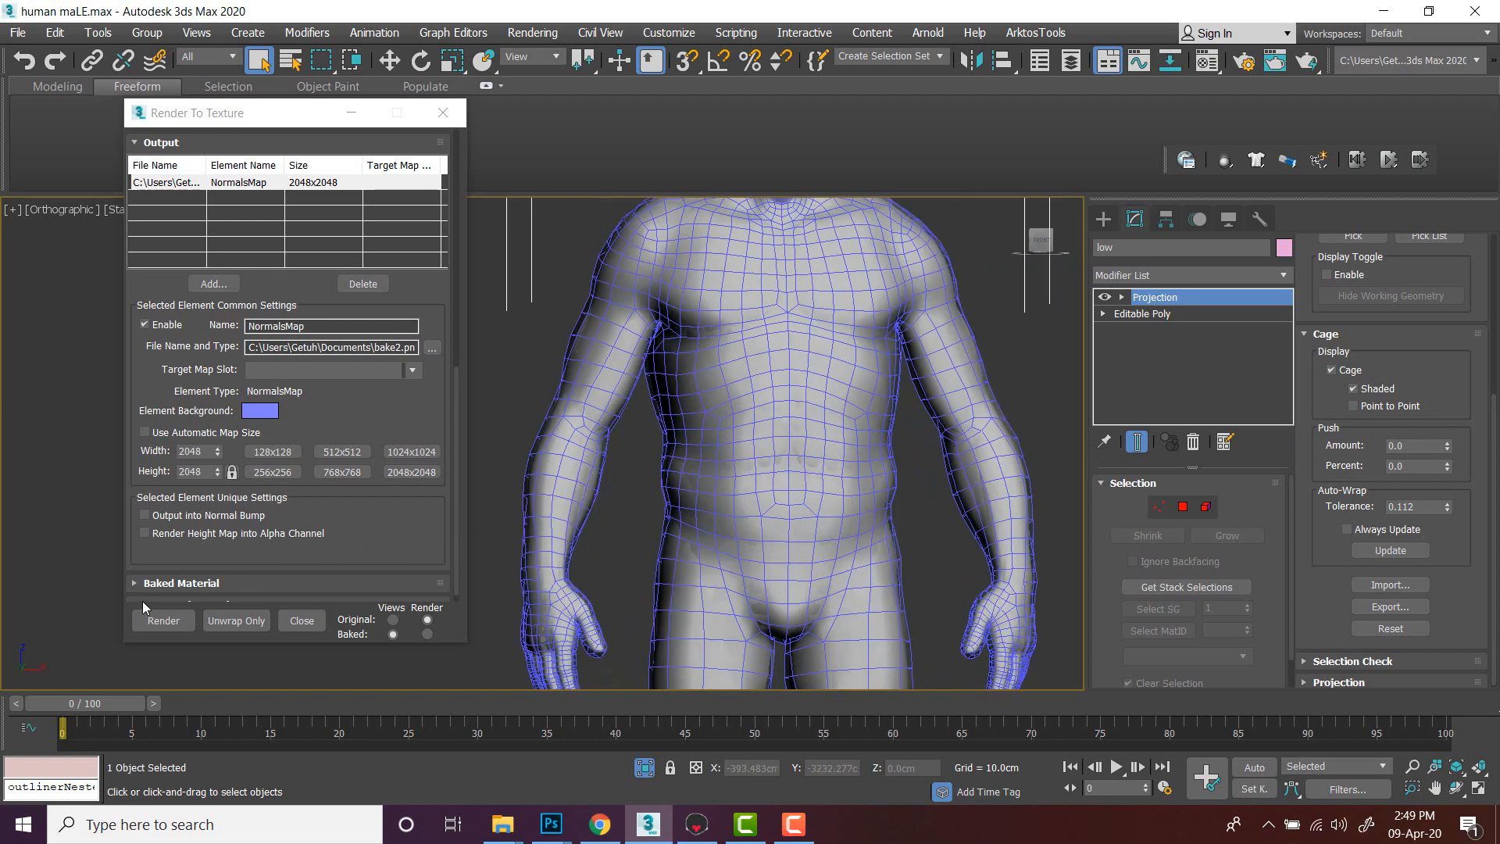
# - Render the normal map bake again, continuing past the missing map target prompt, and close the frame window
pyautogui.click(164, 620)
pyautogui.click(682, 551)
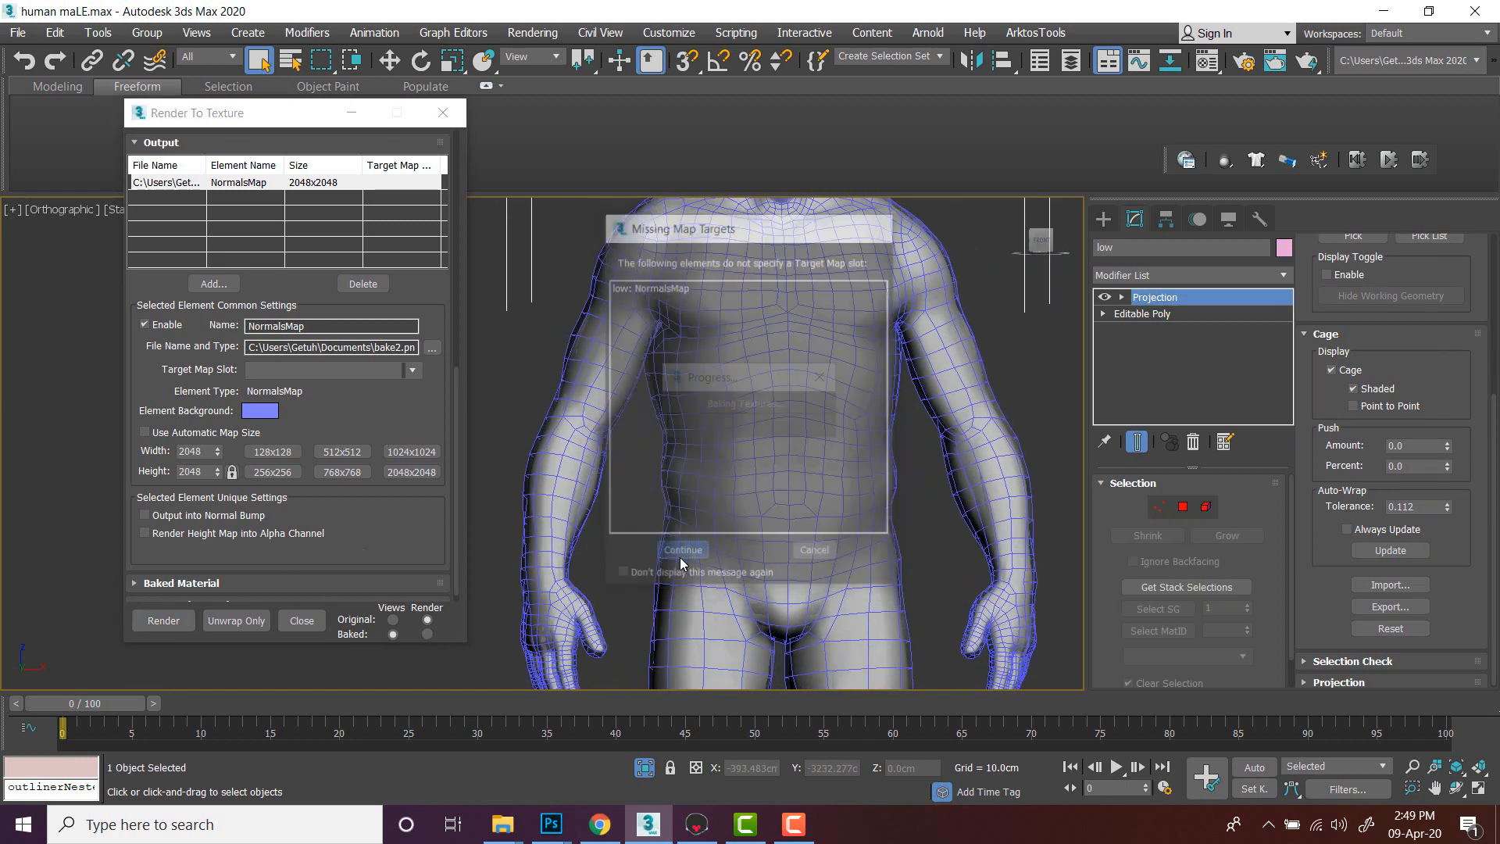
pyautogui.click(710, 430)
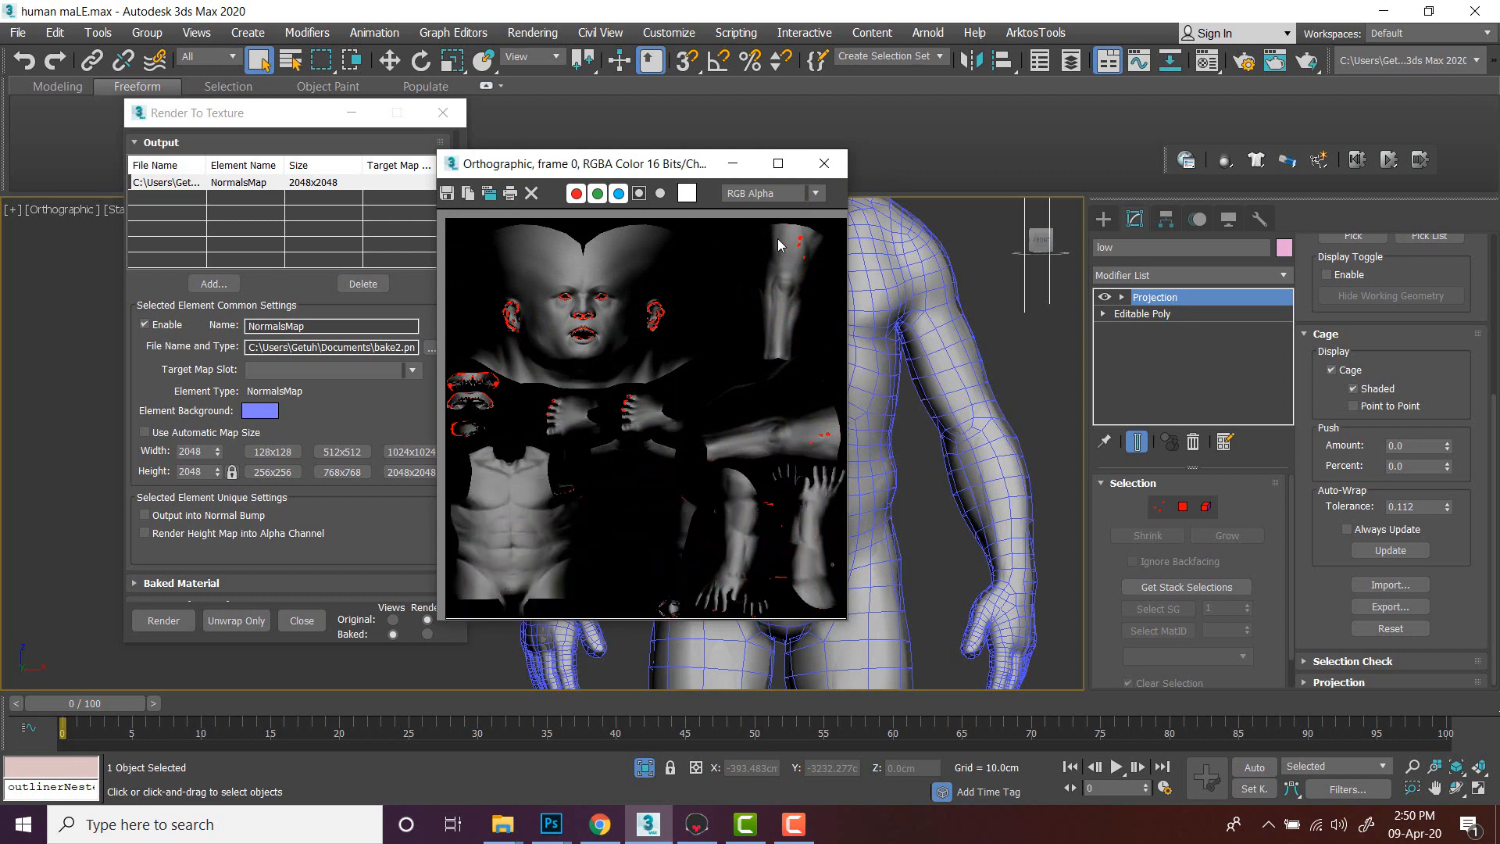
pyautogui.click(837, 166)
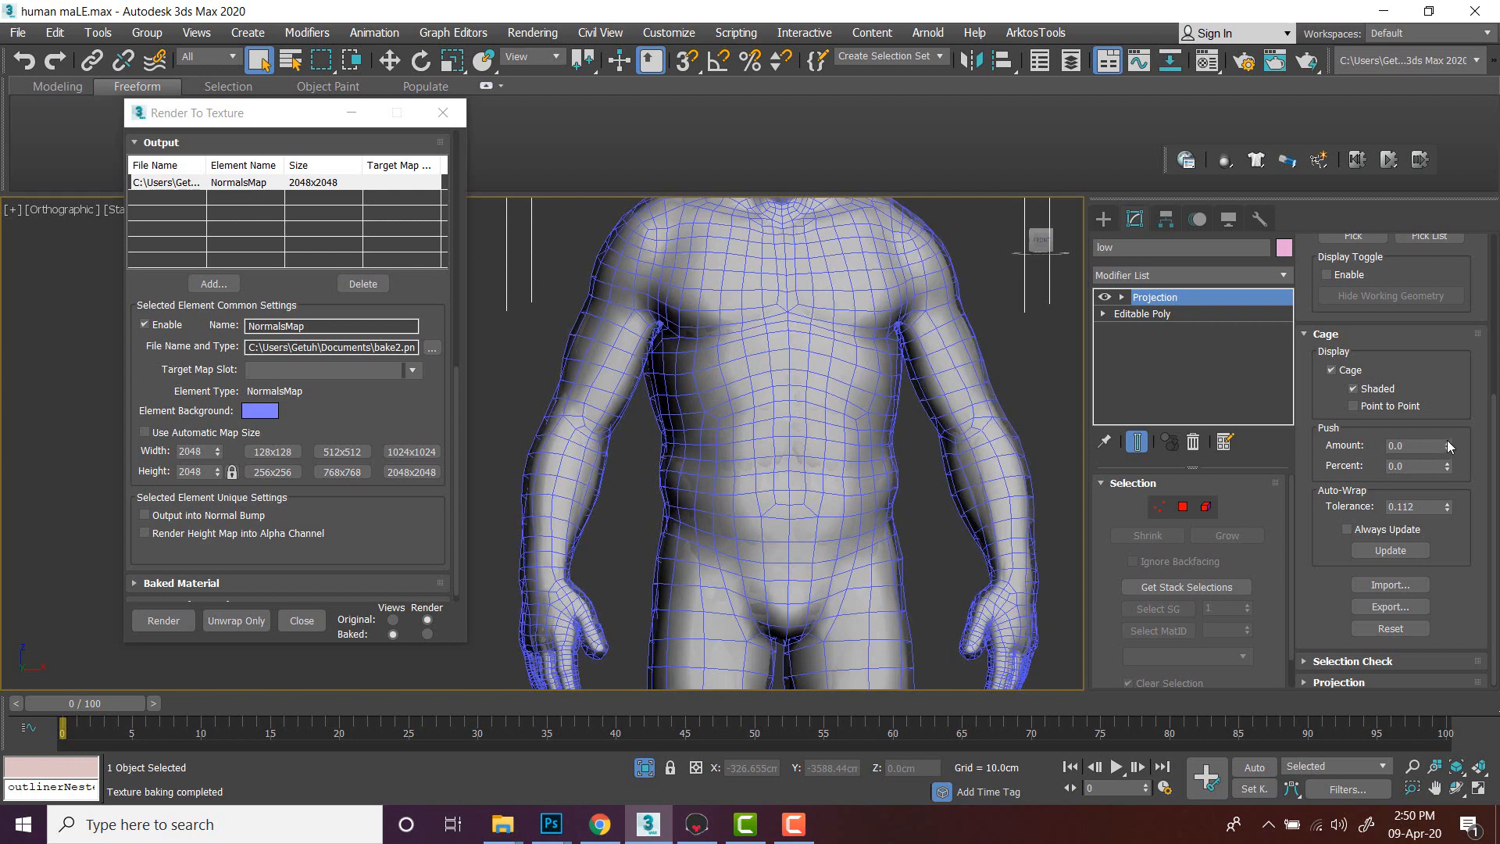
# - Render the normal map bake once more, overwriting the existing bake2.png output file
pyautogui.click(176, 620)
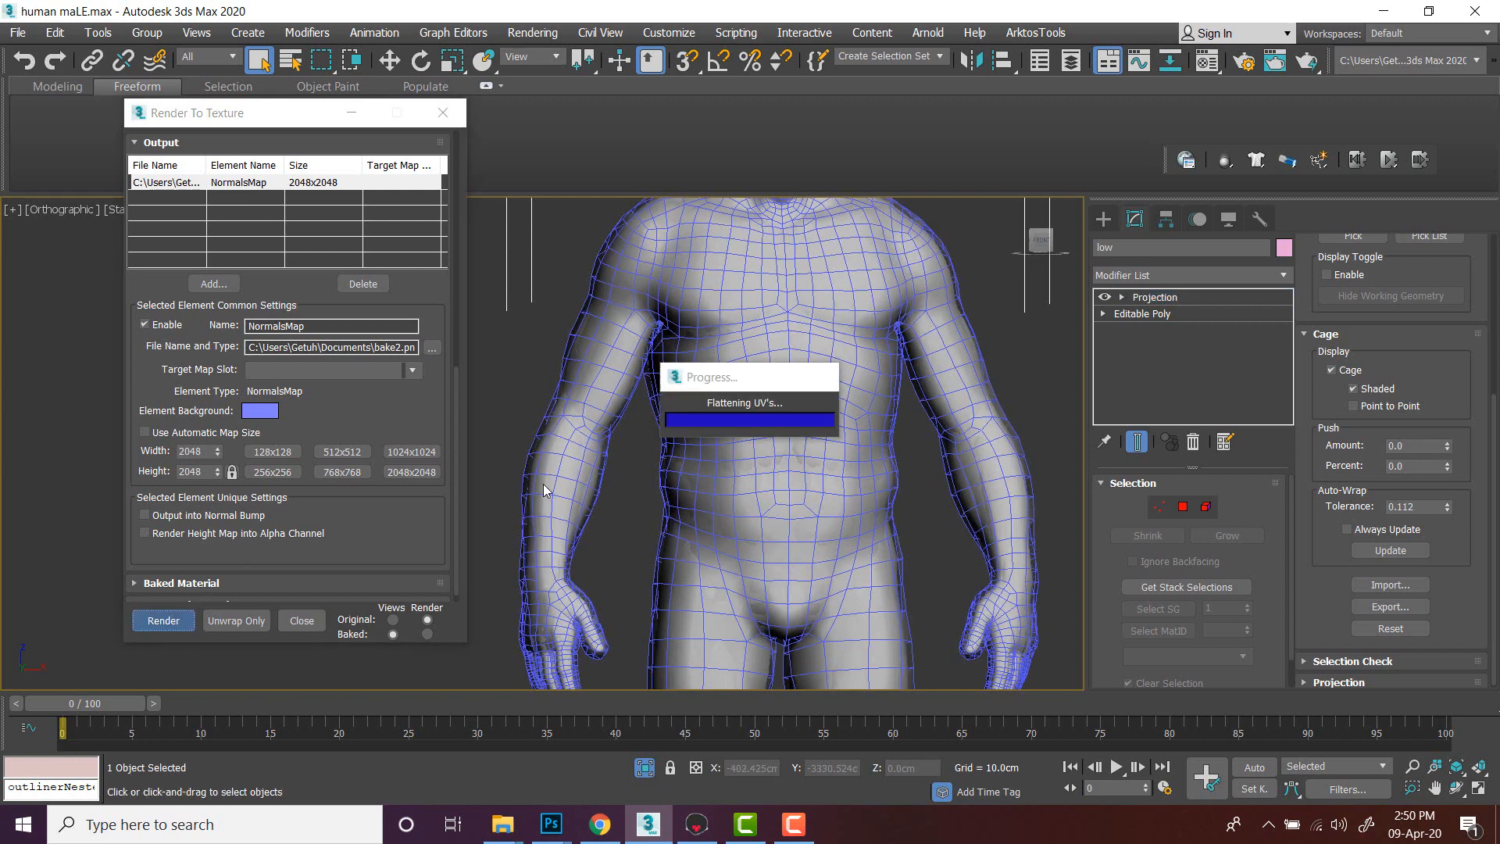
pyautogui.click(682, 556)
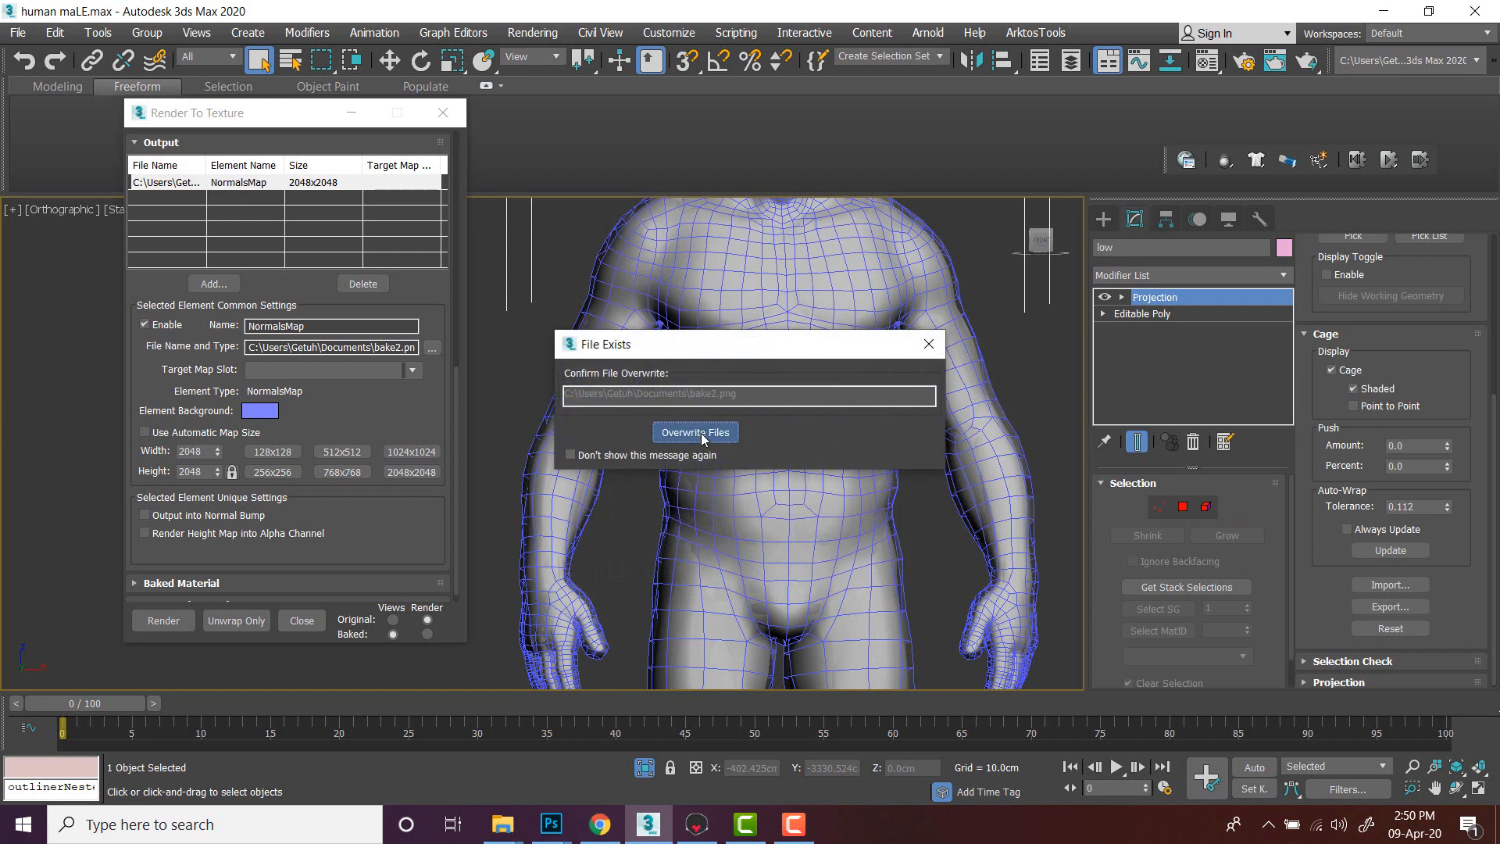
pyautogui.click(701, 432)
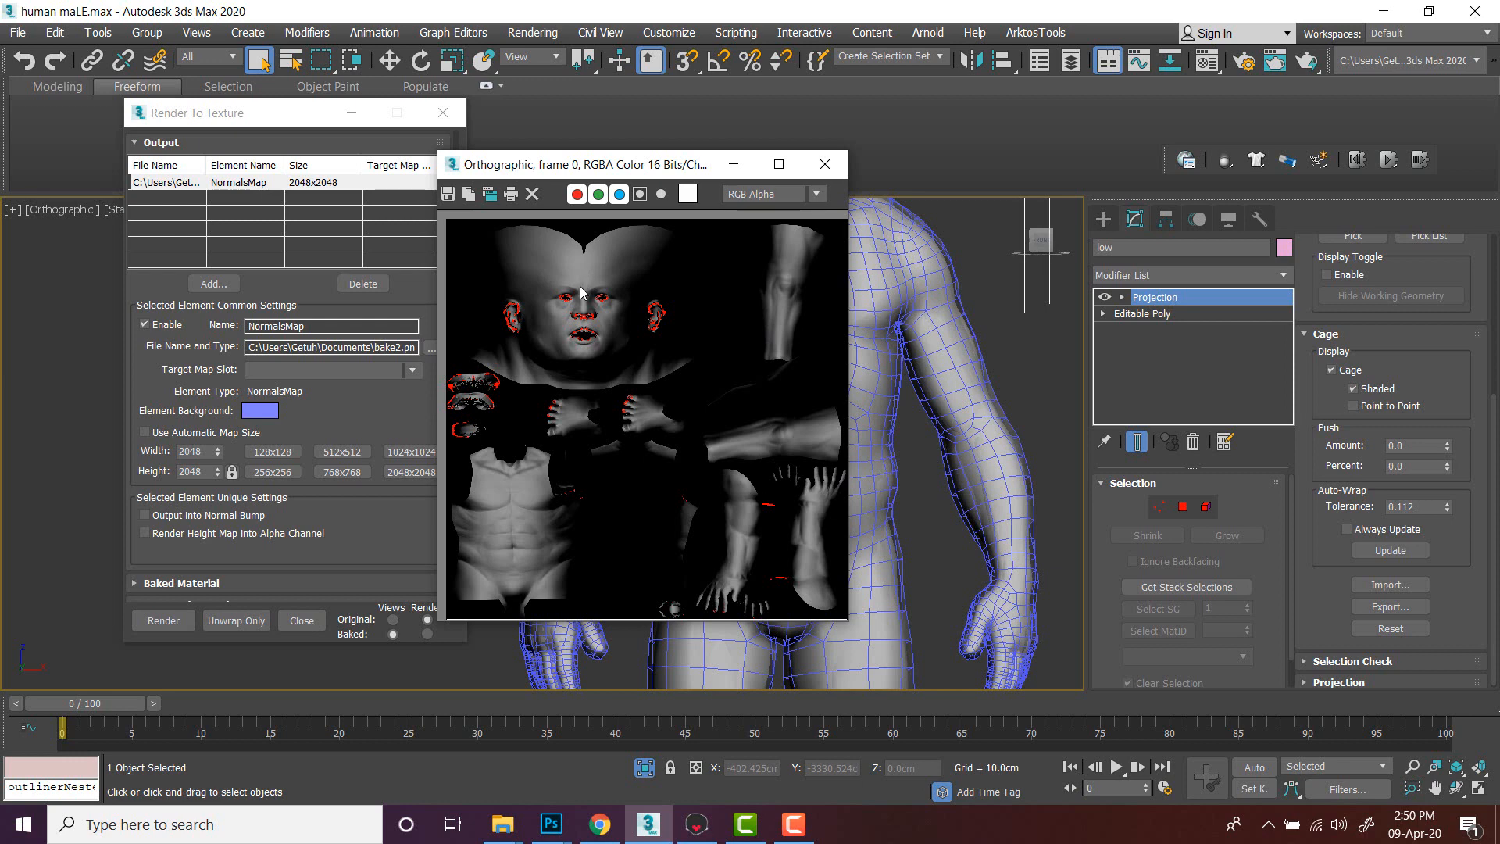
pyautogui.scroll(5, 574, 293)
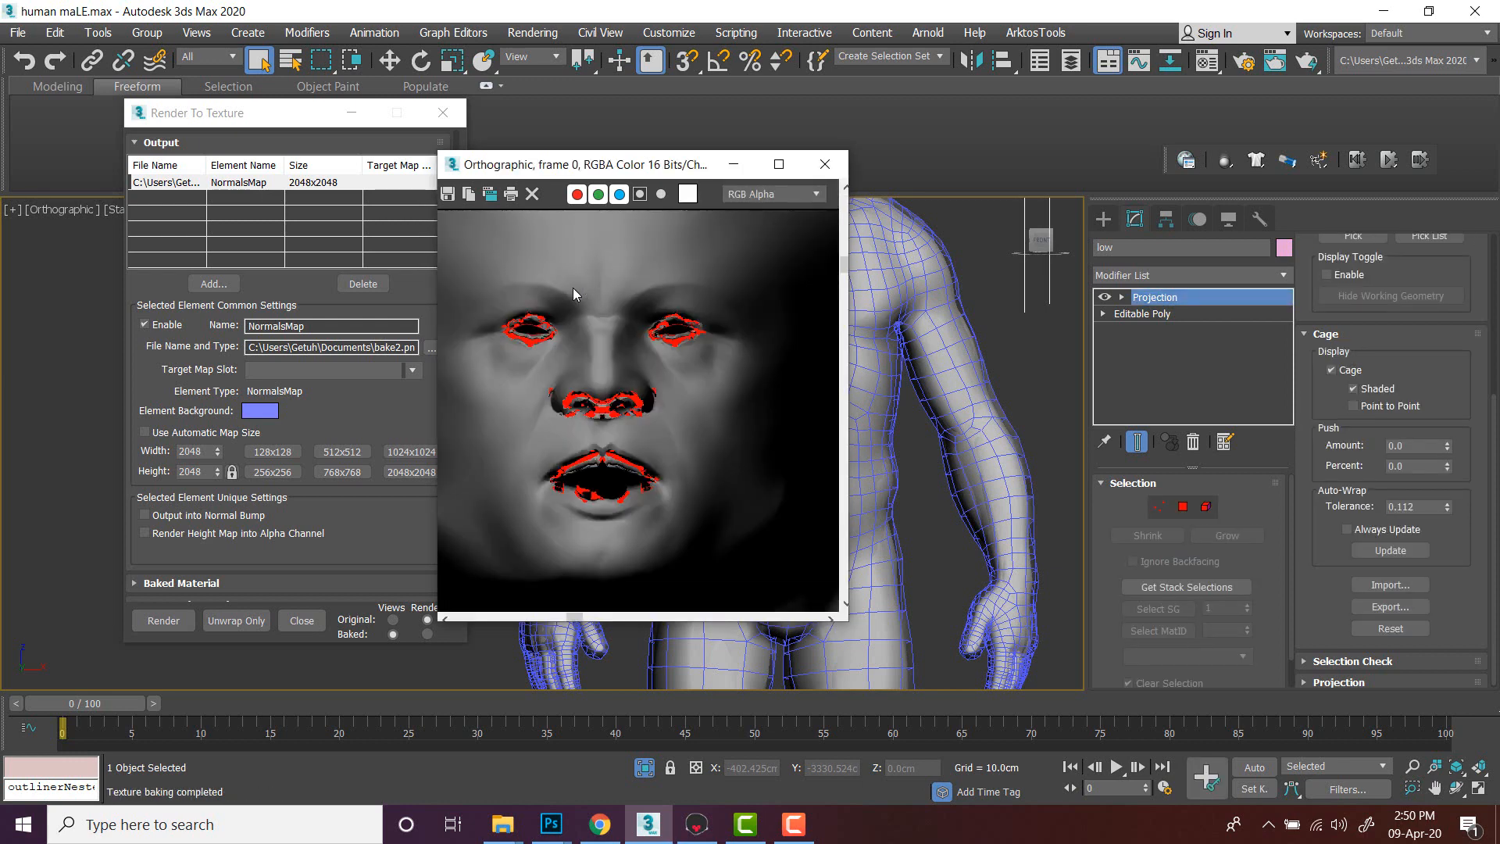
pyautogui.scroll(-4, 573, 293)
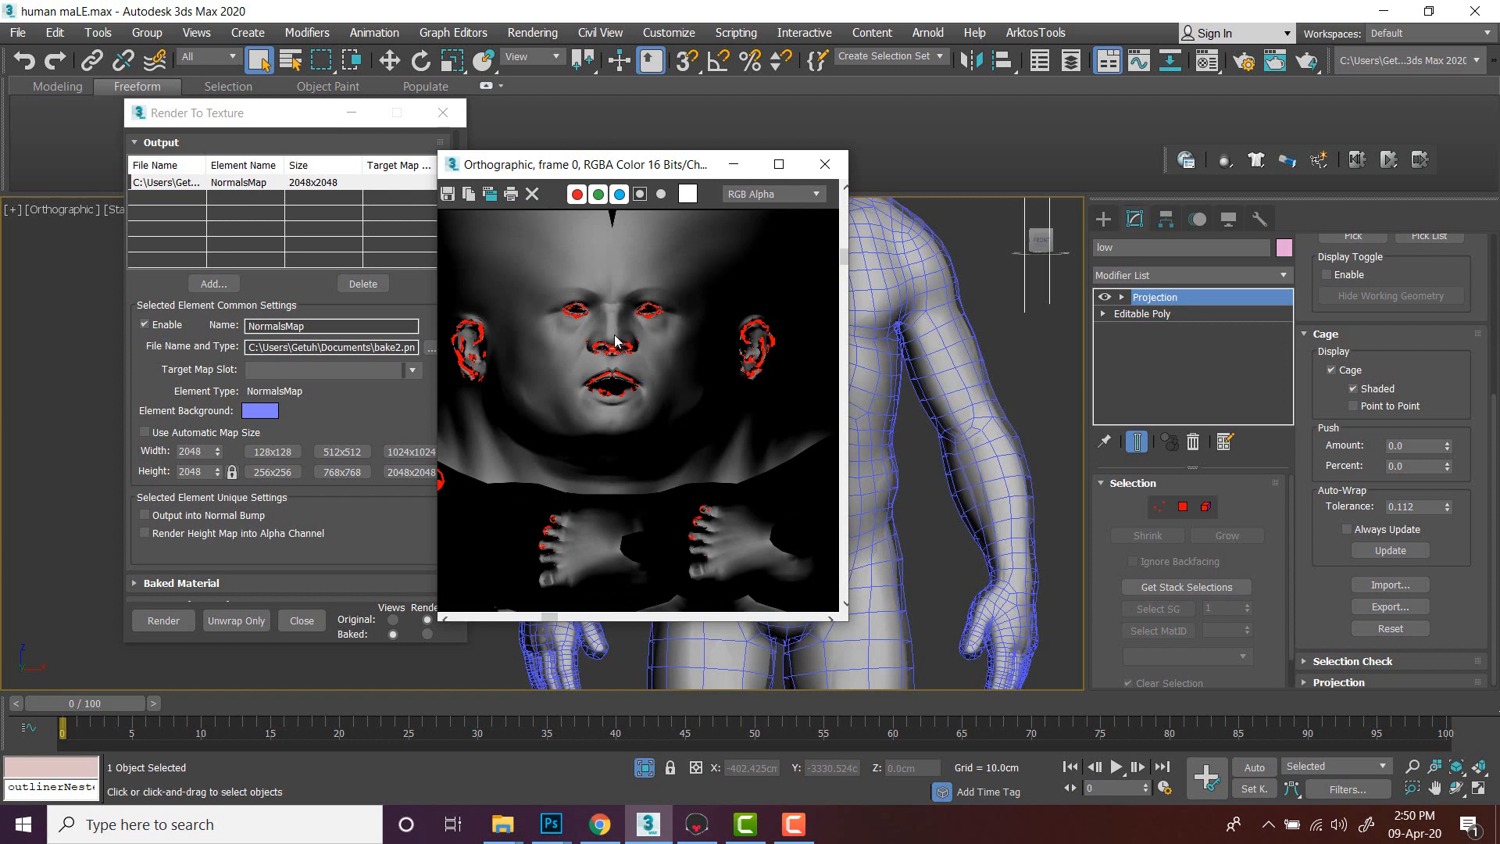
pyautogui.click(382, 402)
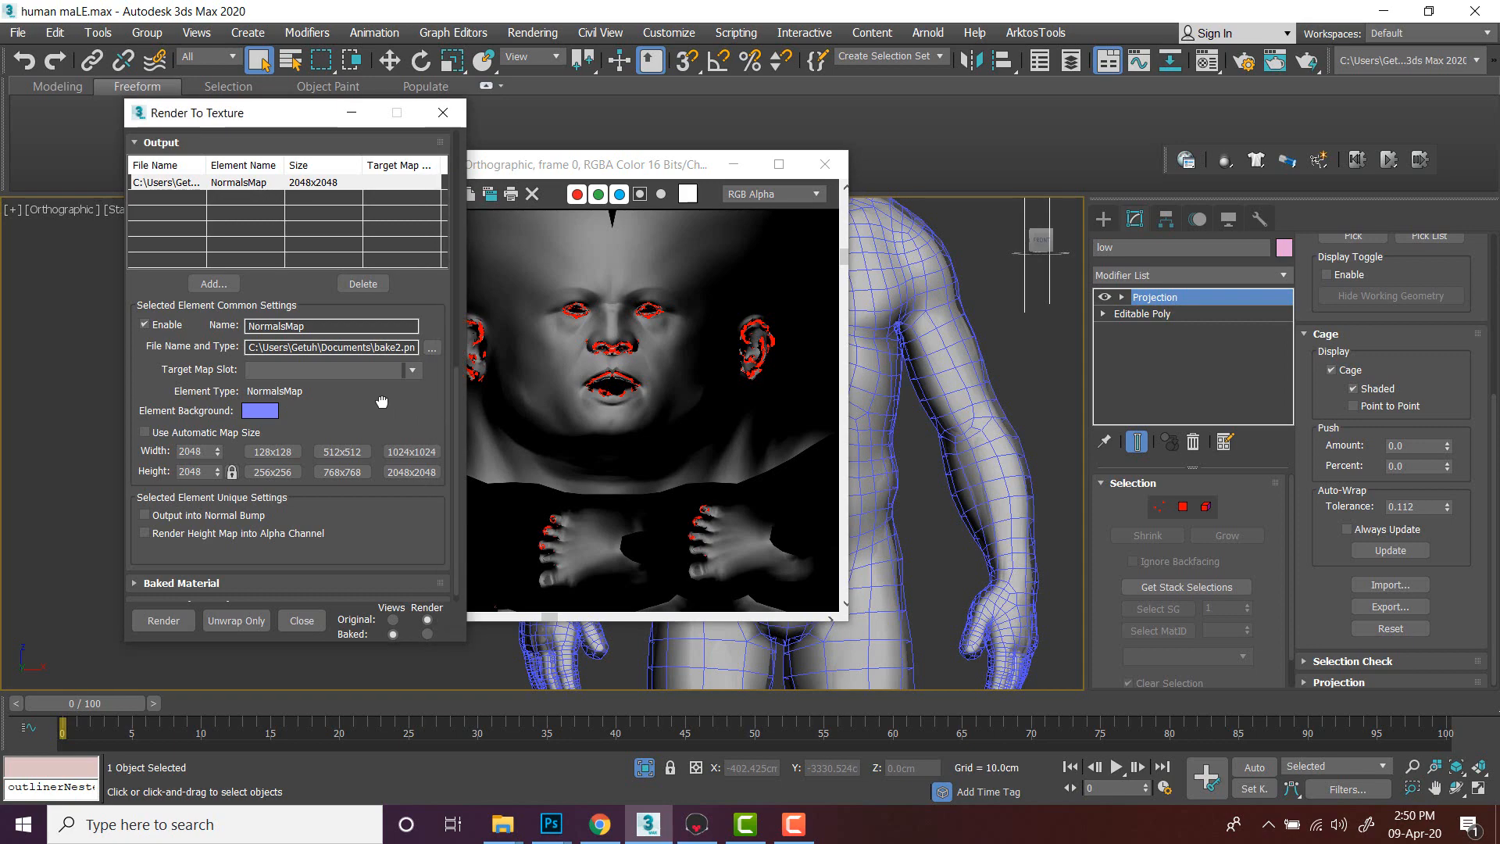
pyautogui.click(431, 348)
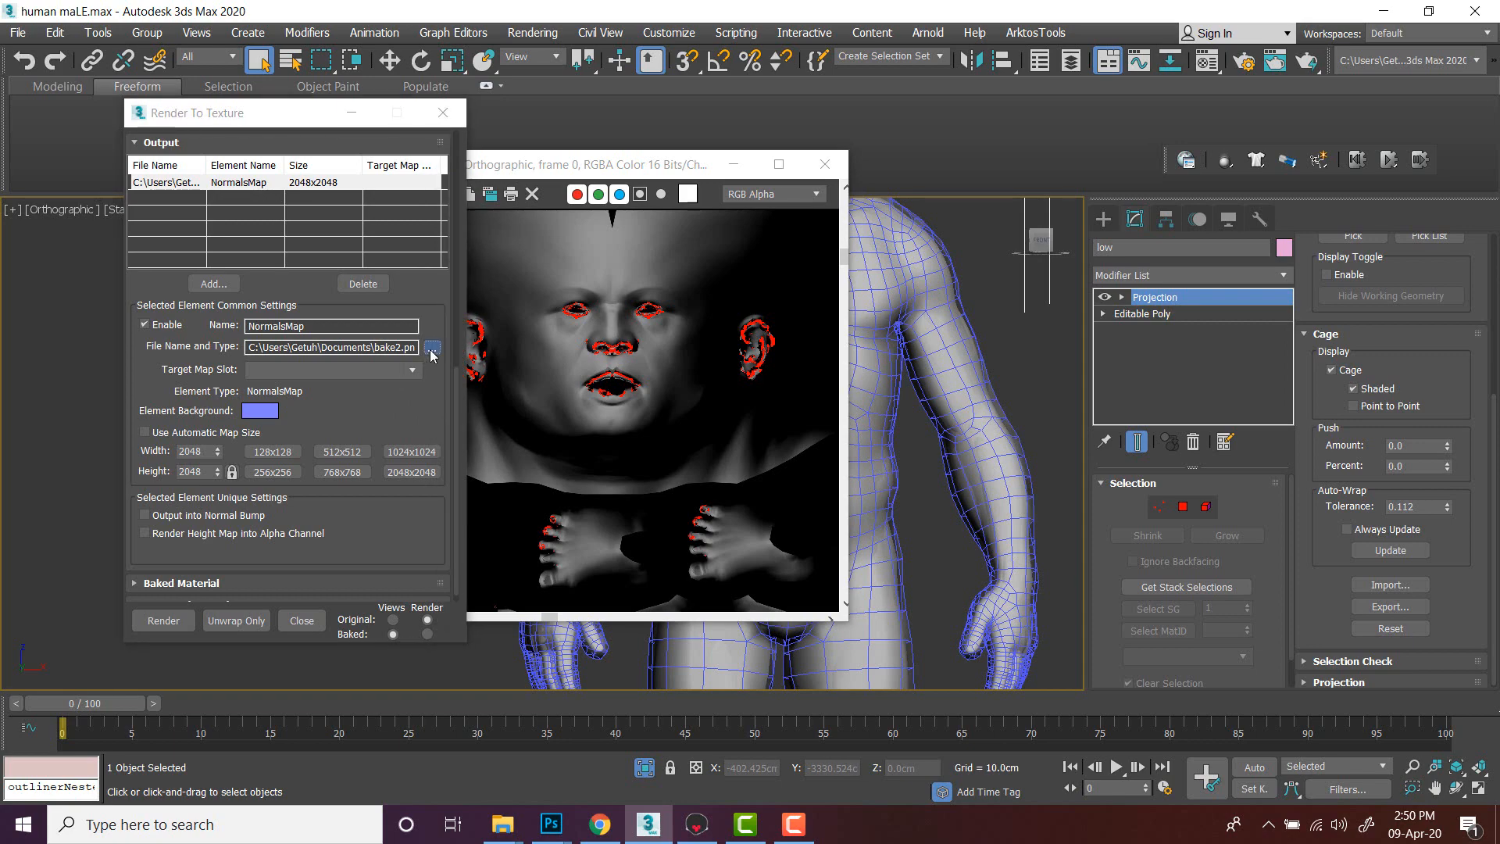
pyautogui.scroll(-4, 367, 429)
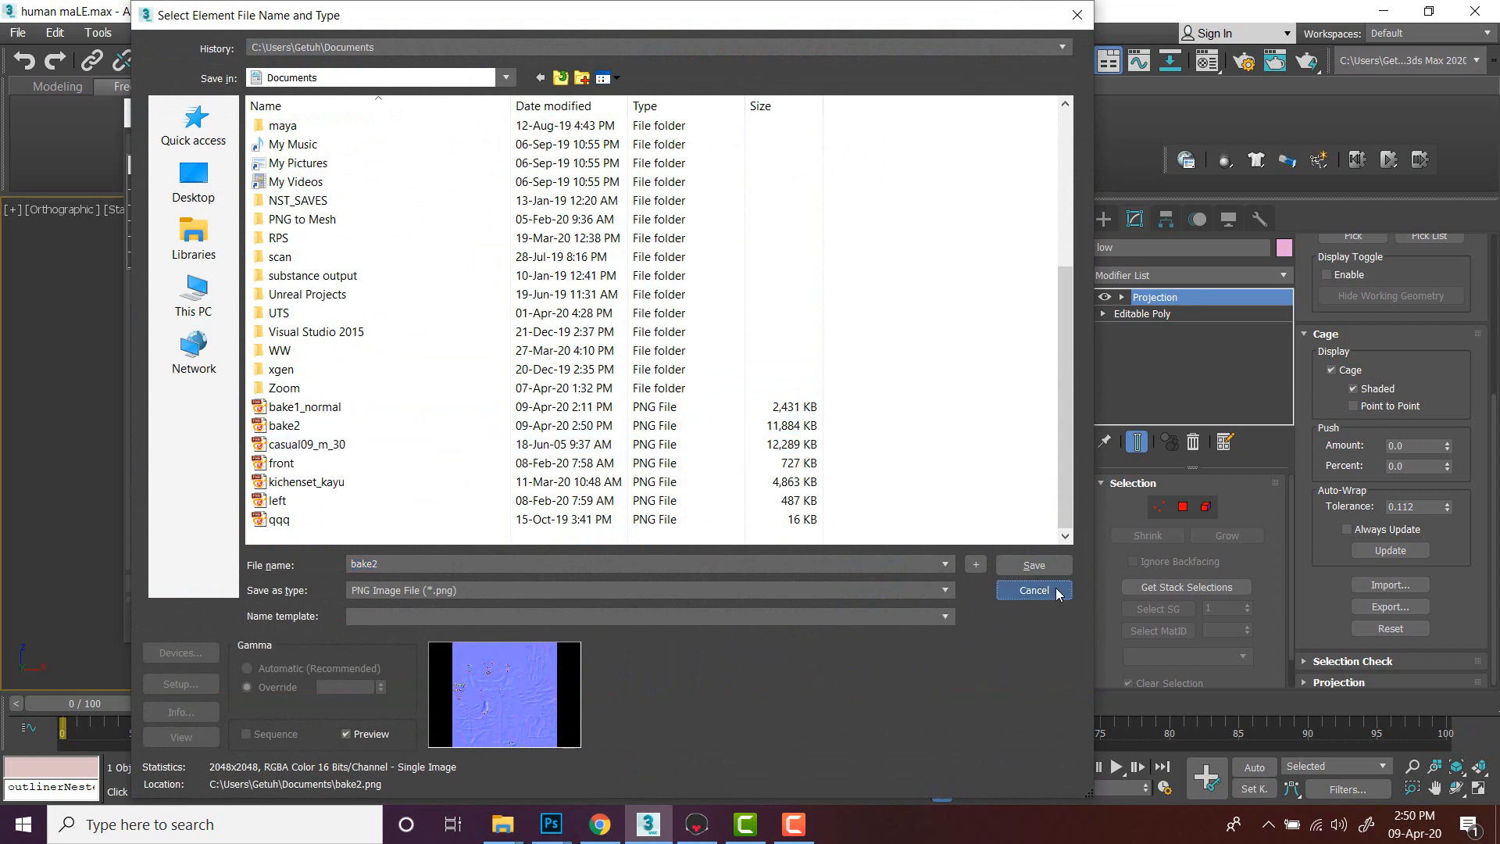
pyautogui.click(1034, 590)
# - Switch to File Explorer's Documents folder and select the bake2 image
pyautogui.moveTo(502, 824)
pyautogui.click(457, 774)
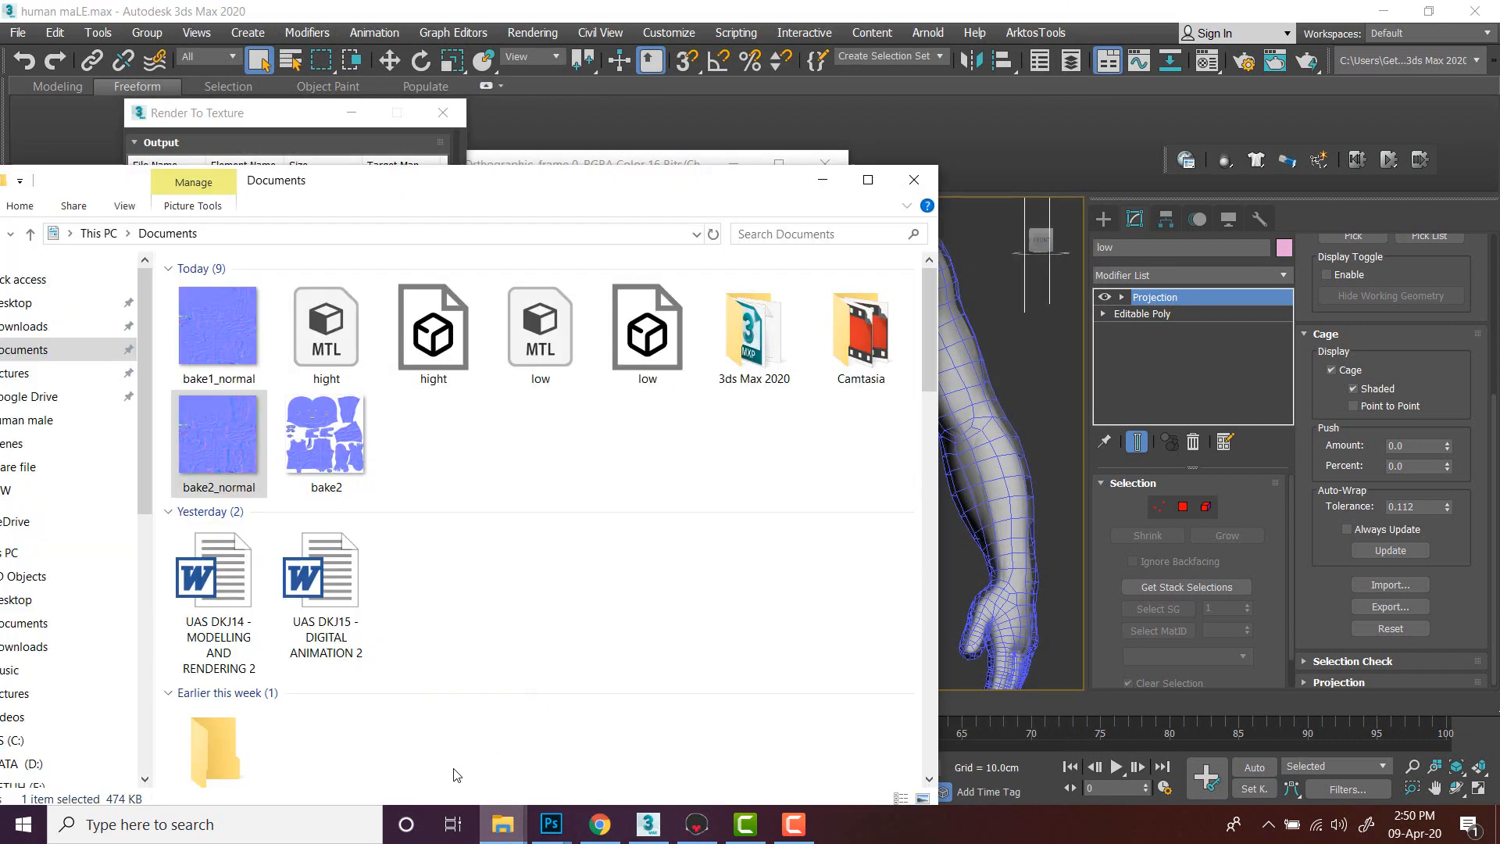
pyautogui.click(678, 608)
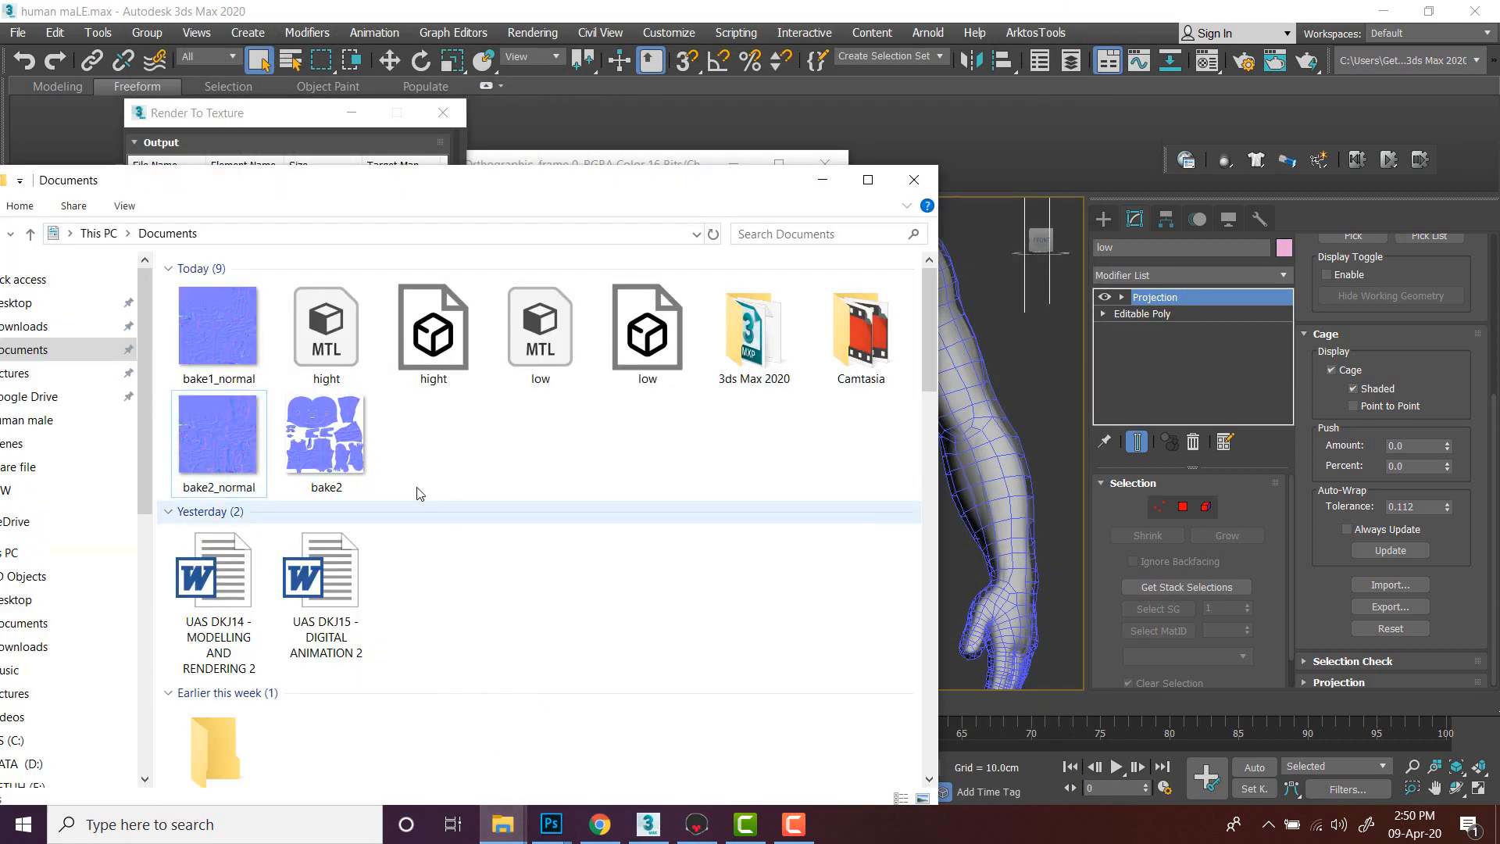
# - Open the bake2 image in the image viewer, accepting the RGB conversion notice, and examine the baked normal map
pyautogui.click(338, 448)
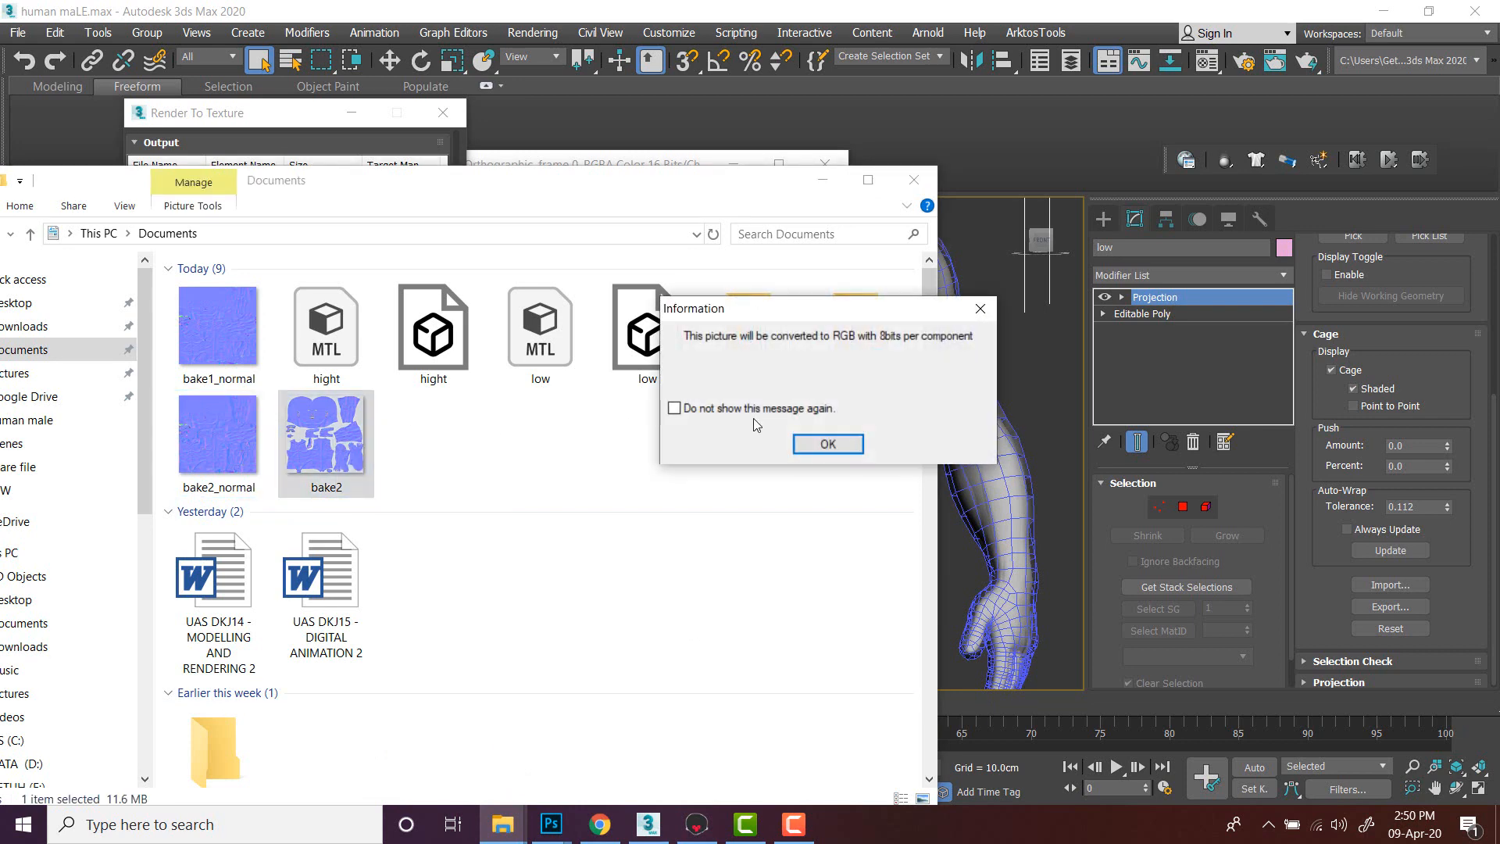
pyautogui.click(826, 440)
pyautogui.scroll(5, 733, 429)
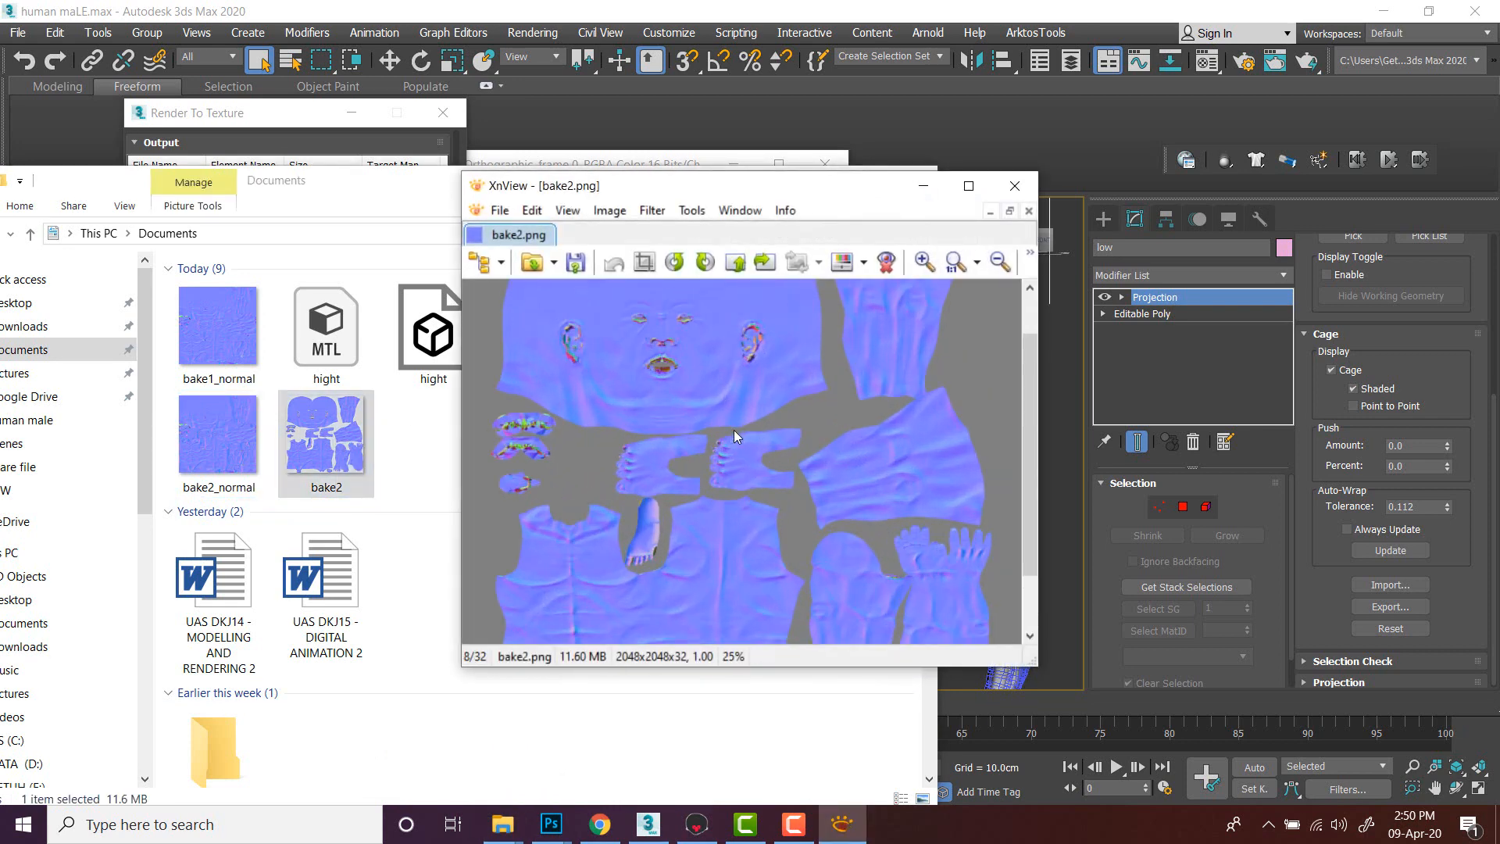
pyautogui.scroll(-4, 699, 435)
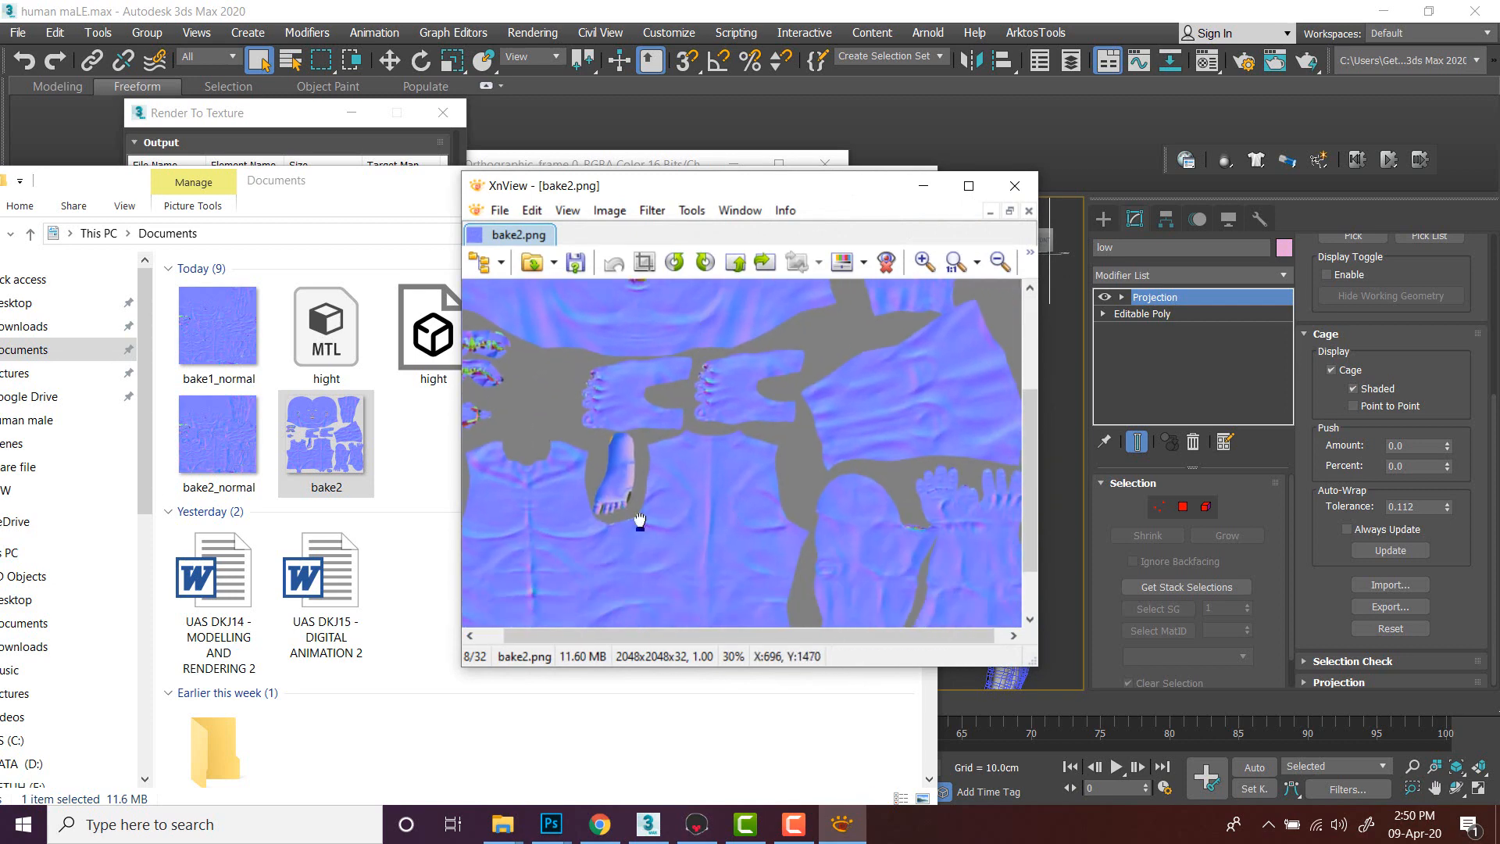
pyautogui.scroll(2, 640, 521)
pyautogui.scroll(-2, 612, 453)
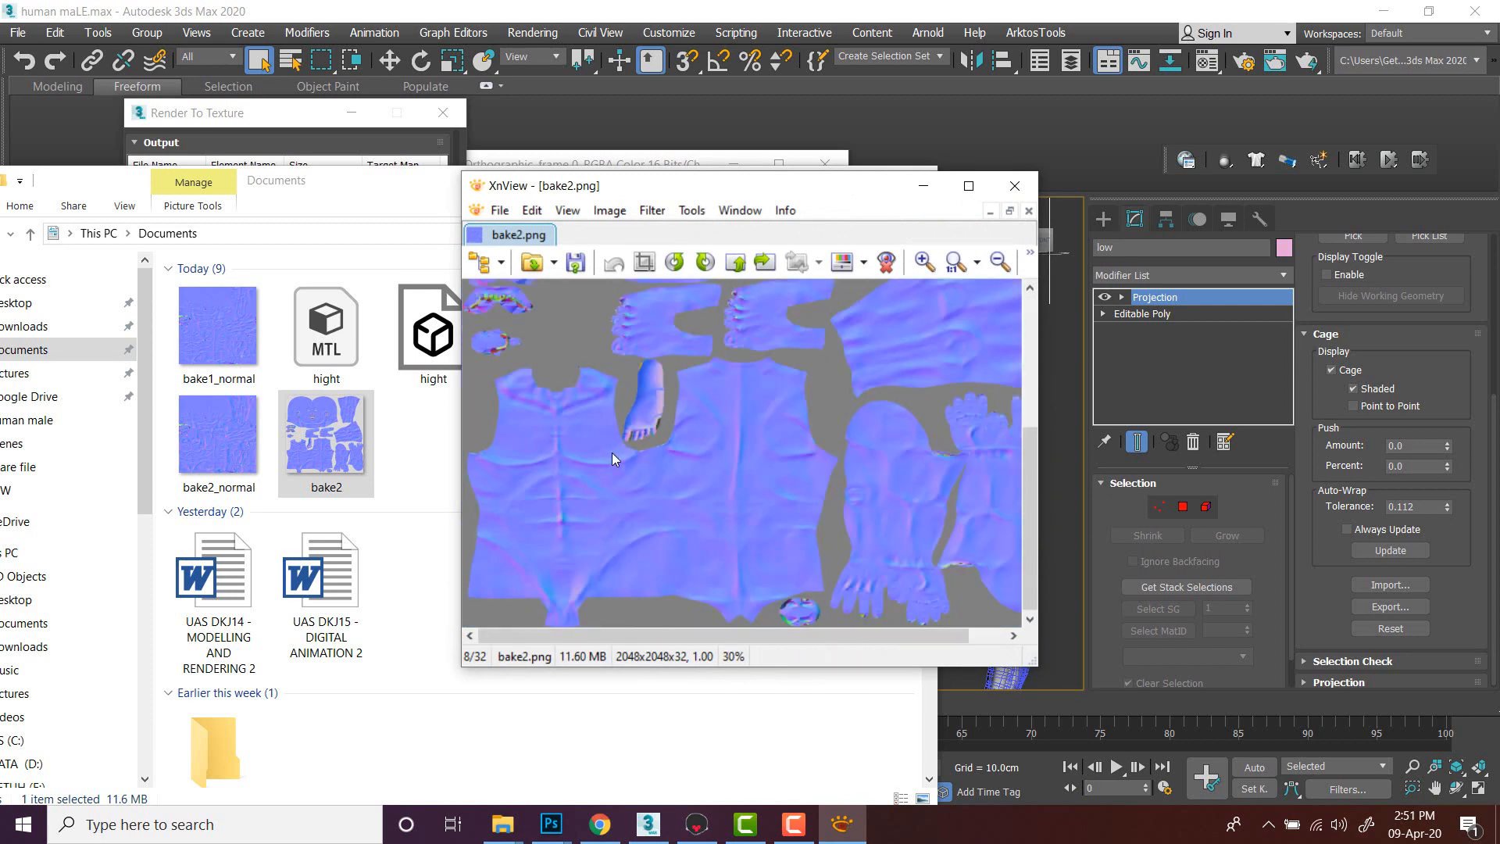
pyautogui.scroll(1, 692, 458)
pyautogui.scroll(2, 692, 355)
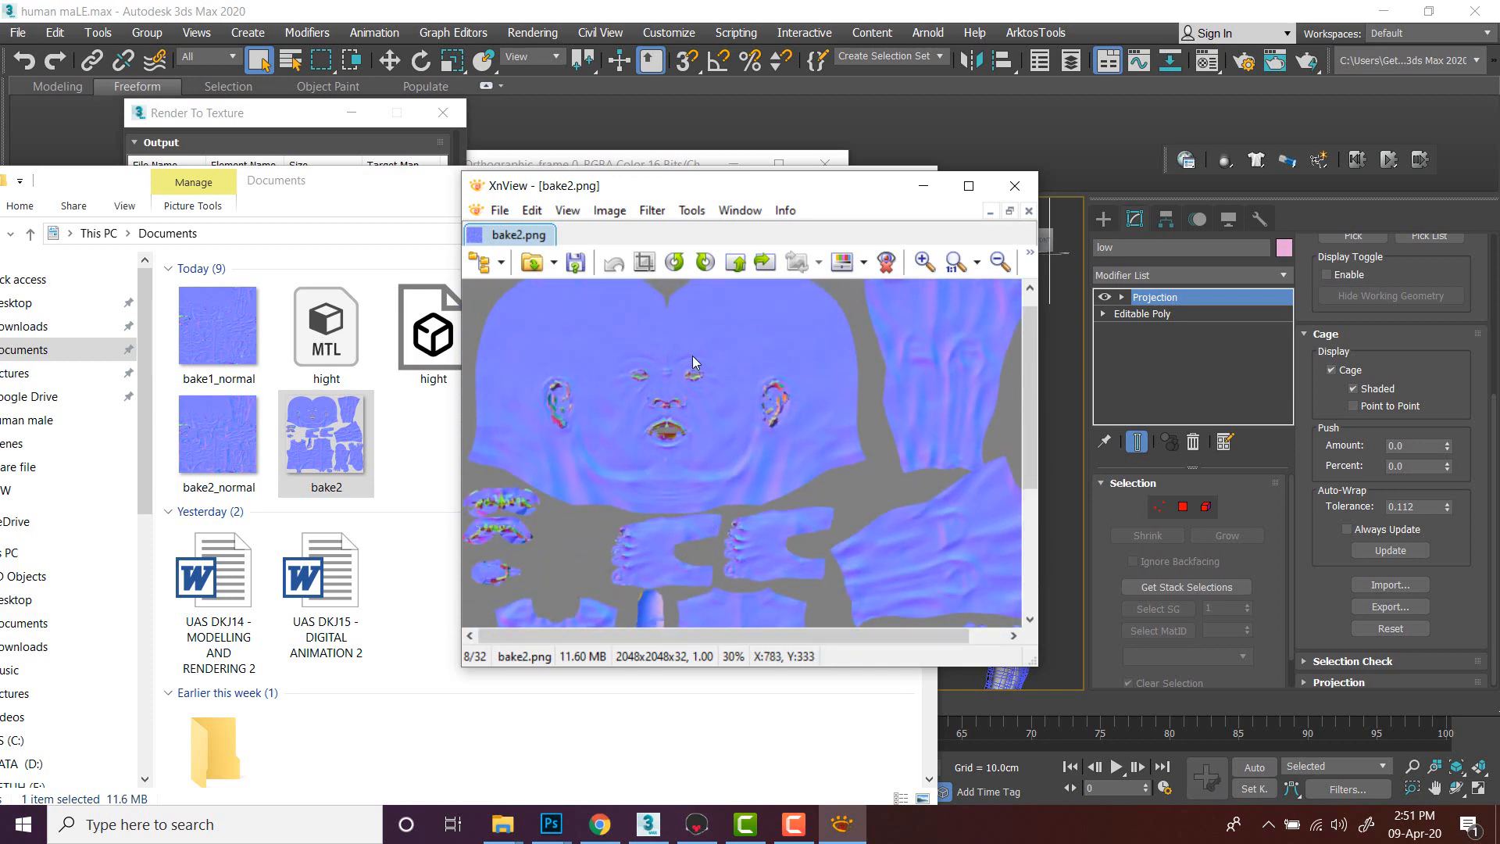
pyautogui.scroll(-2, 693, 403)
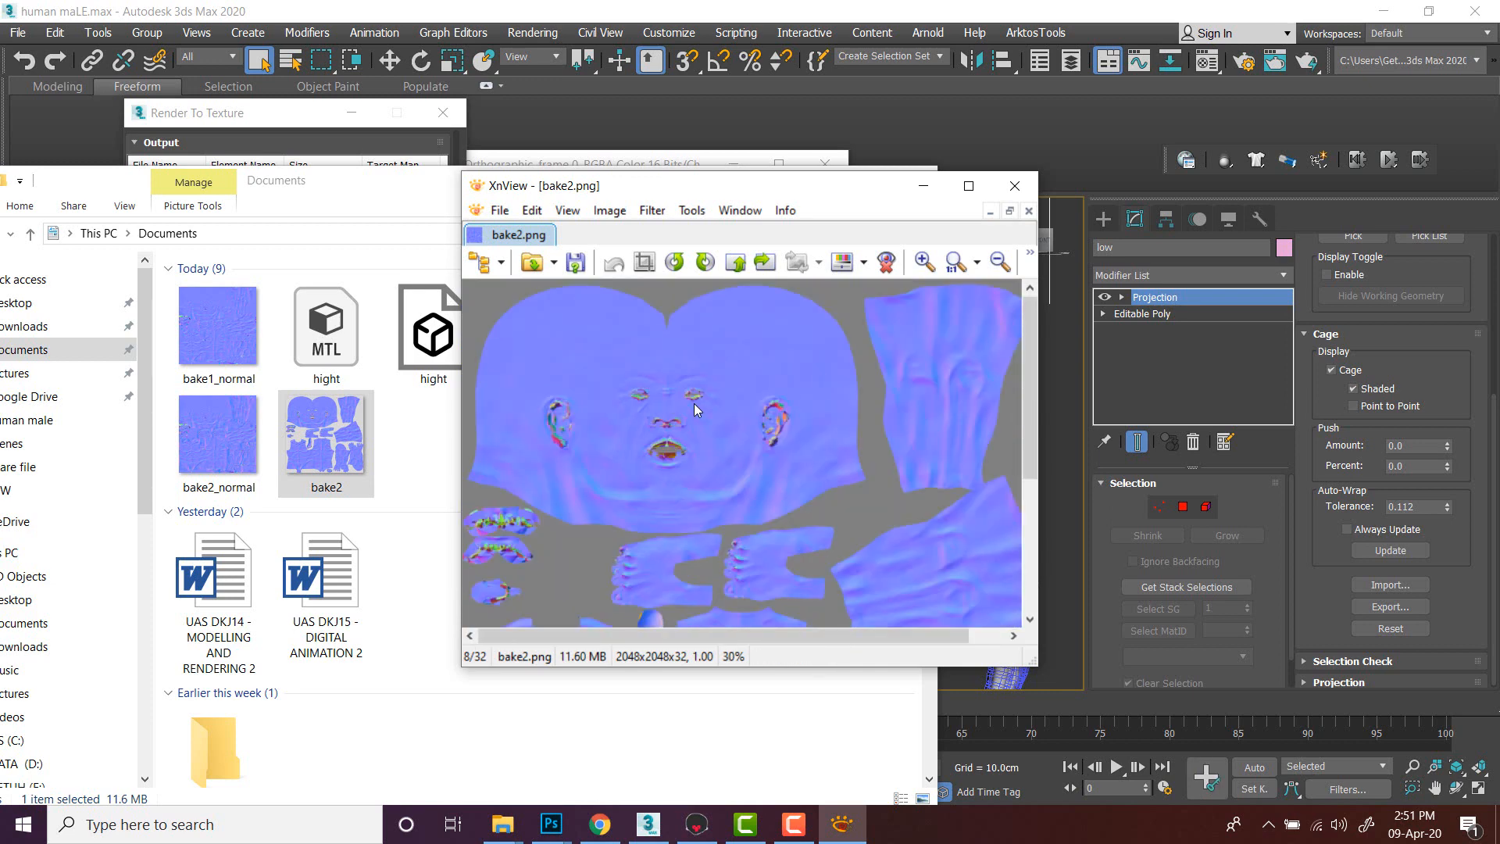
pyautogui.scroll(-1, 695, 408)
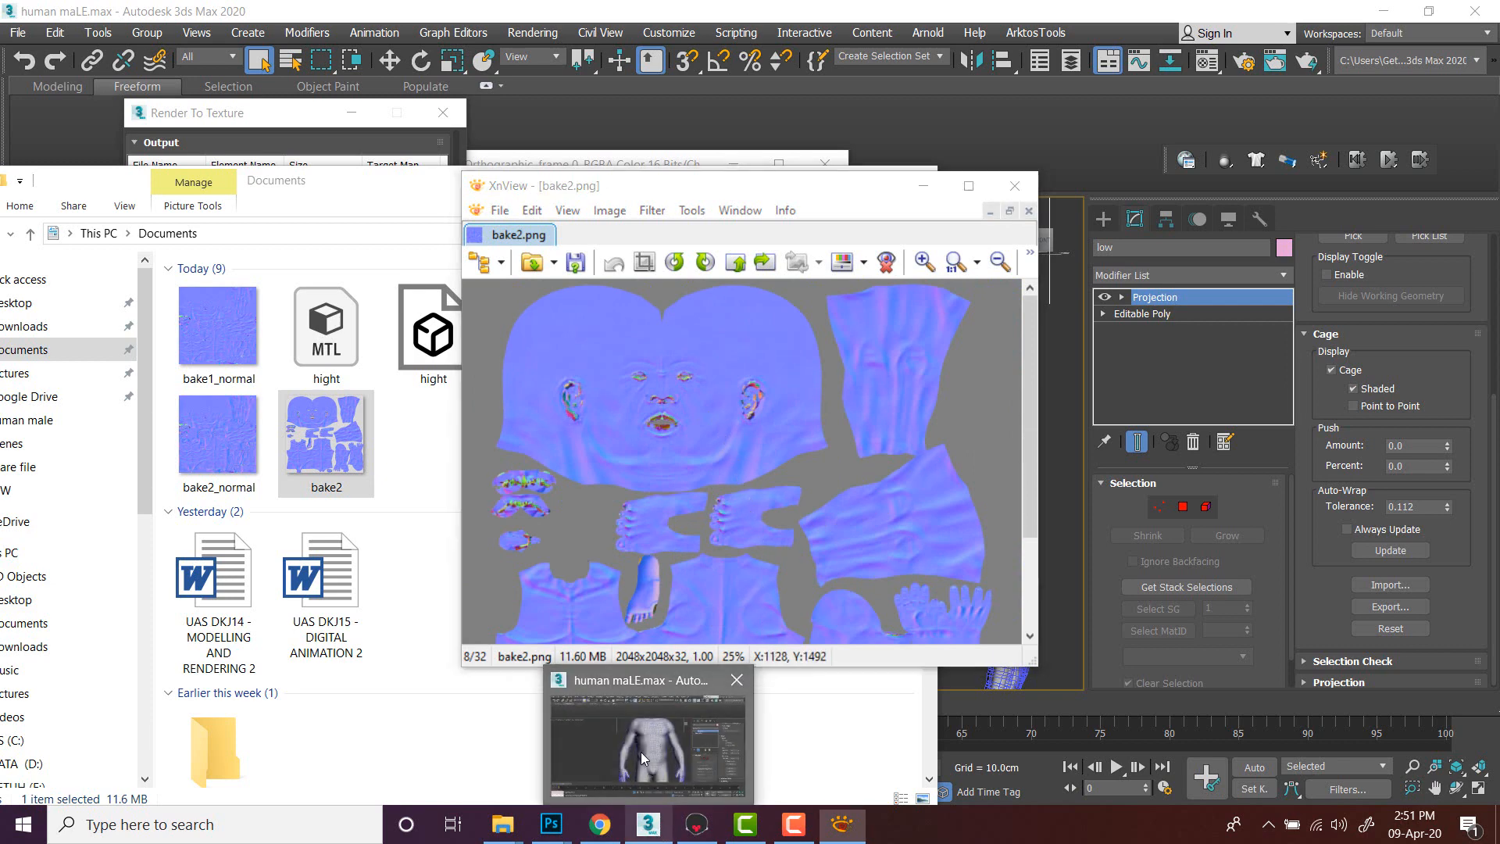
# - Return to 3ds Max and close the image viewer, the rendered frame window and the Render To Texture dialog
pyautogui.click(640, 751)
pyautogui.click(1032, 178)
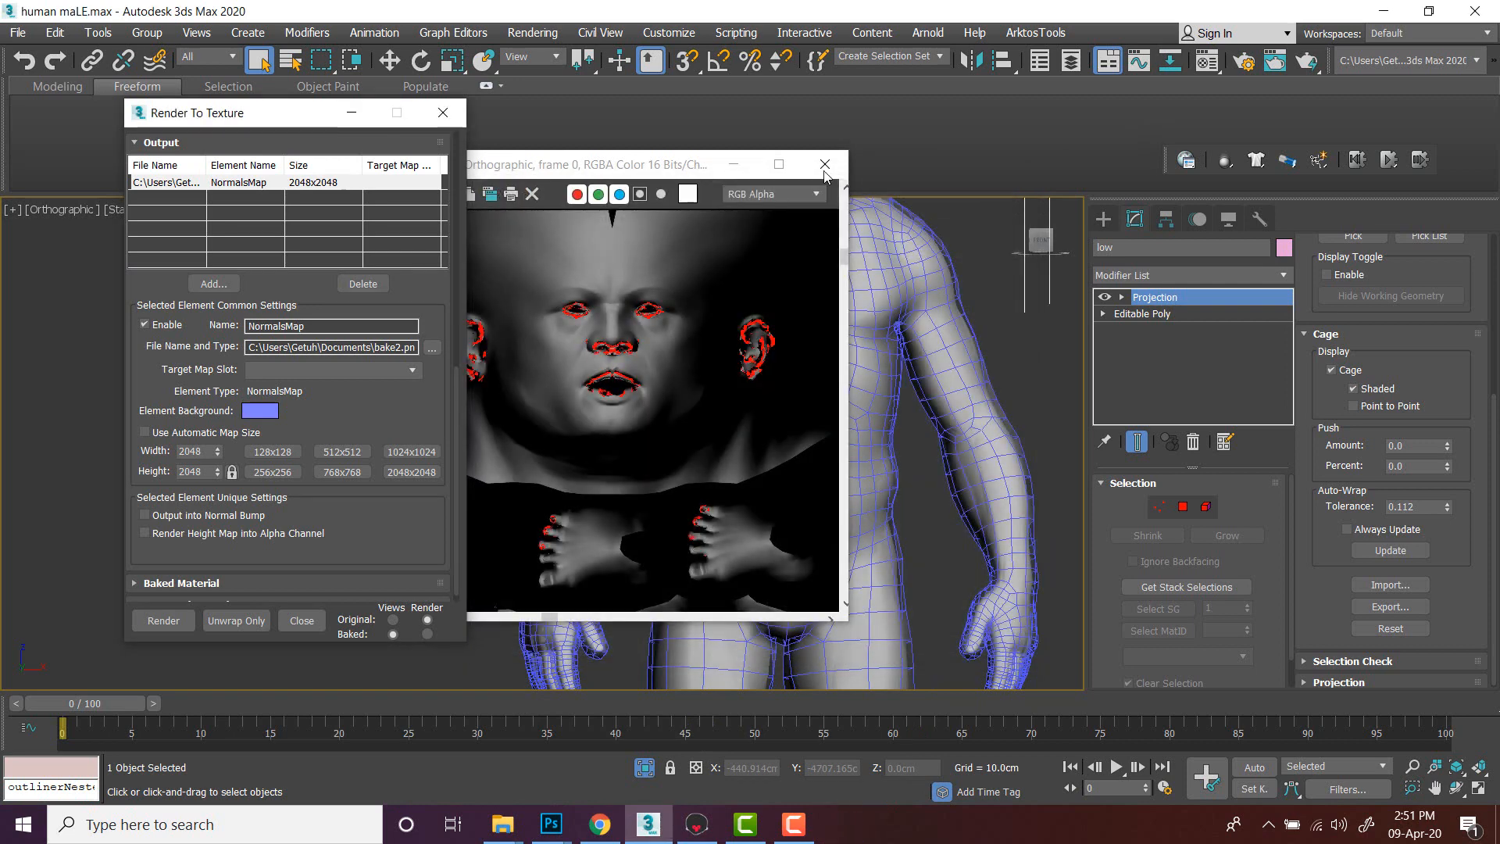
pyautogui.click(824, 164)
pyautogui.click(441, 115)
# - Reopen the recent human maLE.max scene without saving changes, dismissing the isolated objects warning
pyautogui.scroll(-4, 625, 295)
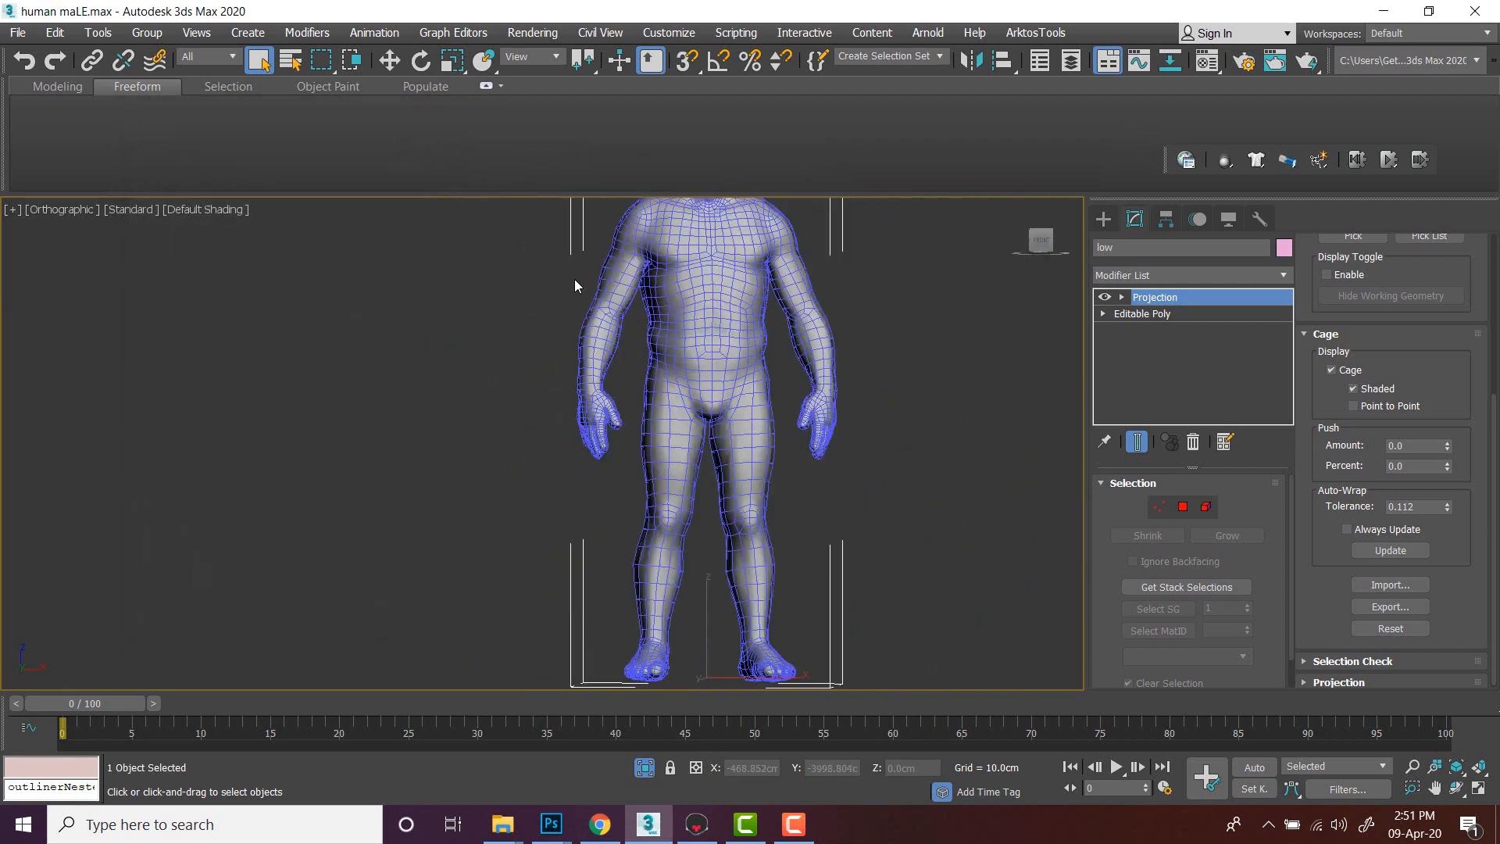
pyautogui.moveTo(712, 290); pyautogui.dragTo(796, 380, button='middle')
pyautogui.scroll(-3, 653, 432)
pyautogui.click(374, 225)
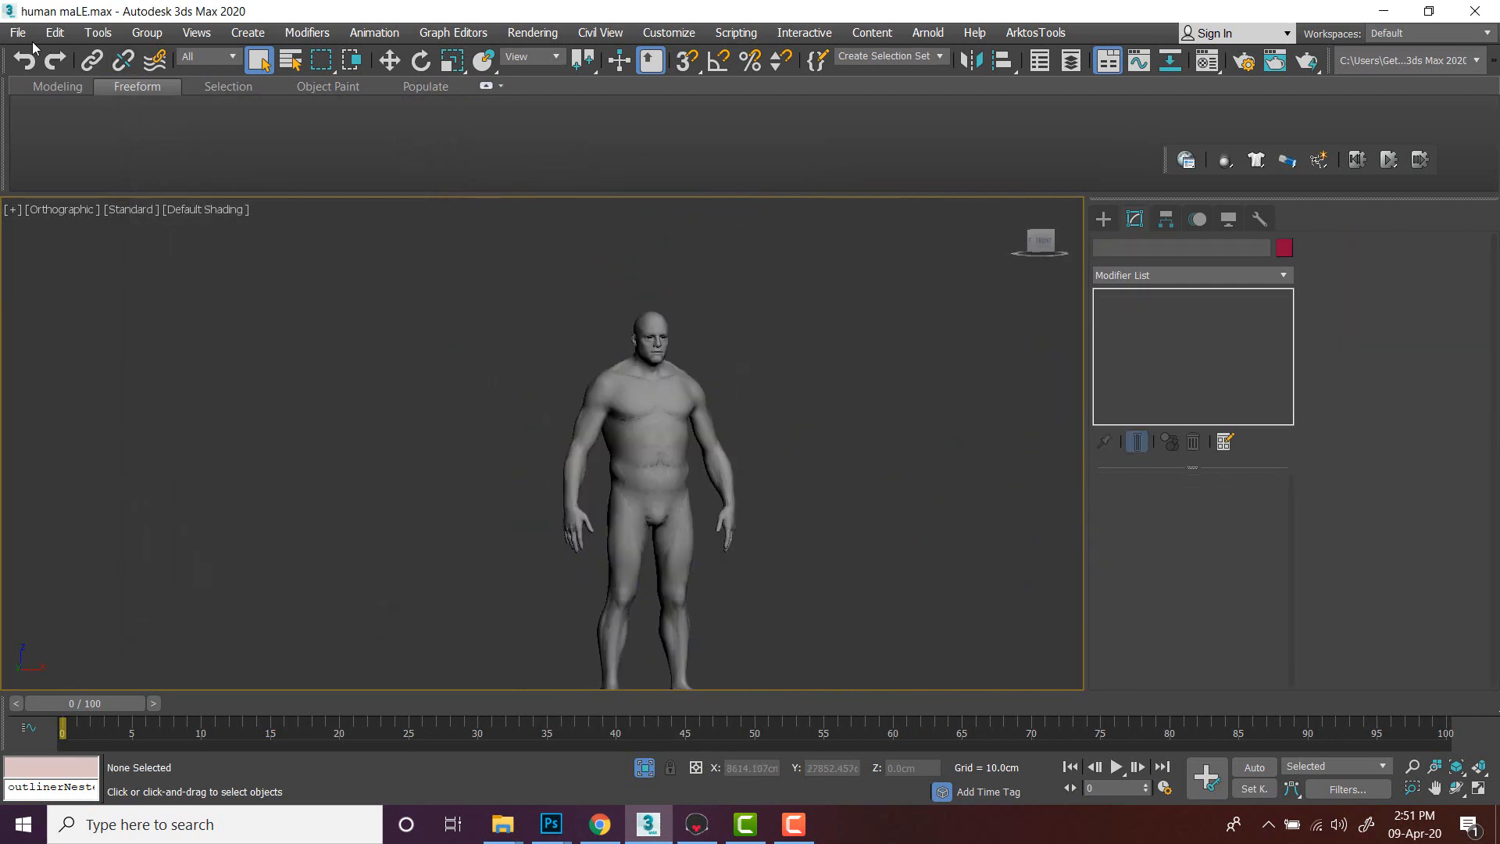
pyautogui.moveTo(64, 131)
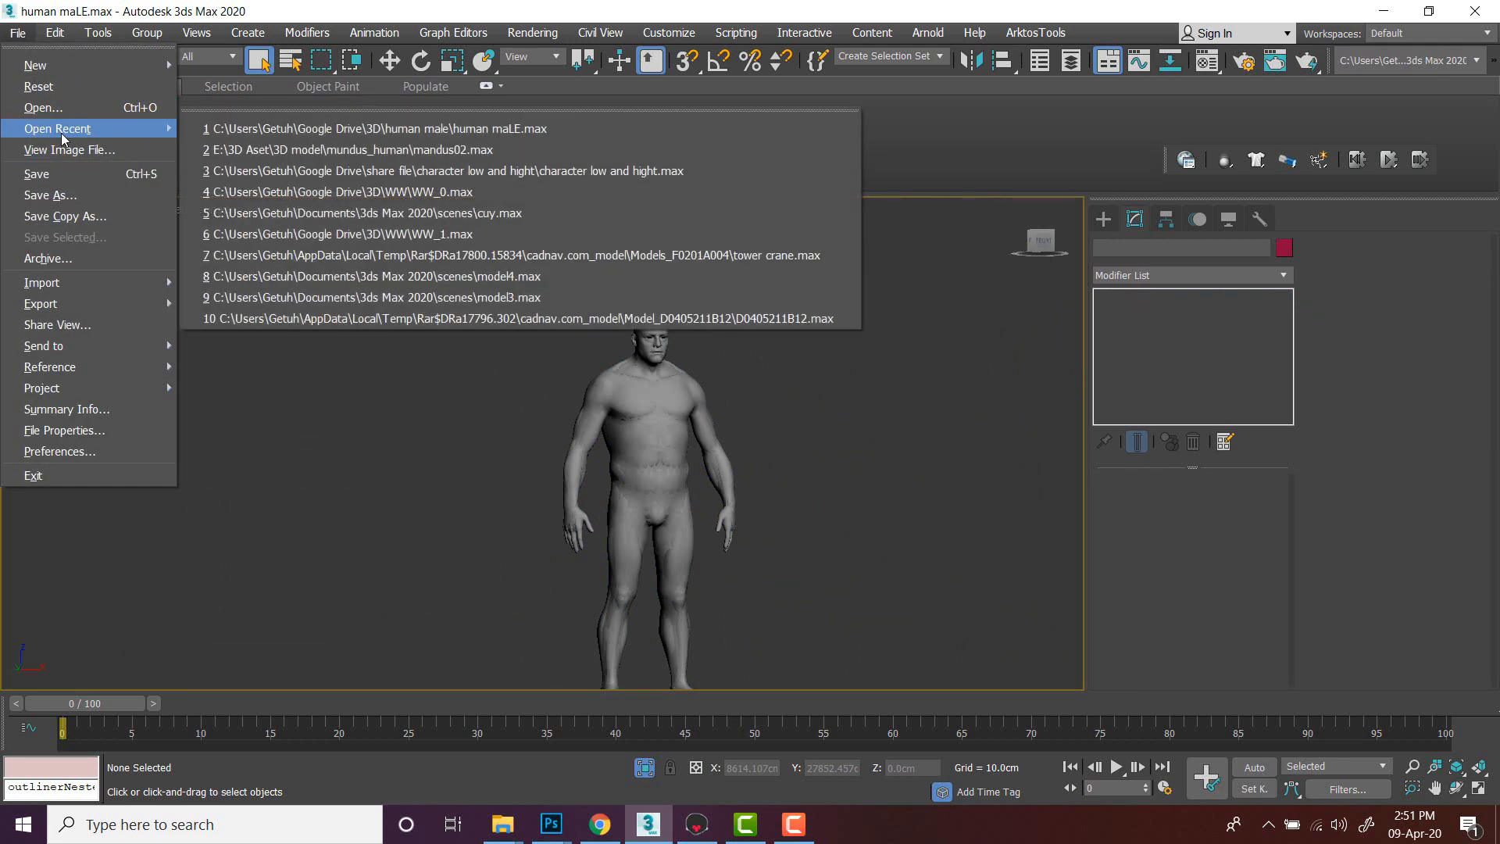
pyautogui.click(338, 131)
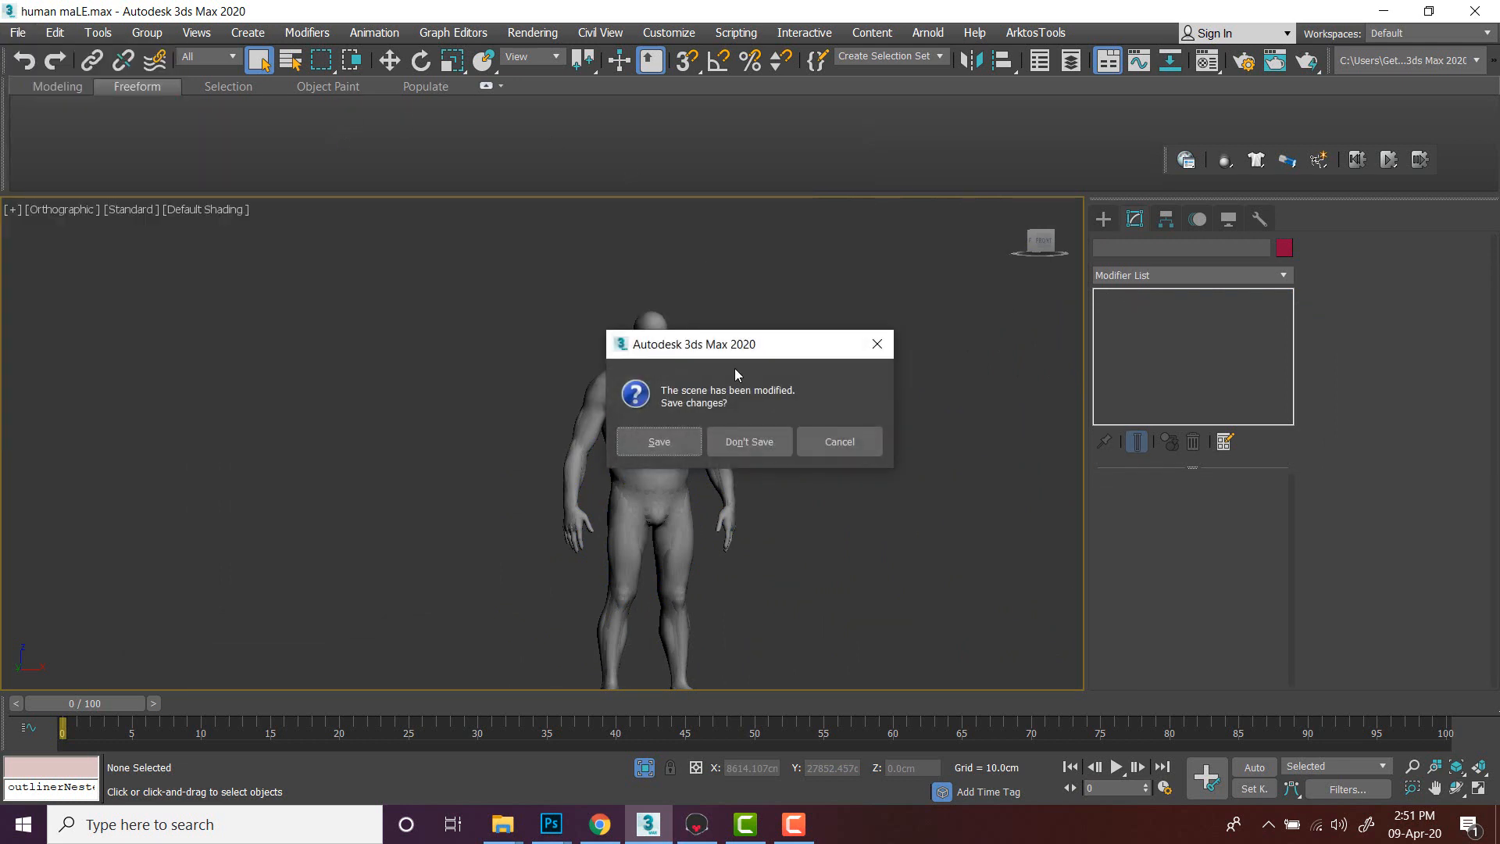
pyautogui.click(748, 440)
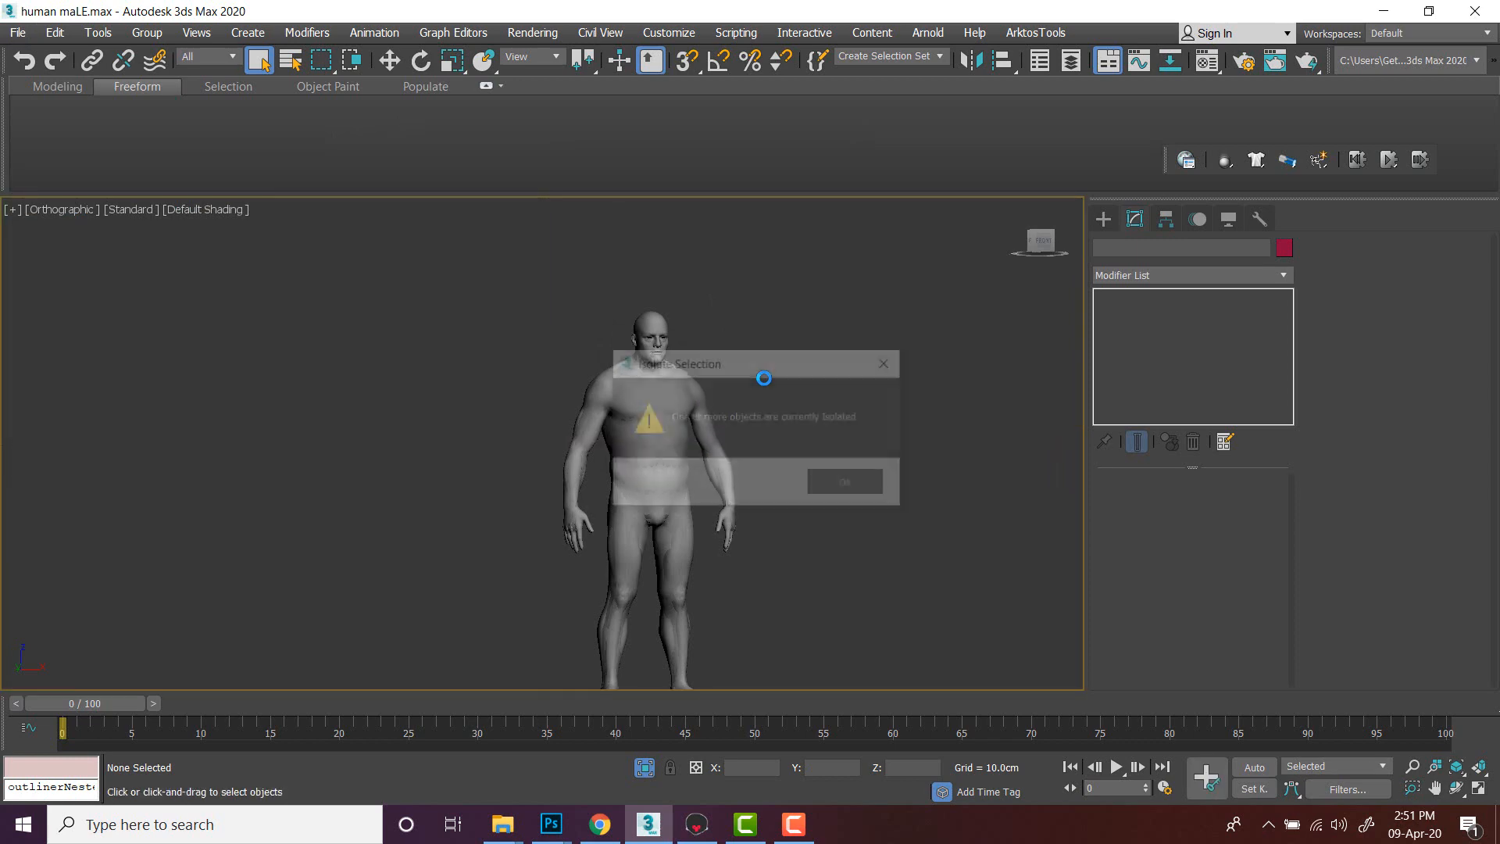
pyautogui.click(875, 488)
# - Select the low-poly body and move it along X beside the high-poly body
pyautogui.scroll(6, 673, 428)
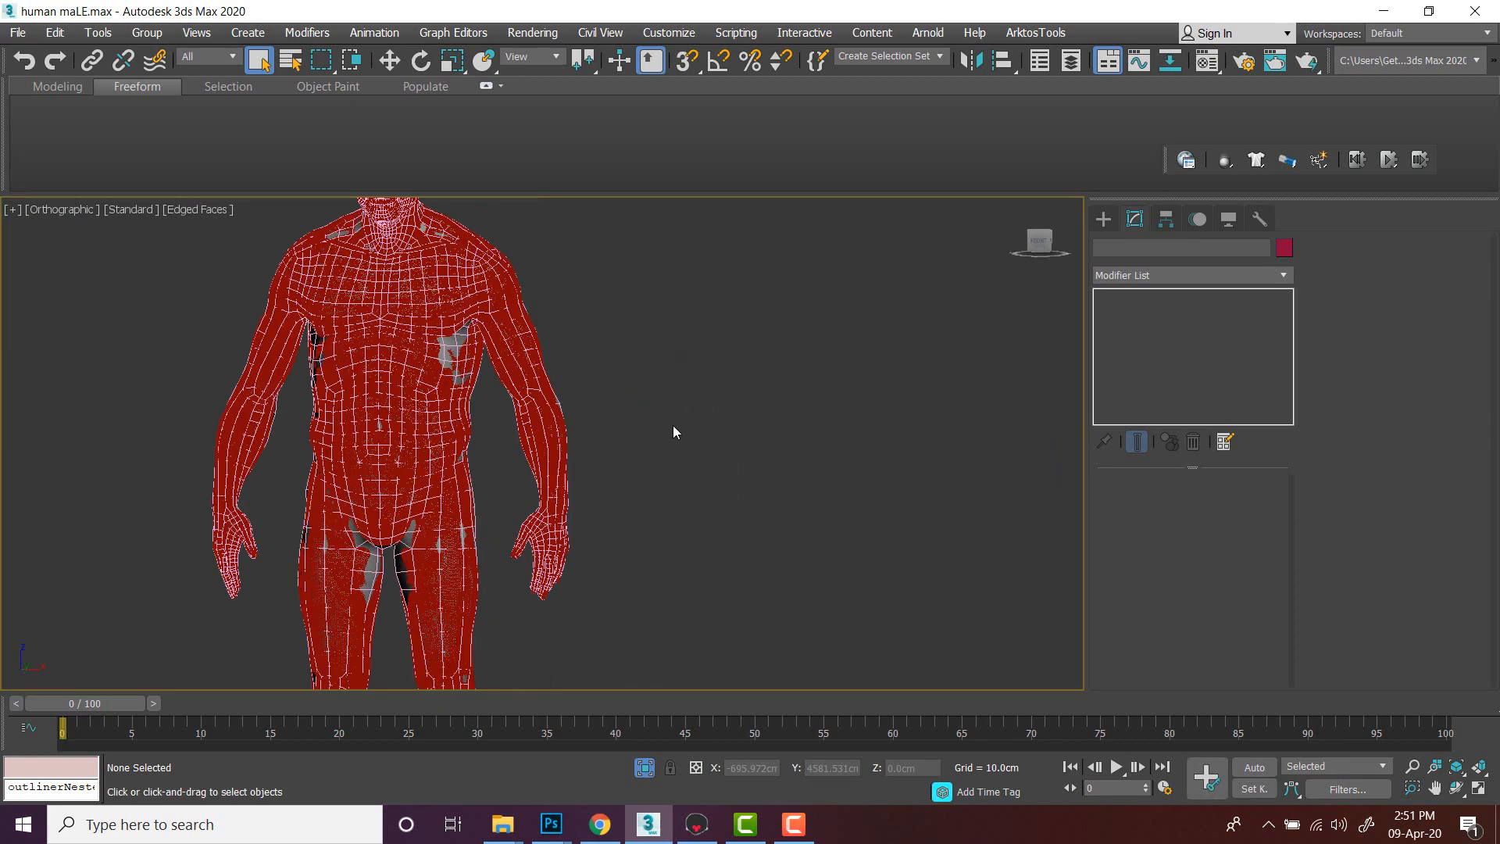
pyautogui.click(373, 320)
pyautogui.press('z')
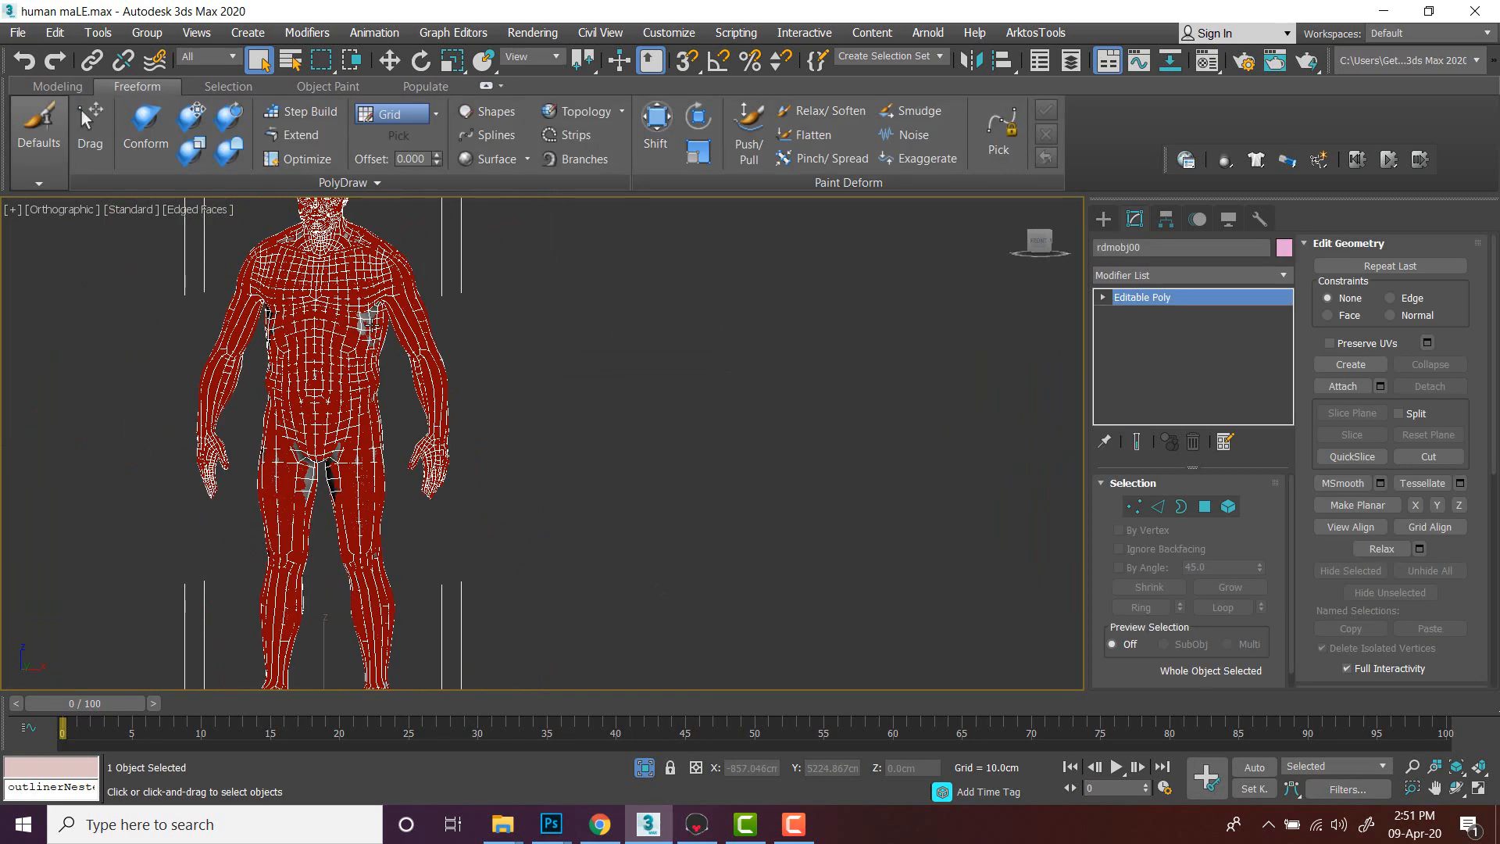
pyautogui.press('w')
pyautogui.scroll(-4, 553, 547)
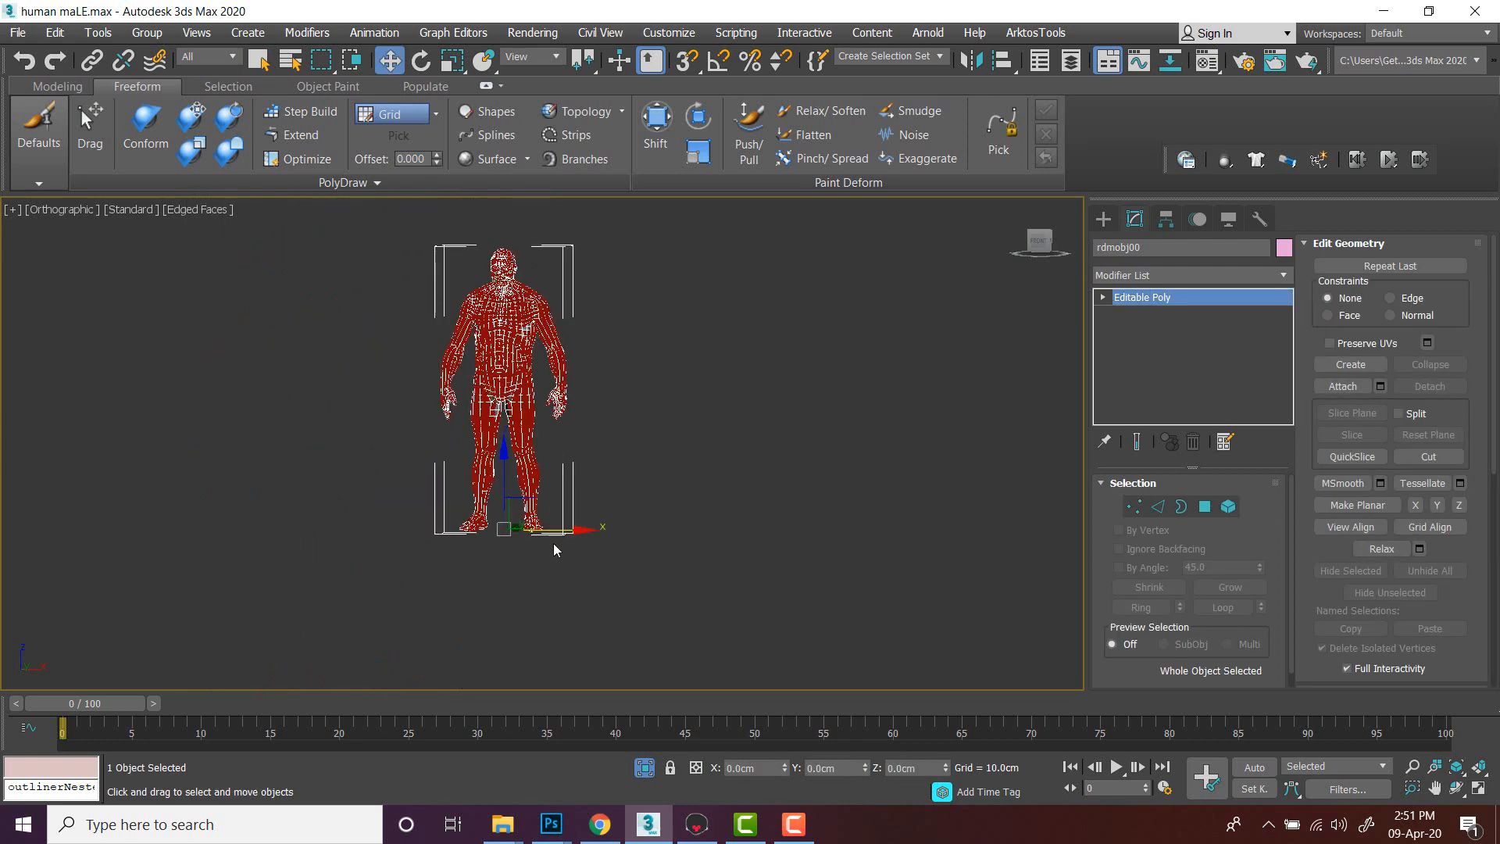
pyautogui.moveTo(566, 528); pyautogui.dragTo(765, 529)
pyautogui.scroll(5, 719, 280)
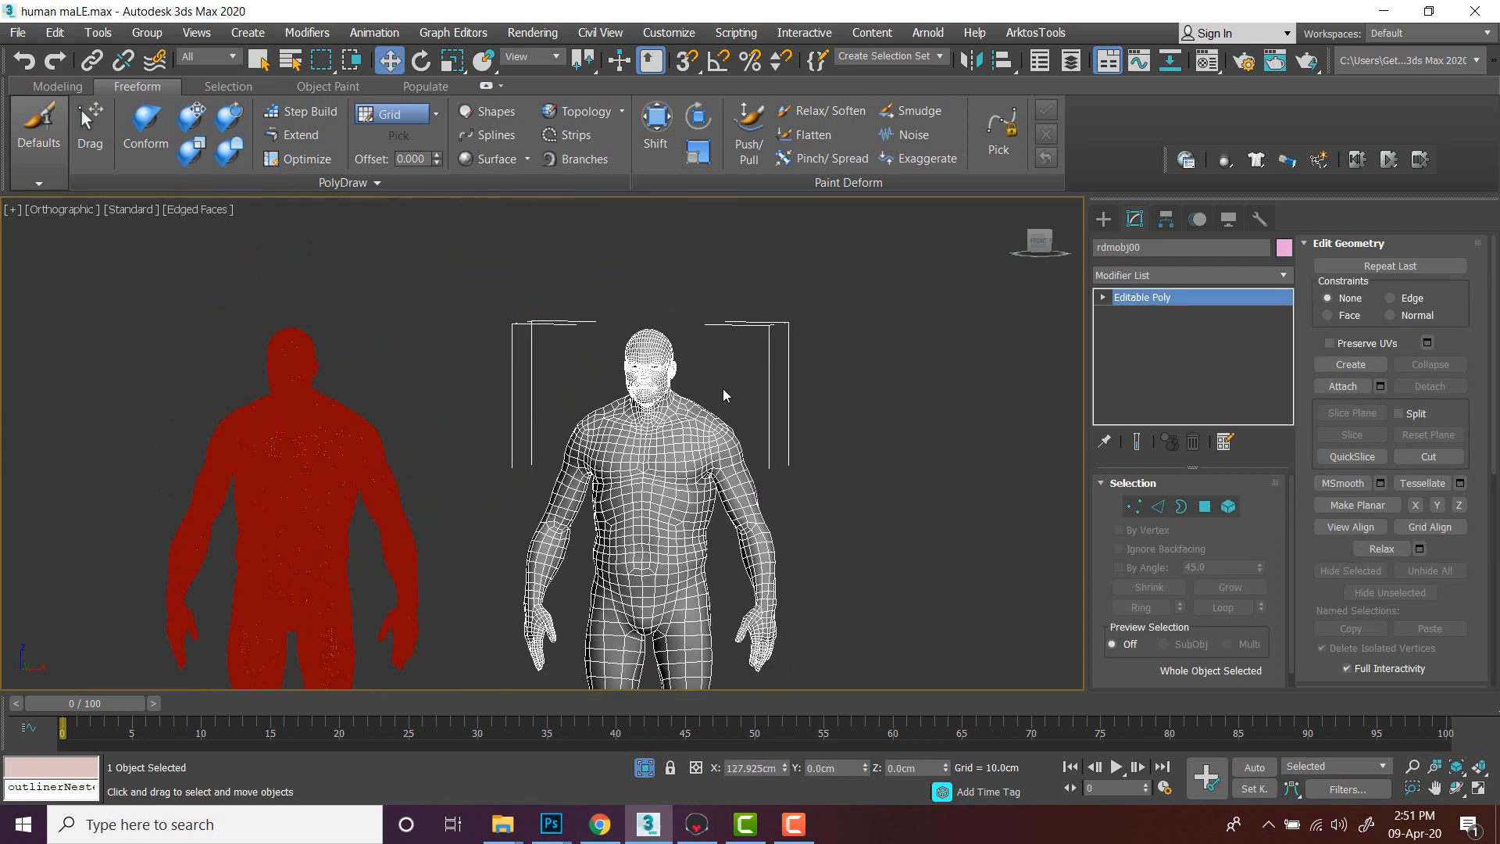
# - Turn off edged faces, open the Material Editor and drag the 08 - Default material onto the low-poly body
pyautogui.press('F4')
pyautogui.moveTo(824, 439); pyautogui.dragTo(837, 372, button='middle')
pyautogui.click(838, 371)
pyautogui.click(711, 393)
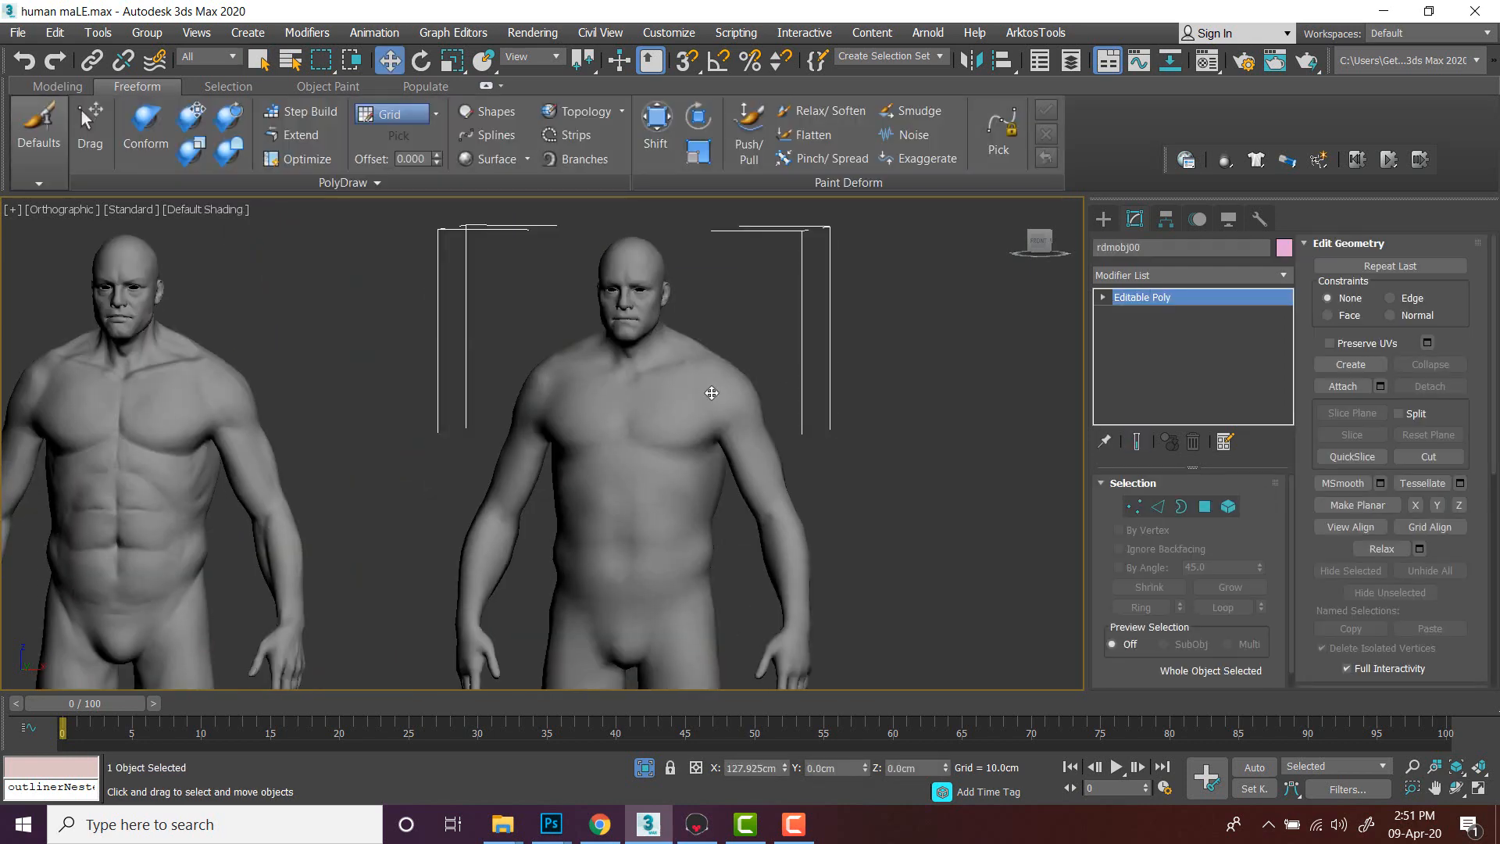
pyautogui.press('m')
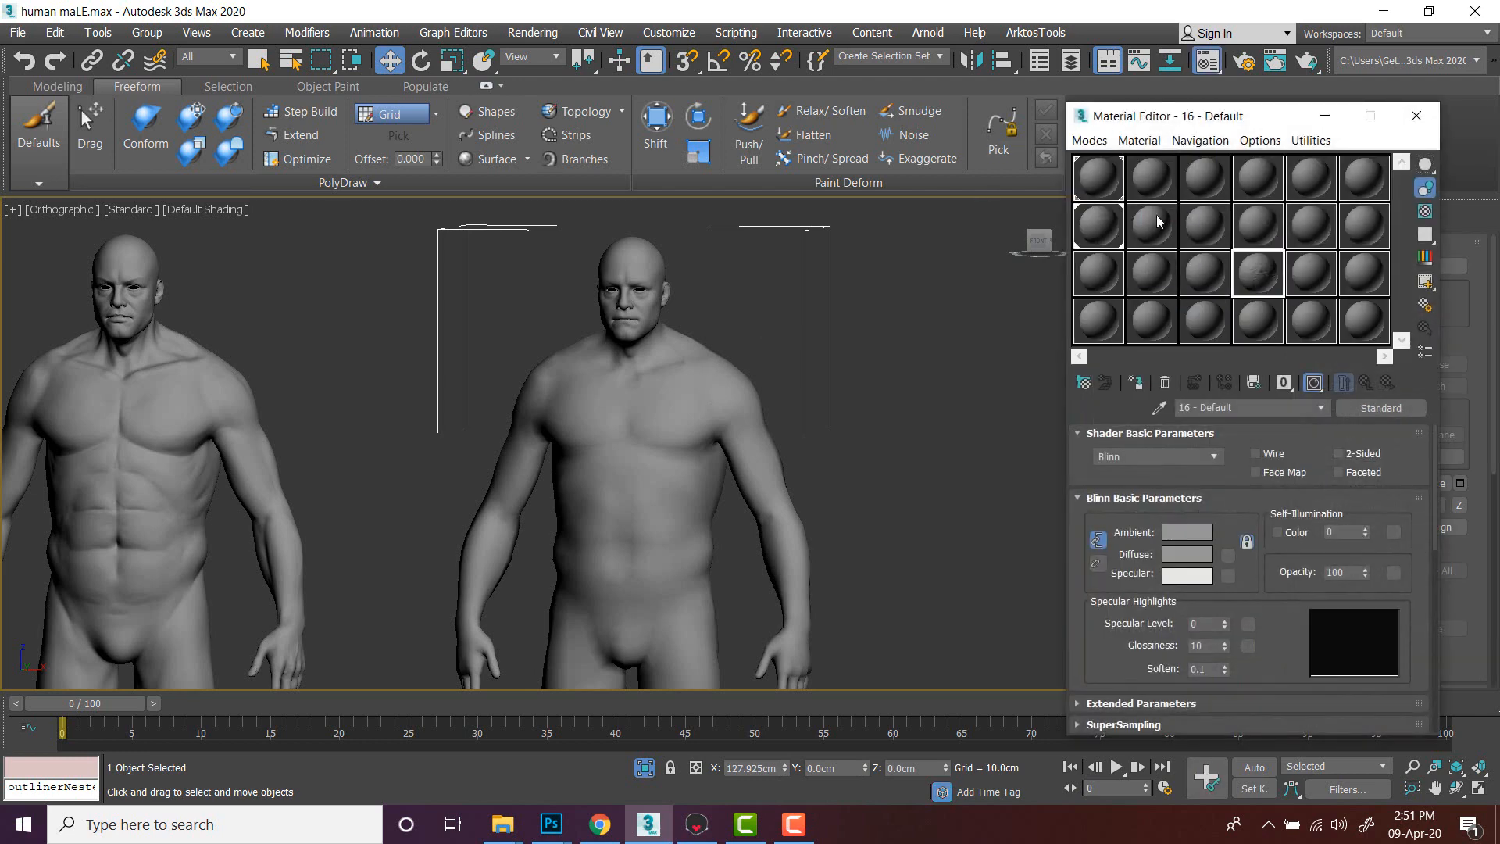
pyautogui.moveTo(1156, 215); pyautogui.dragTo(795, 405)
pyautogui.moveTo(672, 439); pyautogui.dragTo(673, 439)
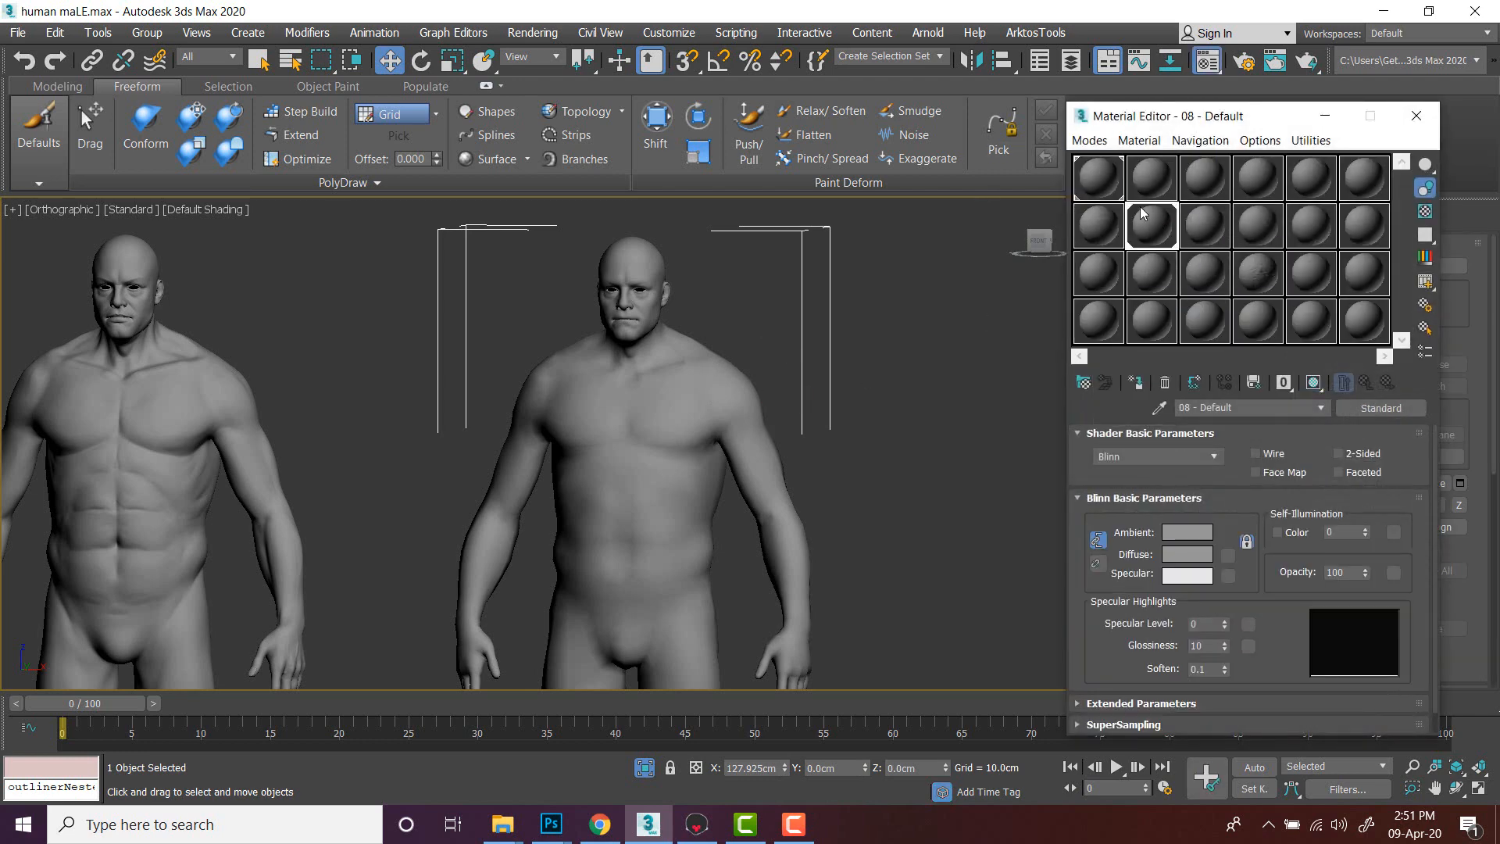
# - Enable the Bump map in the material's Maps rollout and assign a Normal Bump map to it
pyautogui.moveTo(1270, 650); pyautogui.dragTo(1266, 300)
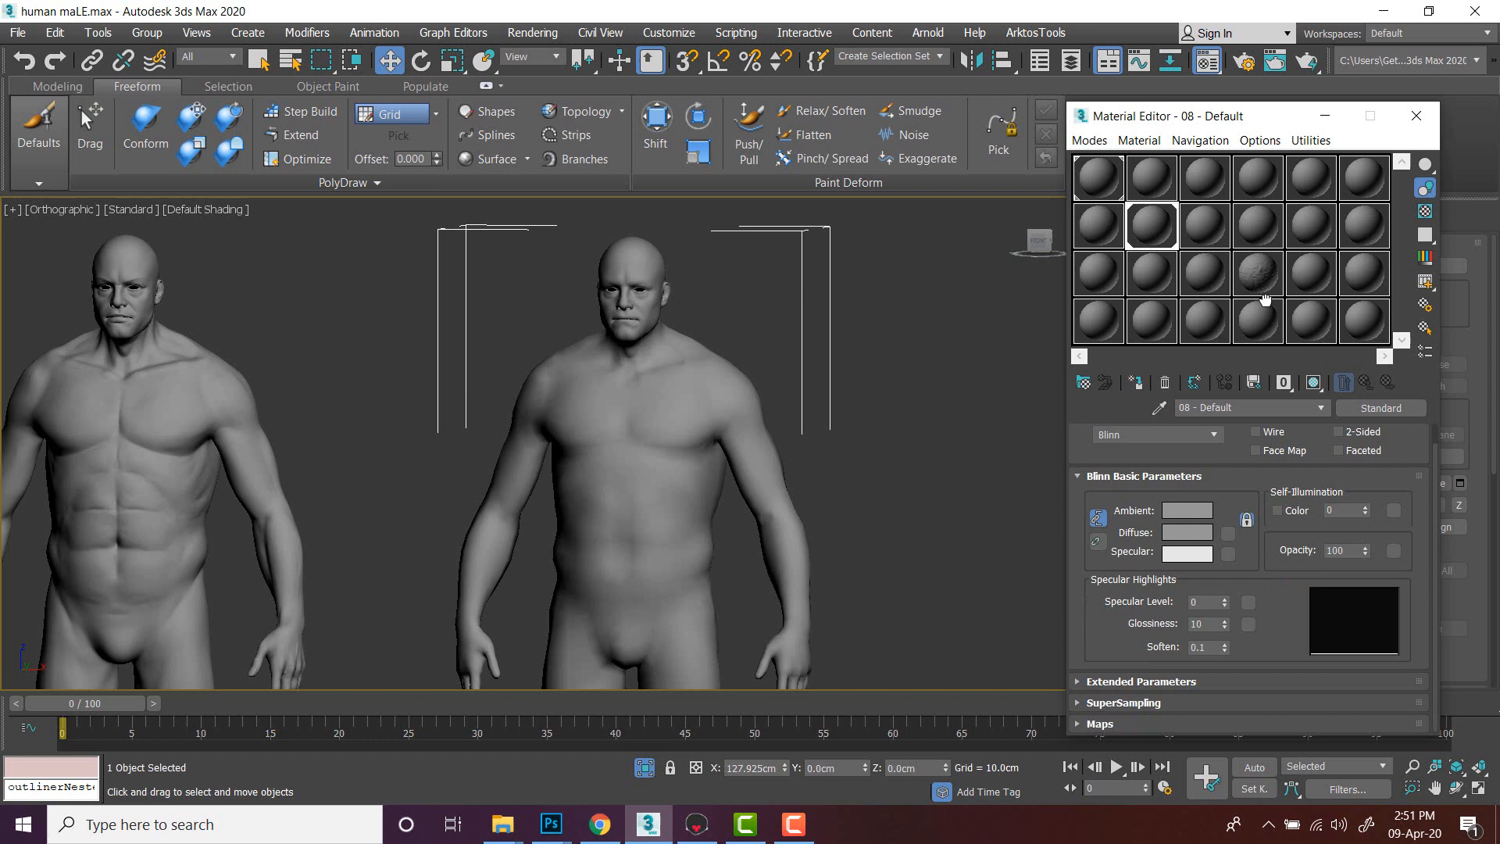
pyautogui.click(1165, 722)
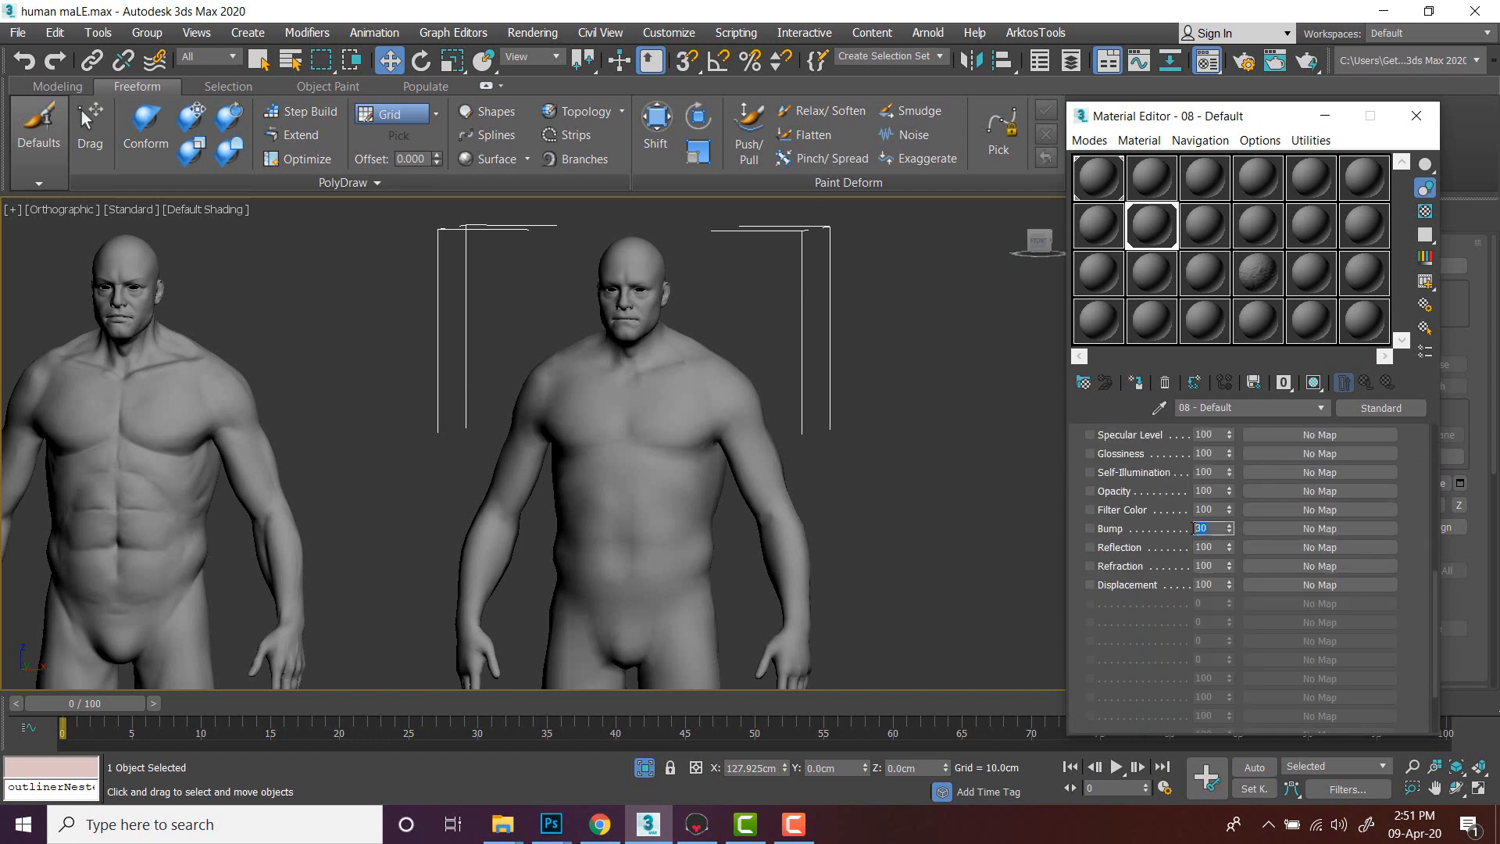
pyautogui.click(1170, 525)
pyautogui.click(1339, 528)
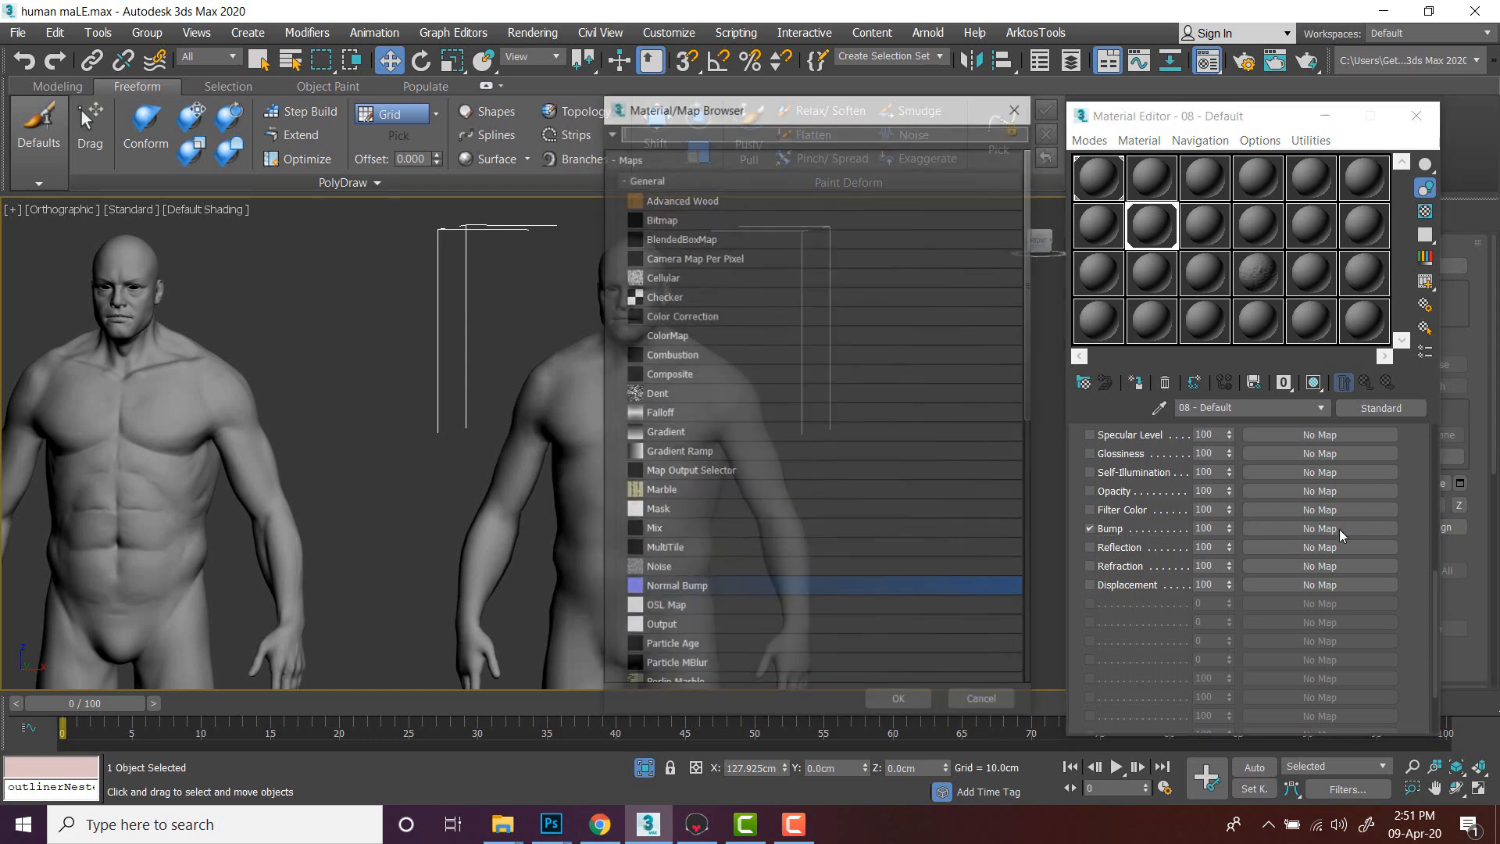
pyautogui.doubleClick(675, 589)
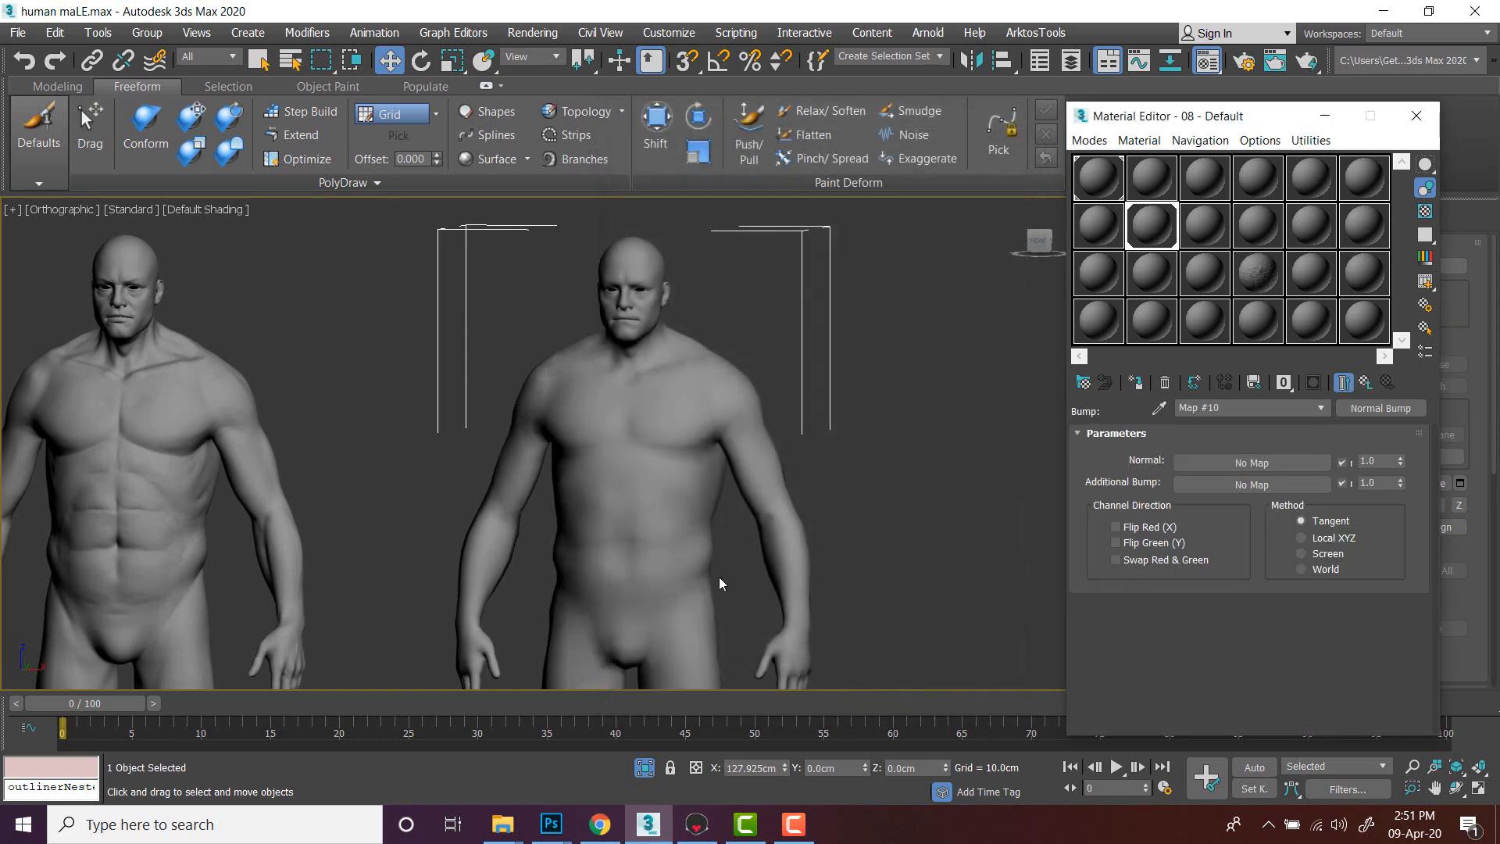
# - Drag the bake2 image from File Explorer into the Normal Bump's Normal map slot
pyautogui.moveTo(503, 824)
pyautogui.click(415, 746)
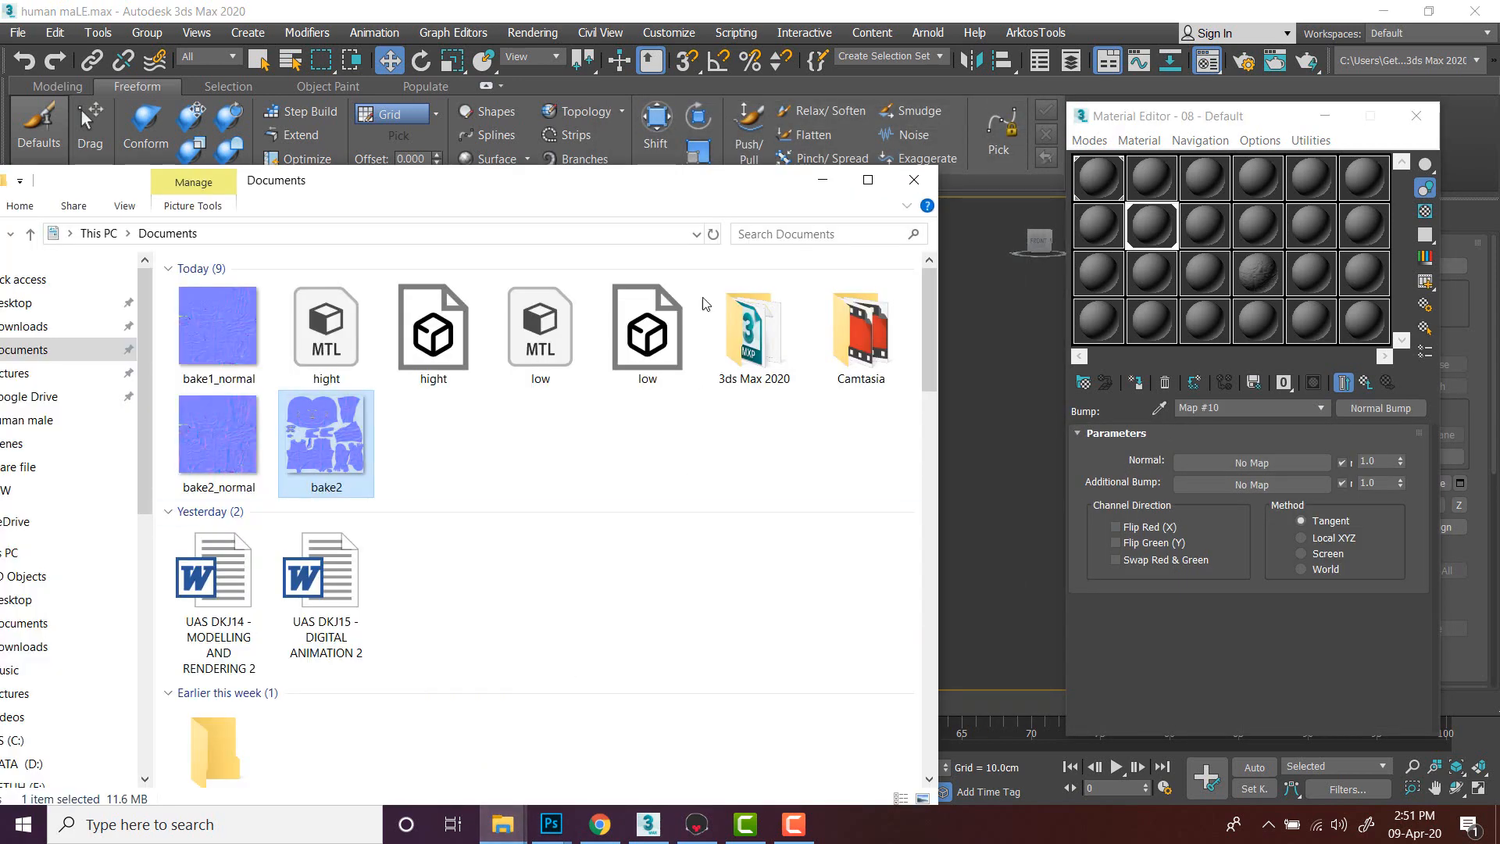
pyautogui.moveTo(638, 180); pyautogui.dragTo(629, 181)
pyautogui.moveTo(316, 444); pyautogui.dragTo(1265, 462)
pyautogui.click(1277, 607)
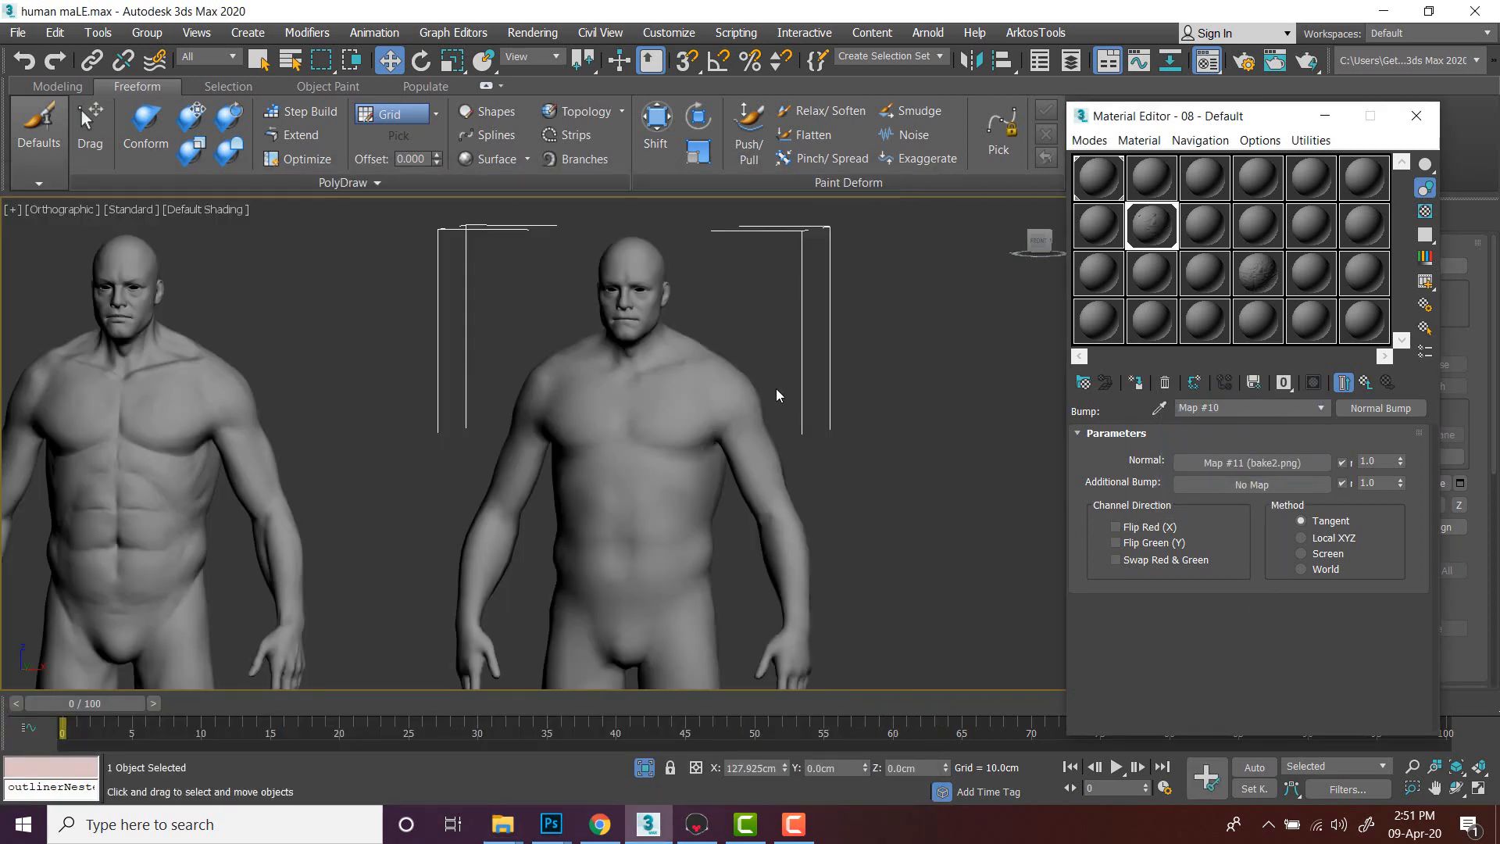
# - Go back to the parent material and turn on showing the shaded material and maps in the viewport
pyautogui.click(707, 426)
pyautogui.click(1365, 383)
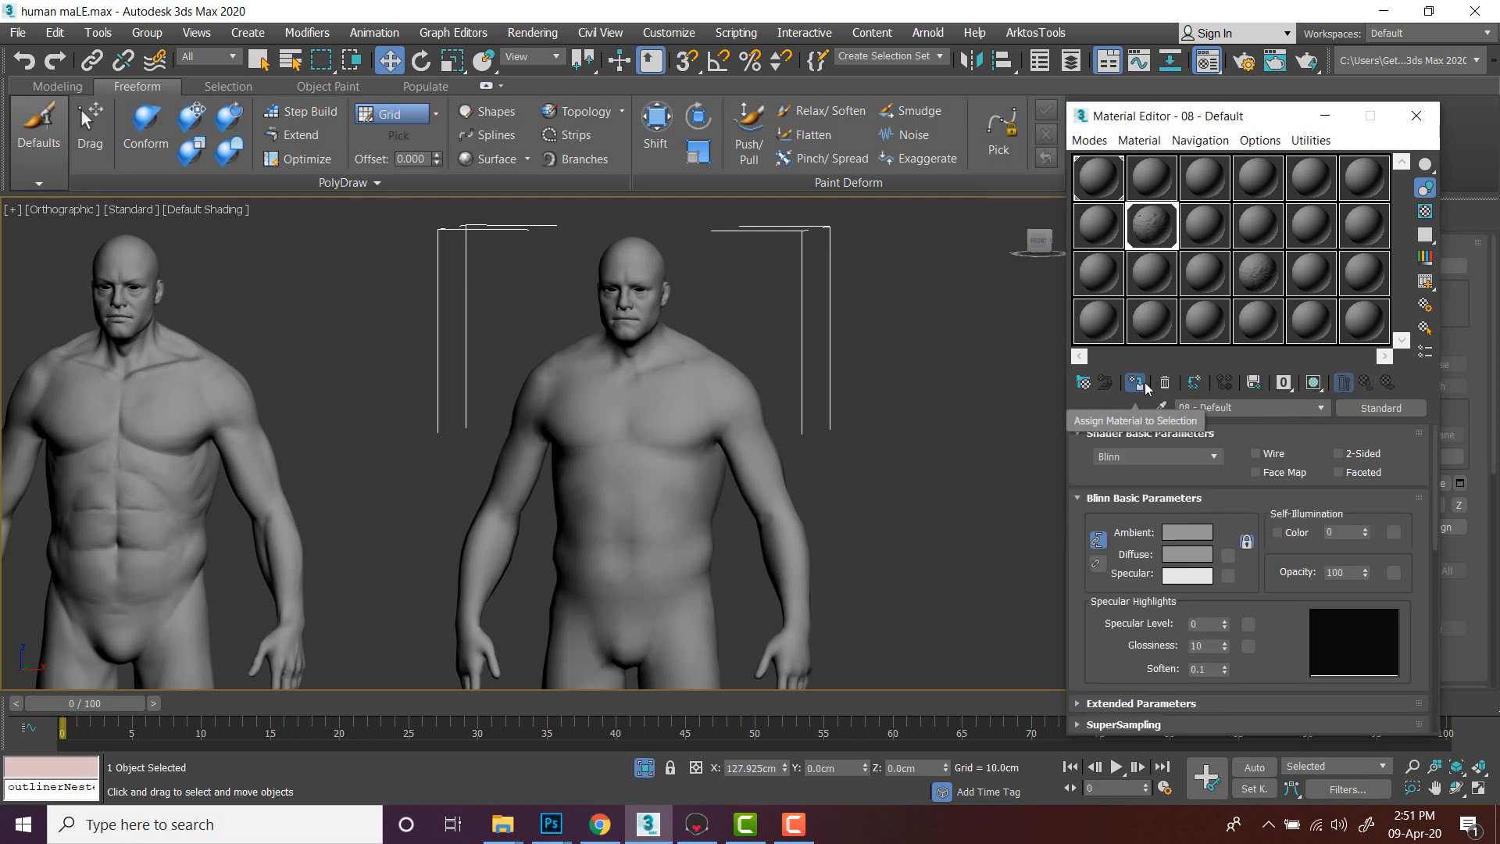
pyautogui.click(1315, 383)
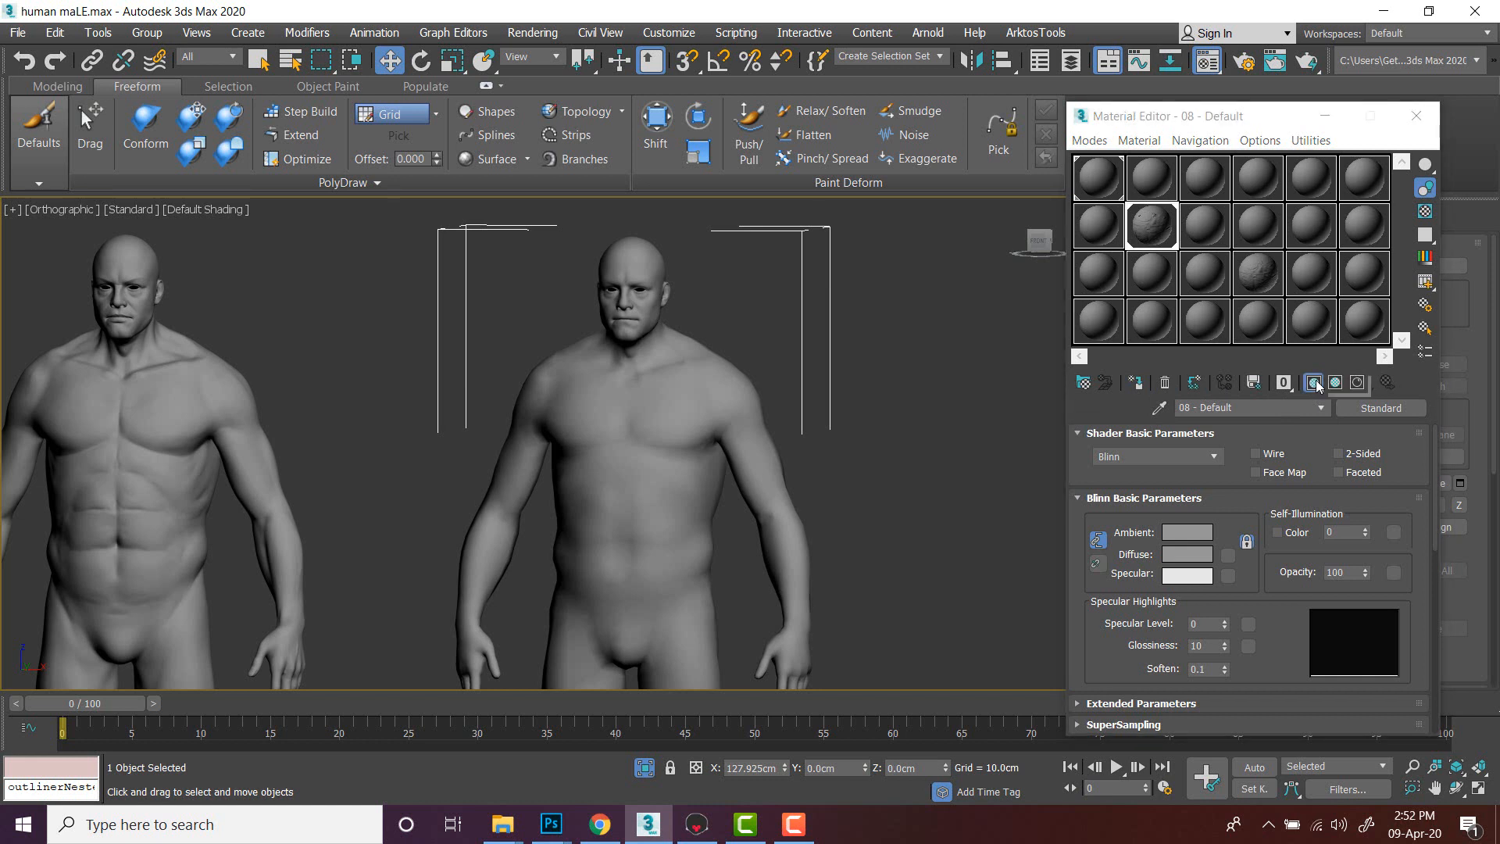
pyautogui.click(1358, 383)
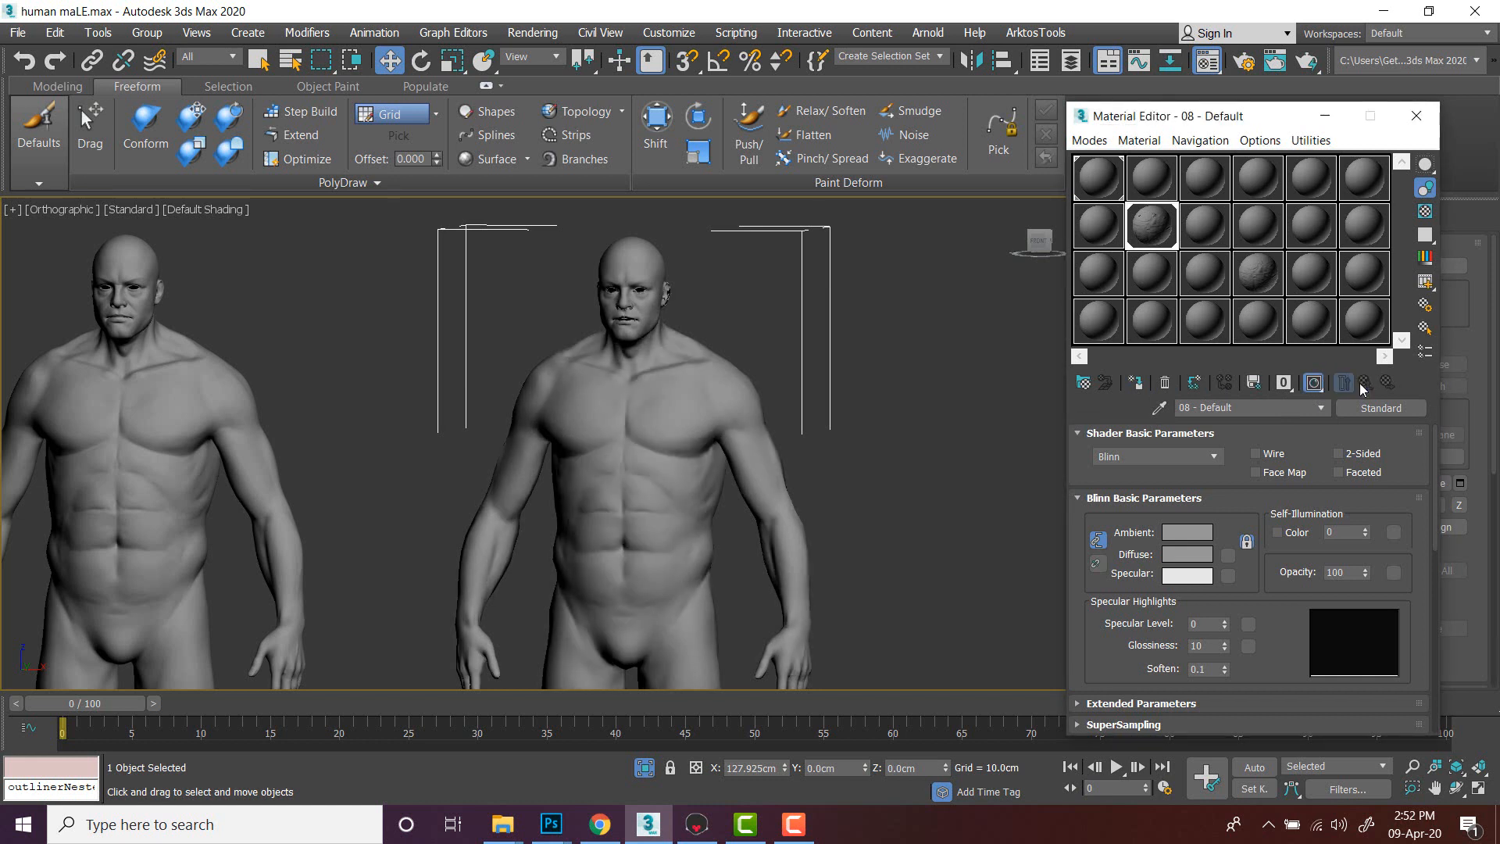
pyautogui.moveTo(725, 353); pyautogui.dragTo(776, 373, button='middle')
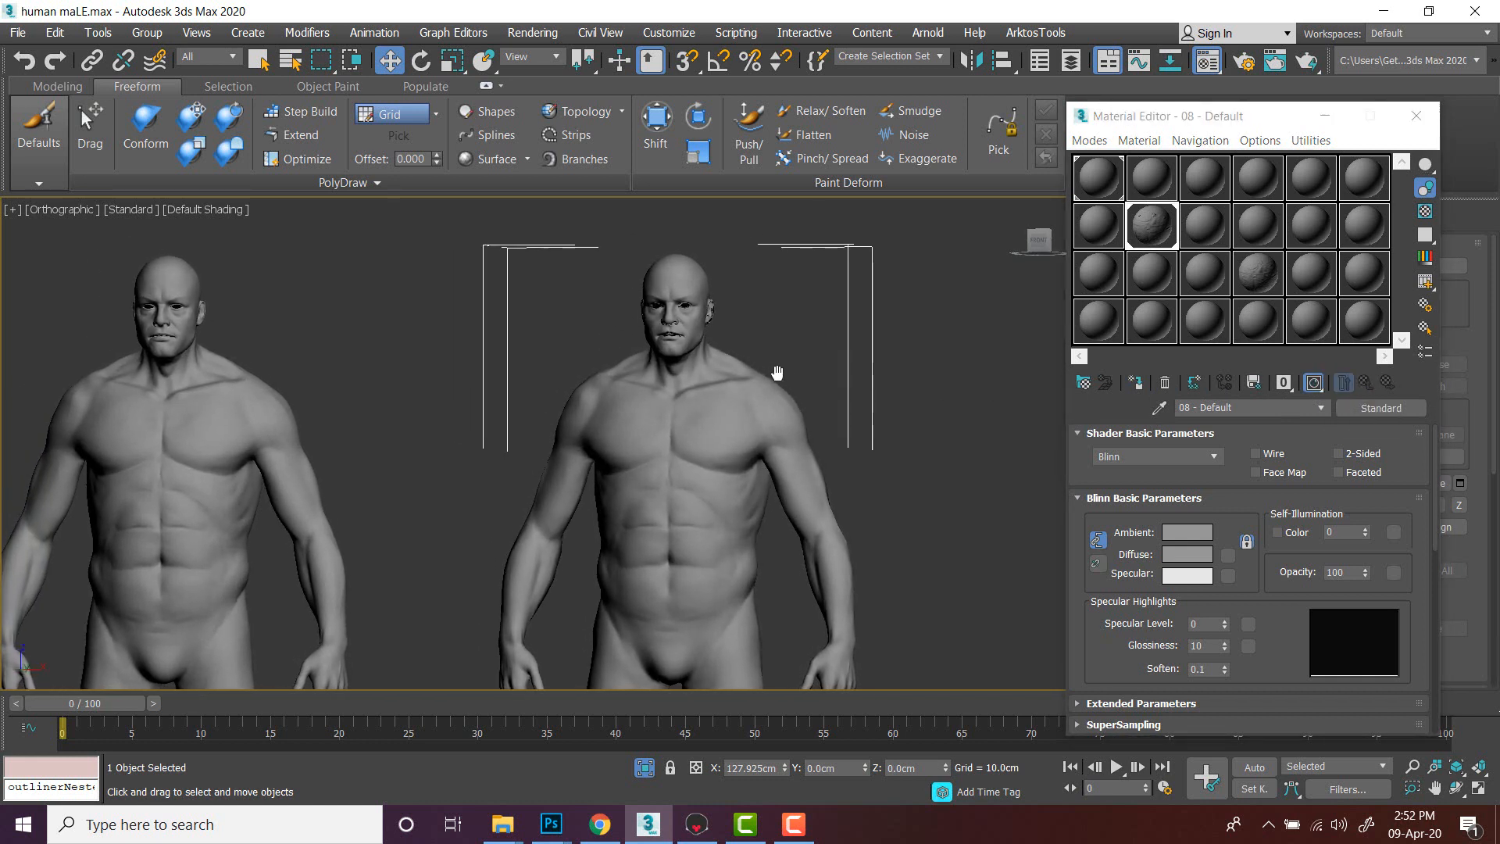
pyautogui.moveTo(732, 451)
pyautogui.mouseDown(button='middle')
pyautogui.moveTo(749, 382)
pyautogui.moveTo(542, 395)
pyautogui.moveTo(575, 435)
pyautogui.moveTo(555, 435)
pyautogui.moveTo(596, 405)
pyautogui.moveTo(325, 405)
pyautogui.moveTo(710, 455)
pyautogui.mouseUp(button='middle')
pyautogui.scroll(-5, 760, 409)
pyautogui.scroll(3, 760, 409)
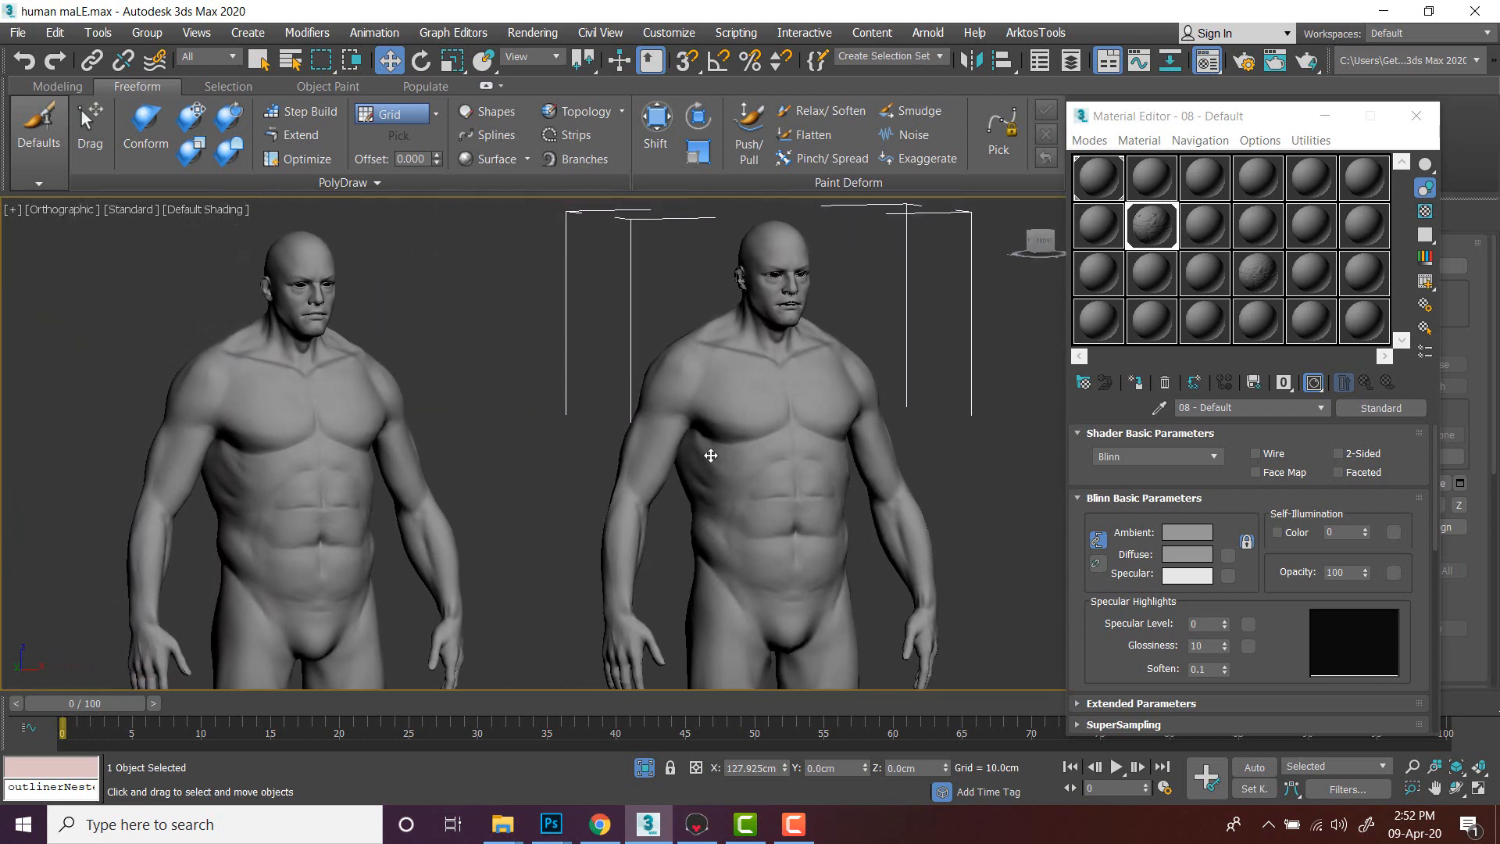